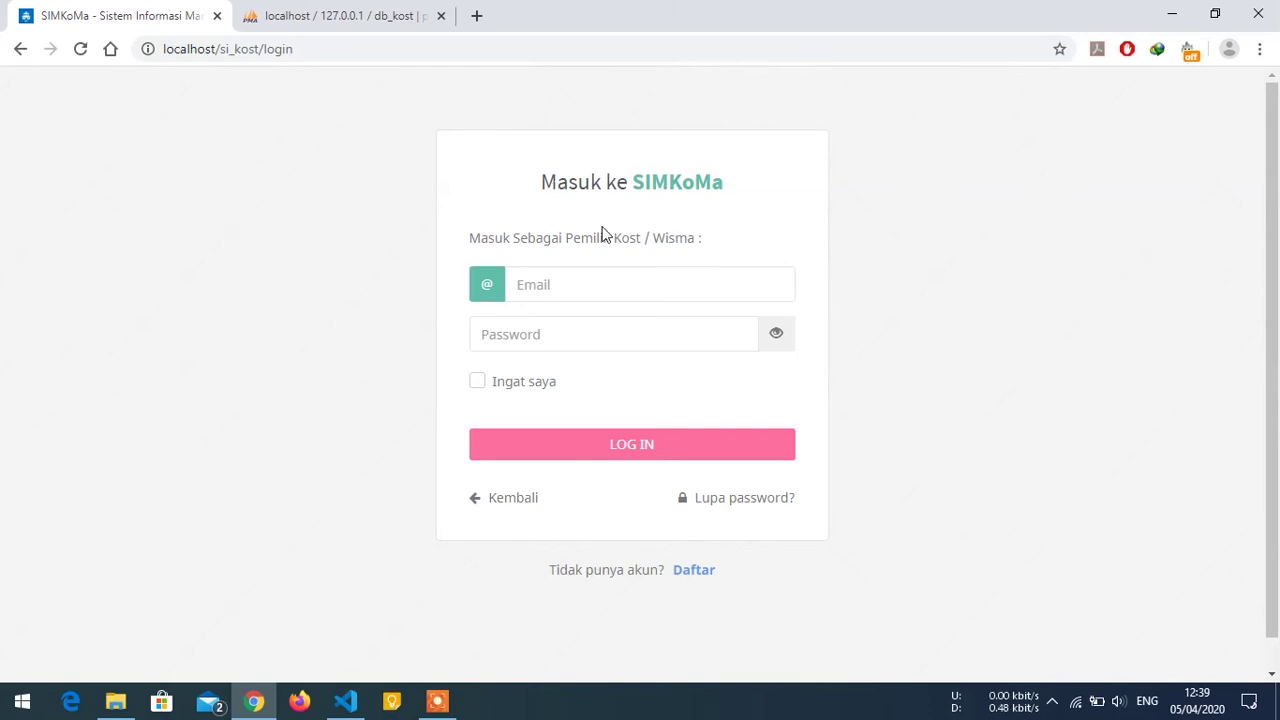
Follow the 'Daftar' link under 'Tidak punya akun?' to reach the registration form.
left_click(694, 570)
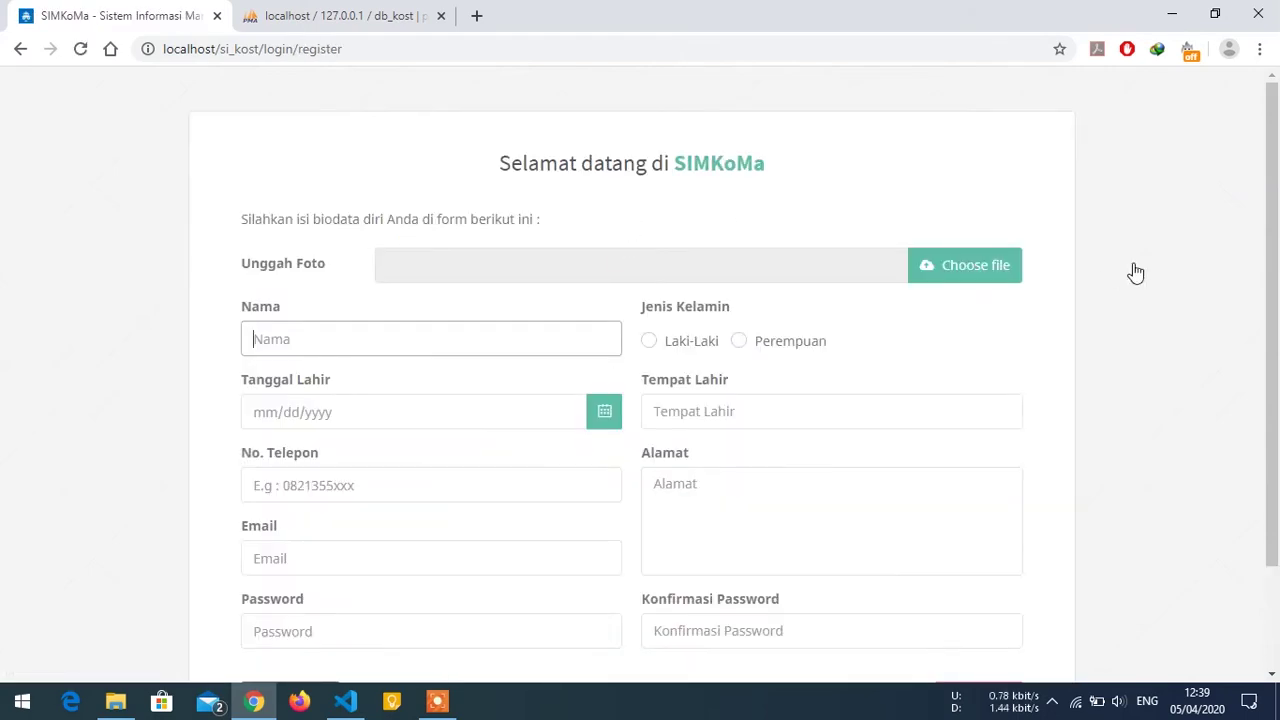
Bring up the file picker for Unggah Foto on the registration form.
scroll(1240, 242, "down", 1)
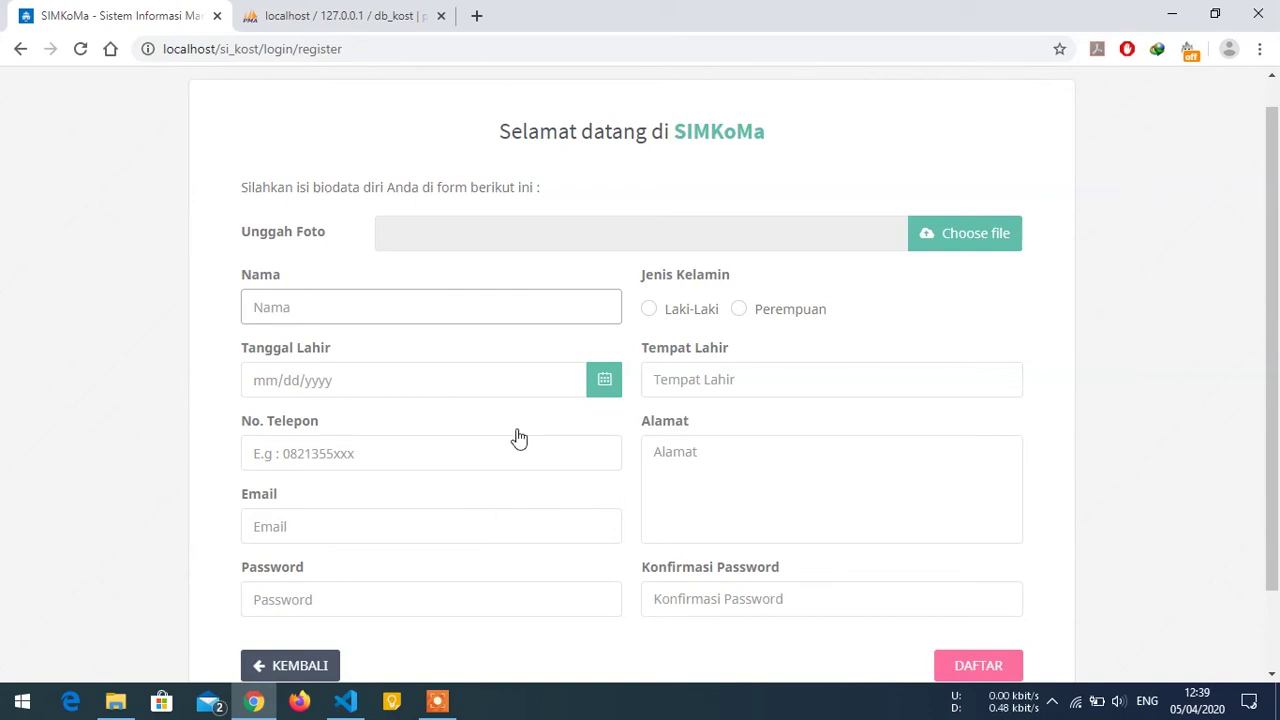
left_click(953, 236)
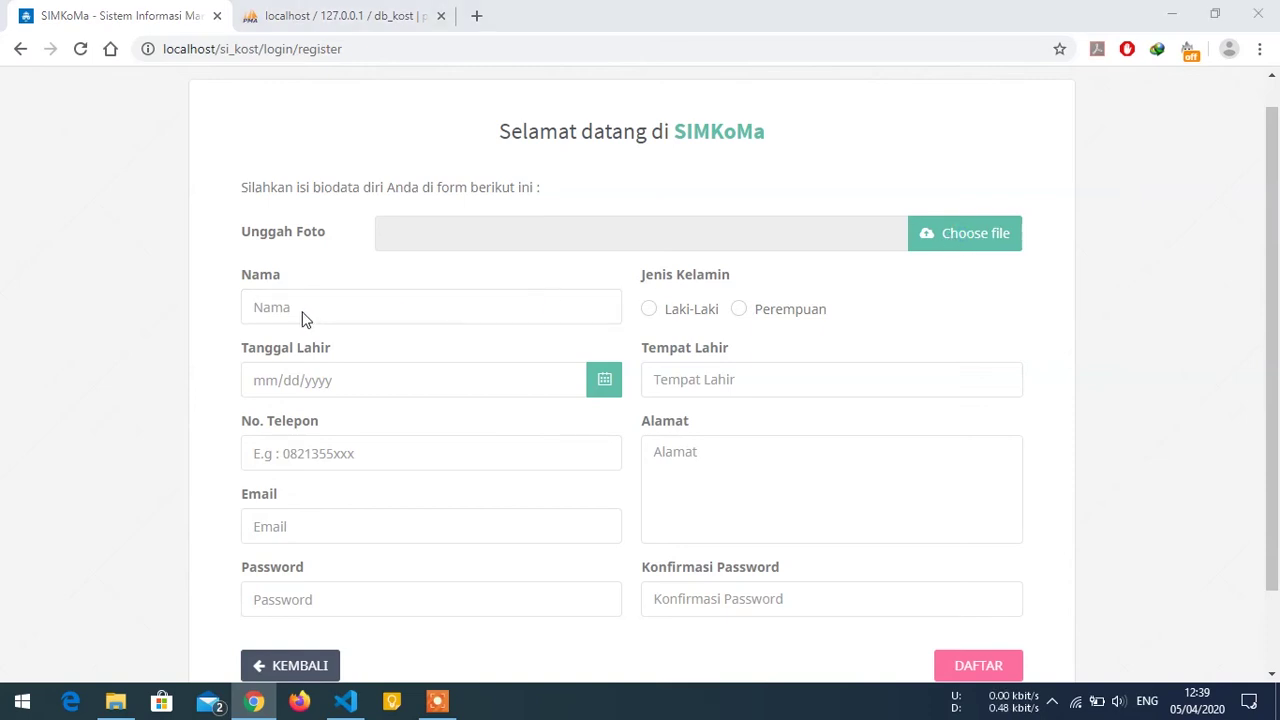
Attach the profile photo from Pictures, enter the owner's full name, and select Perempuan.
double_click(226, 270)
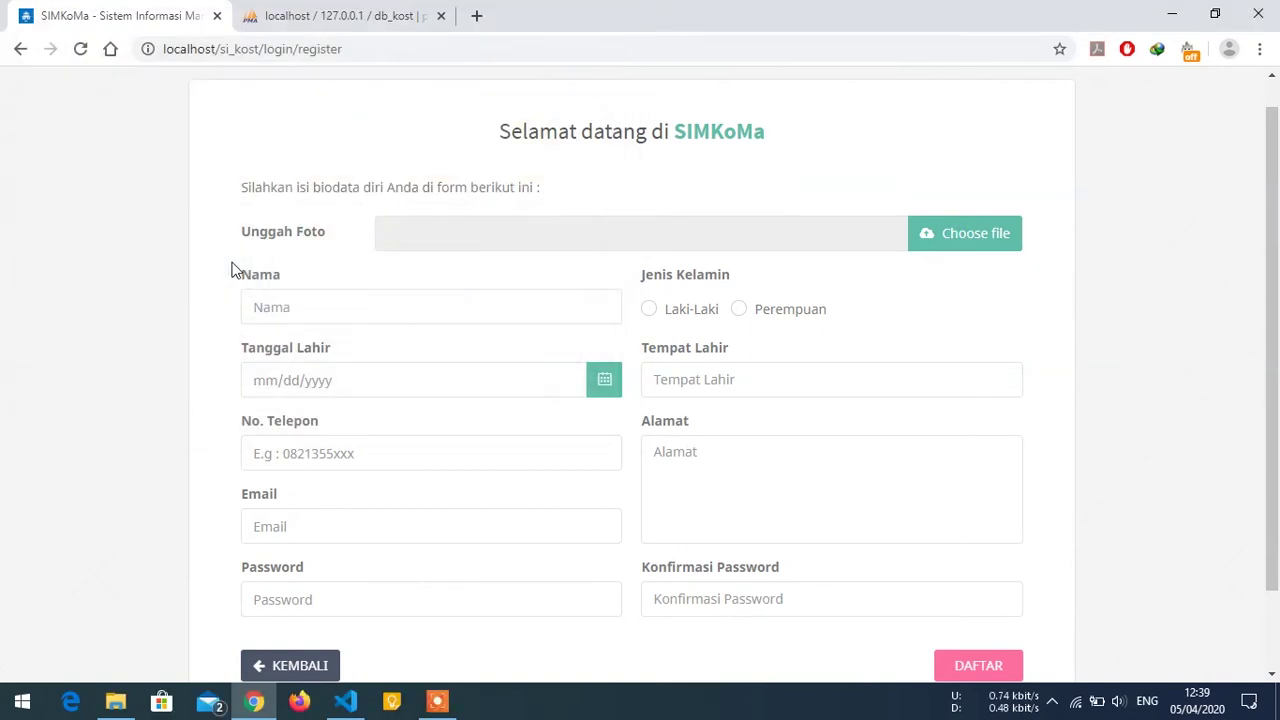
left_click(430, 307)
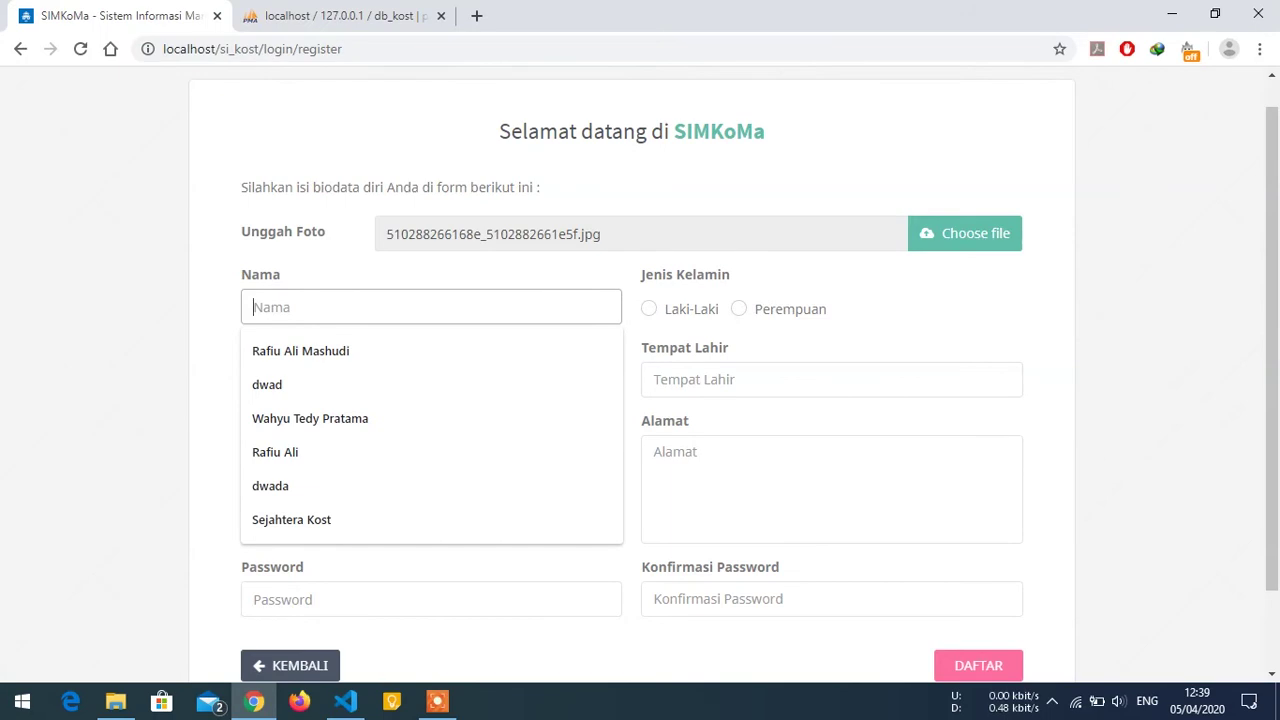
type("I")
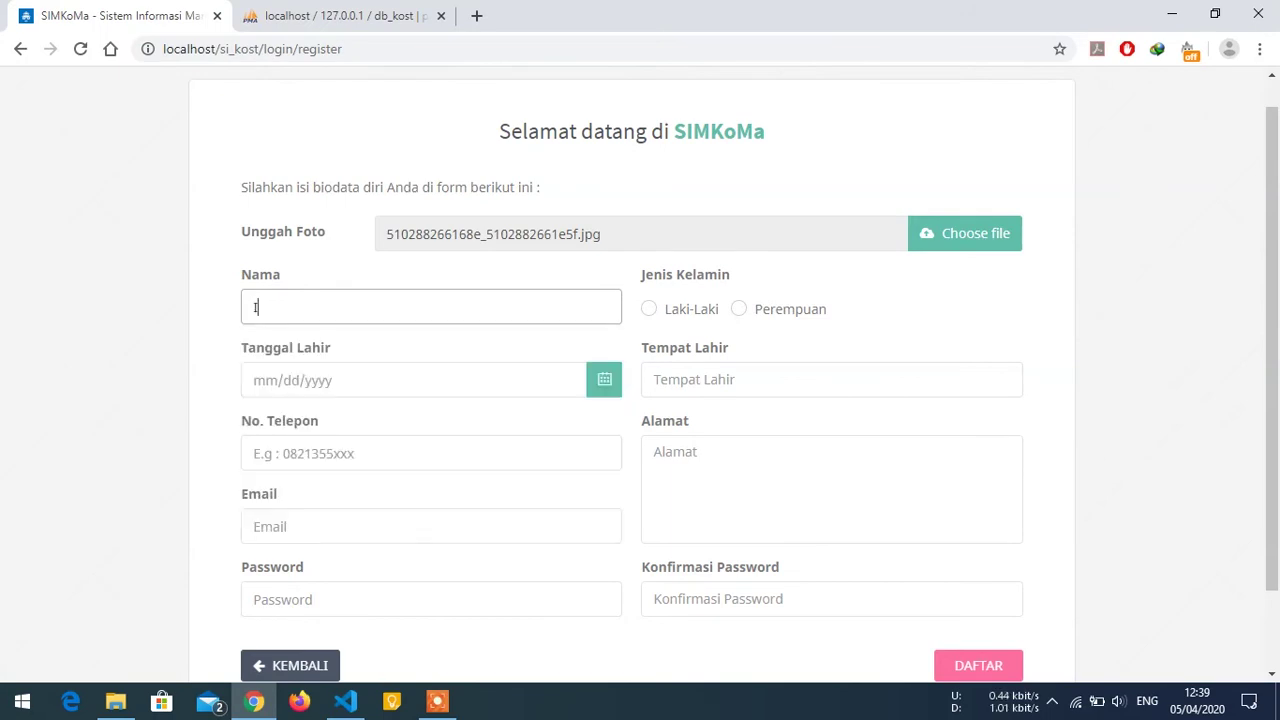
type("bu Sujiati")
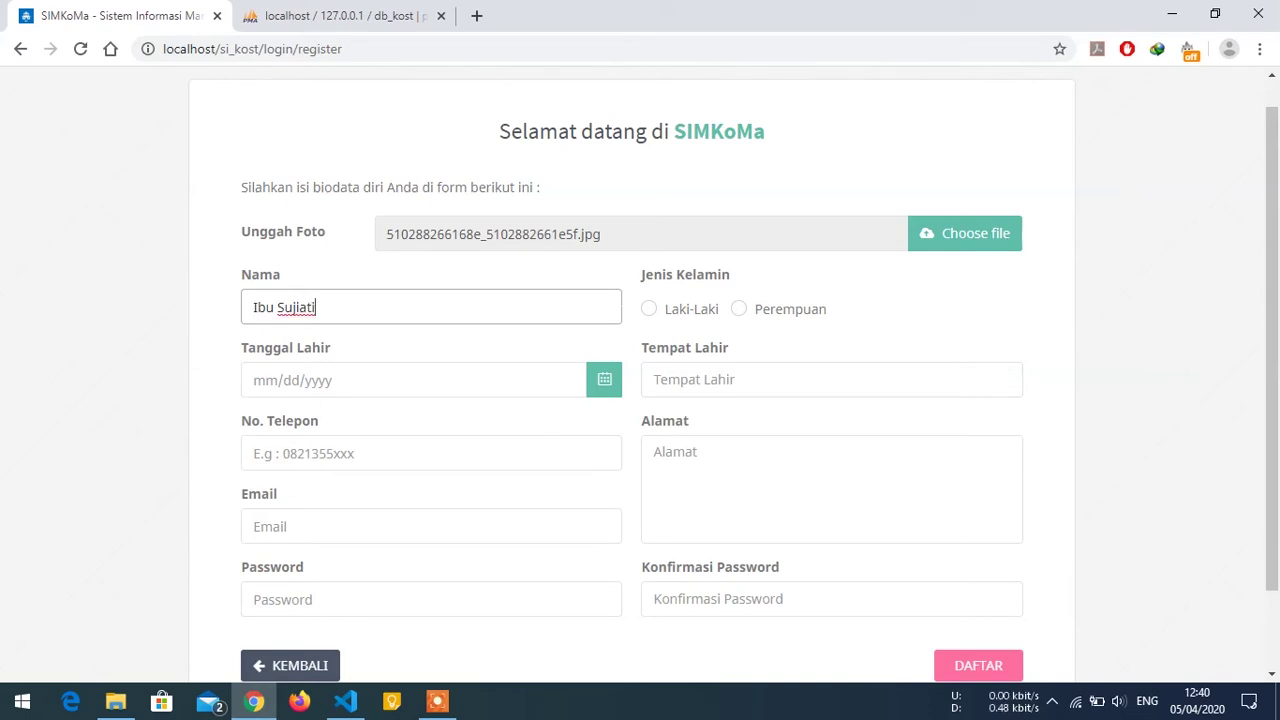
left_click(749, 312)
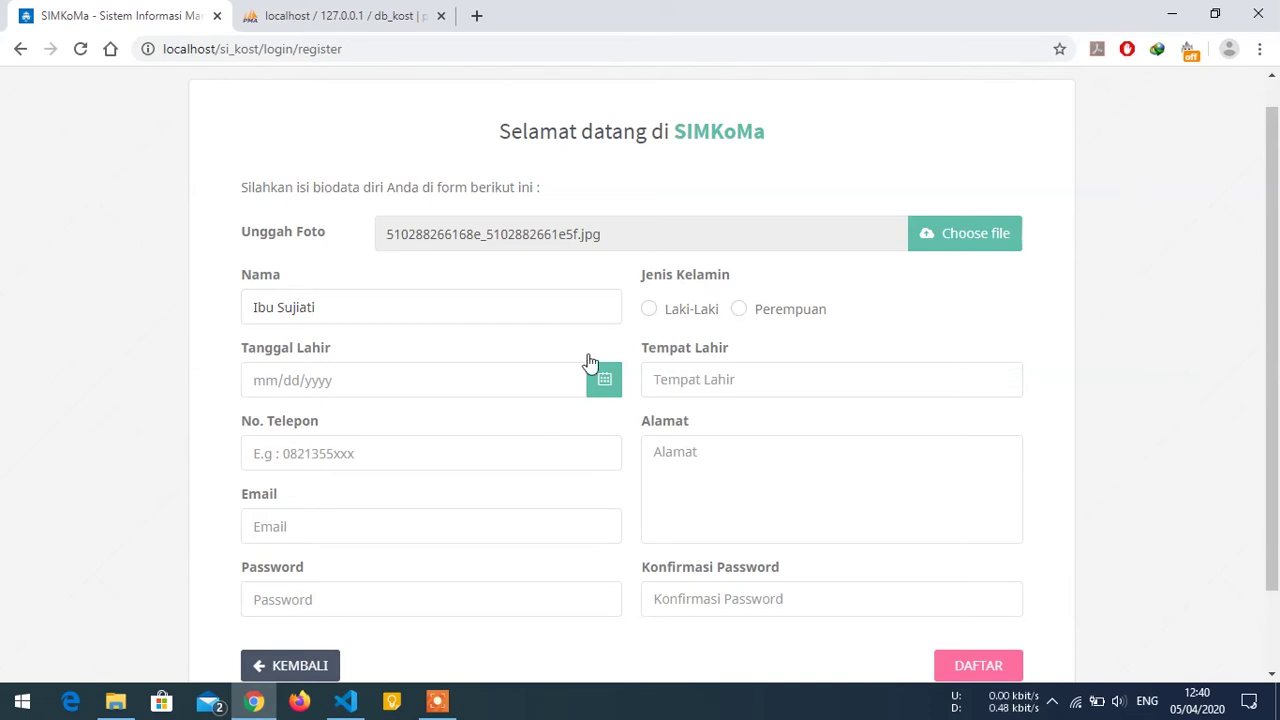
left_click(741, 311)
Set the birth date to 23 July 1986 in the datepicker.
left_click(588, 379)
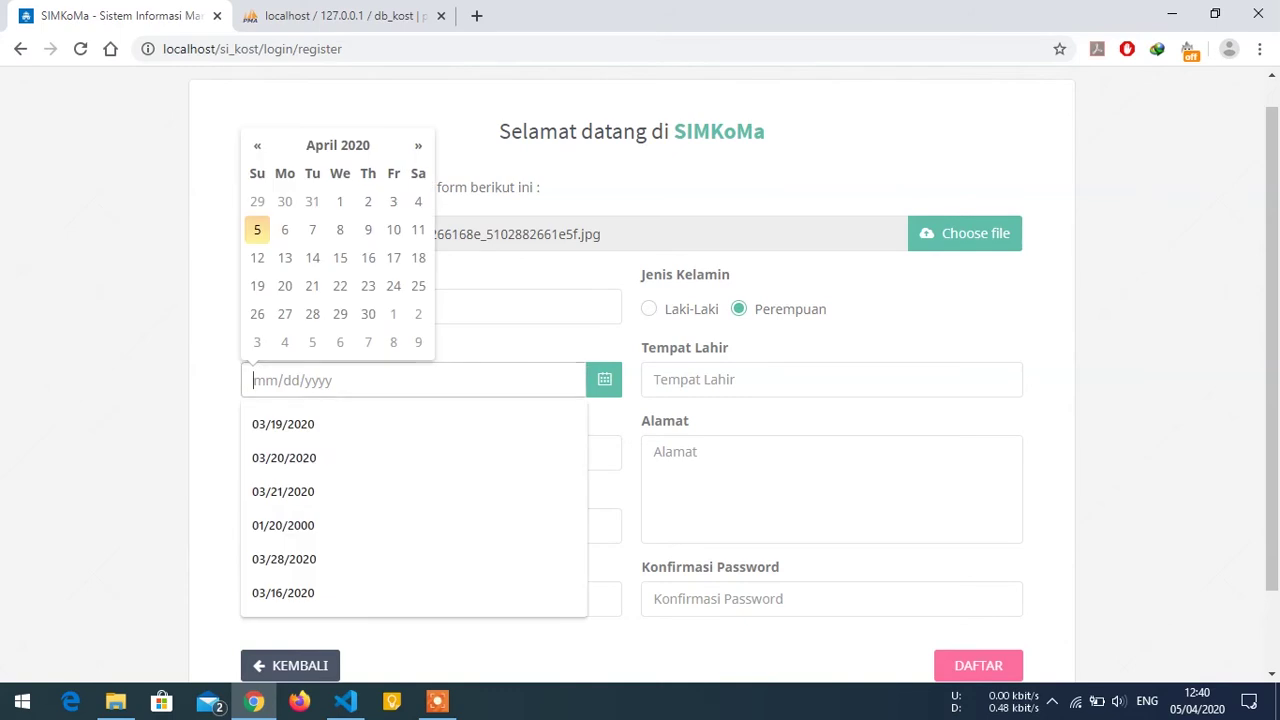
left_click(338, 148)
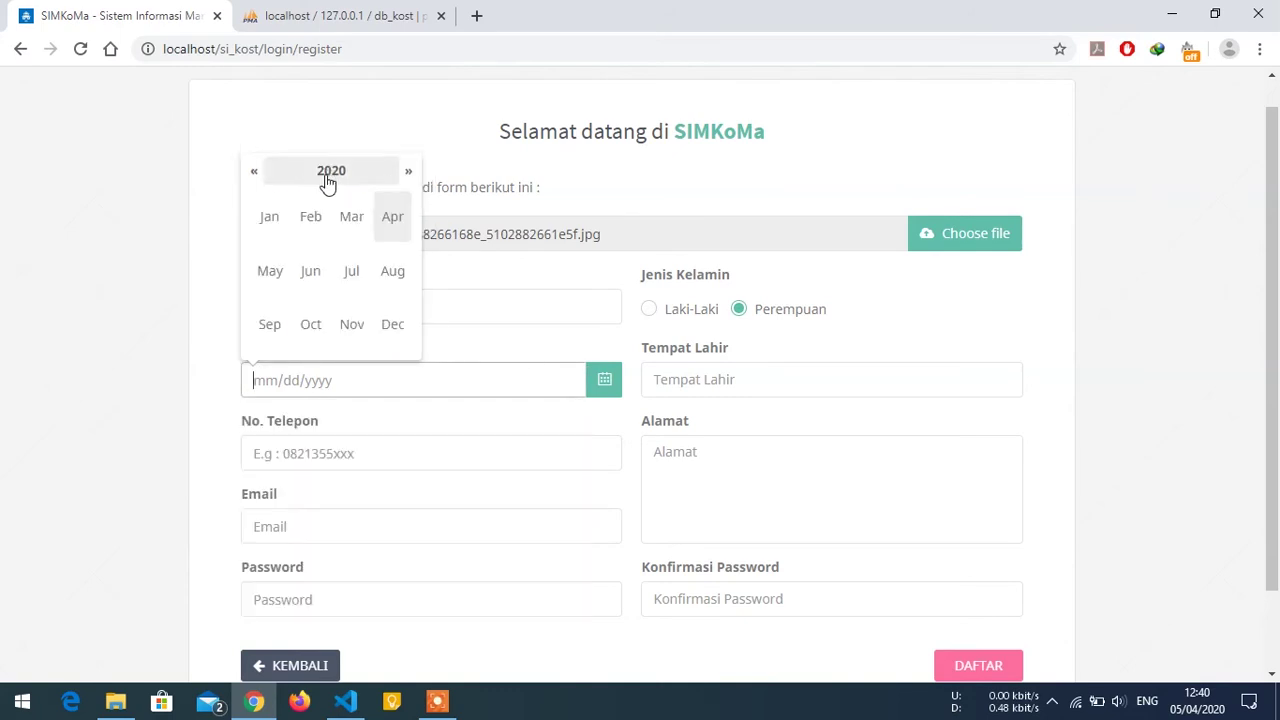
left_click(329, 180)
left_click(256, 176)
left_click(256, 176)
left_click(256, 176)
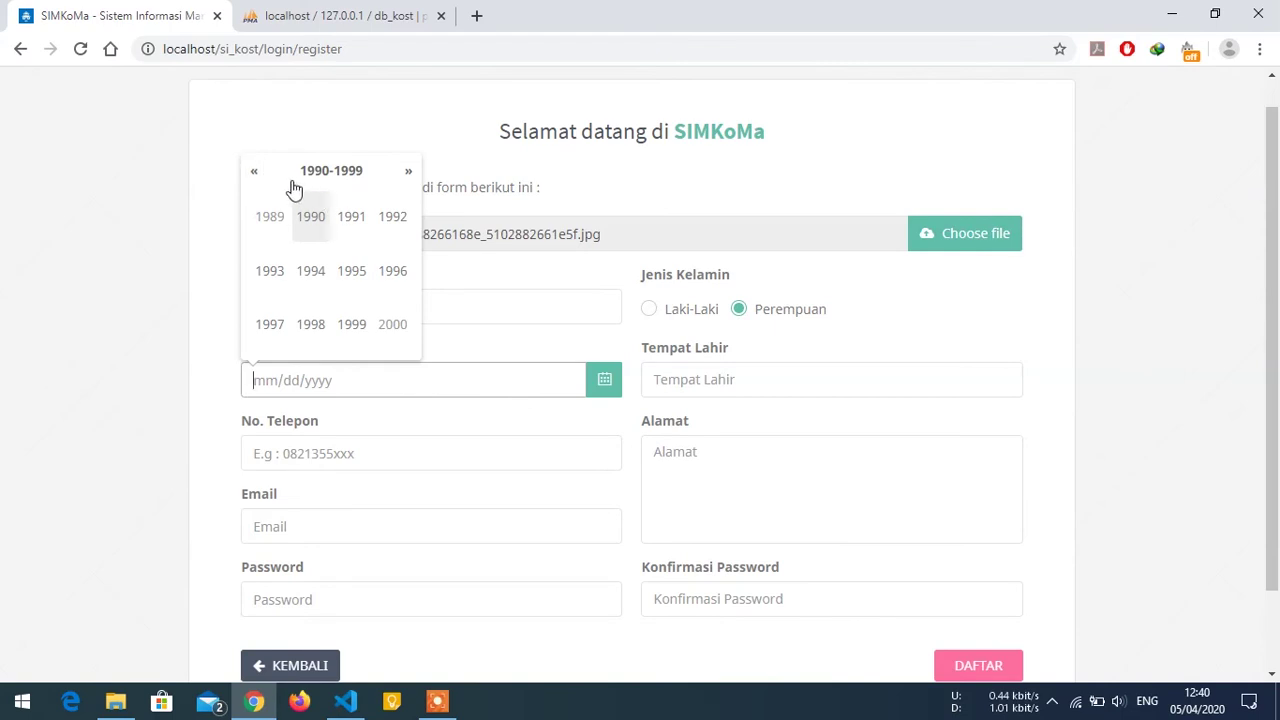
left_click(256, 176)
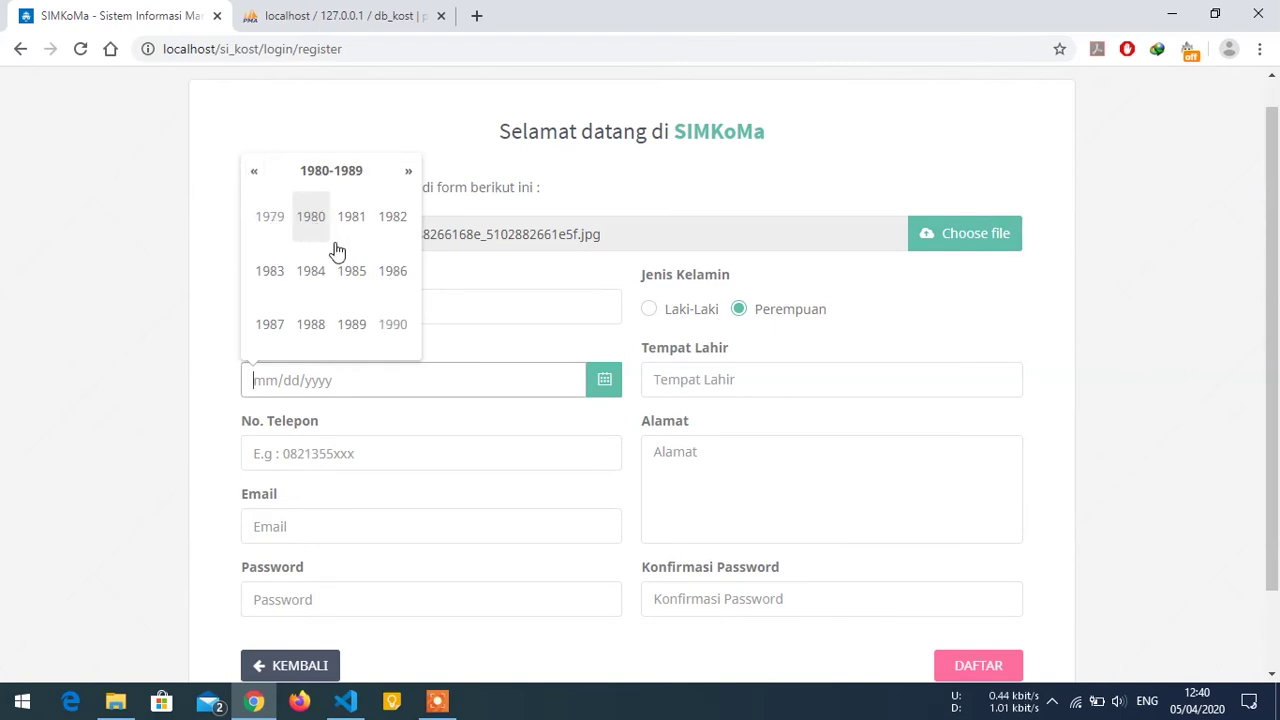
left_click(394, 275)
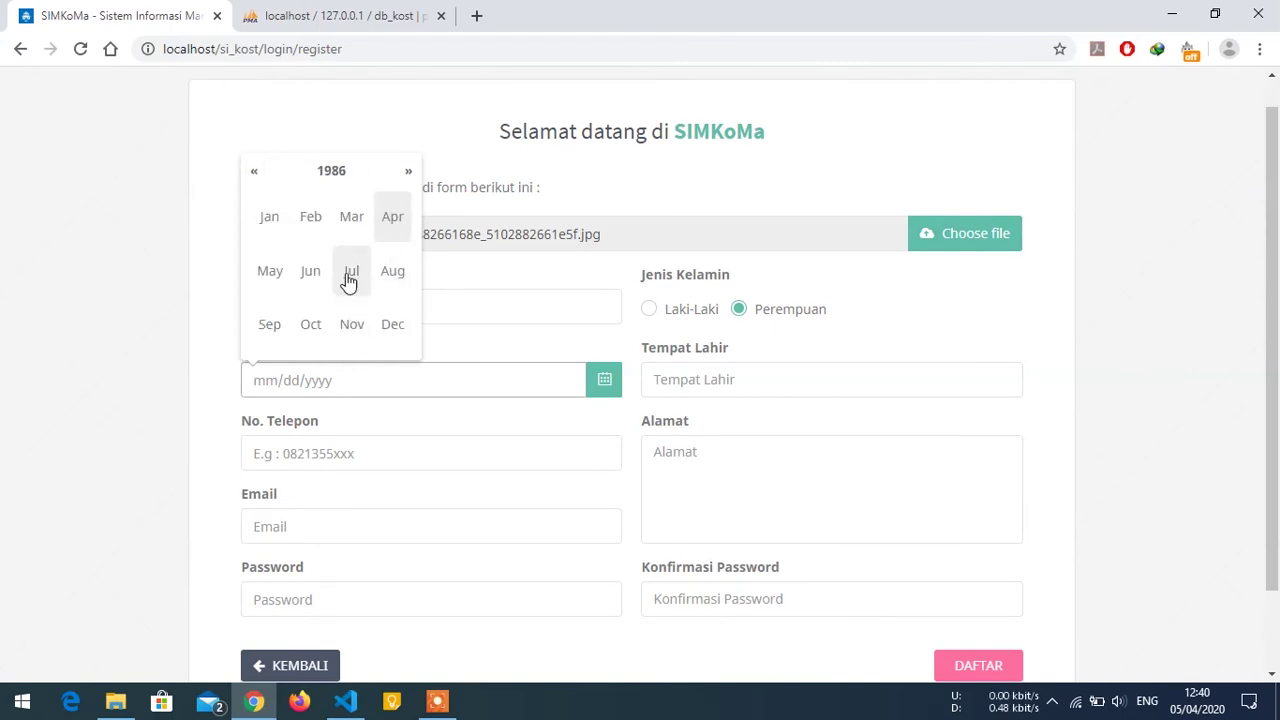
left_click(346, 275)
left_click(343, 282)
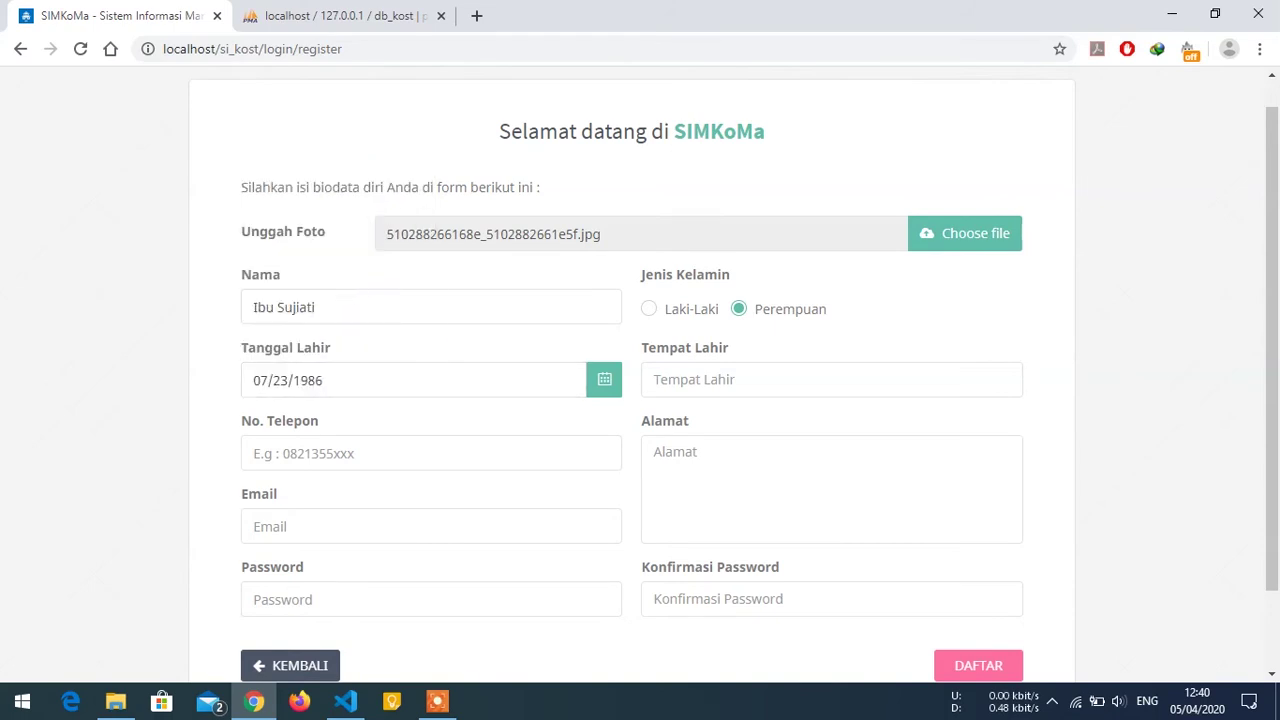
Fill birthplace Malang, the phone number, the home address, and the saved e-mail.
left_click(760, 380)
type("Malang")
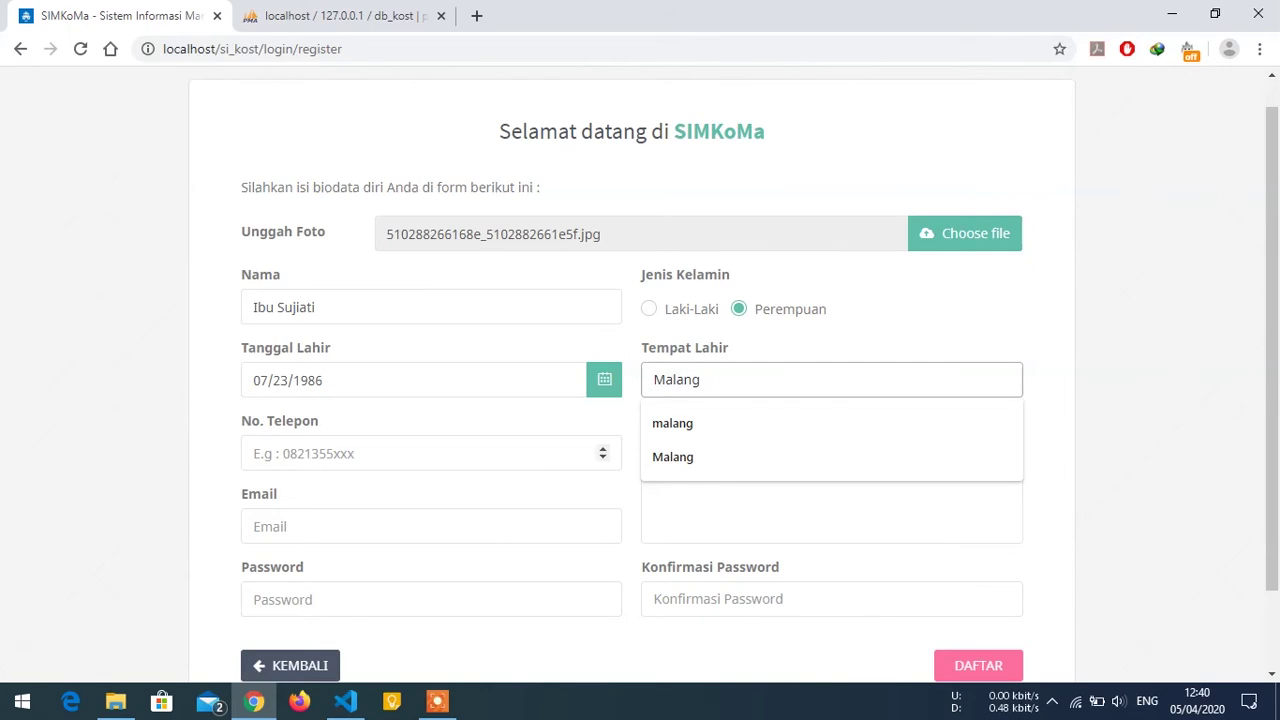
left_click(430, 453)
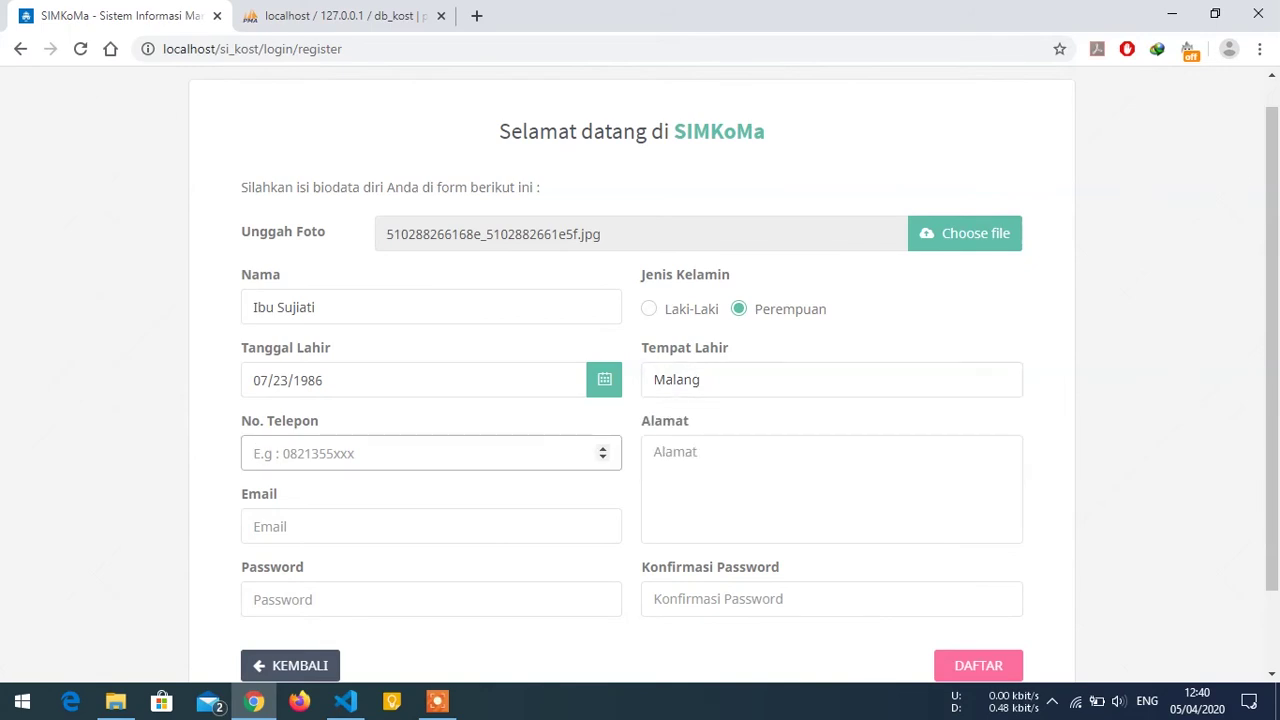
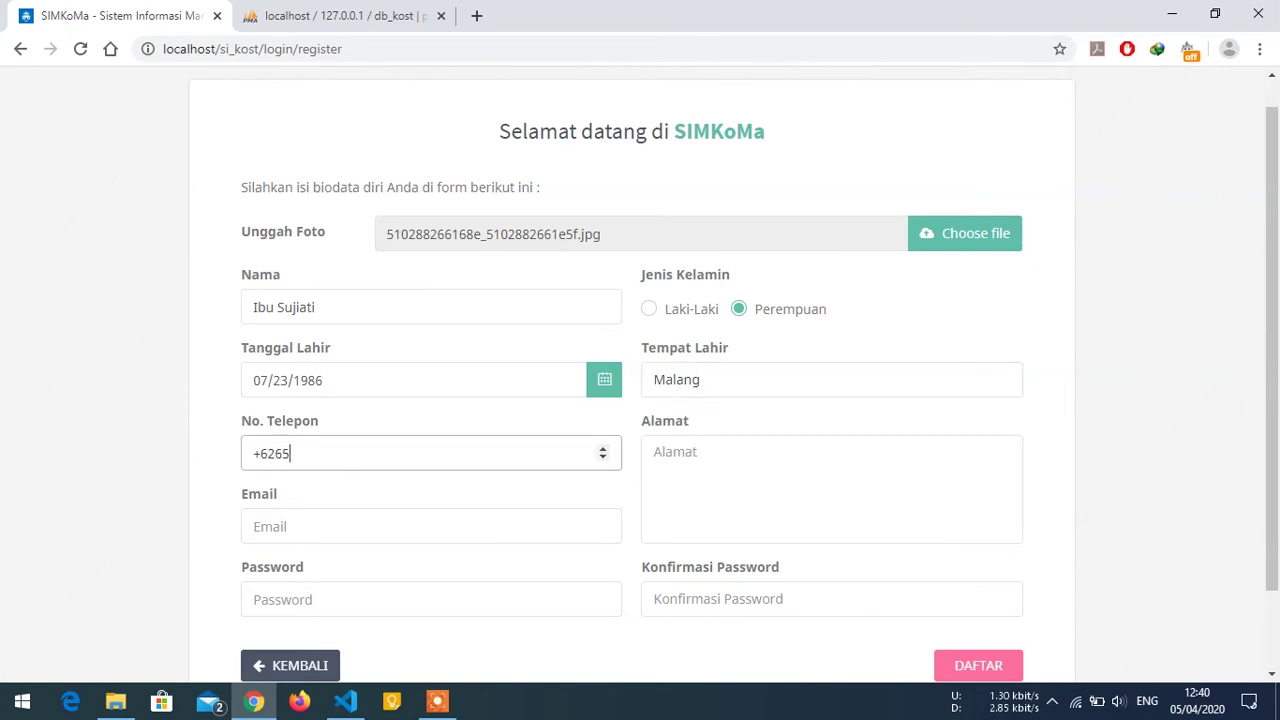
left_click(660, 452)
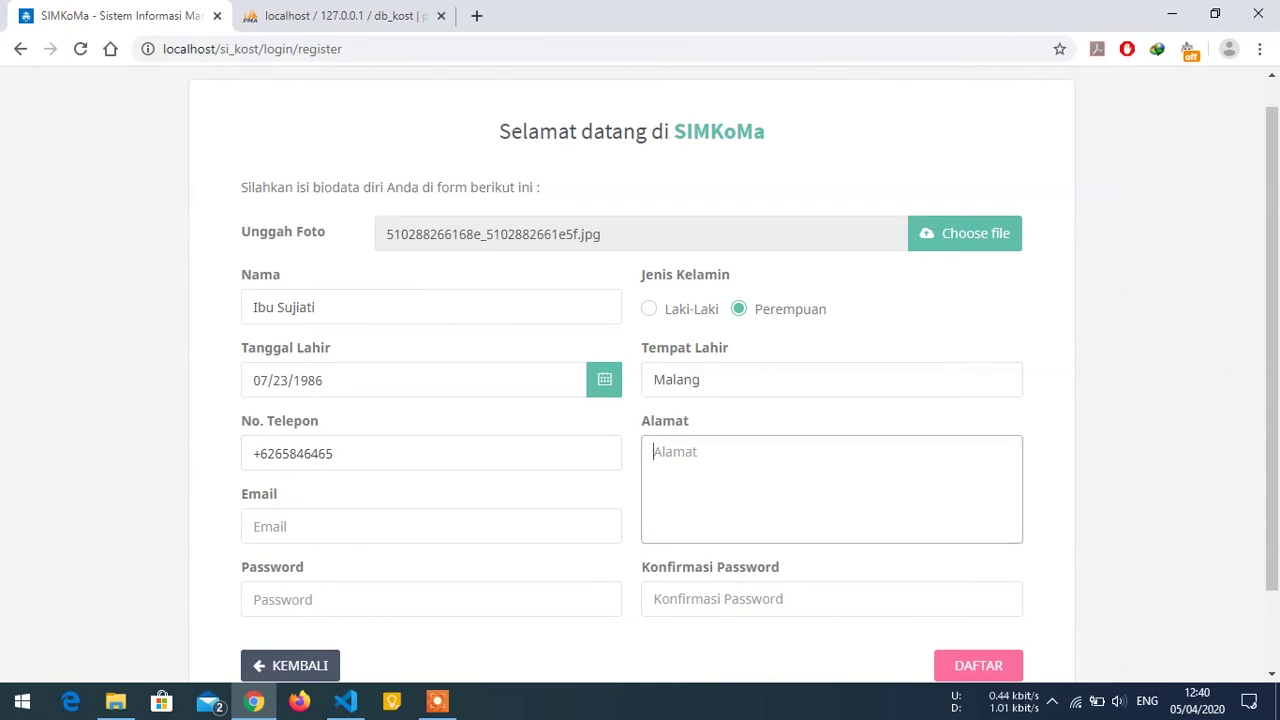
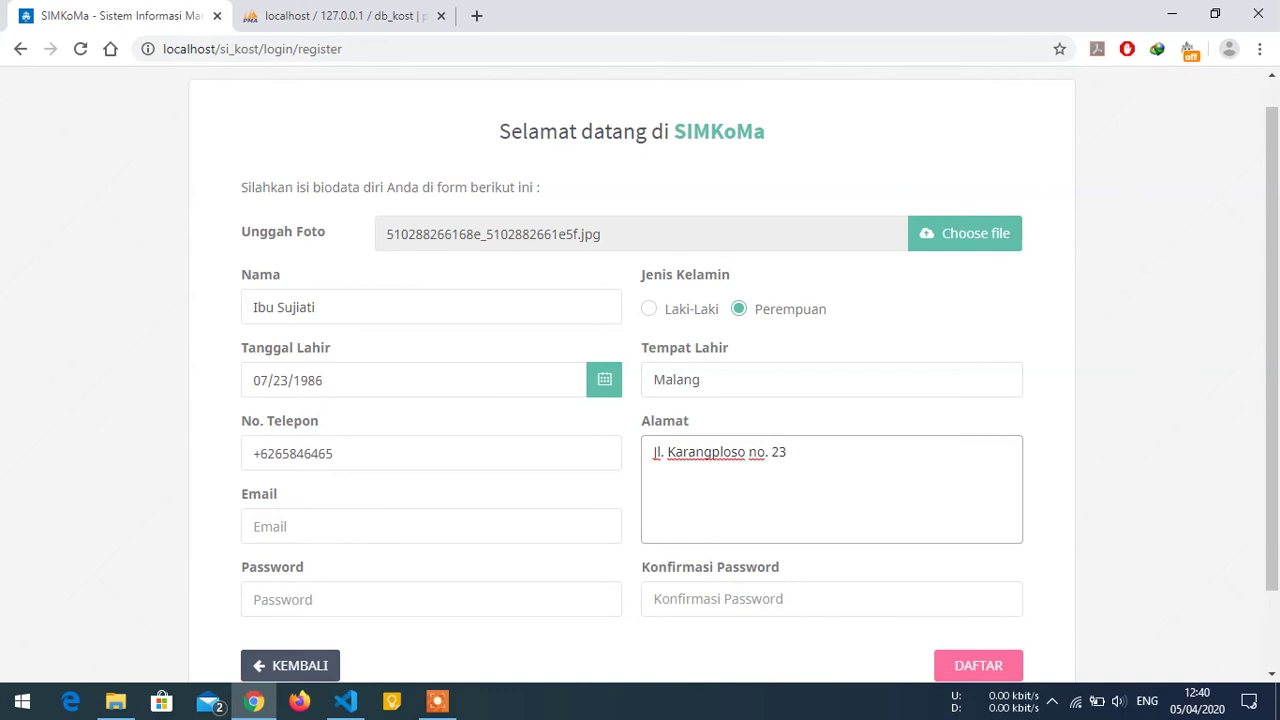
left_click(430, 526)
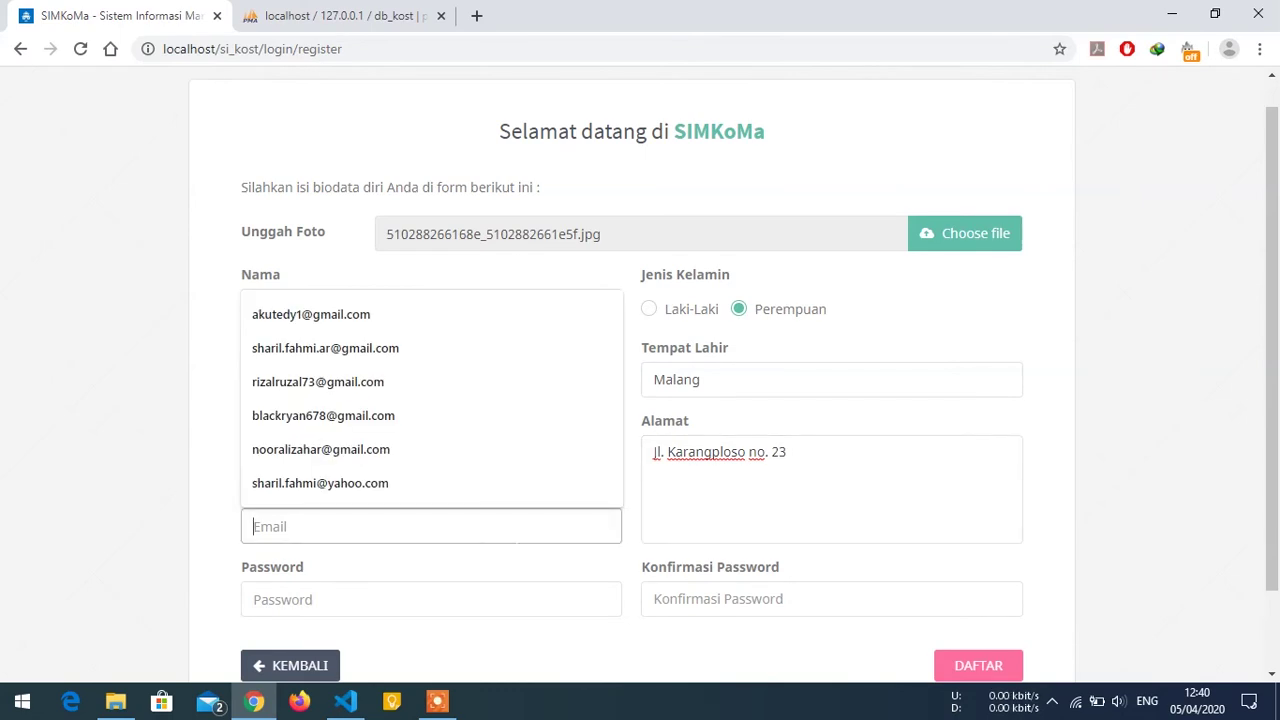
left_click(388, 453)
Enter the account password and its confirmation, then submit the registration with DAFTAR.
left_click(368, 590)
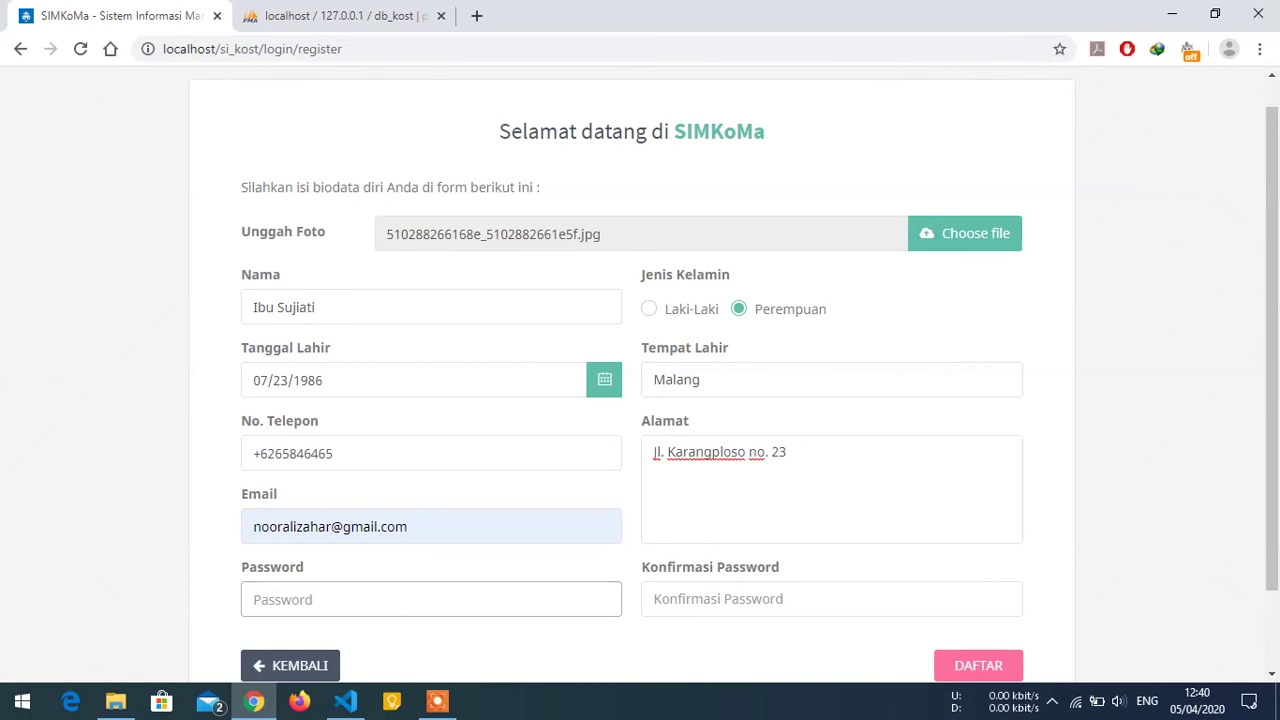
type("123")
key("Tab")
type("123")
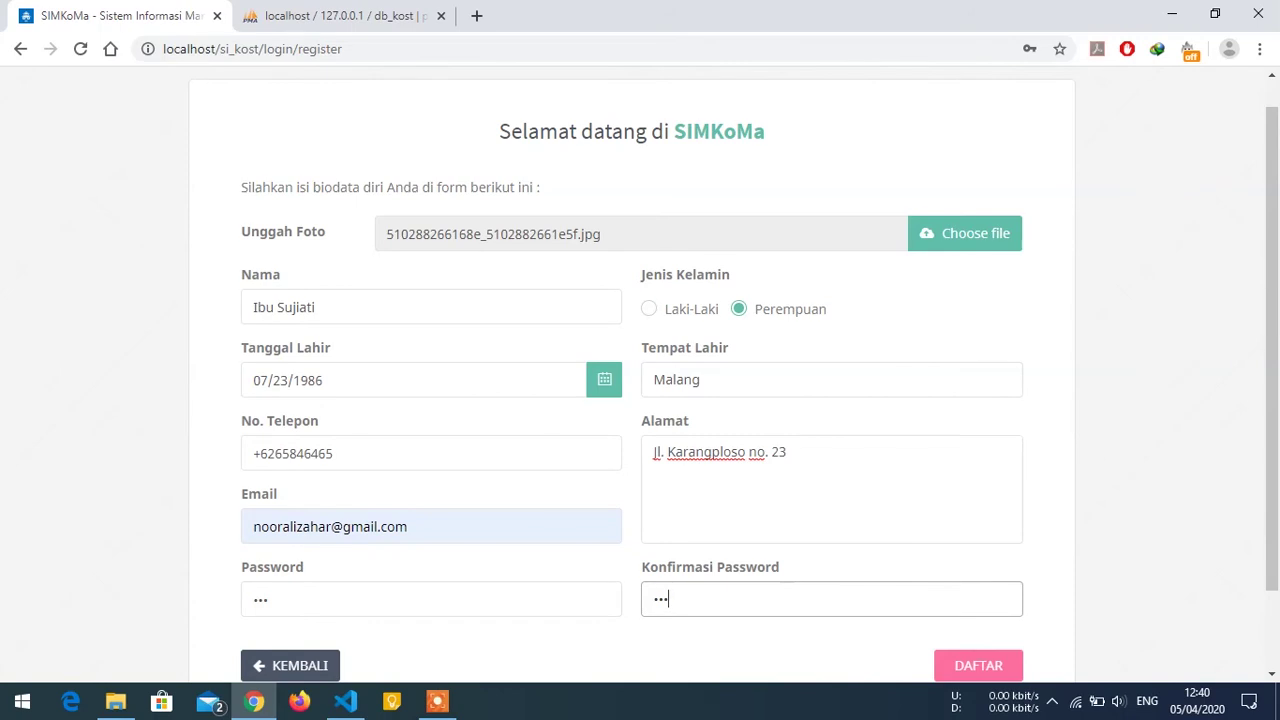
scroll(963, 583, "down", 1)
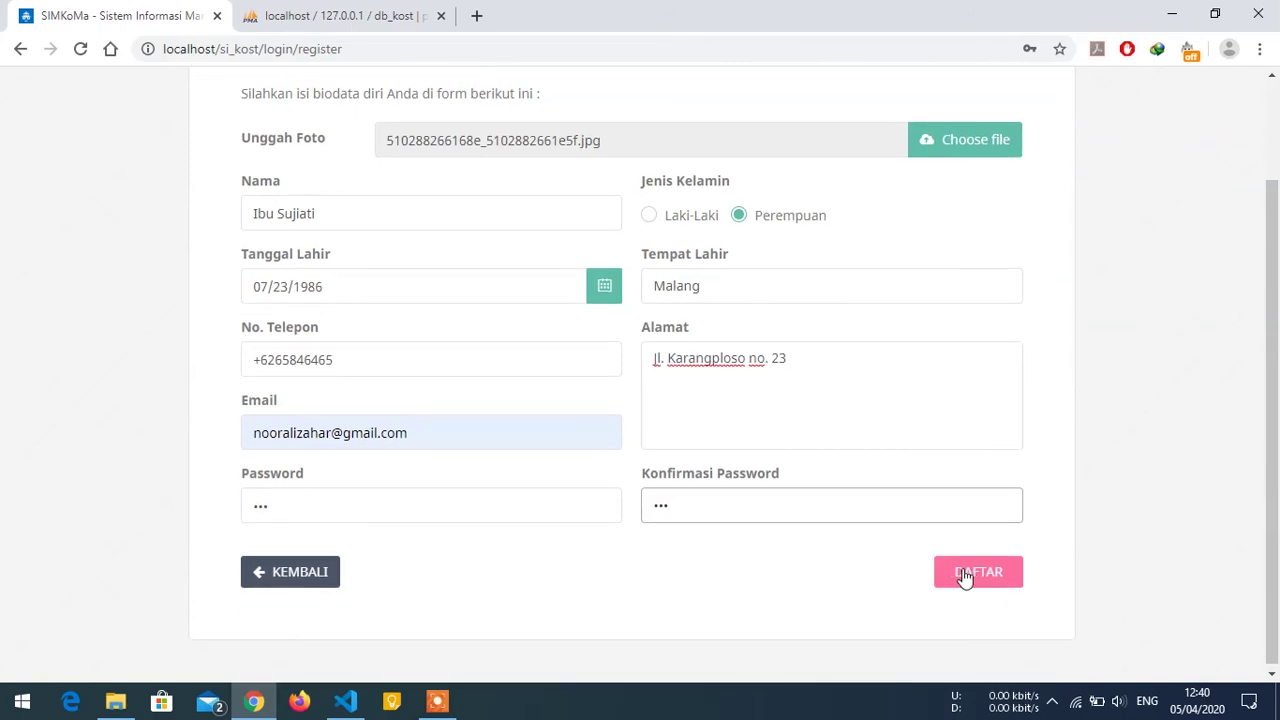
left_click(967, 578)
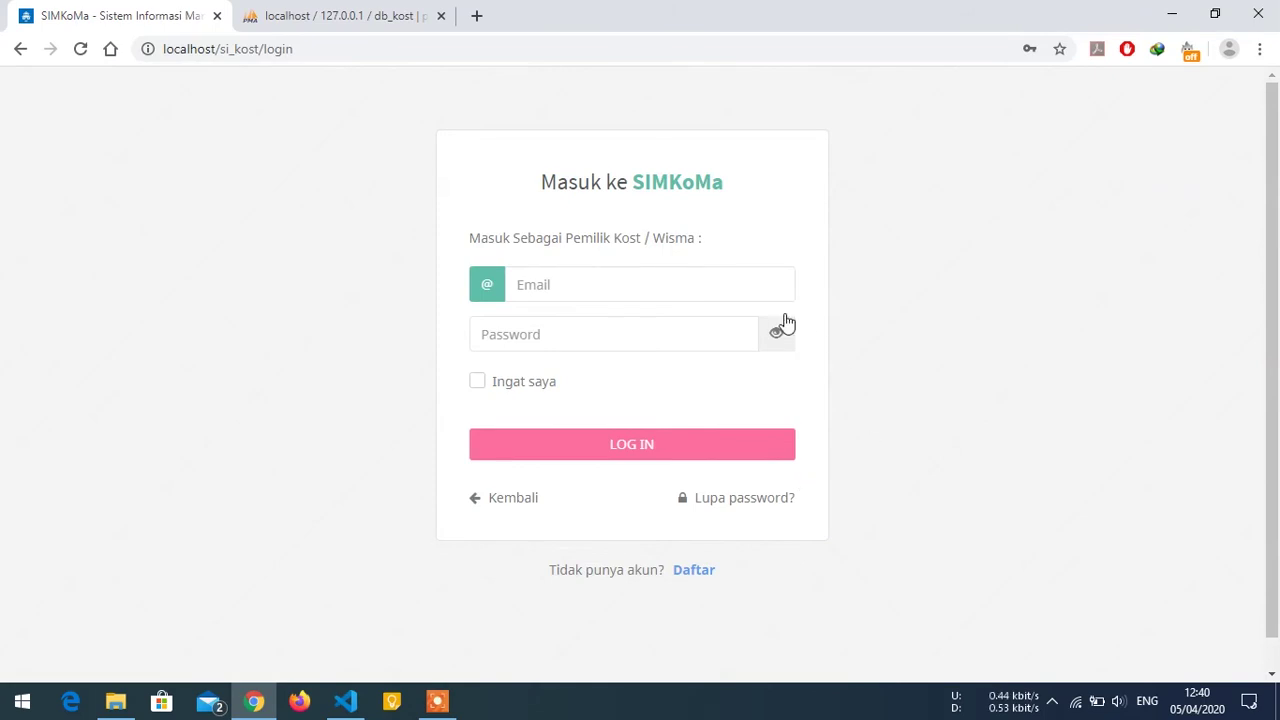
Log in with the new account's saved e-mail and password, revealing the password to check it.
left_click(706, 286)
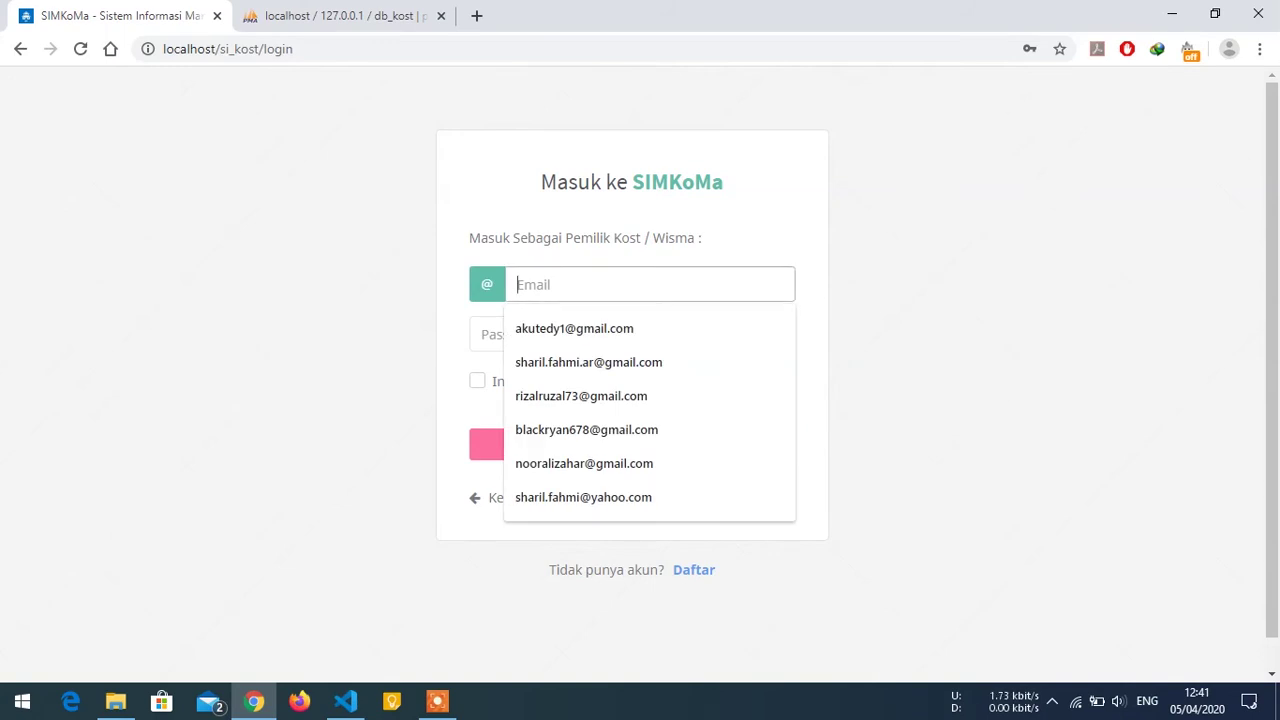
left_click(588, 460)
key("Tab")
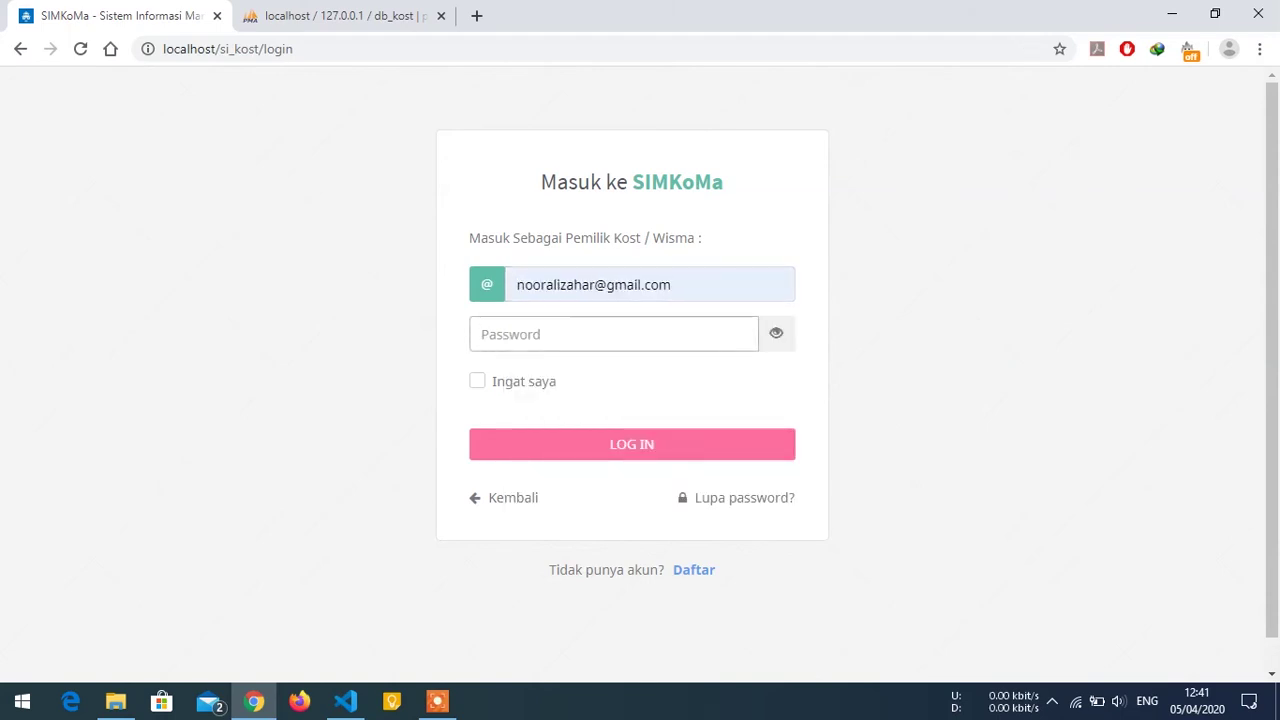
type("•")
left_click(781, 336)
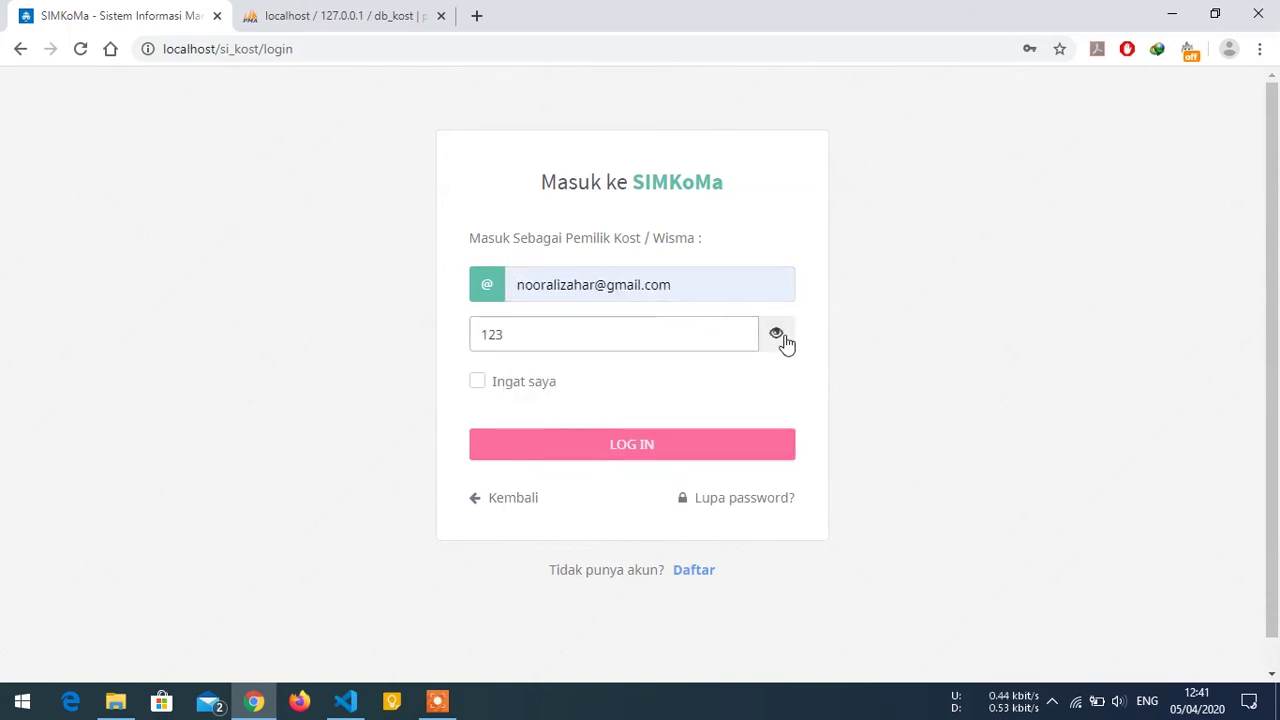
left_click(628, 444)
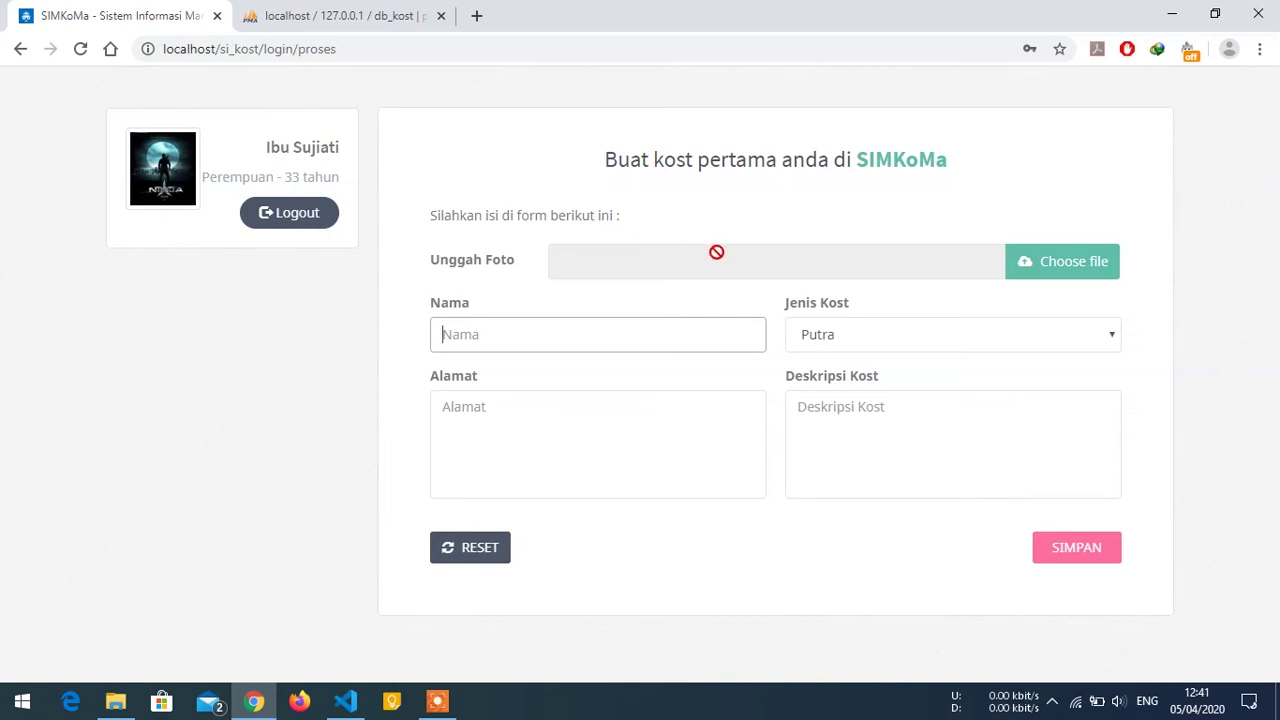
Add photo kost1.jpg, name the kost 'Sejahtera Kost', and set its type to Putri.
left_click(1087, 268)
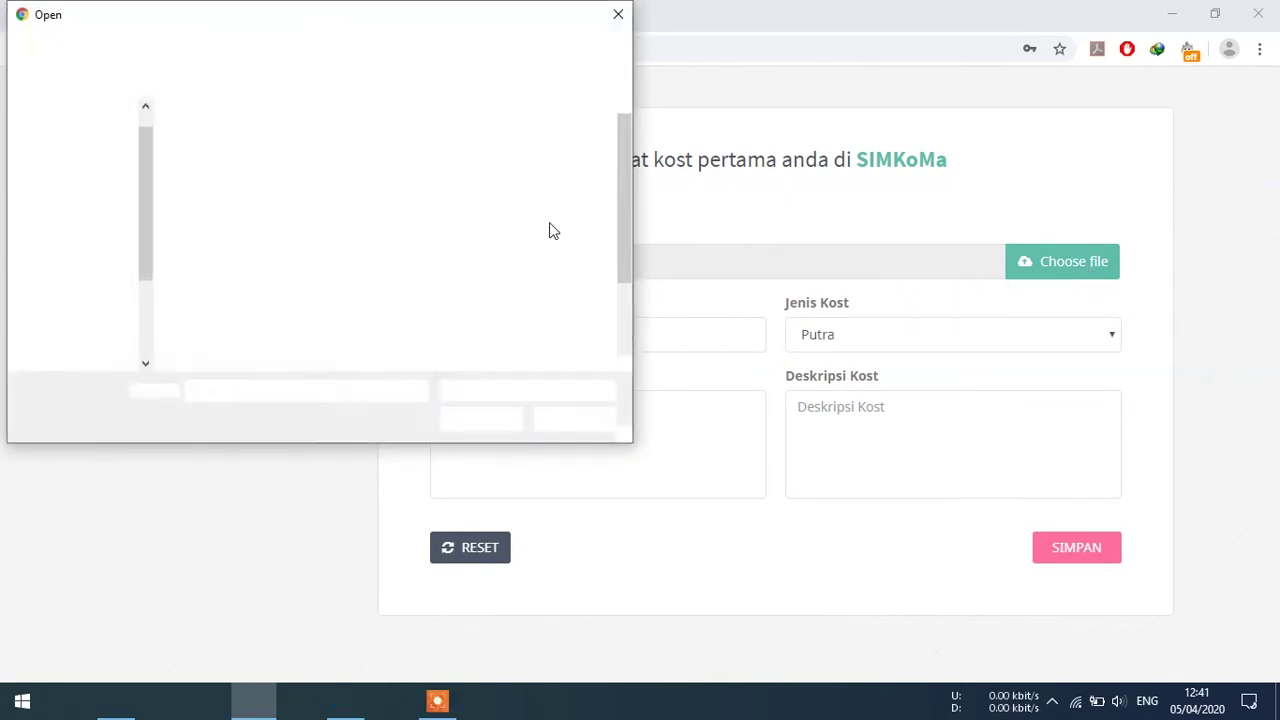
double_click(512, 276)
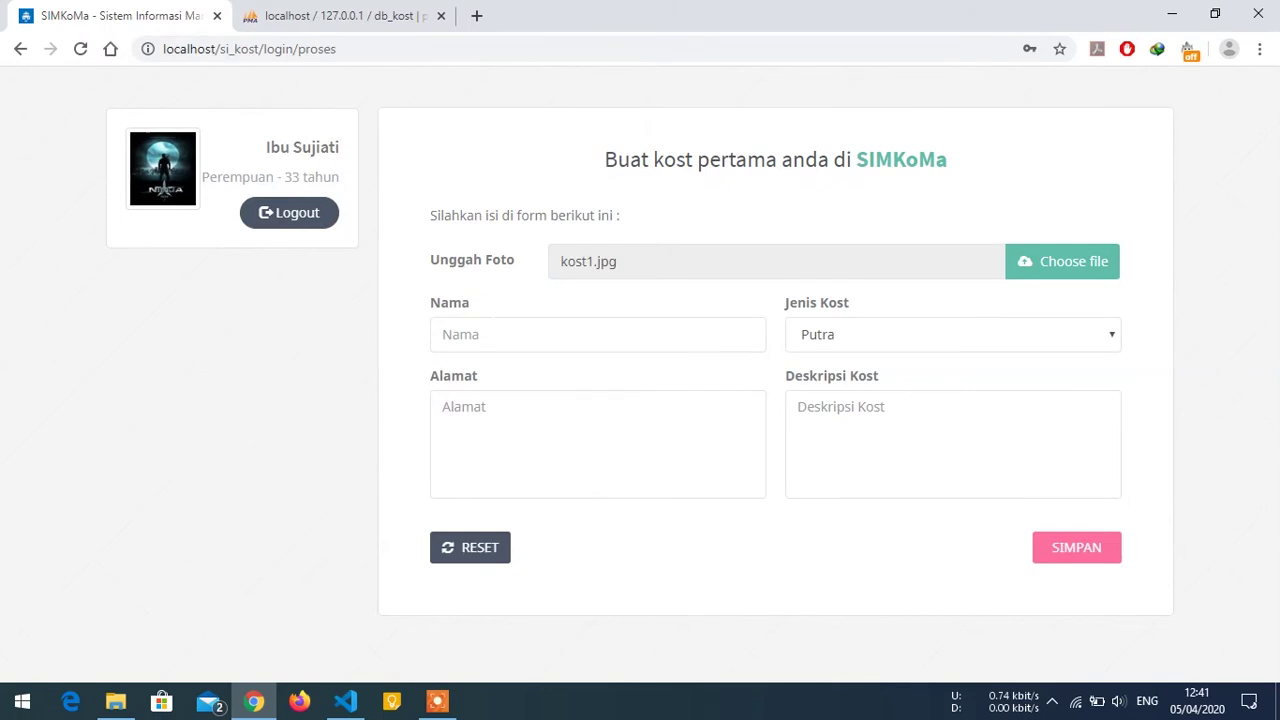
left_click(485, 334)
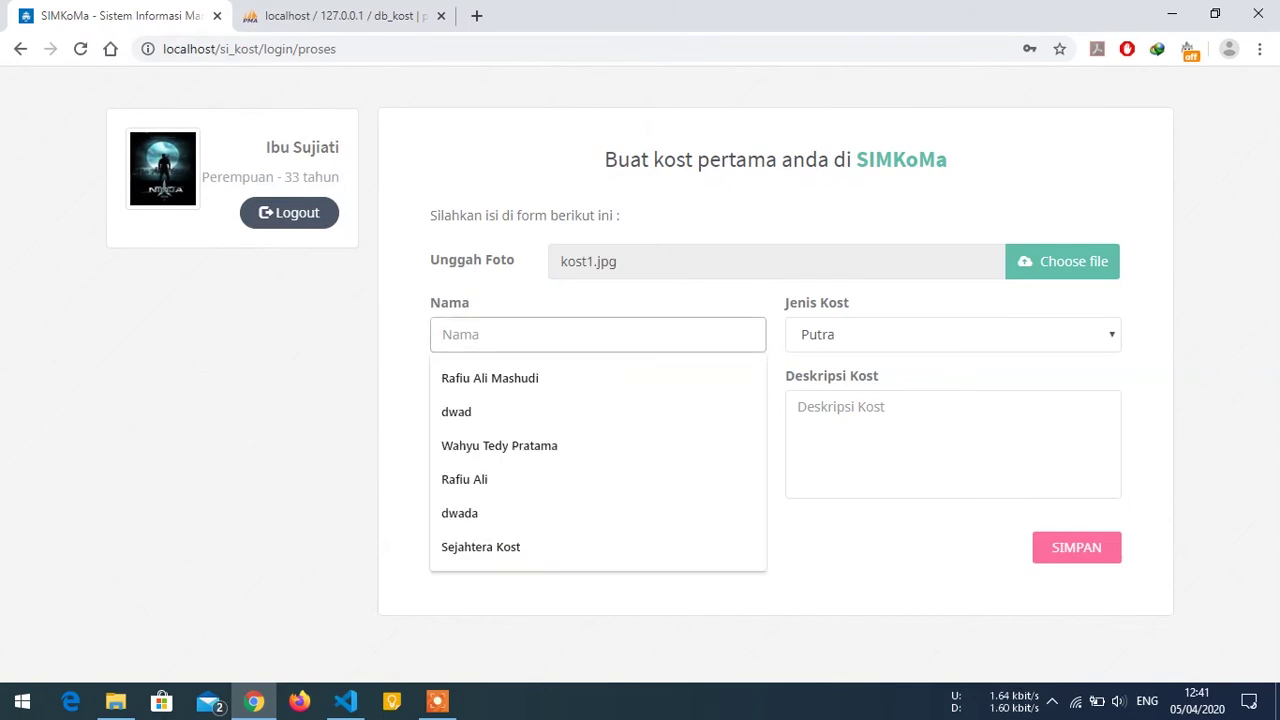
type("Seja")
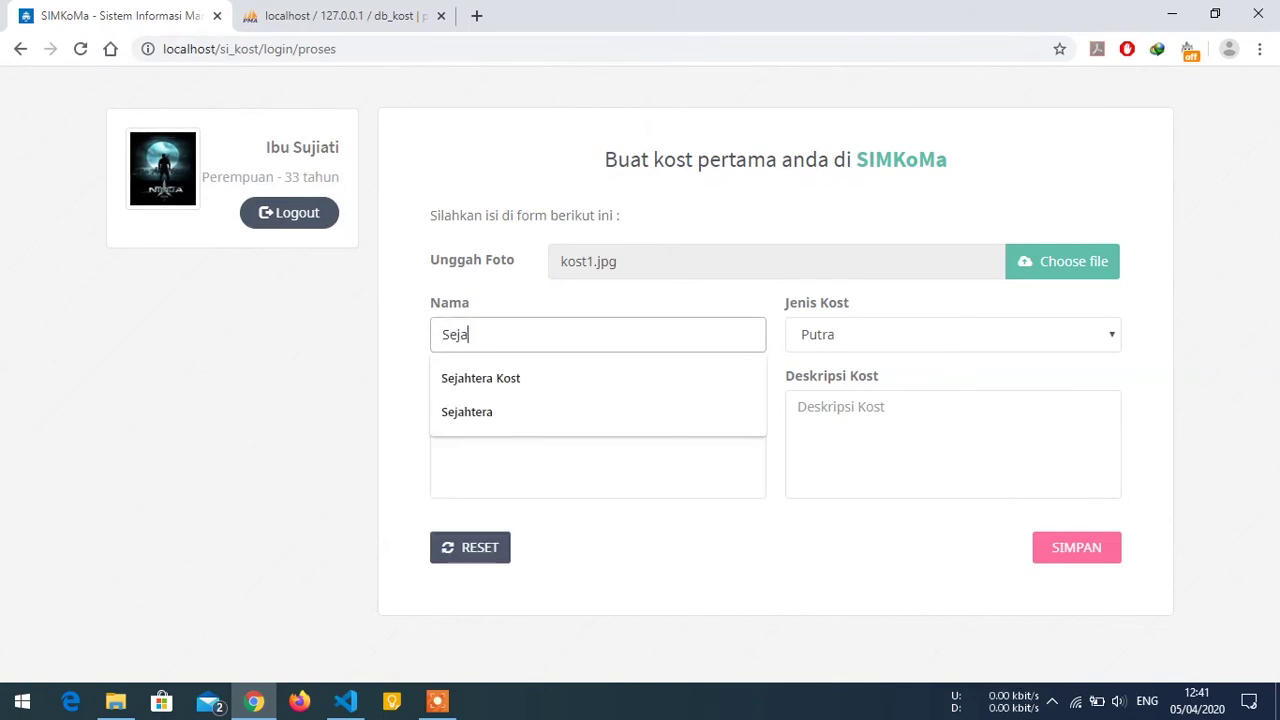
type("htera Kos")
type("t")
left_click(838, 340)
left_click(838, 377)
Enter the kost's street address and description 'letak strategis, biayanya', then save the kost.
key("Tab")
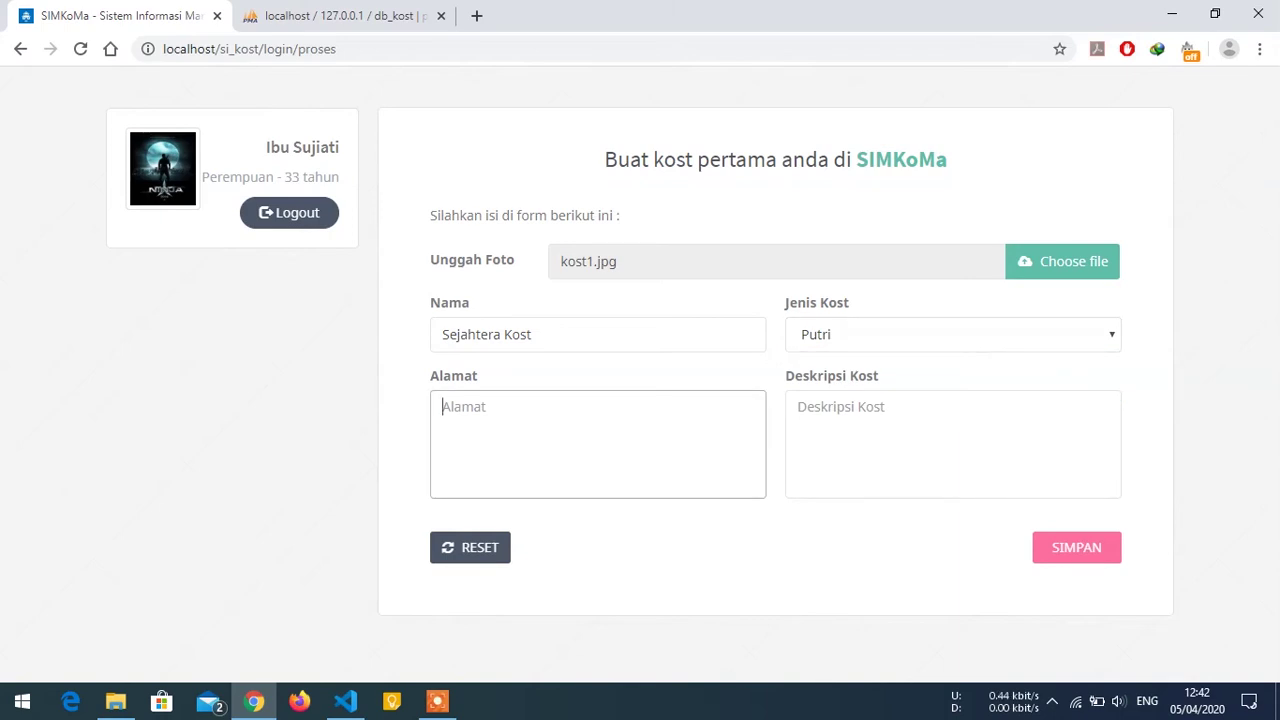
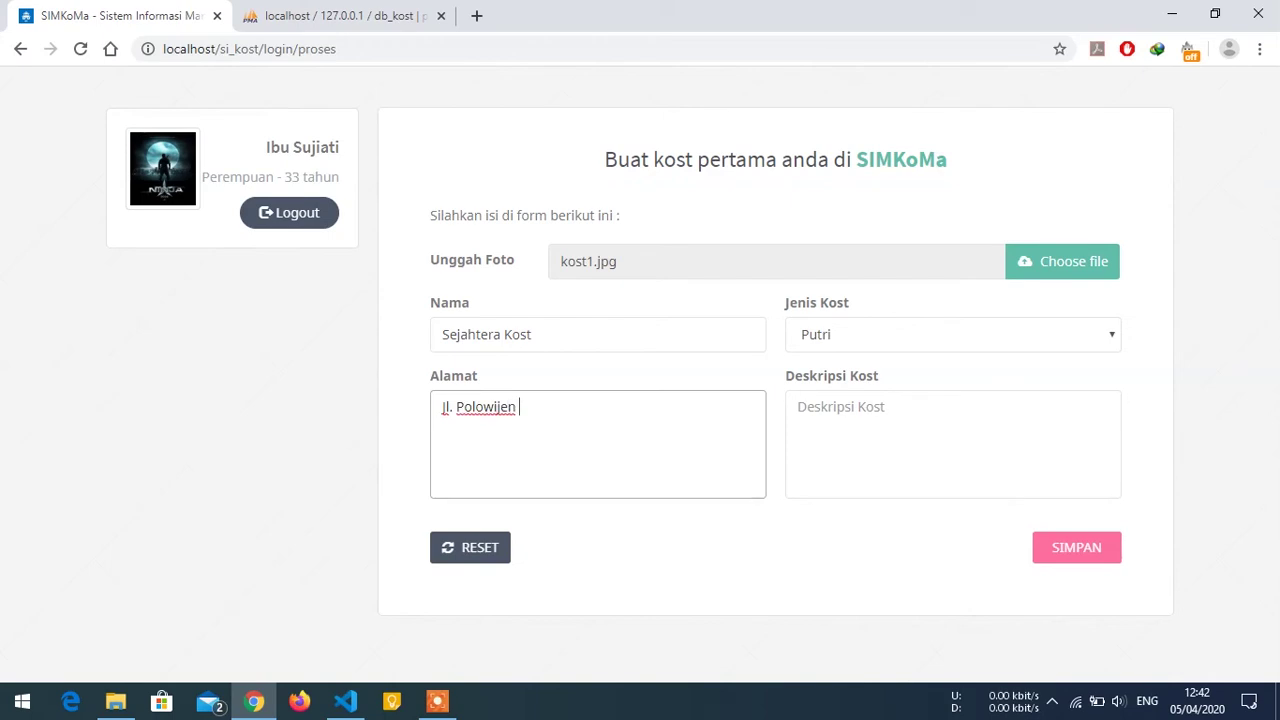
left_click(800, 406)
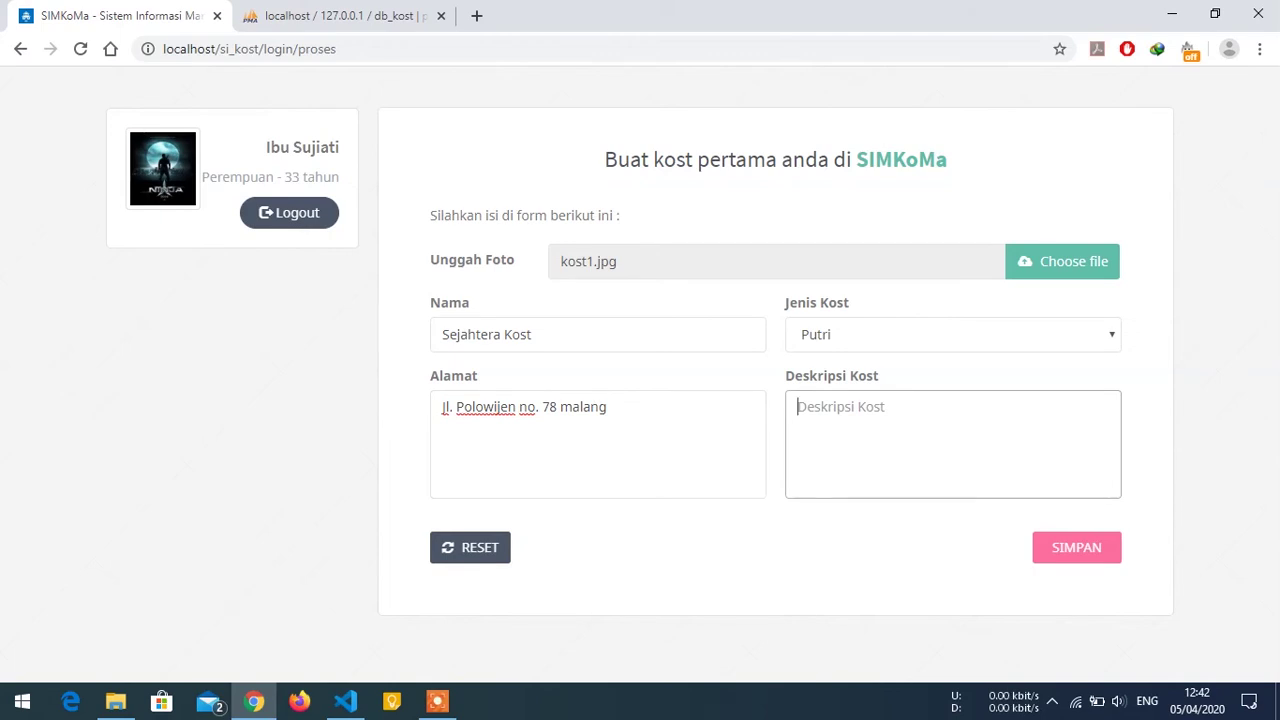
type("letak tra")
key("BackSpace")
type("strategis,")
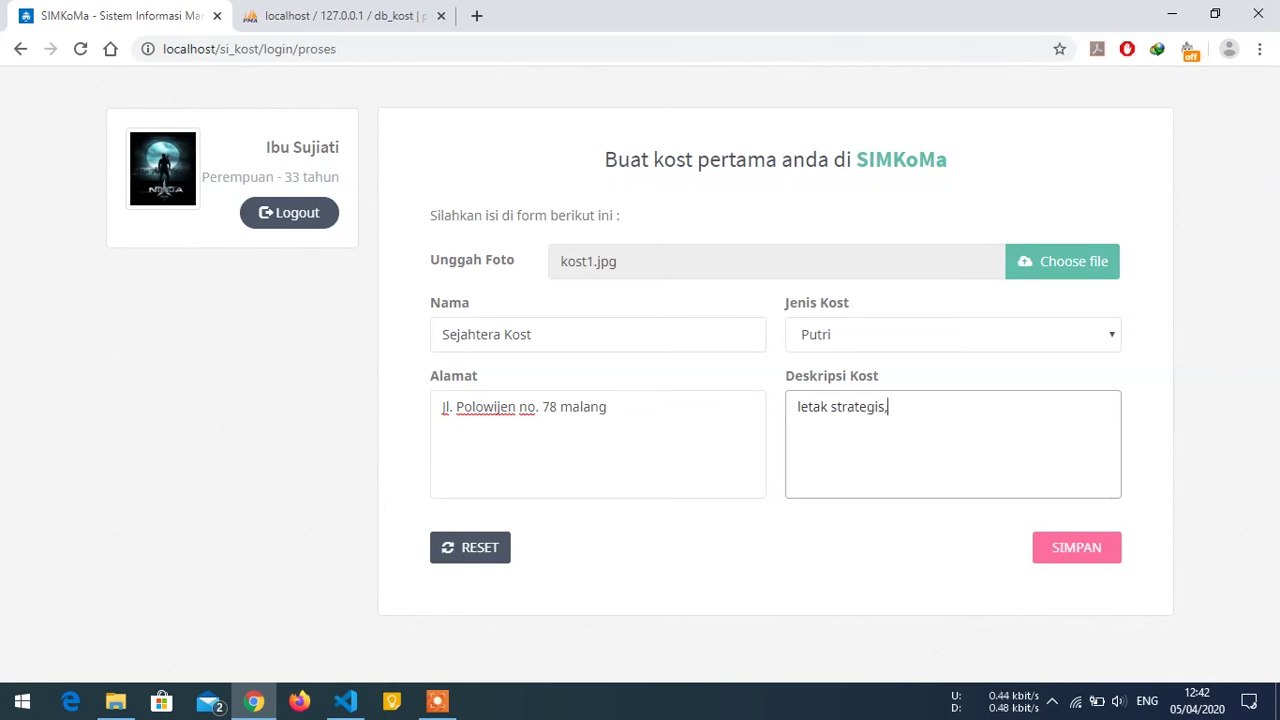
type(" biayanya murah")
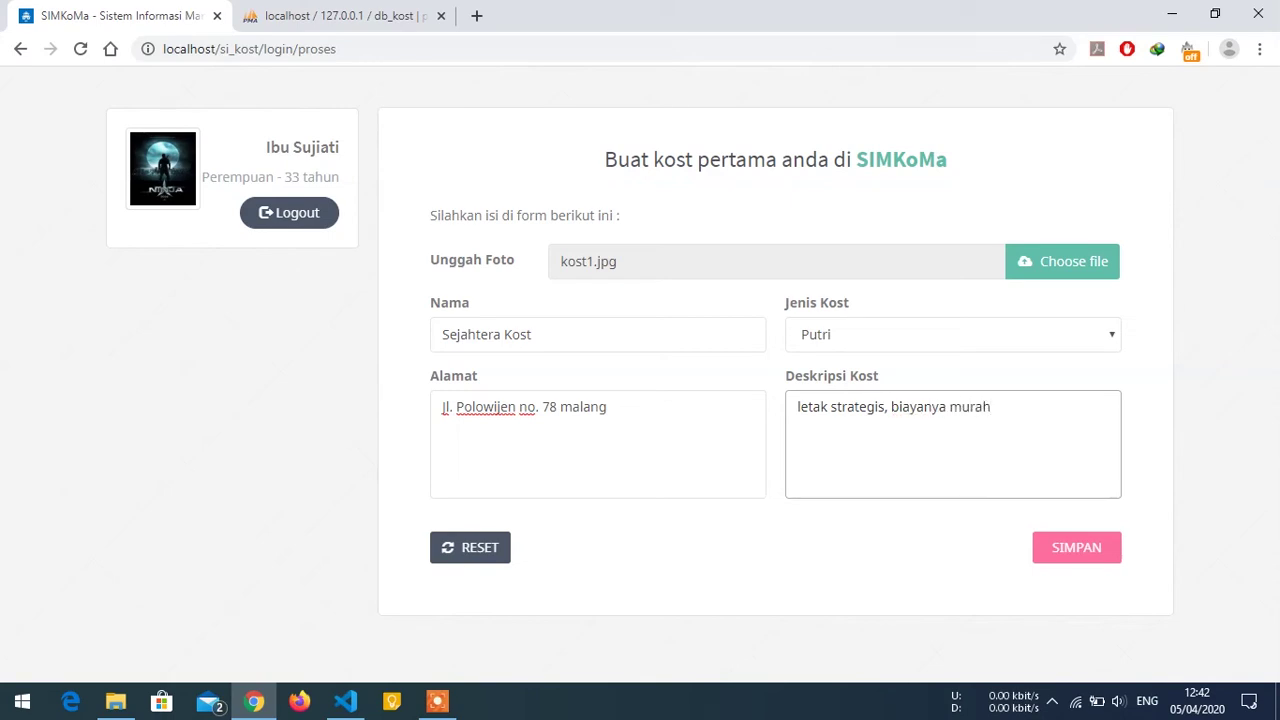
left_click(1074, 550)
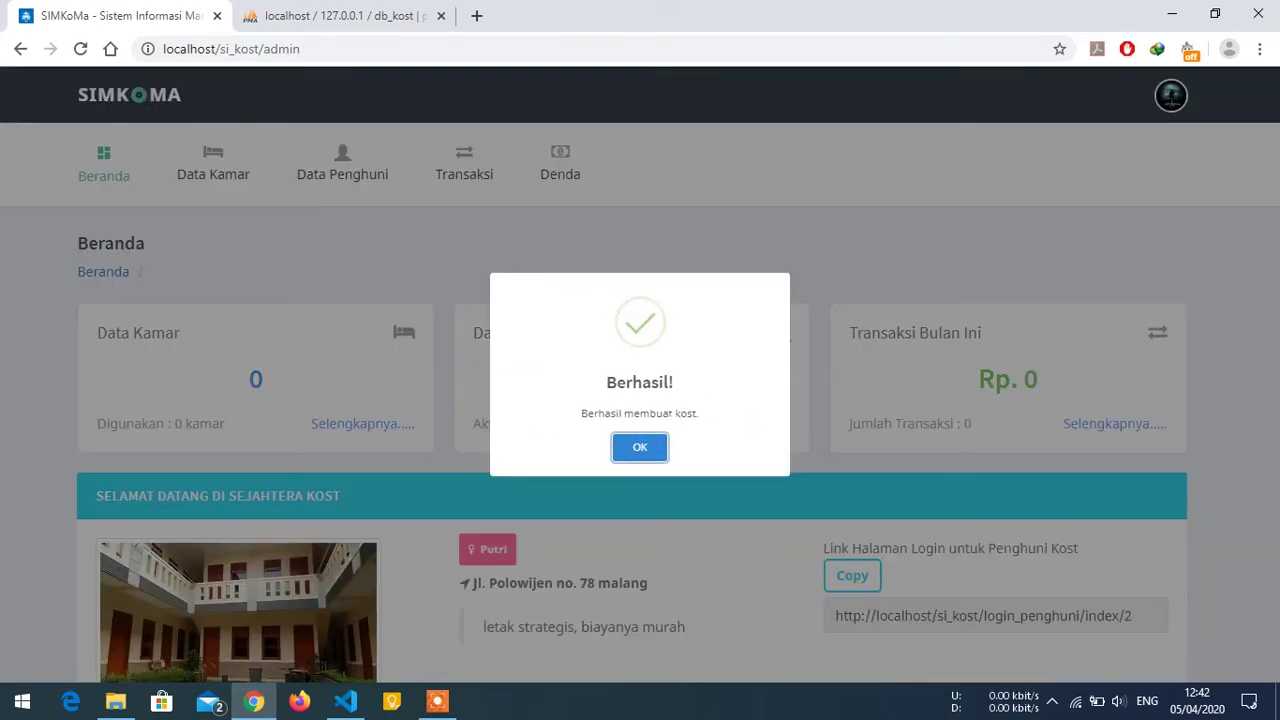
Dismiss the Berhasil! confirmation and look over the Beranda dashboard with the Sejahtera Kost welcome panel.
left_click(638, 448)
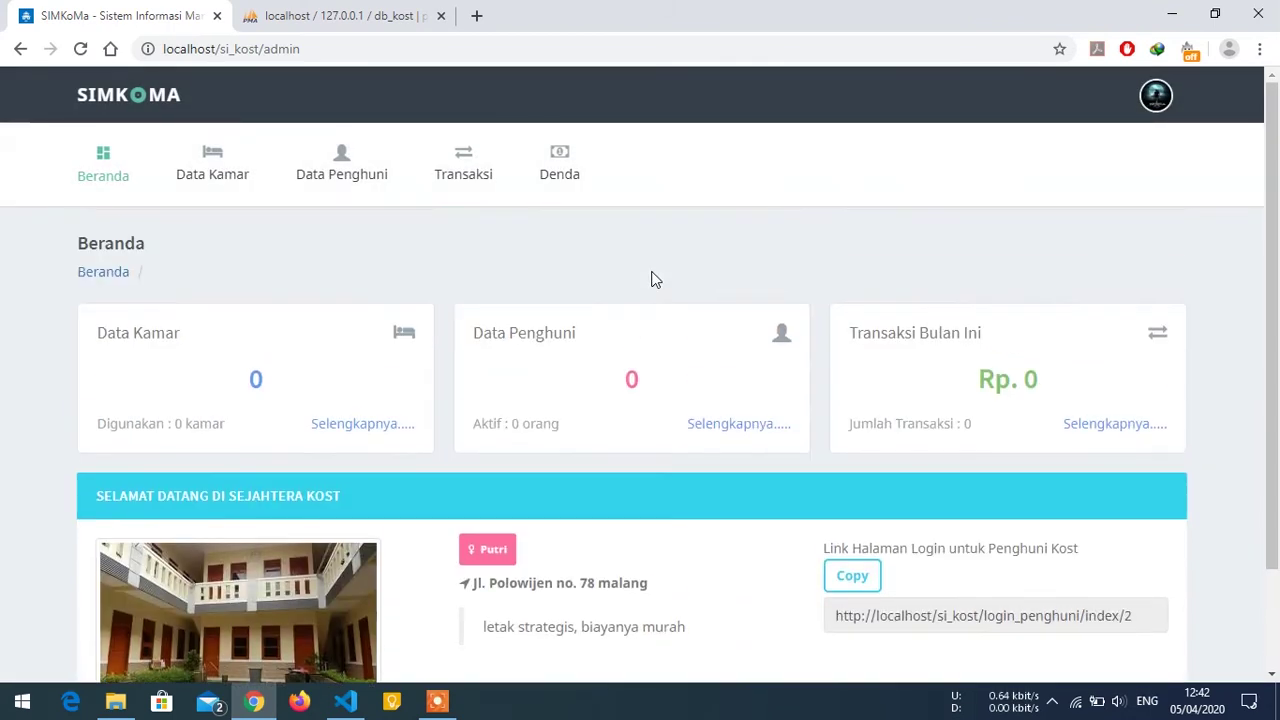
mouse_move(1274, 242)
left_mouse_down()
mouse_move(1277, 271)
mouse_move(1277, 258)
left_mouse_up()
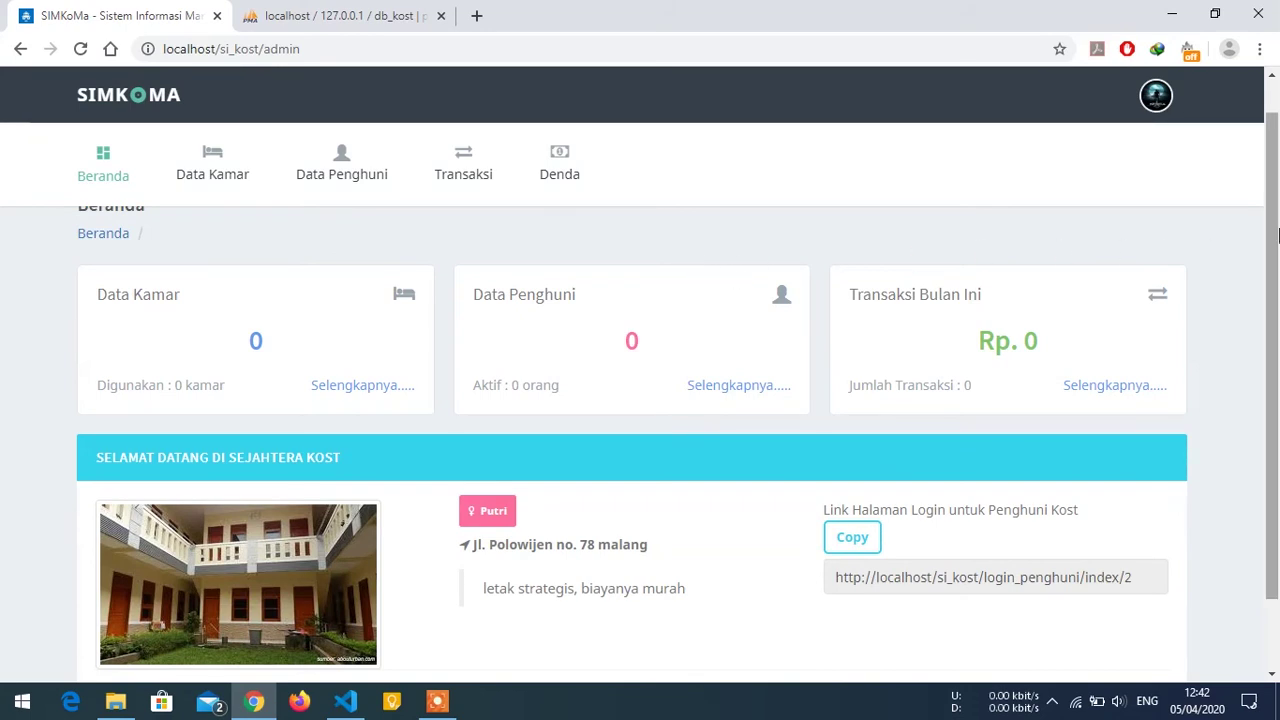
left_click_drag(1277, 234, 1277, 236)
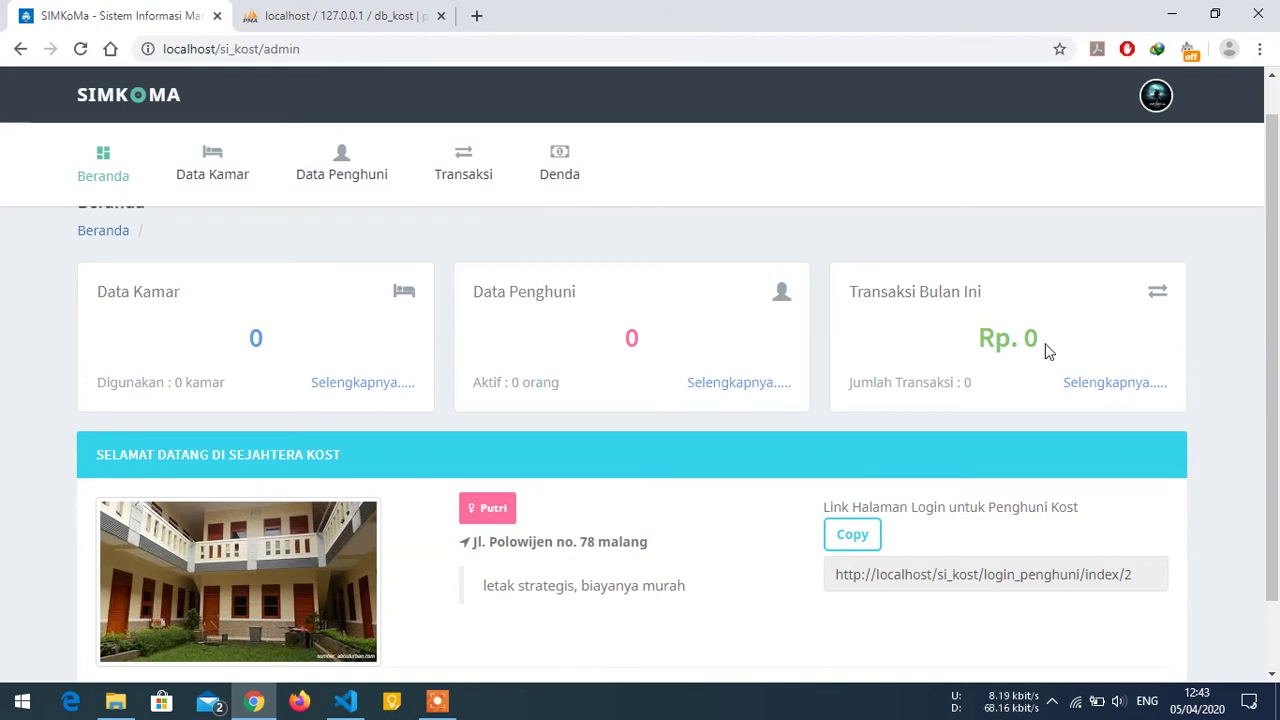
scroll(717, 440, "down", 1)
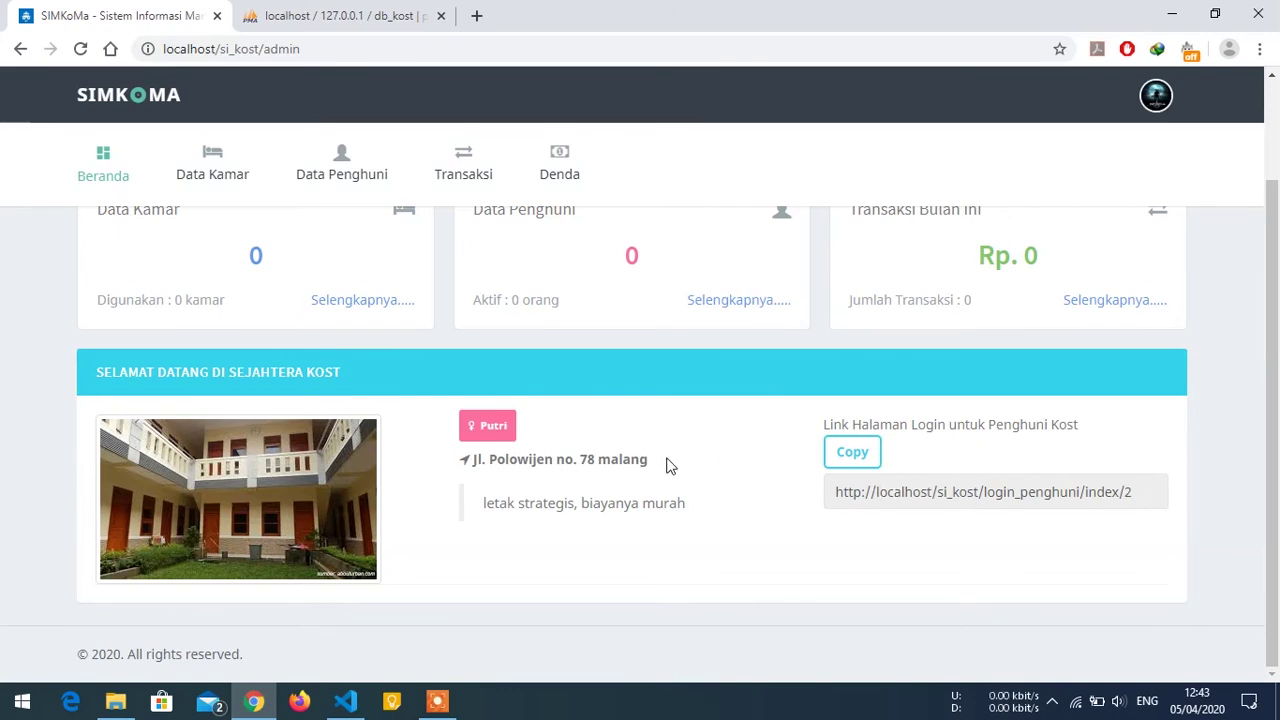
scroll(403, 333, "up", 1)
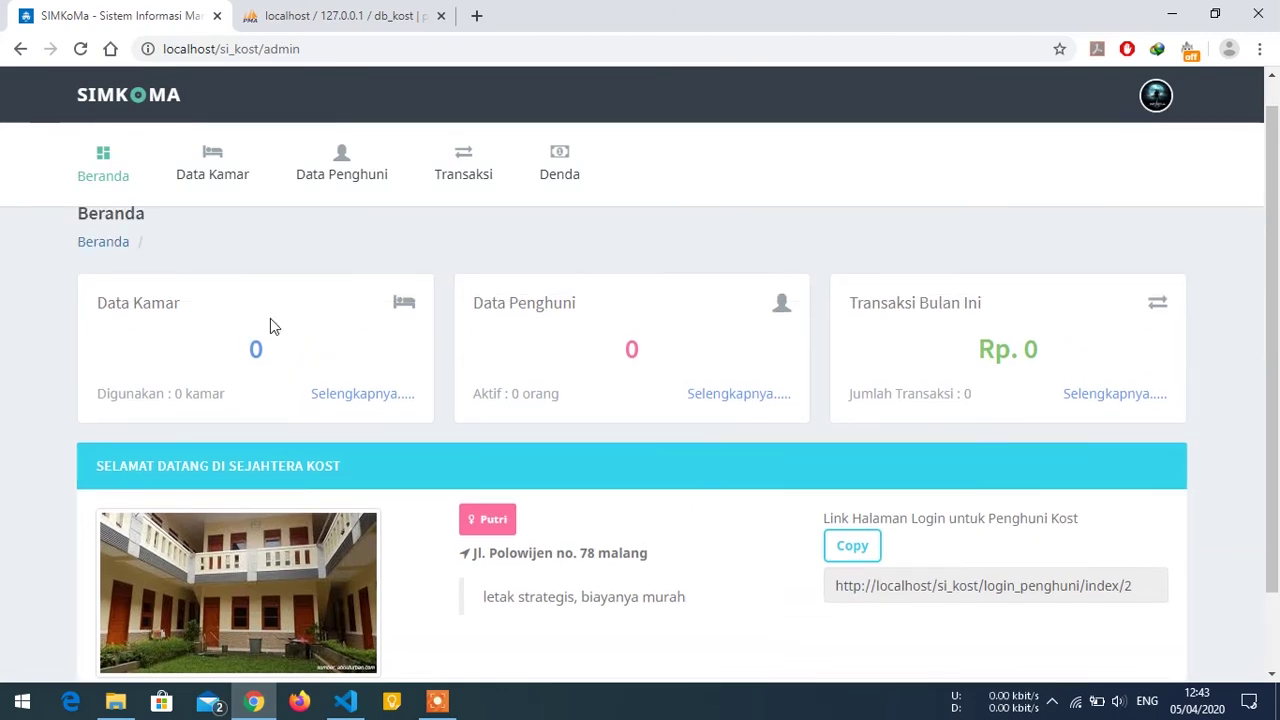
Start a new room in Data Kamar with code 101 and category Standard.
left_click(330, 396)
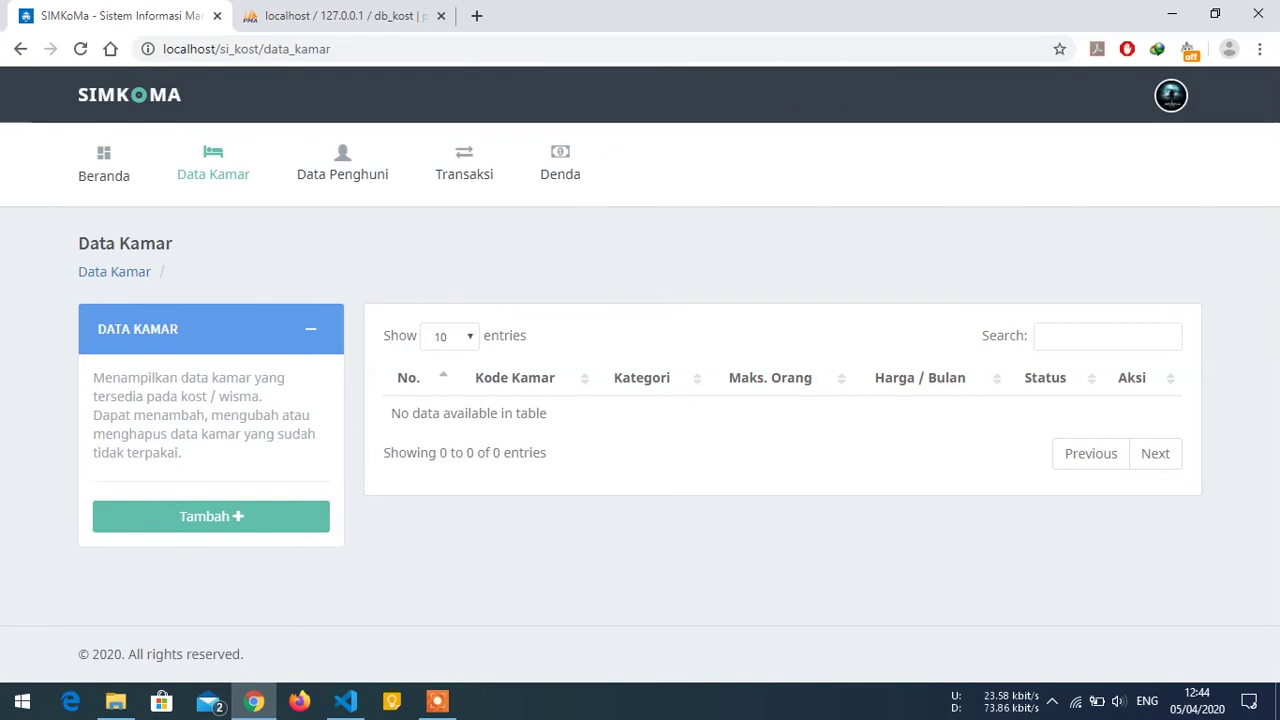
left_click(238, 512)
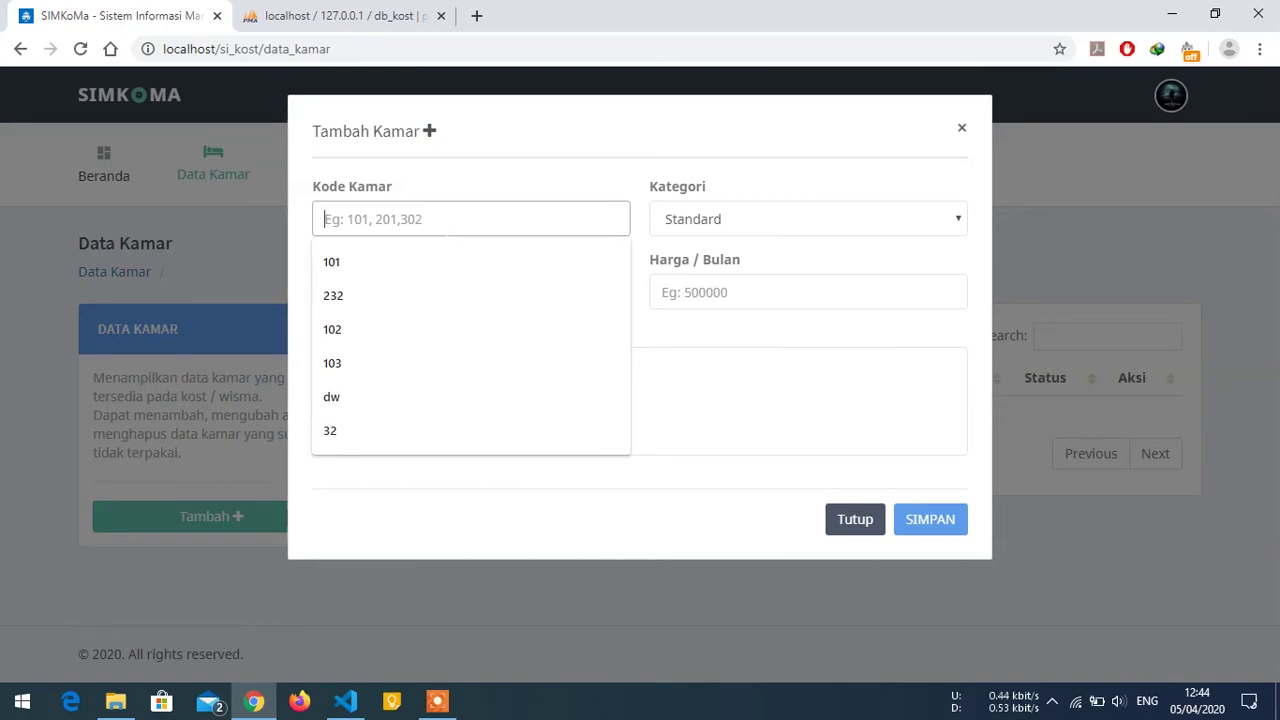
type("101")
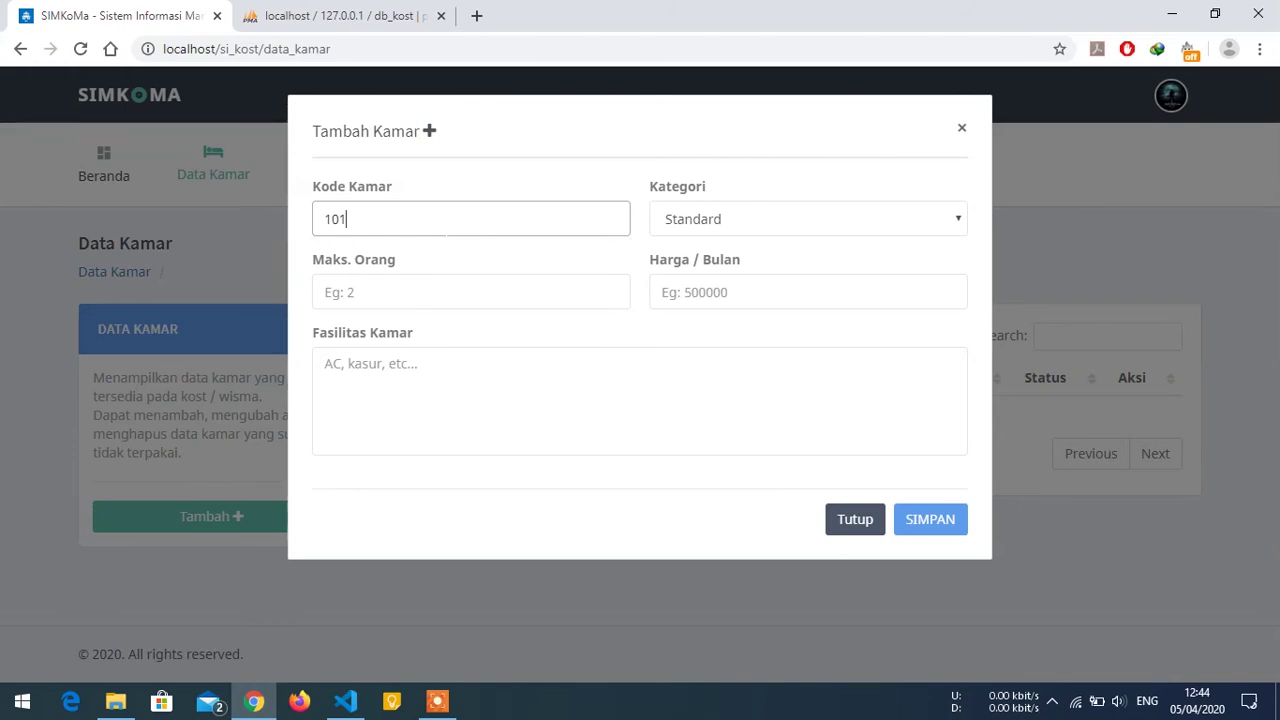
left_click(729, 229)
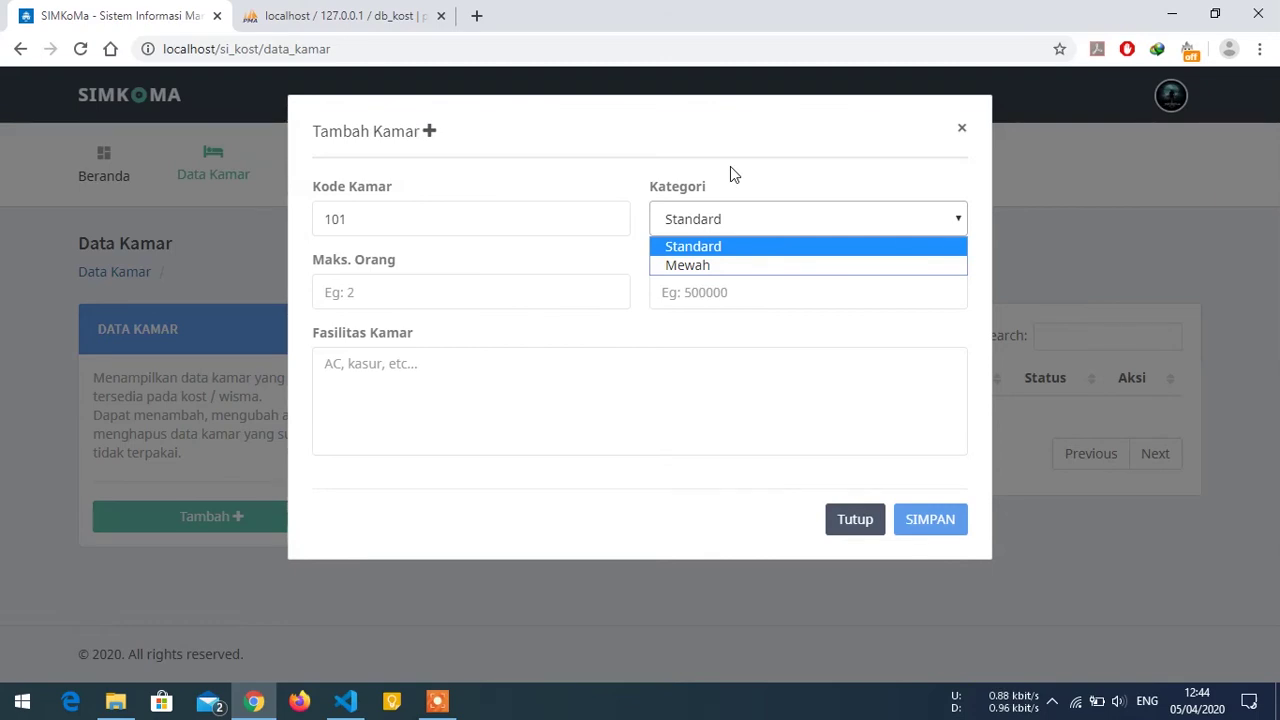
left_click(725, 266)
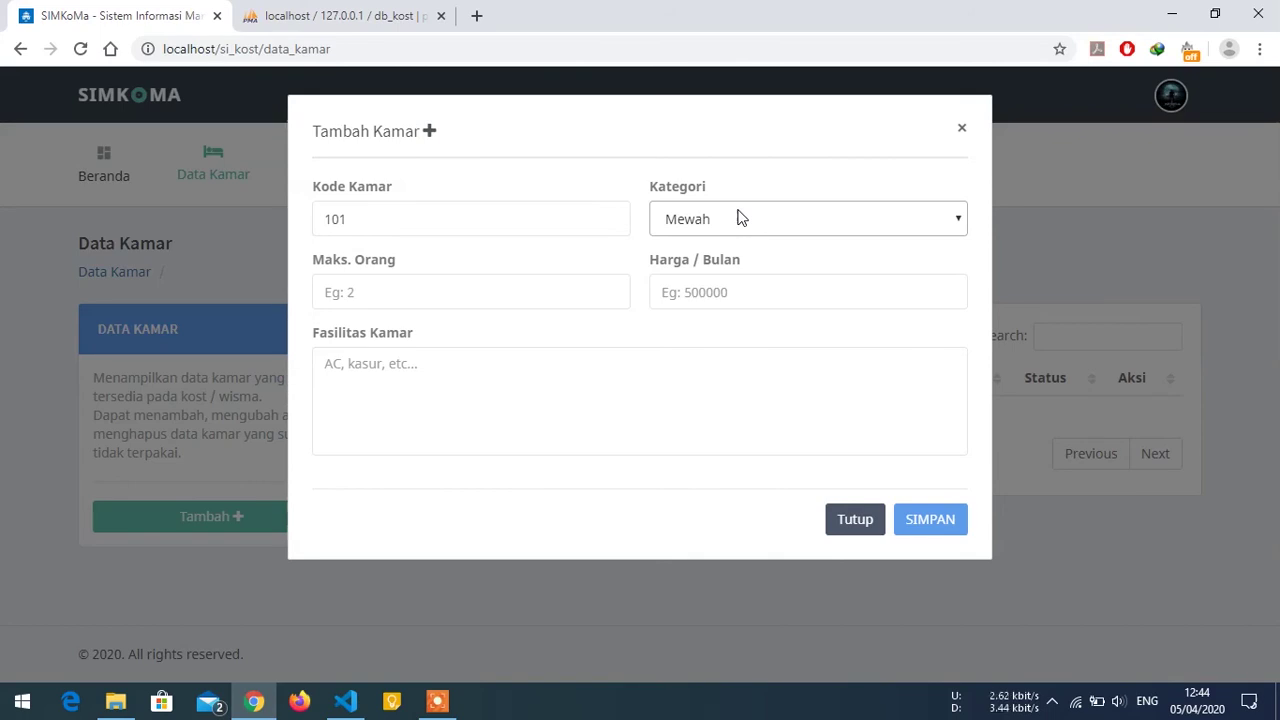
left_click(738, 218)
left_click(713, 249)
Give room 101 max 2 occupants, price 250000, facilities 'Kasur 2 tingkat', and save.
left_click(540, 292)
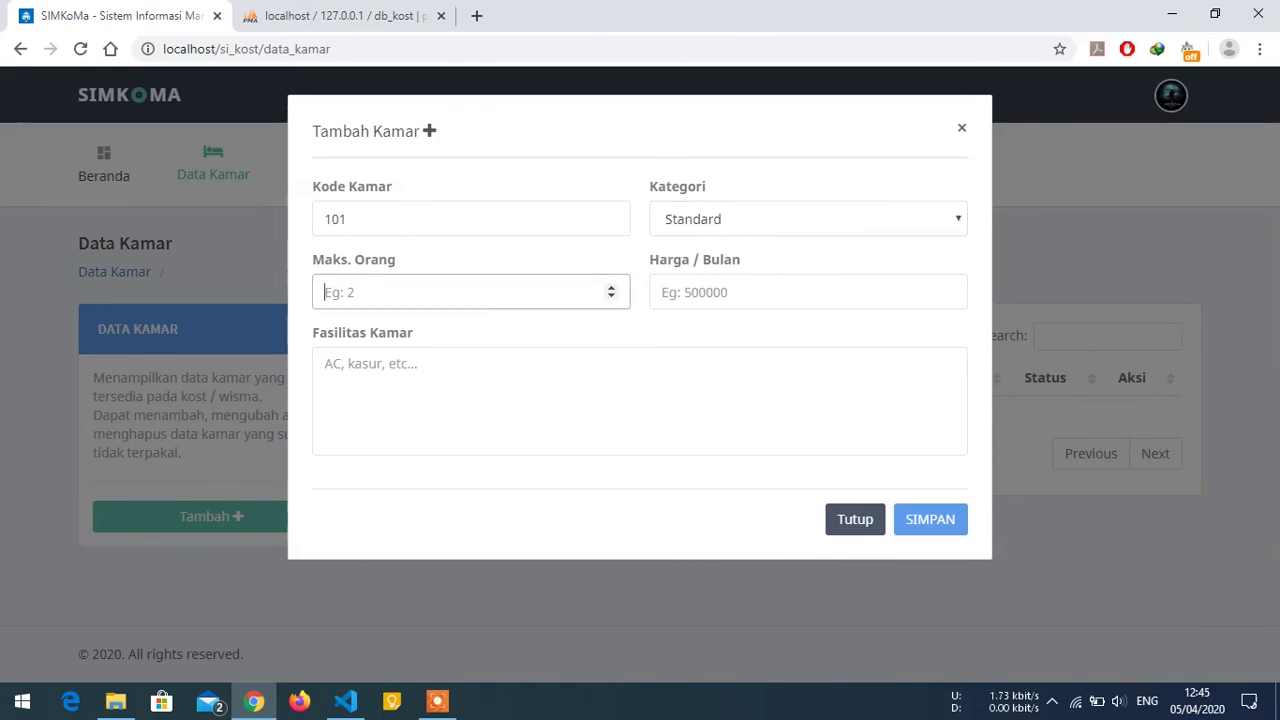
type("2")
key("Tab")
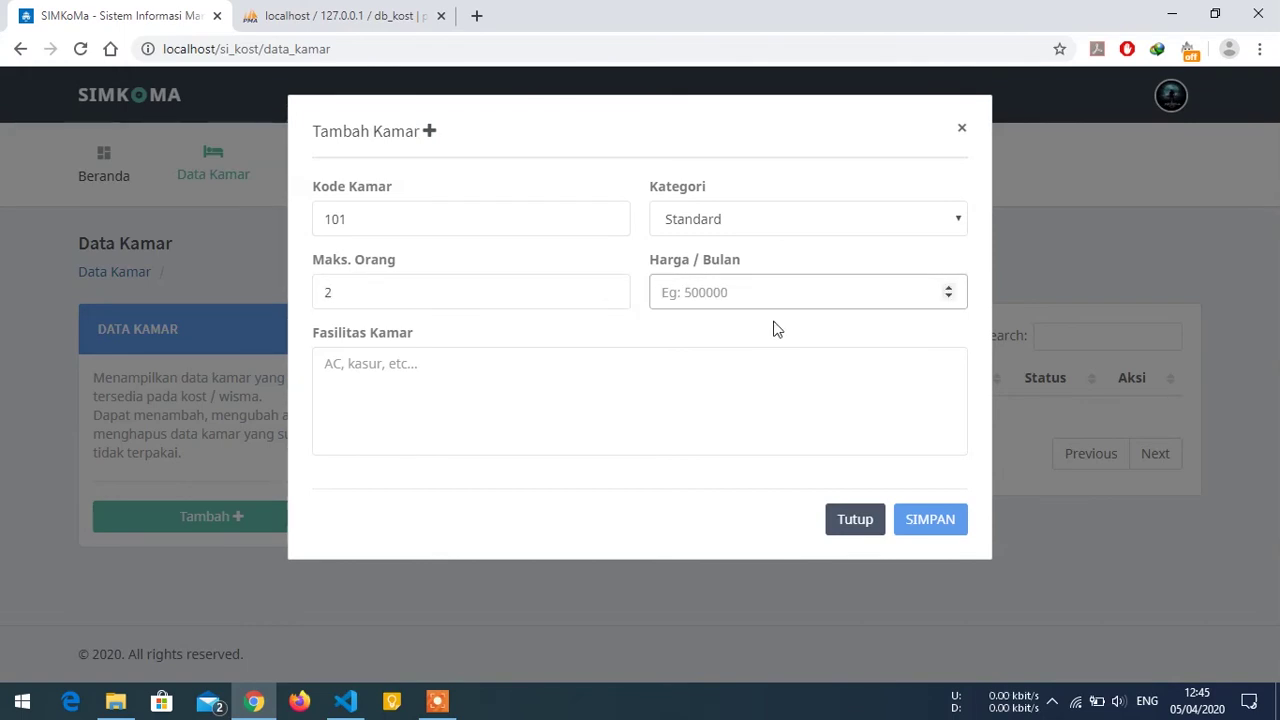
type("25")
type("0000")
left_click(325, 364)
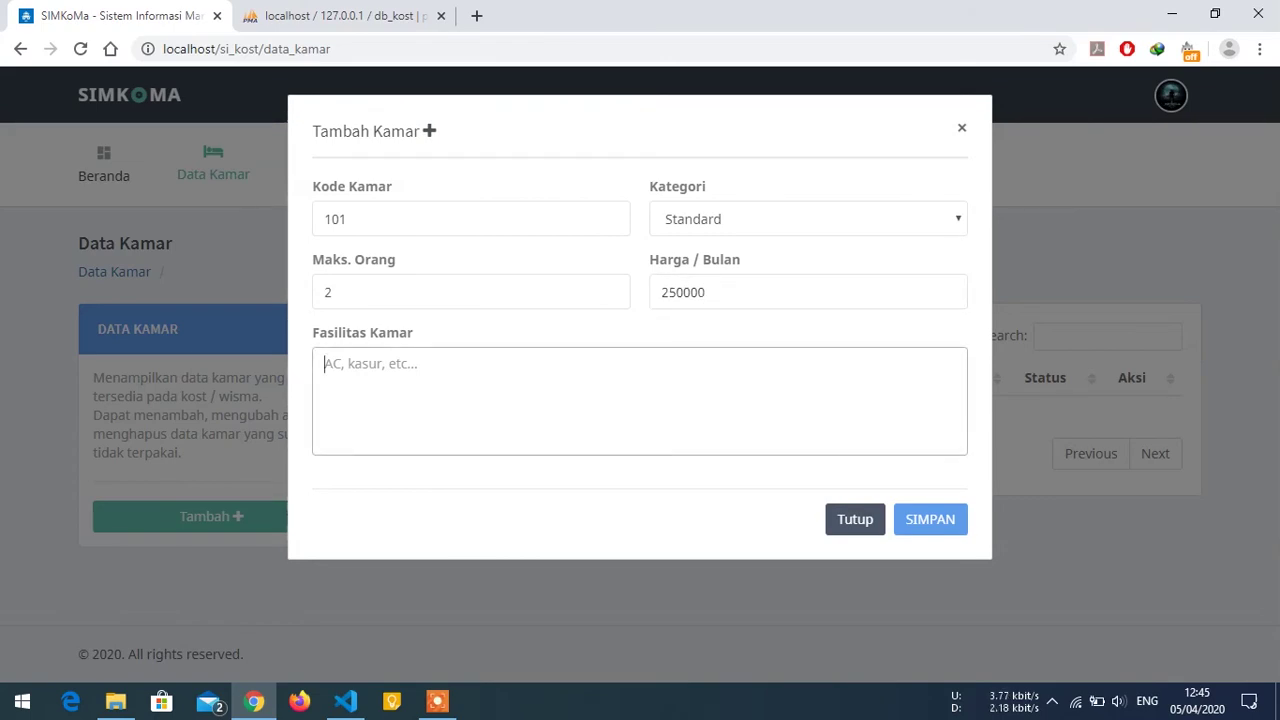
type("Kasur ")
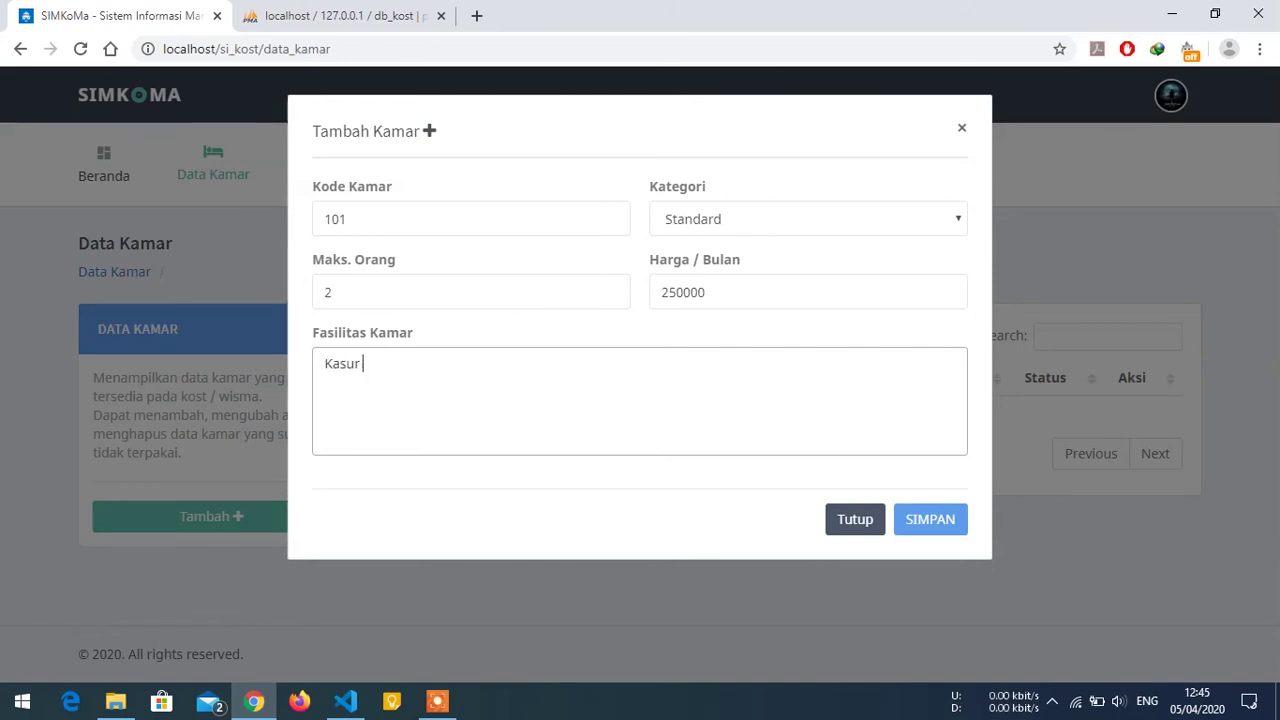
type("2 tingkat")
left_click(923, 517)
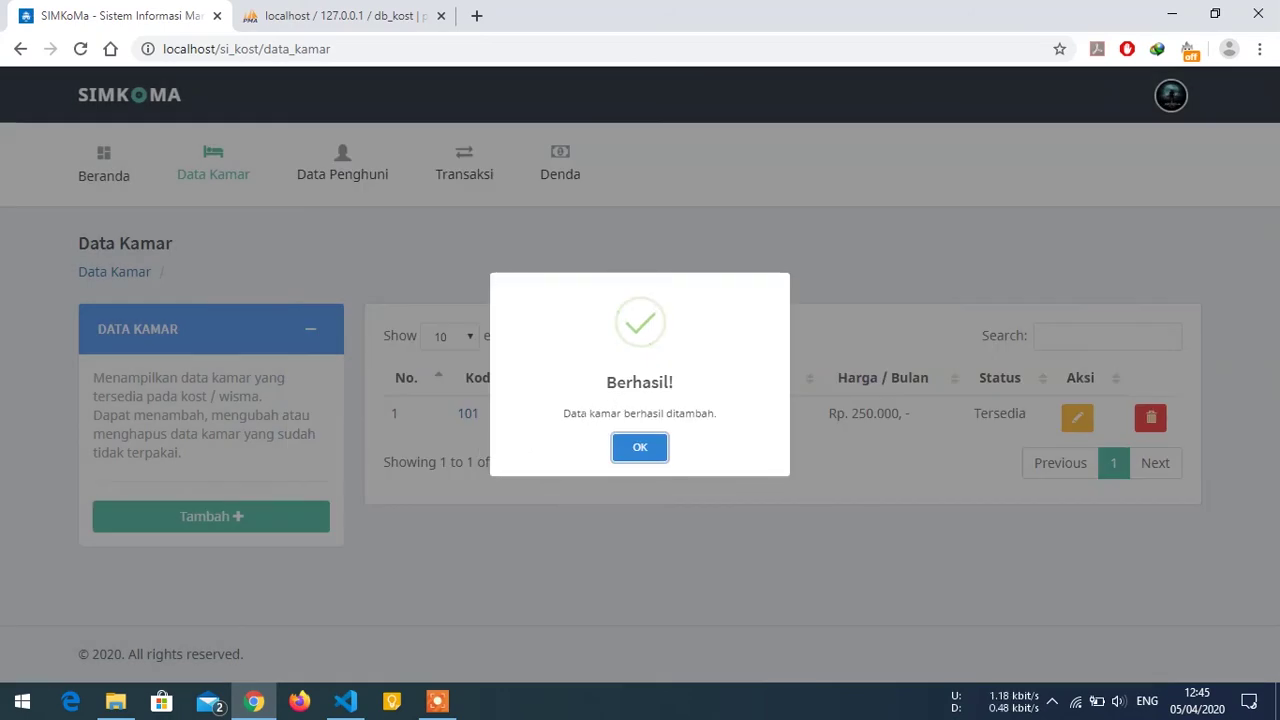
Edit room 101 to allow 3 occupants and append ', kasur bawah 1' to its facilities.
left_click(643, 448)
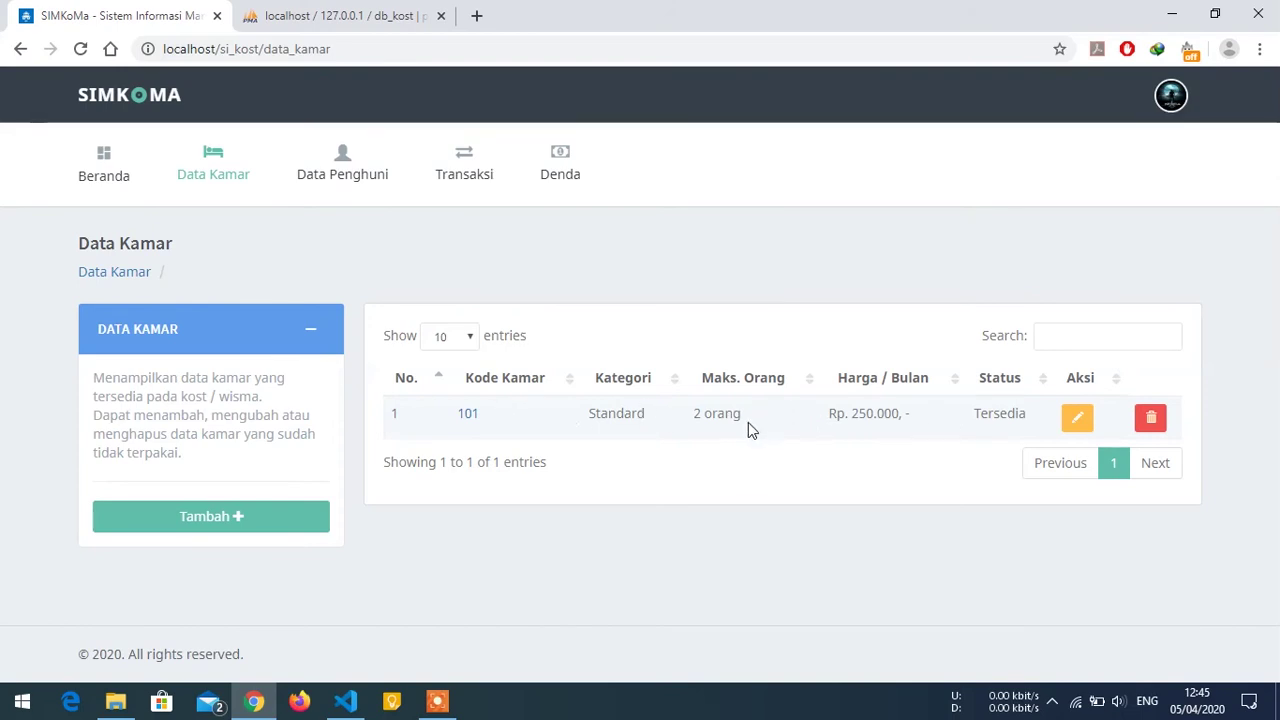
left_click(1075, 422)
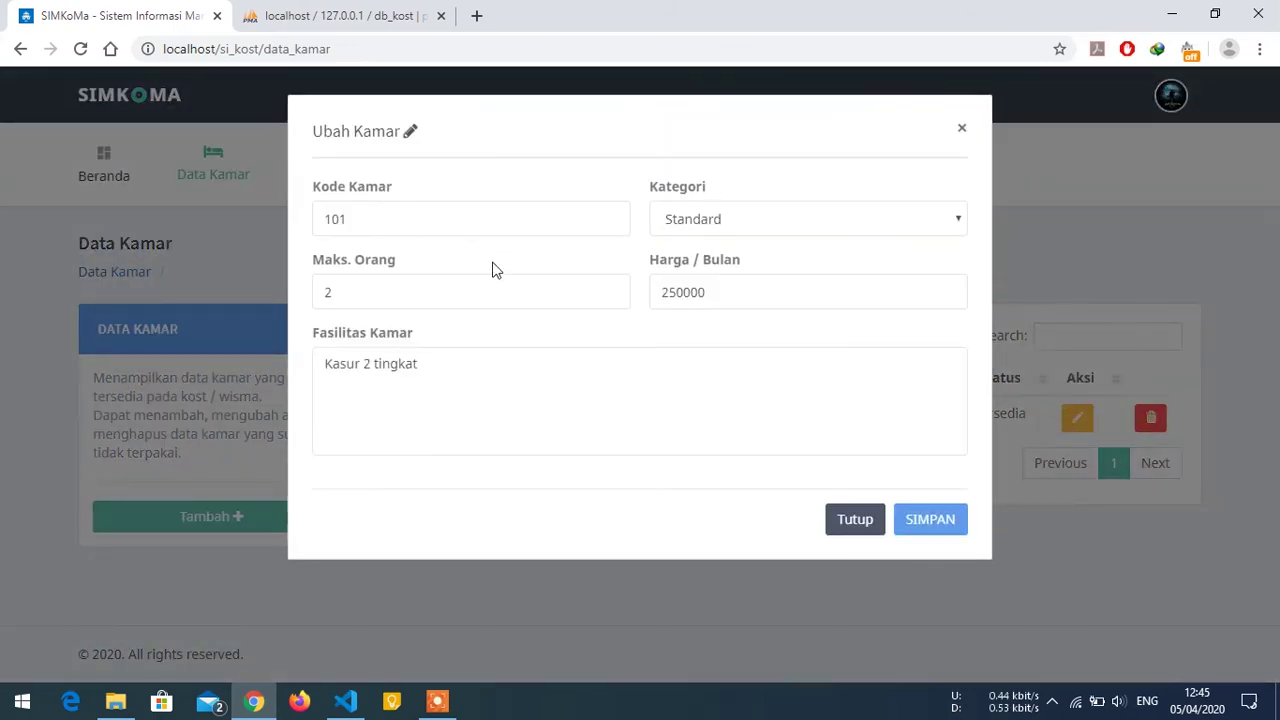
left_click(331, 292)
key("BackSpace")
type("3")
left_click(420, 364)
type(", kasur ")
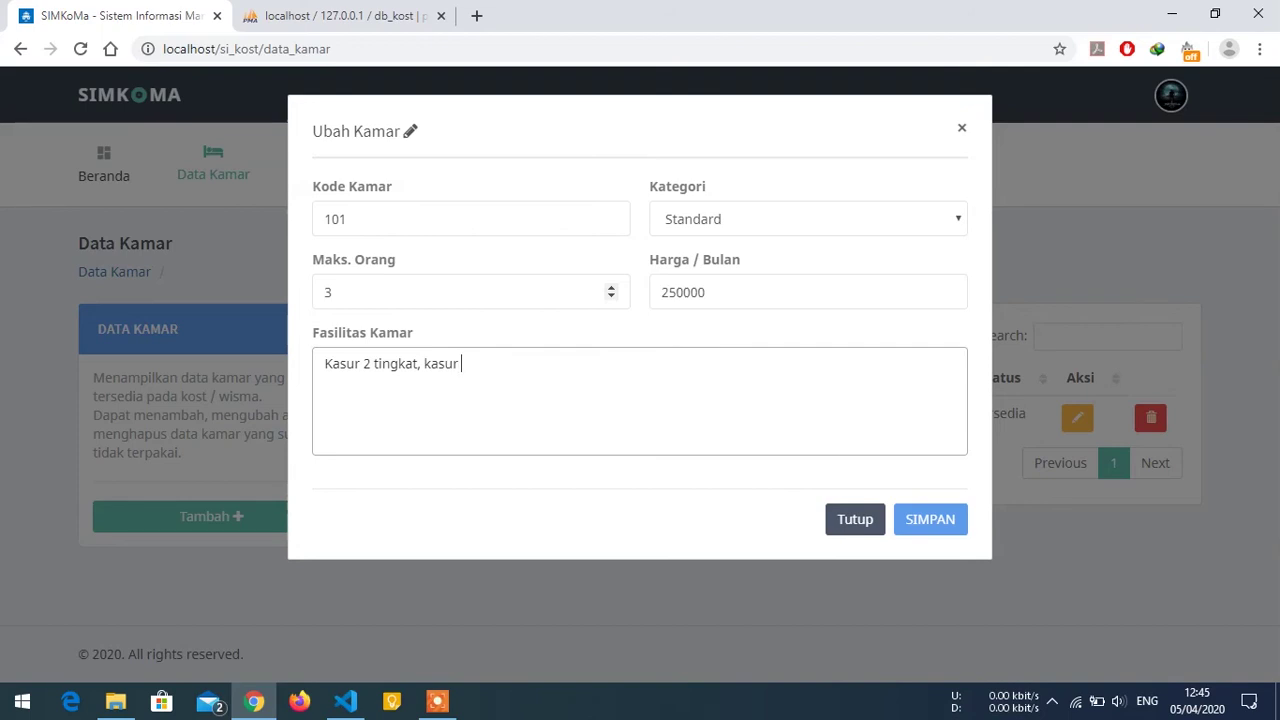
type("bawah 1")
left_click(925, 520)
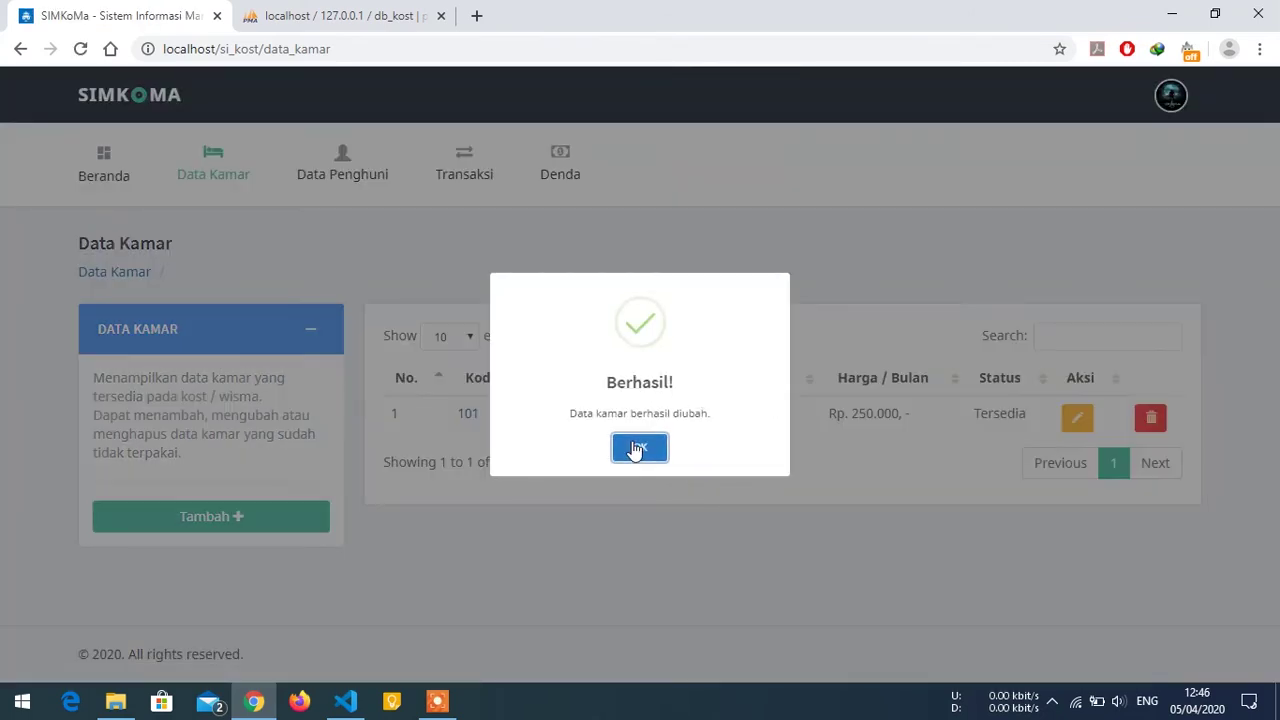
left_click(640, 449)
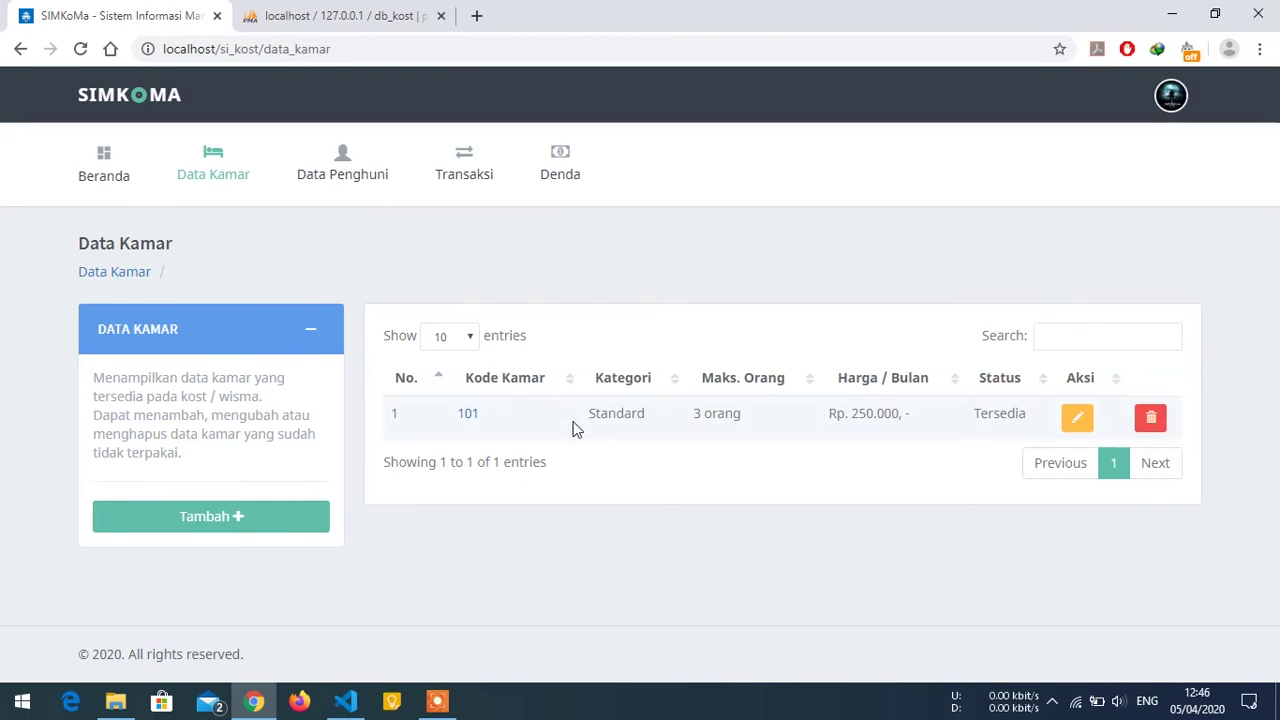
View room 101's detail page, then return to the room list via the Data Kamar breadcrumb.
left_click(470, 422)
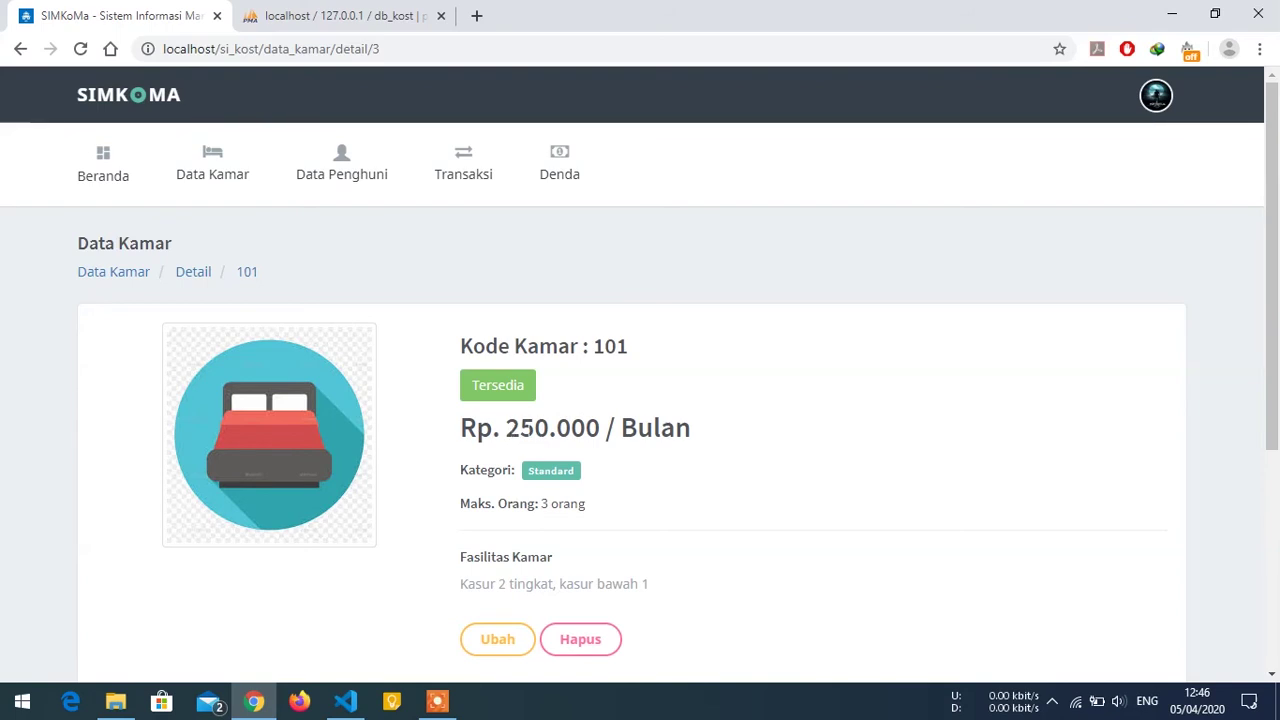
scroll(546, 432, "down", 1)
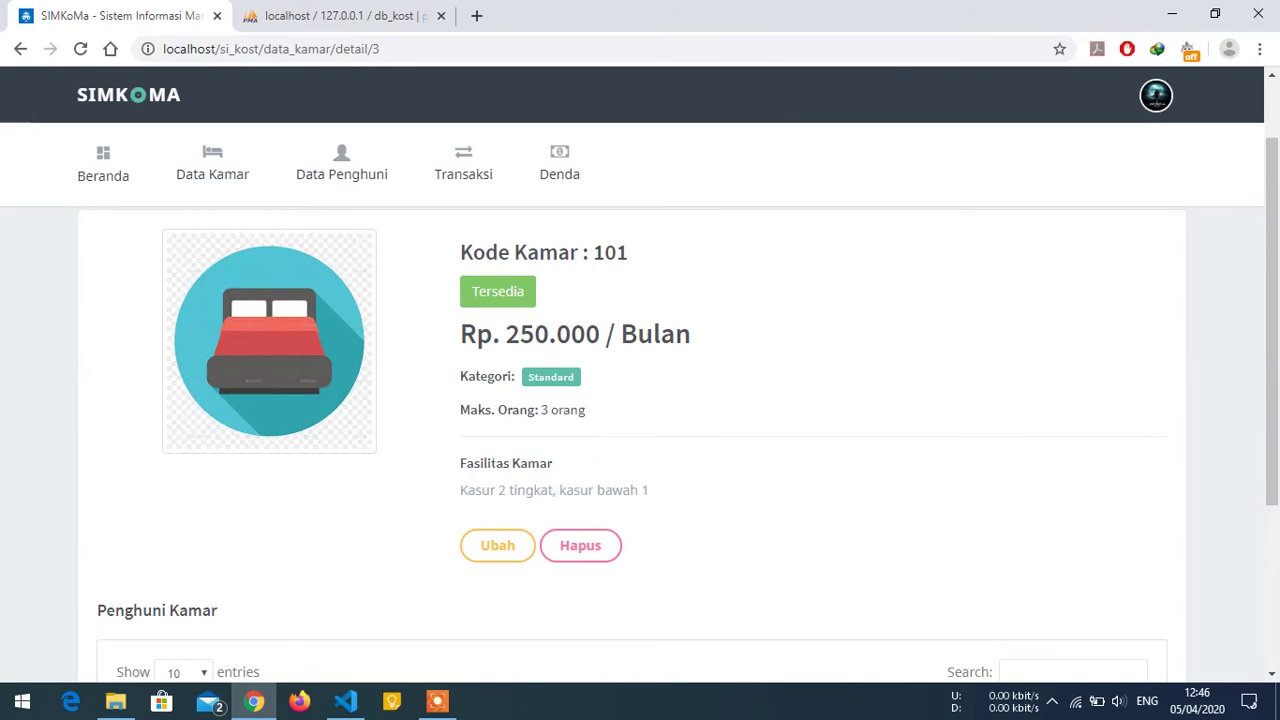
scroll(486, 443, "down", 1)
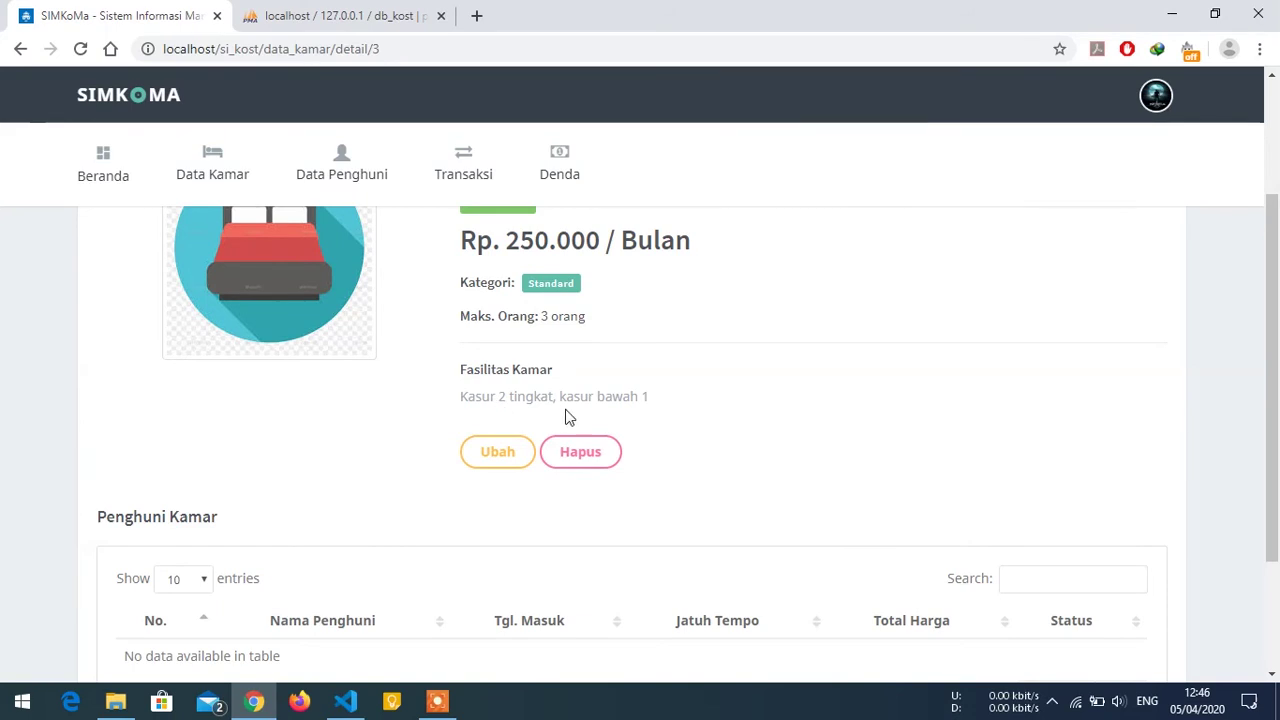
scroll(389, 418, "down", 1)
scroll(389, 418, "down", 2)
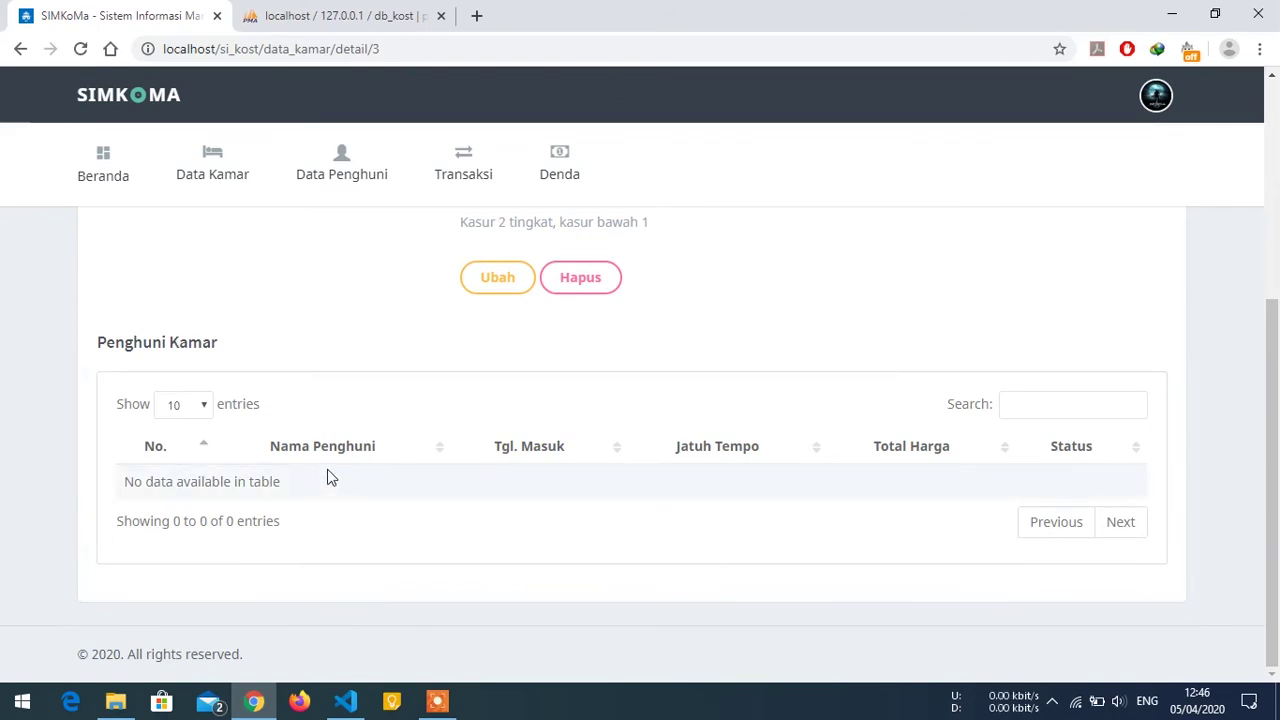
scroll(326, 453, "up", 2)
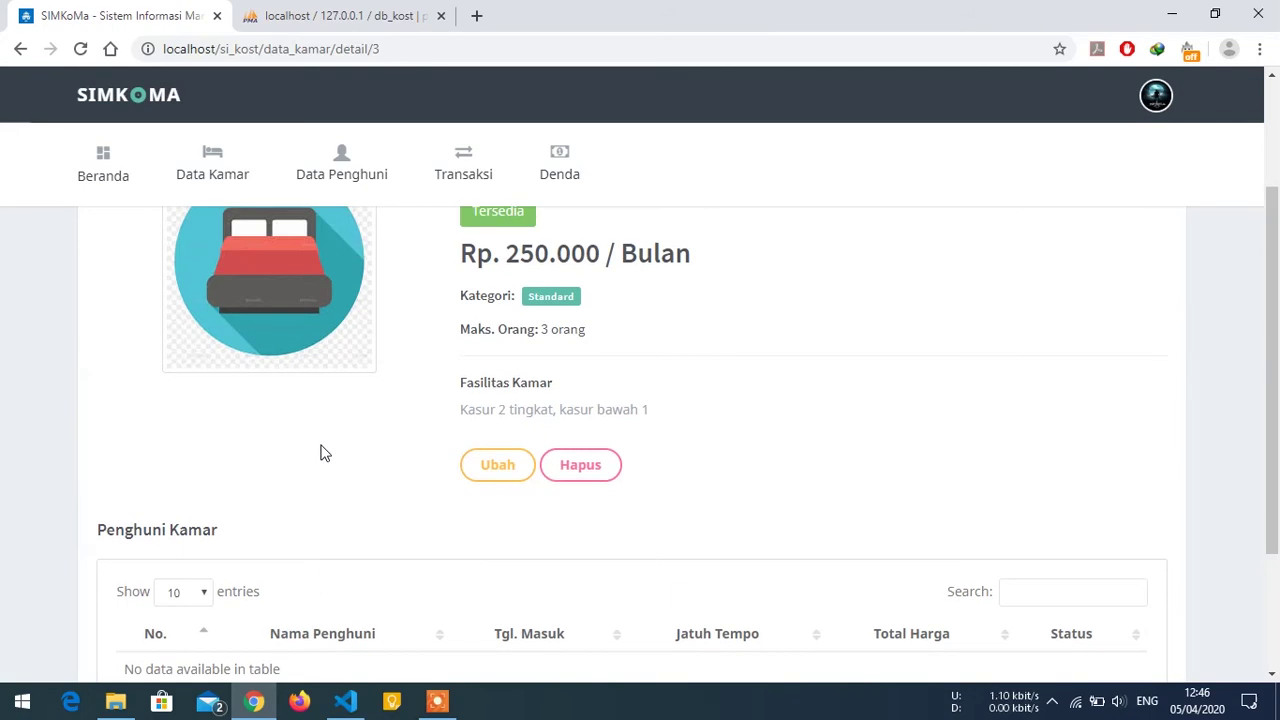
scroll(322, 452, "up", 2)
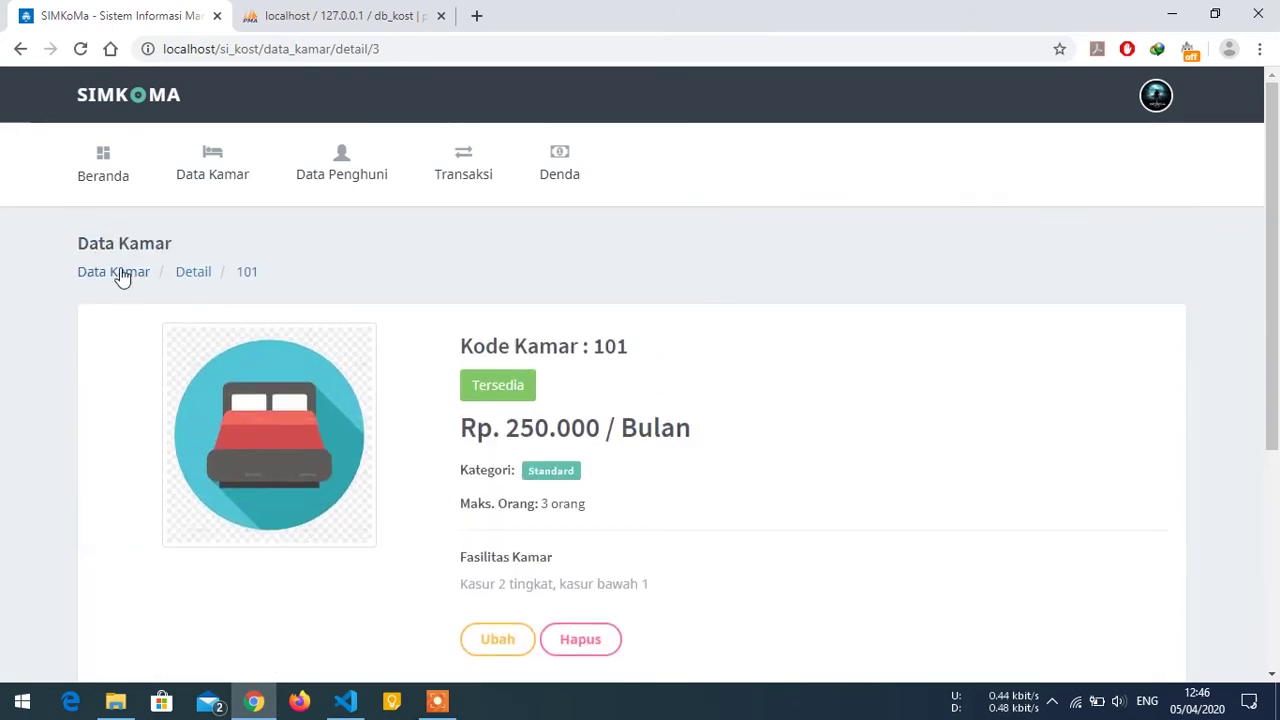
left_click(120, 276)
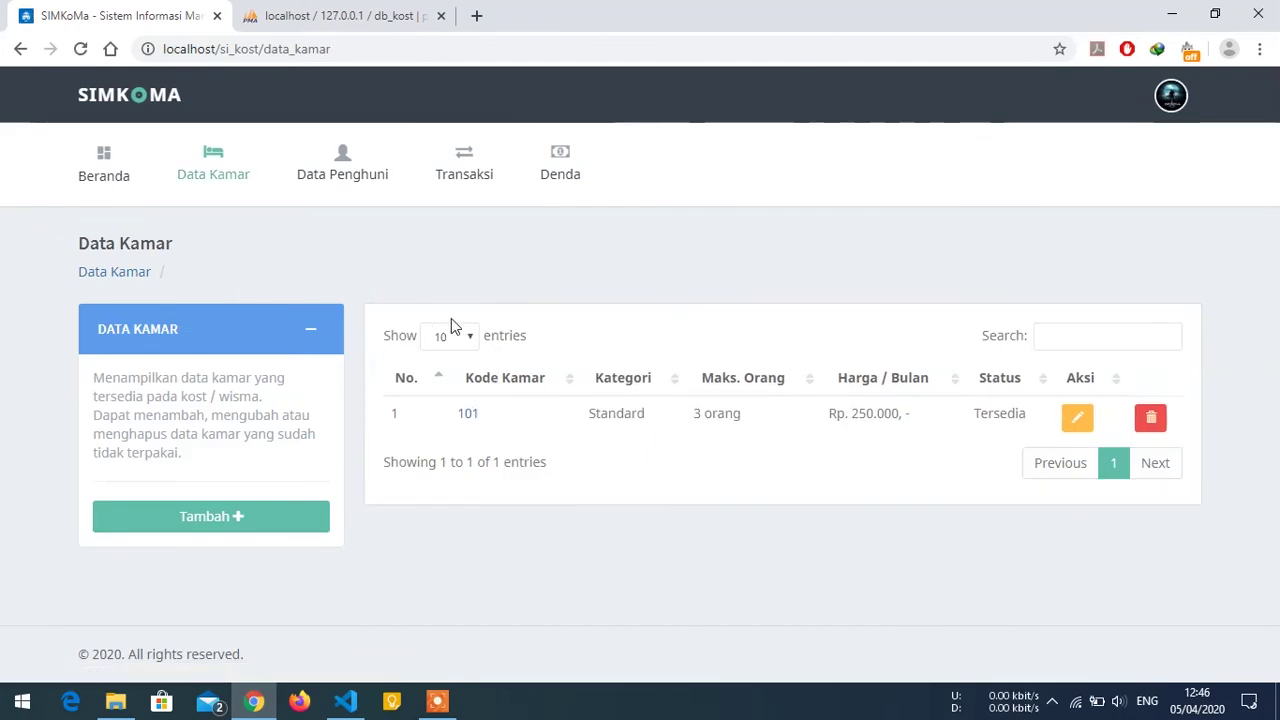
Open Data Penghuni and start a new tenant through the Melalui Modal pop-up form.
left_click(345, 181)
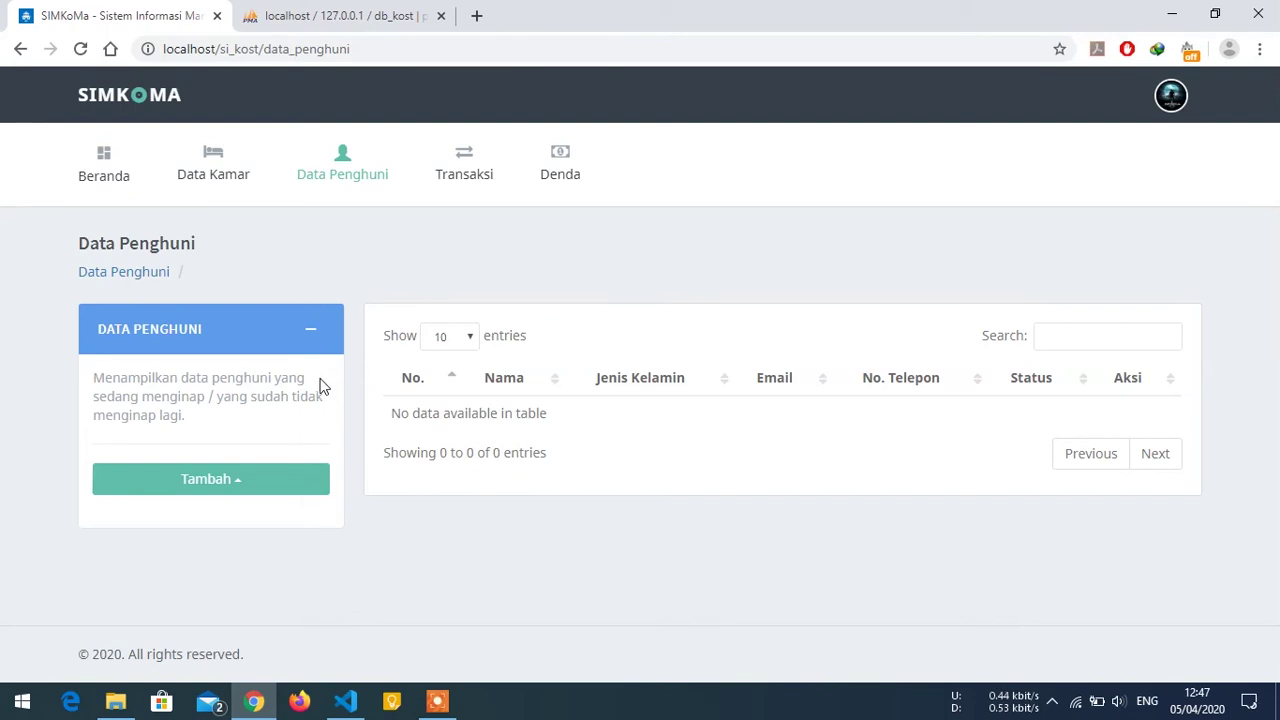
left_click(250, 481)
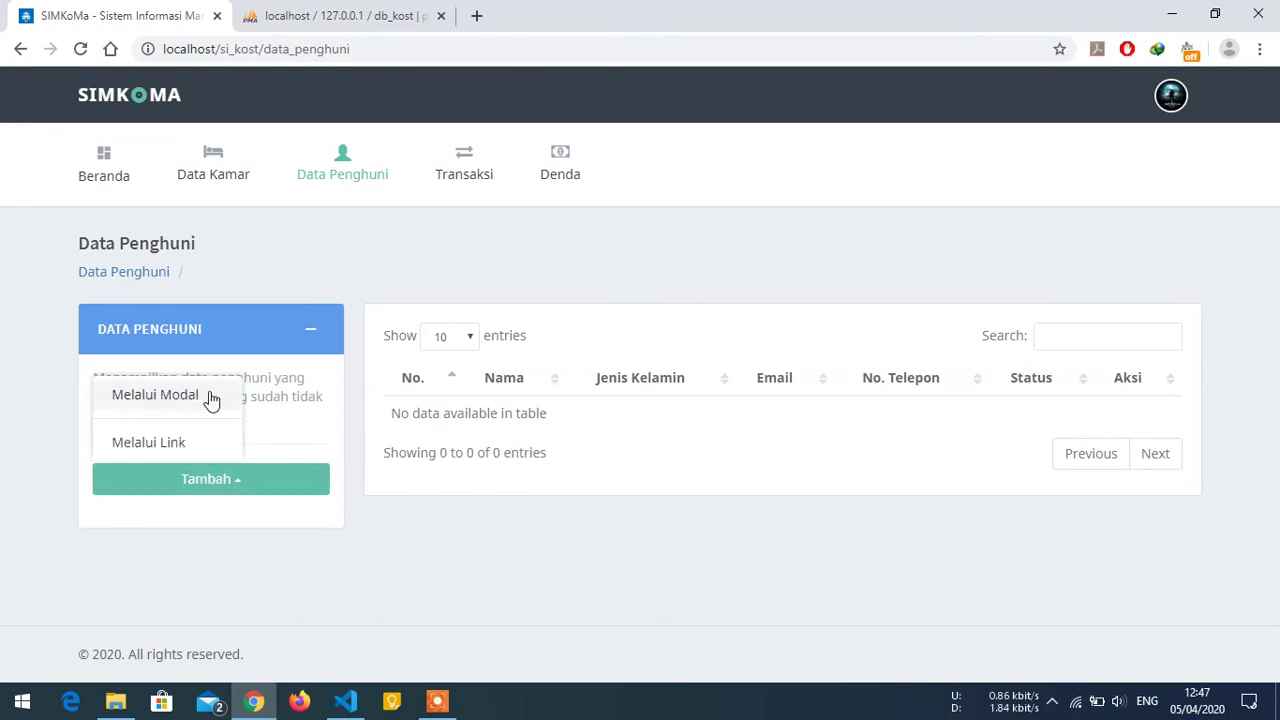
left_click(205, 396)
left_click(416, 222)
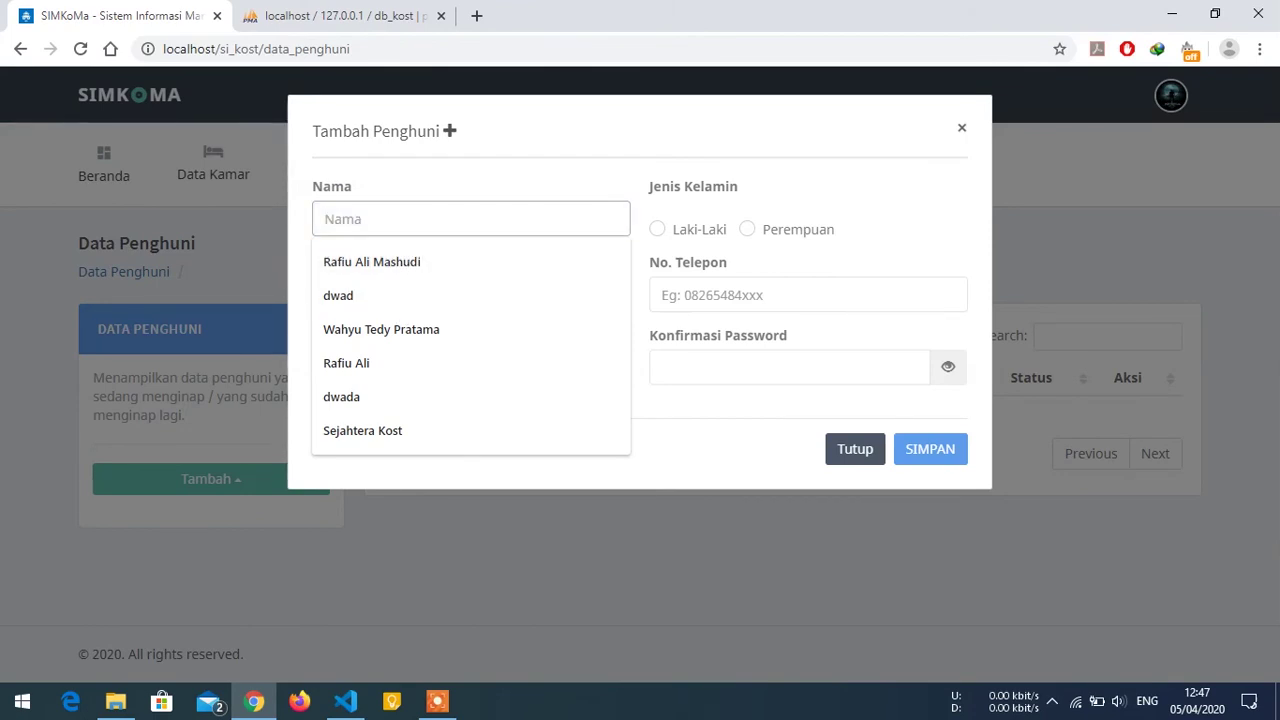
Enter the new tenant's full name and mark her gender as Perempuan.
type("Ahmad")
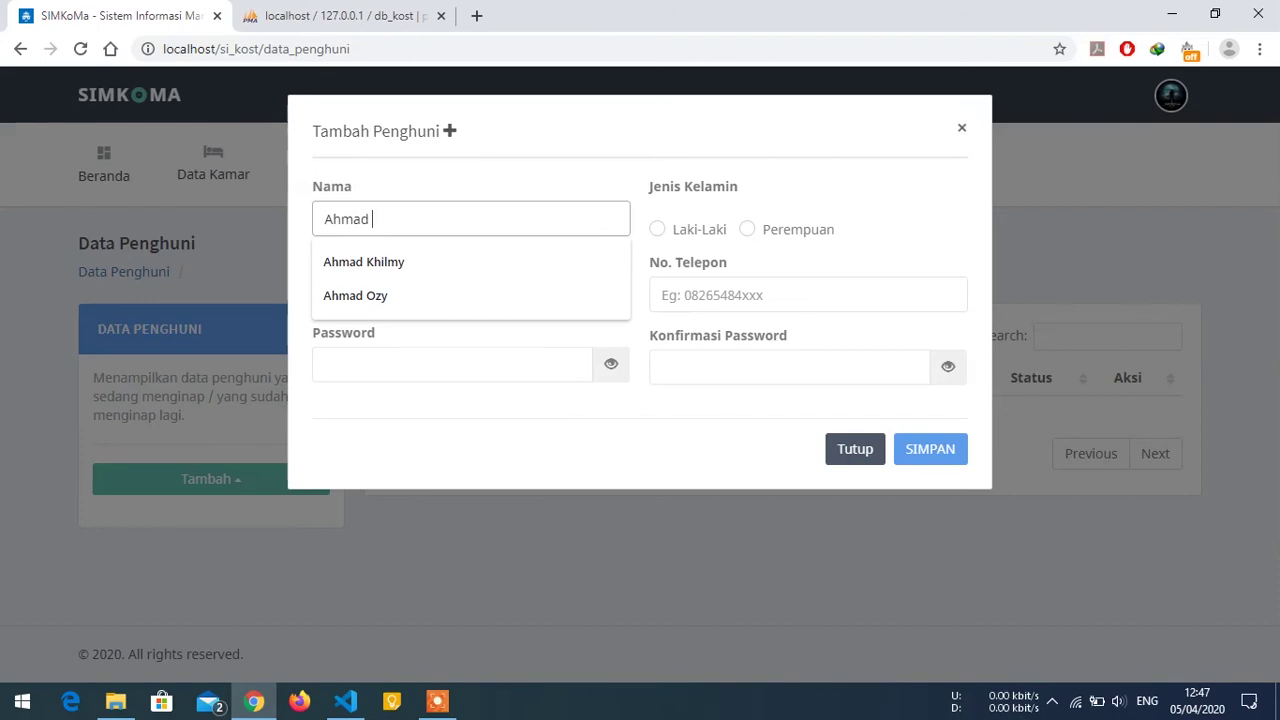
key("Down")
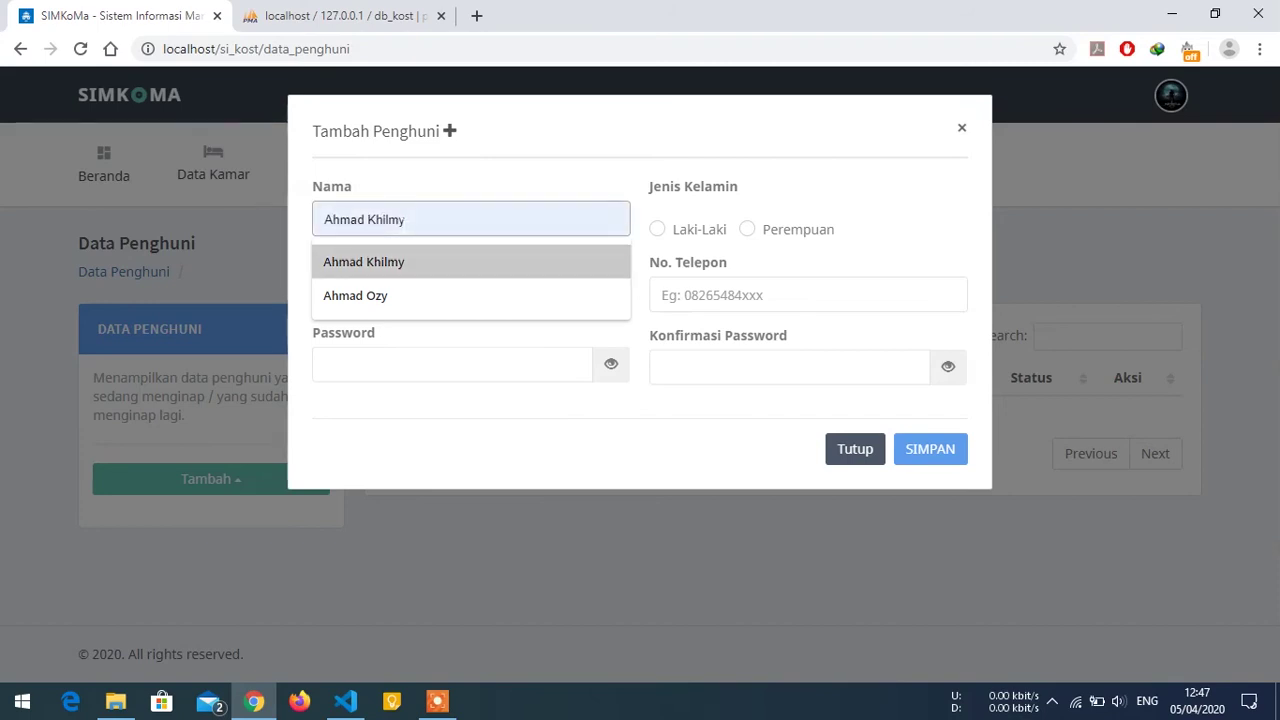
left_click(405, 259)
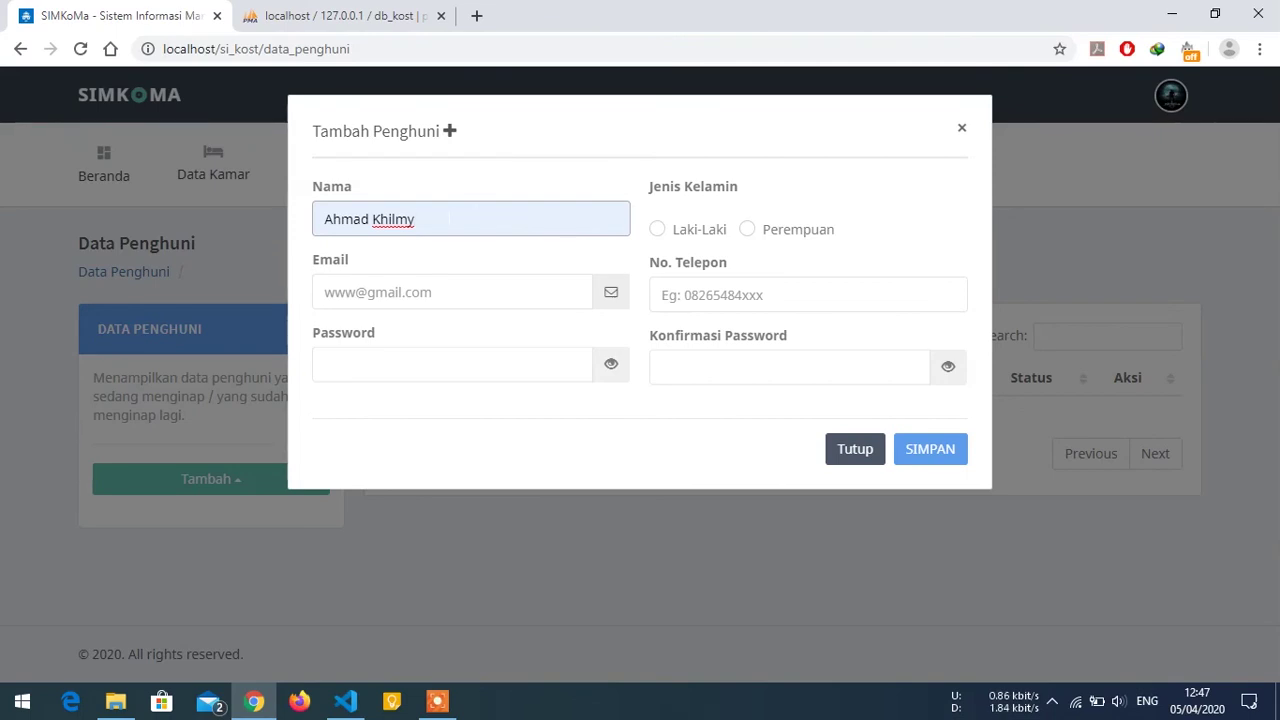
left_click_drag(450, 219, 341, 219)
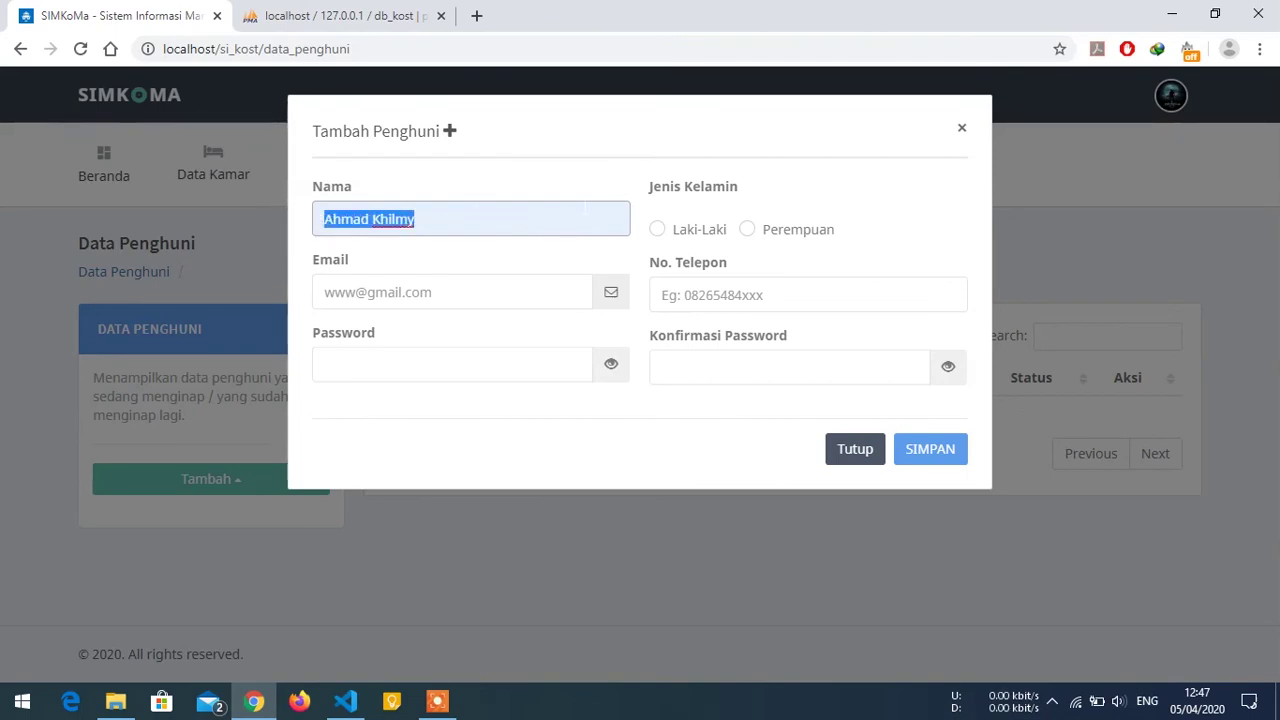
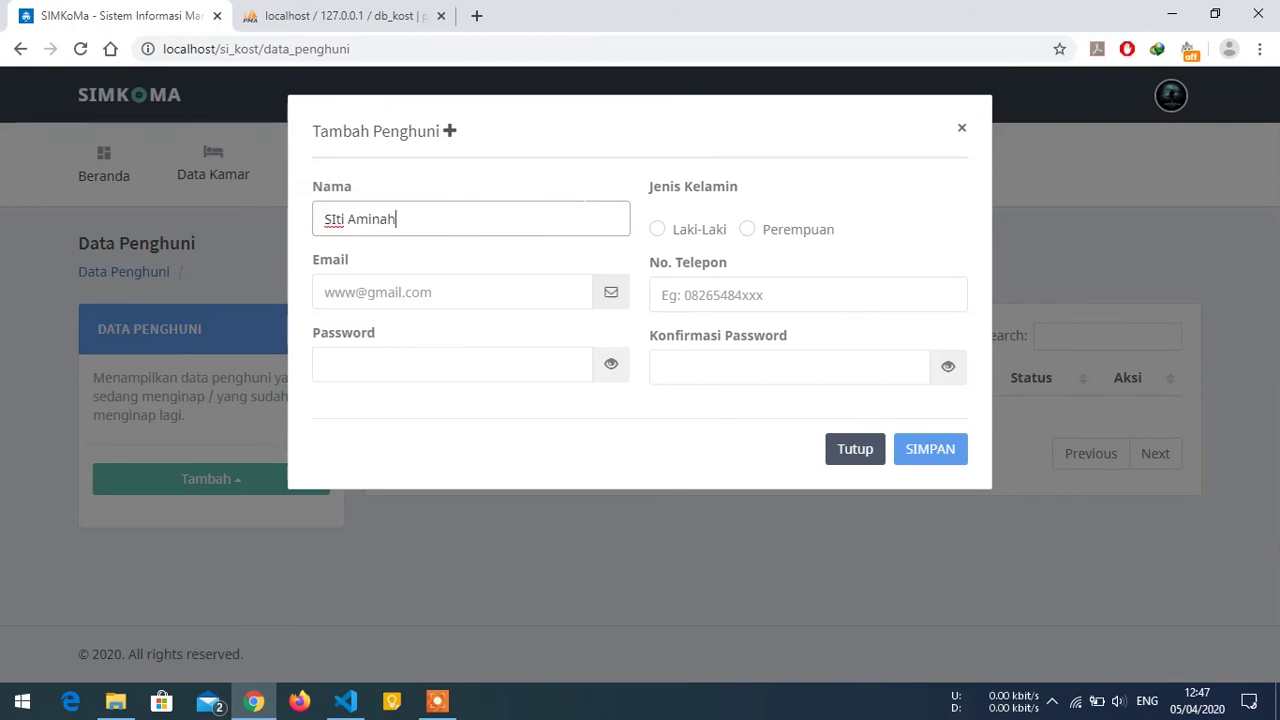
key("Right")
key("Right")
key("BackSpace")
type("i")
left_click(789, 230)
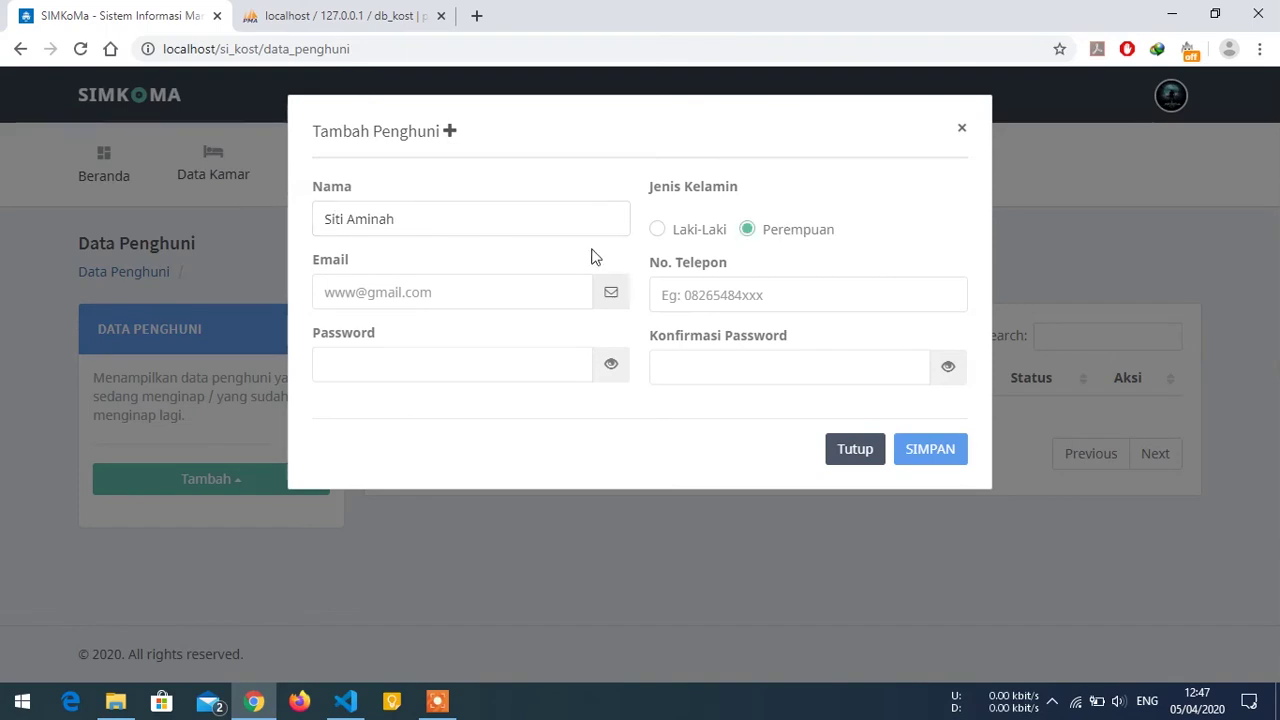
Clear the saved email suggestions and type the tenant's email address.
left_click(450, 292)
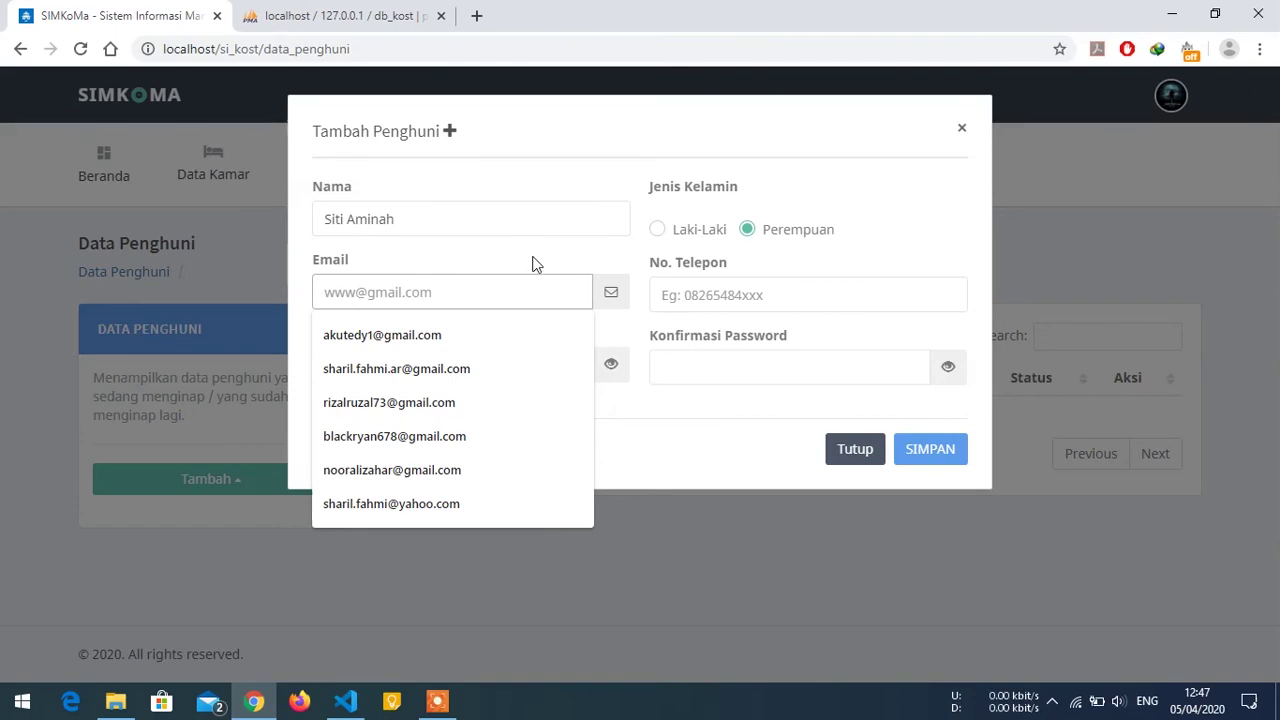
left_click(500, 266)
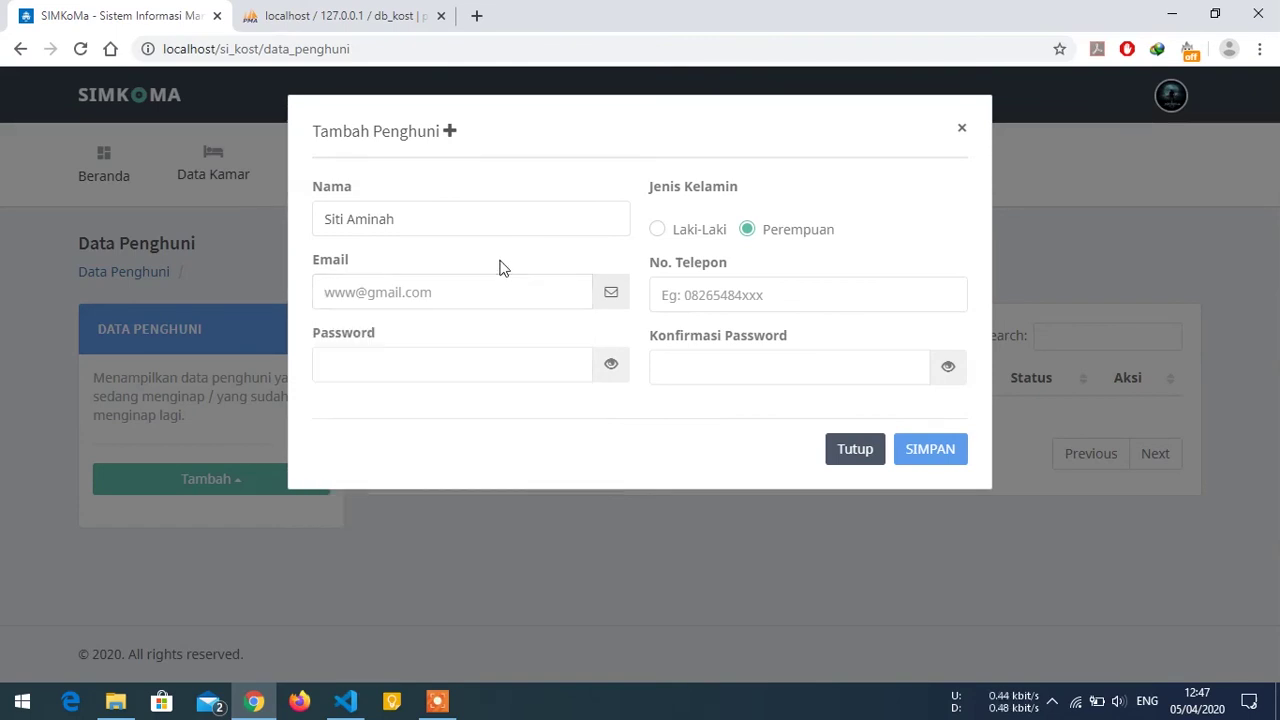
left_click(467, 293)
left_click(672, 367)
left_click(500, 293)
left_click(653, 363)
left_click(560, 366)
left_click(545, 292)
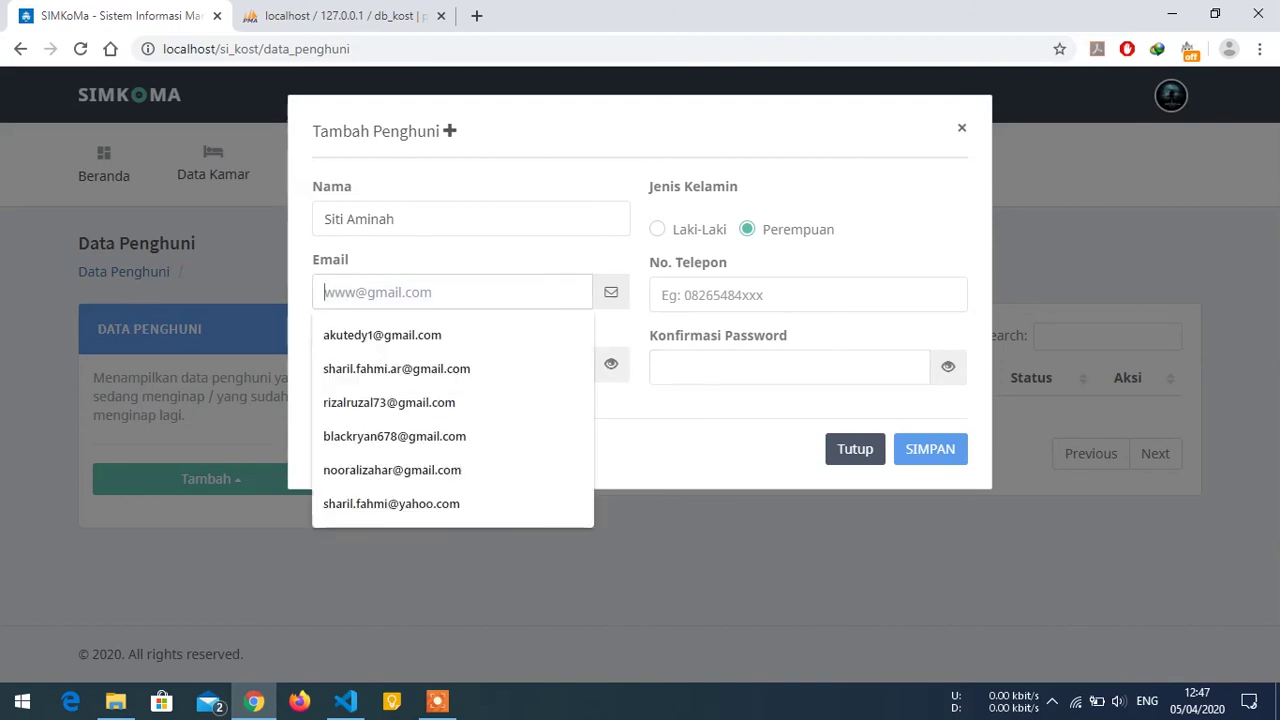
left_click(545, 265)
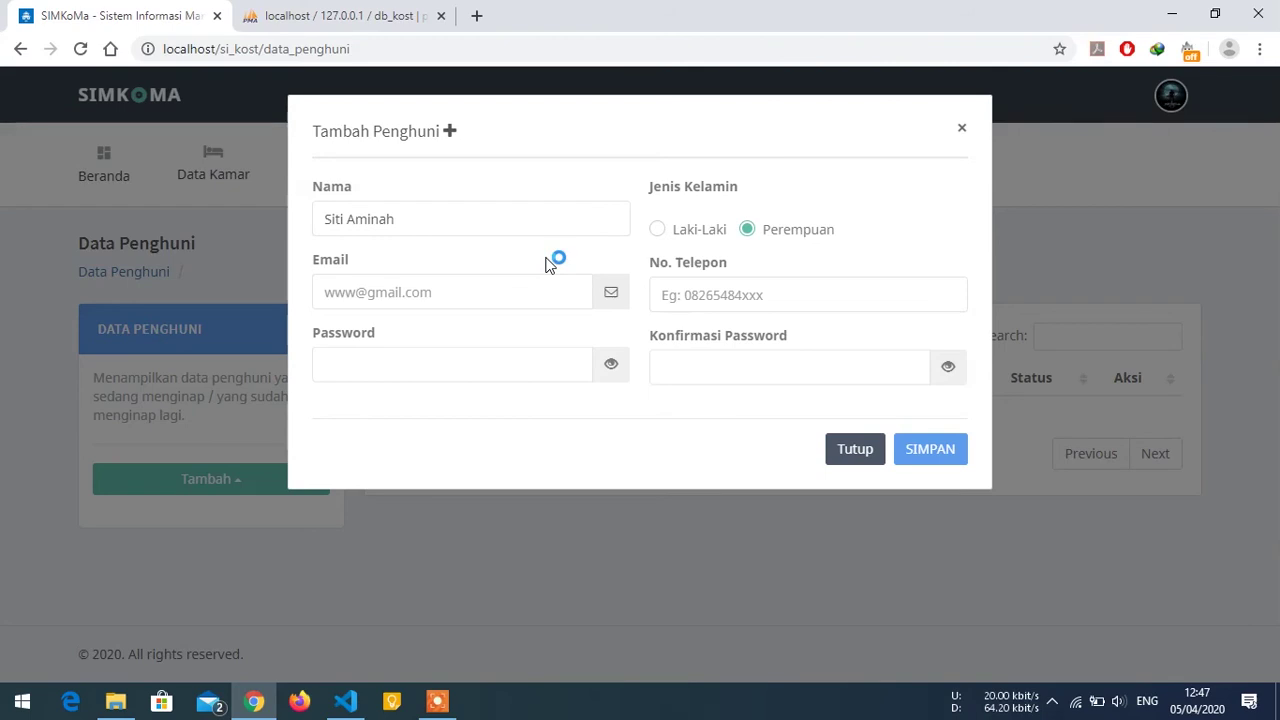
left_click(545, 292)
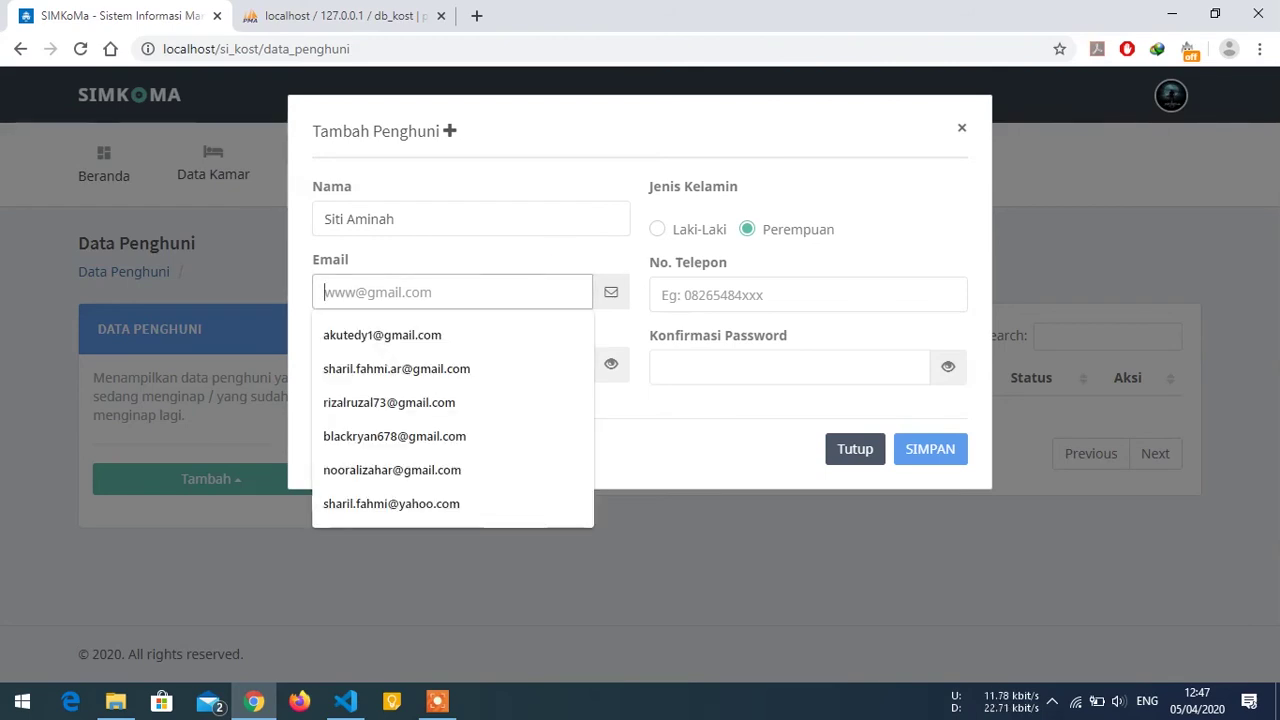
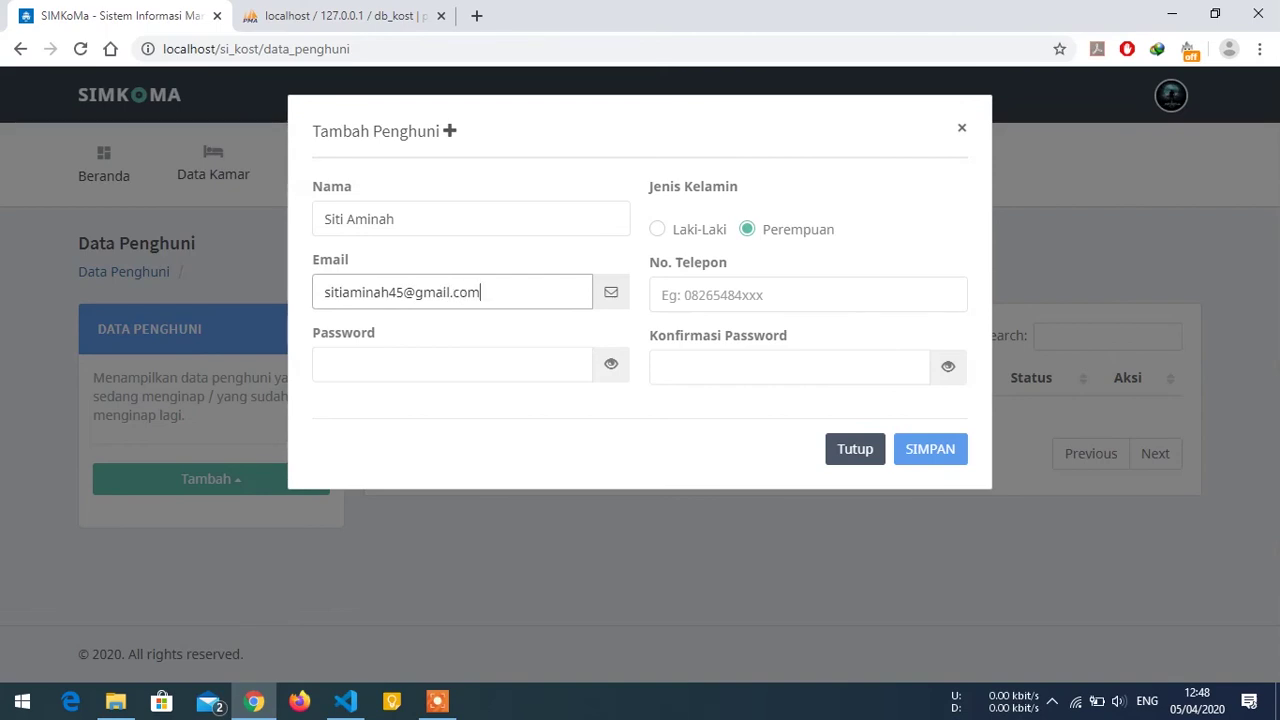
Enter the tenant's phone number, set and confirm her password, and save the record.
left_click(808, 295)
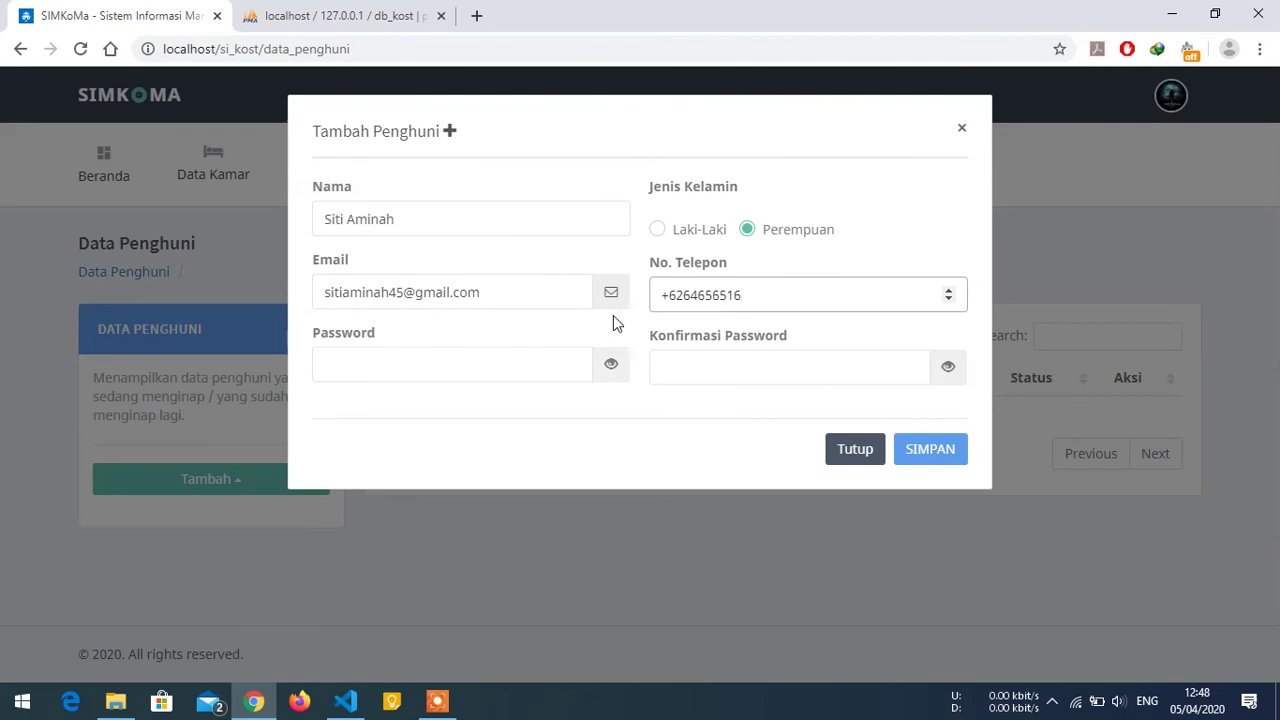
left_click(520, 364)
type("1")
left_click(611, 363)
left_click(790, 367)
type("1")
left_click(943, 366)
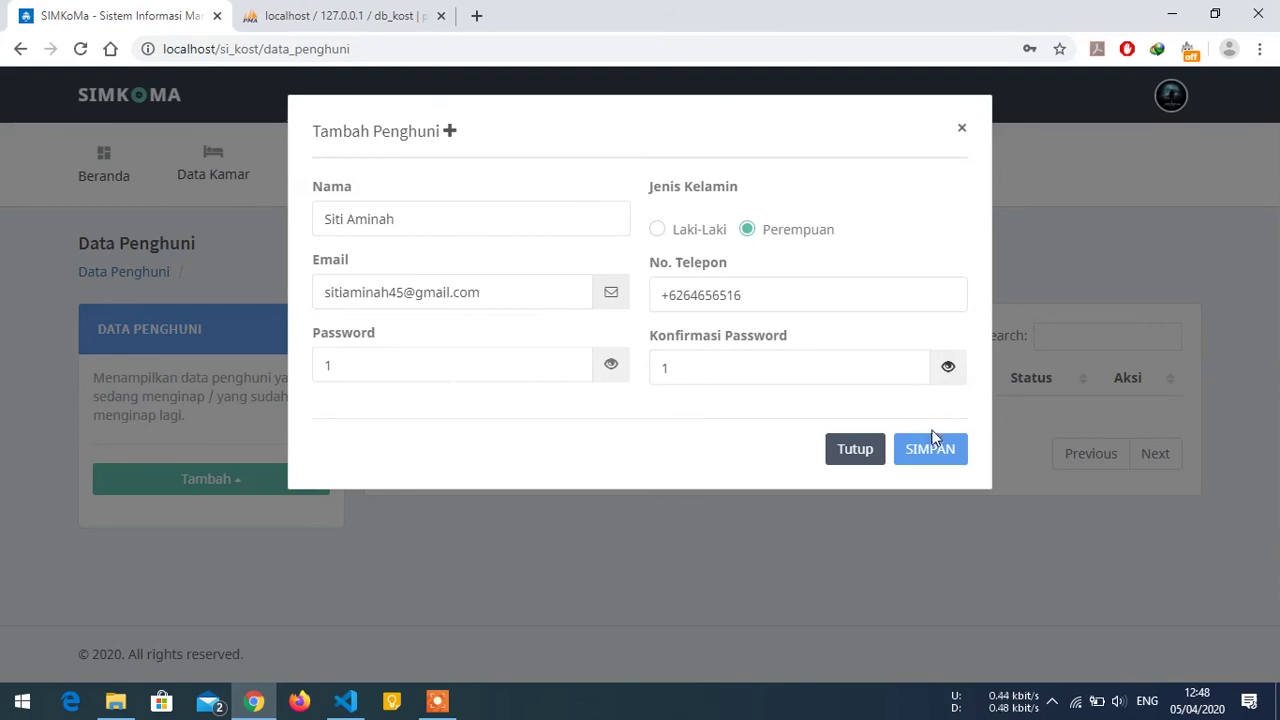
left_click(927, 447)
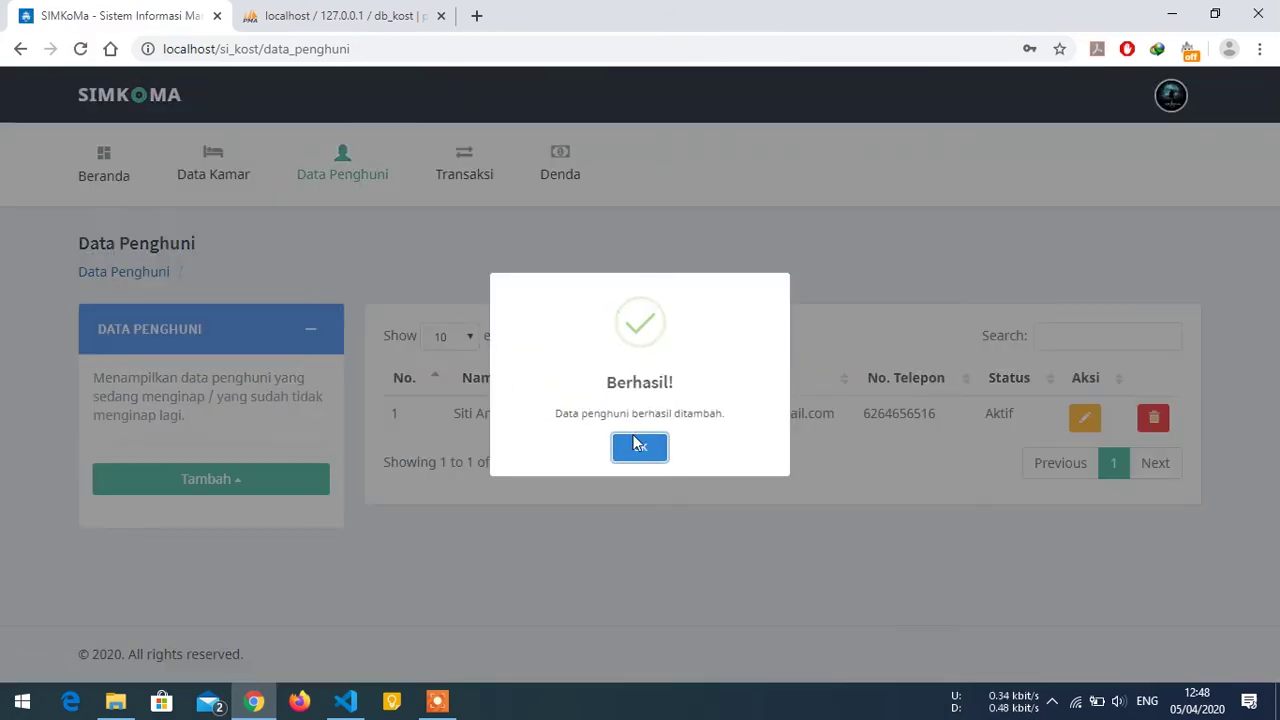
left_click(636, 446)
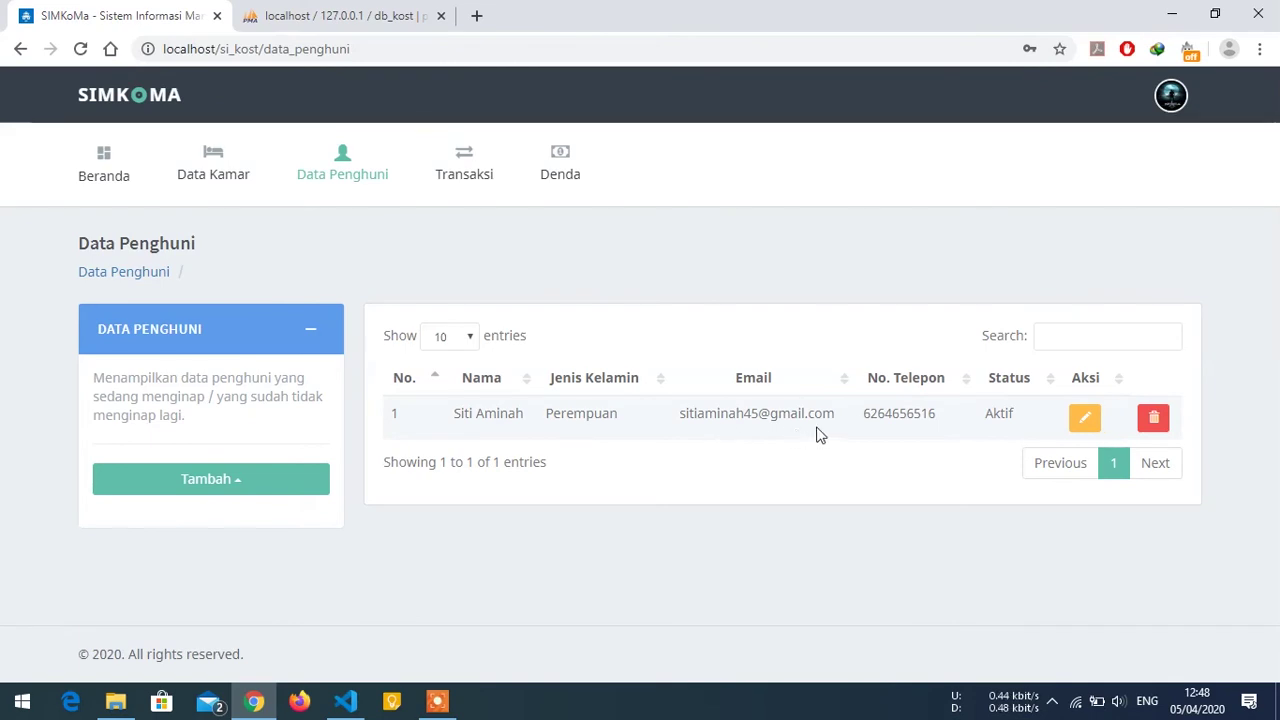
Open the Ubah Penghuni edit form for the newly added female tenant.
left_click(1085, 420)
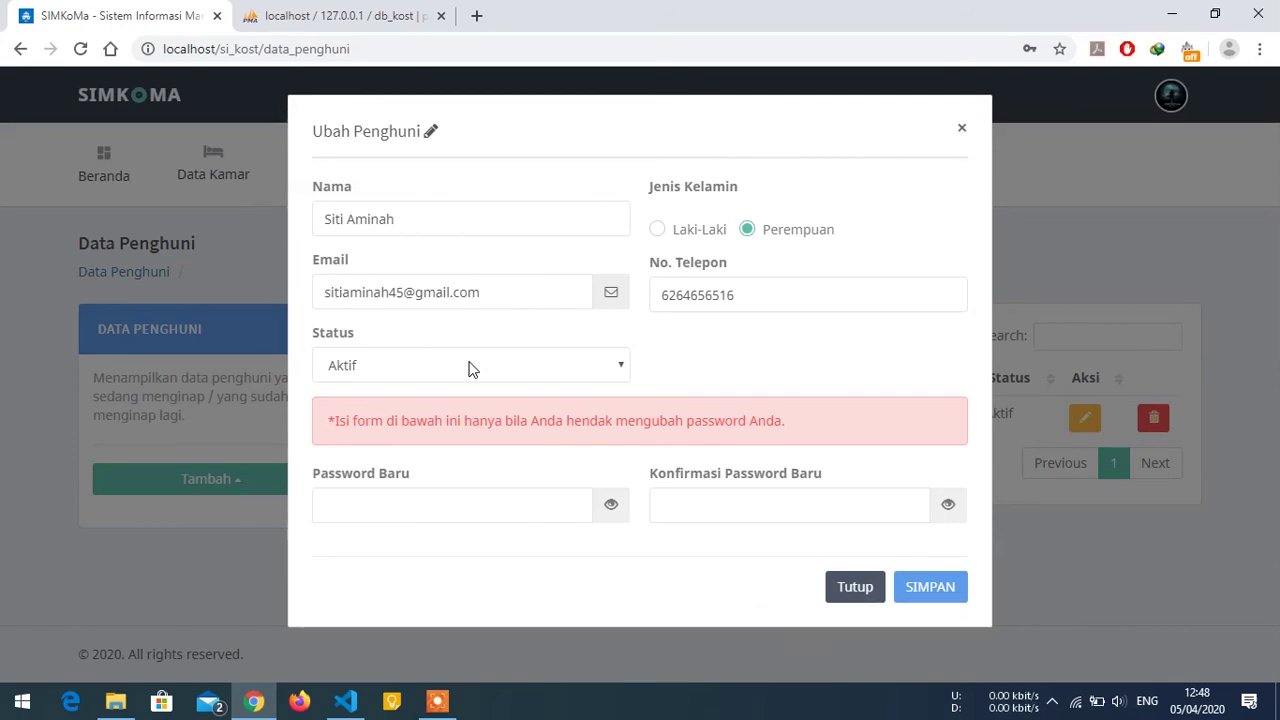
Enter and confirm the tenant's new password, then save the updated profile.
left_click(440, 506)
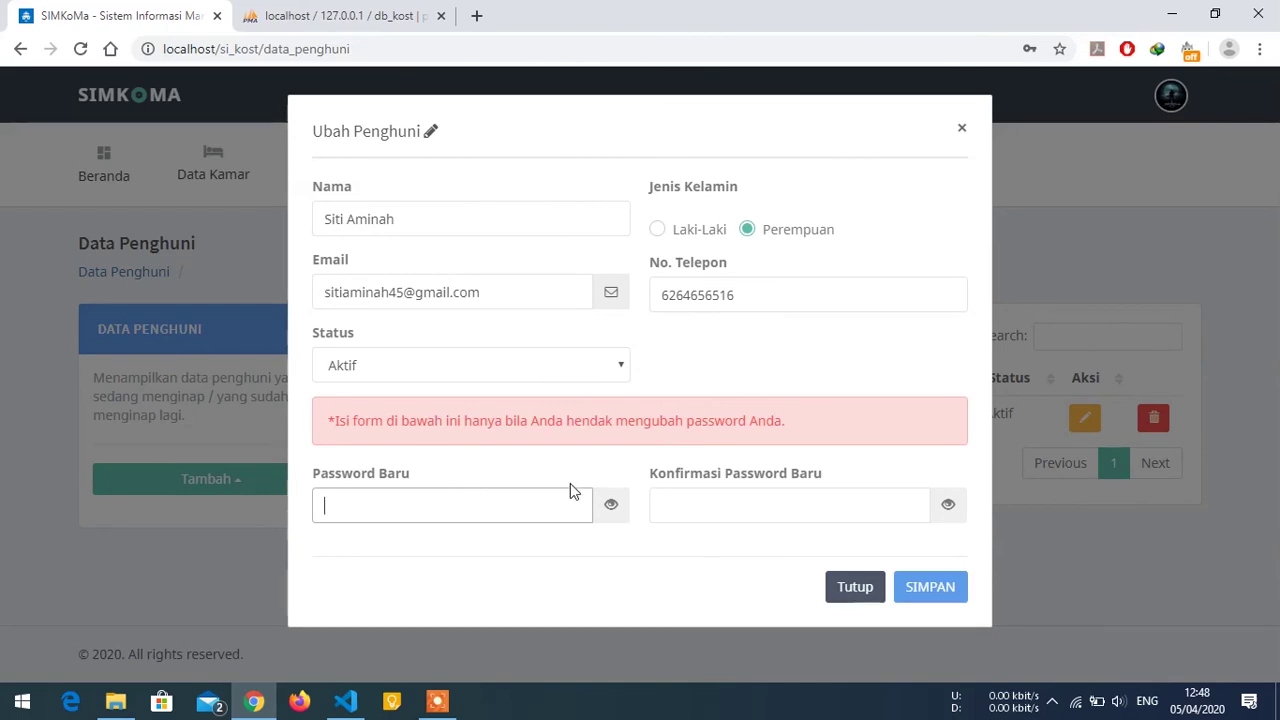
type("123")
key("Tab")
type("123")
left_click(610, 507)
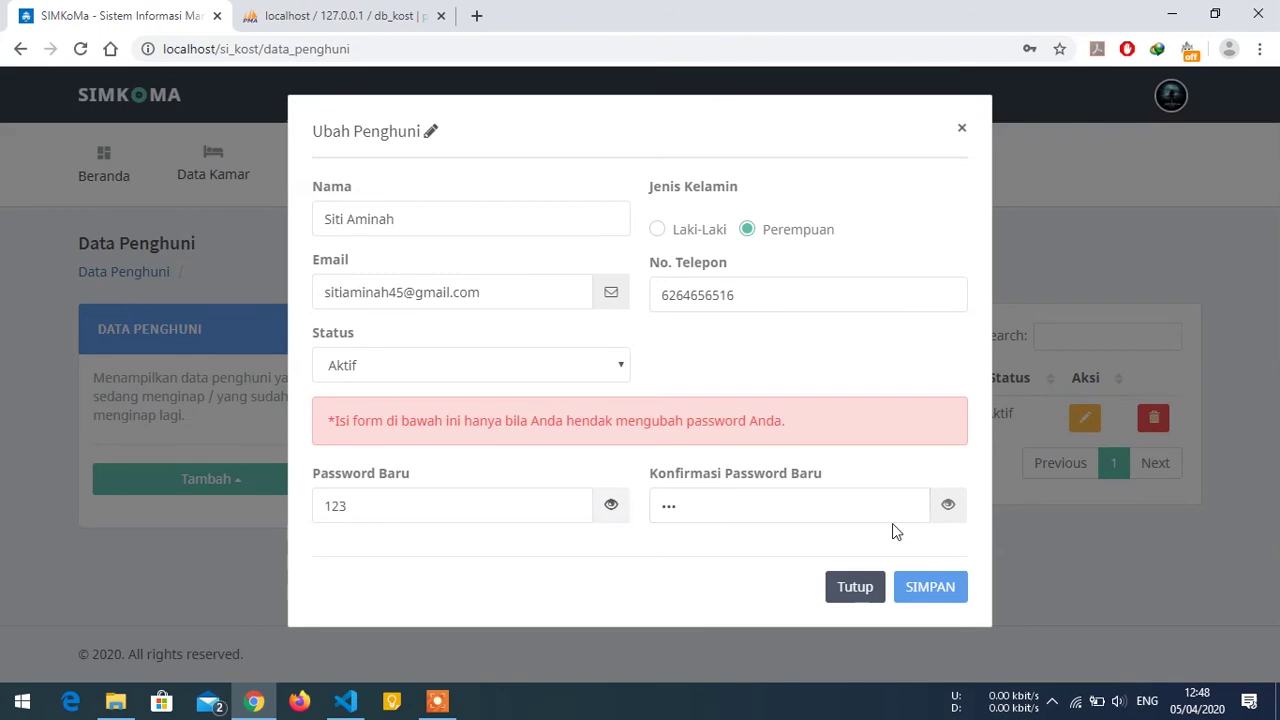
left_click(950, 508)
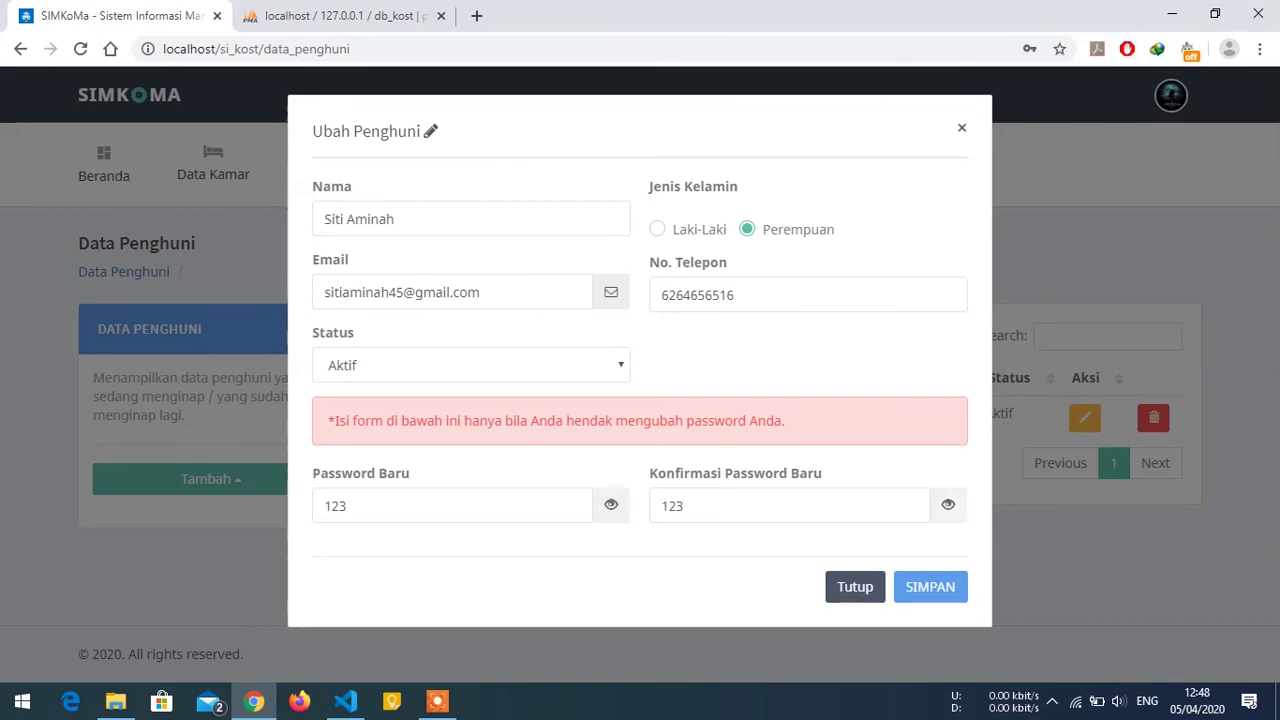
left_click(930, 588)
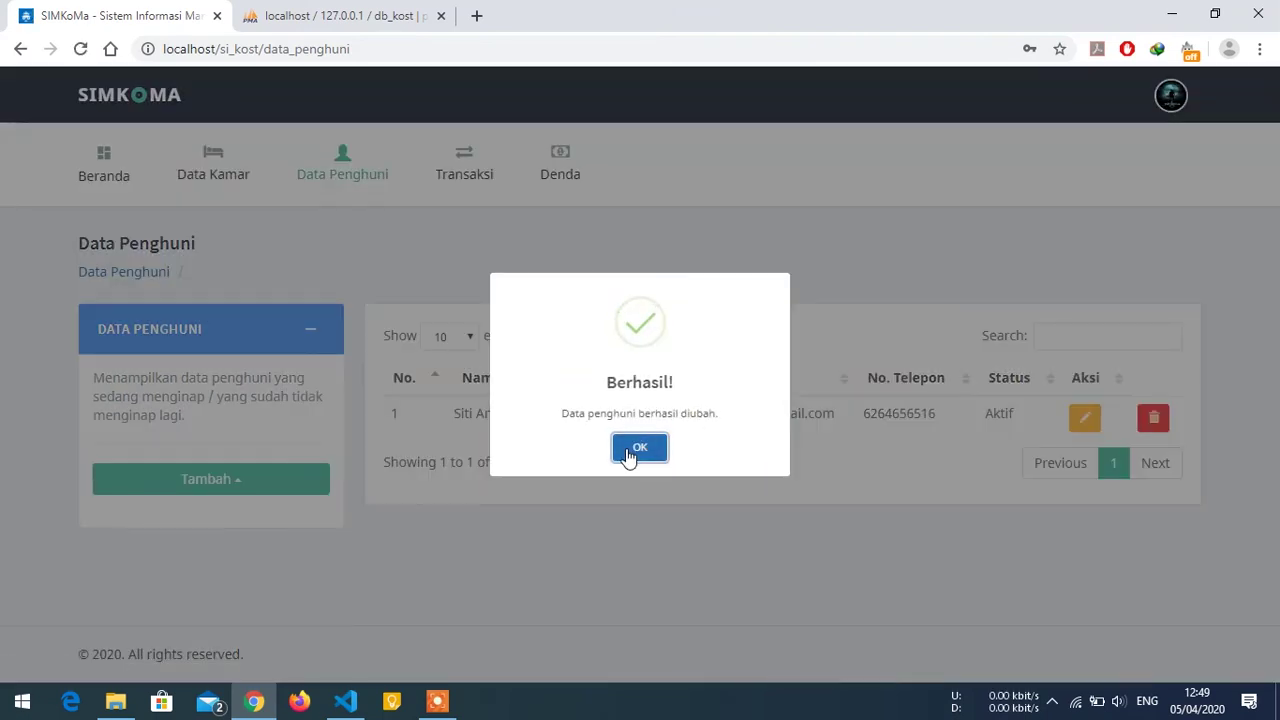
left_click(630, 440)
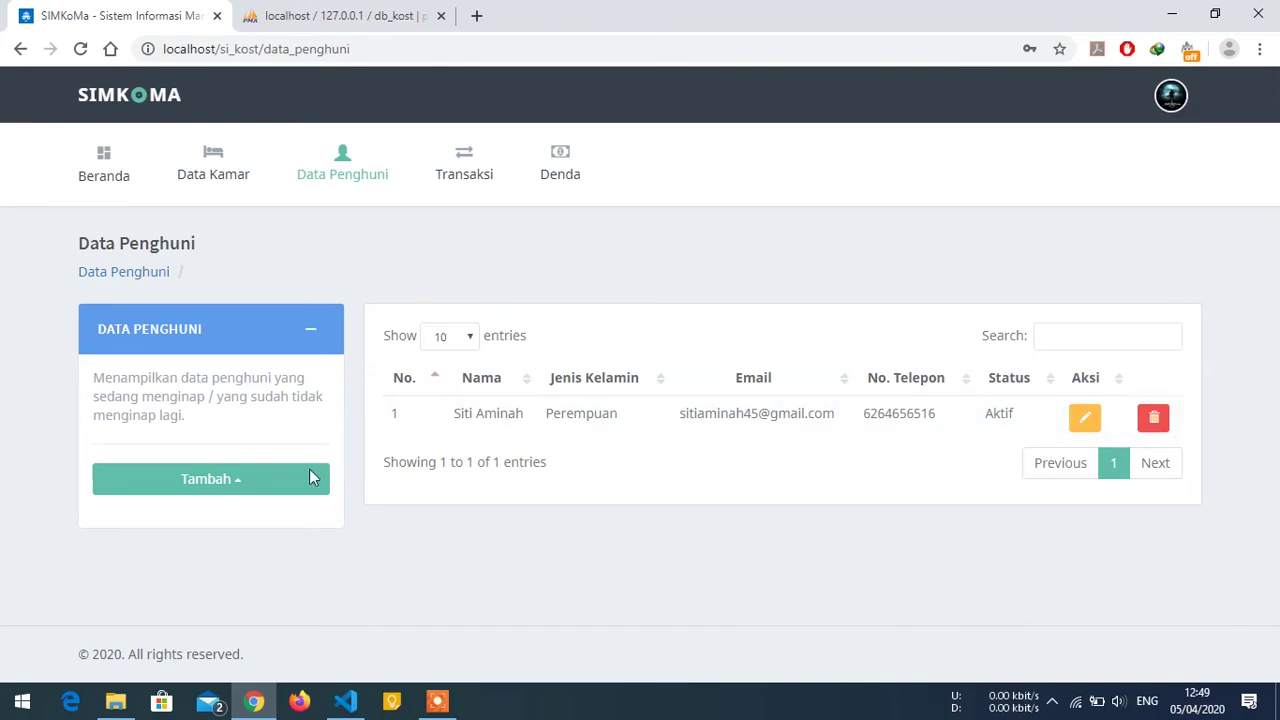
Open the Melalui Modal add-tenant form, fill in a saved name and choose Laki-Laki.
left_click(262, 482)
left_click(186, 404)
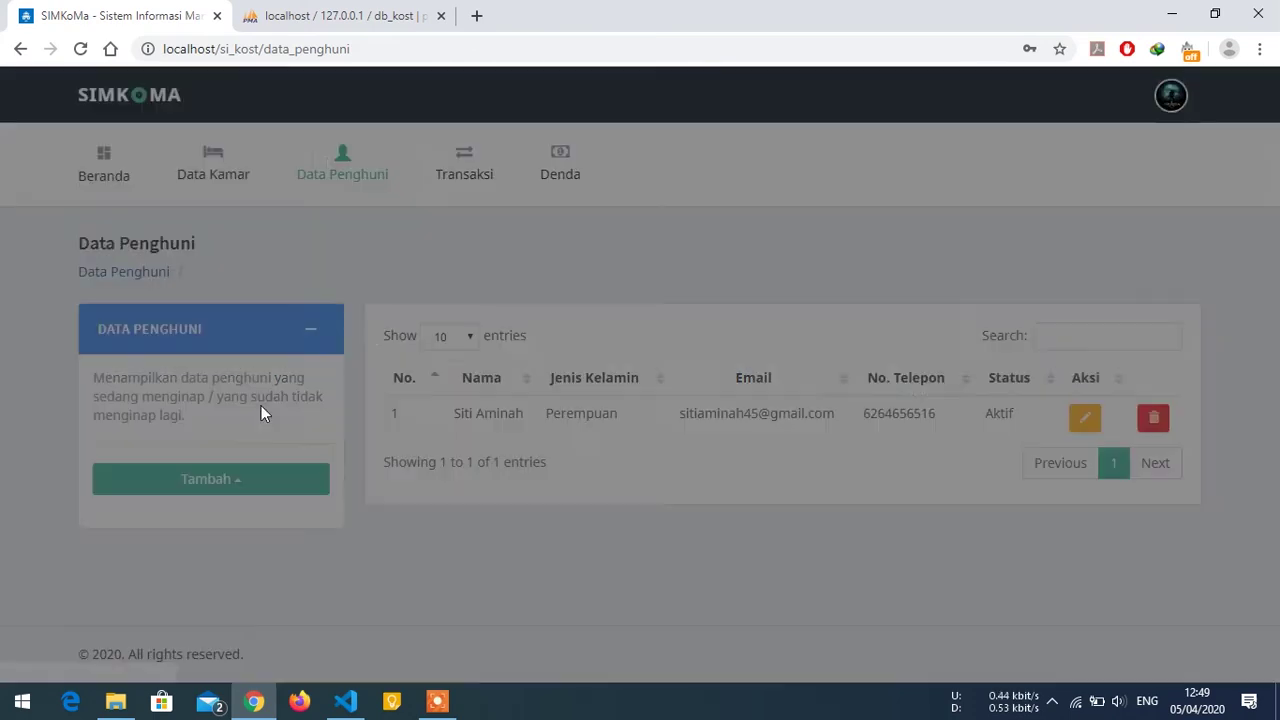
left_click(418, 219)
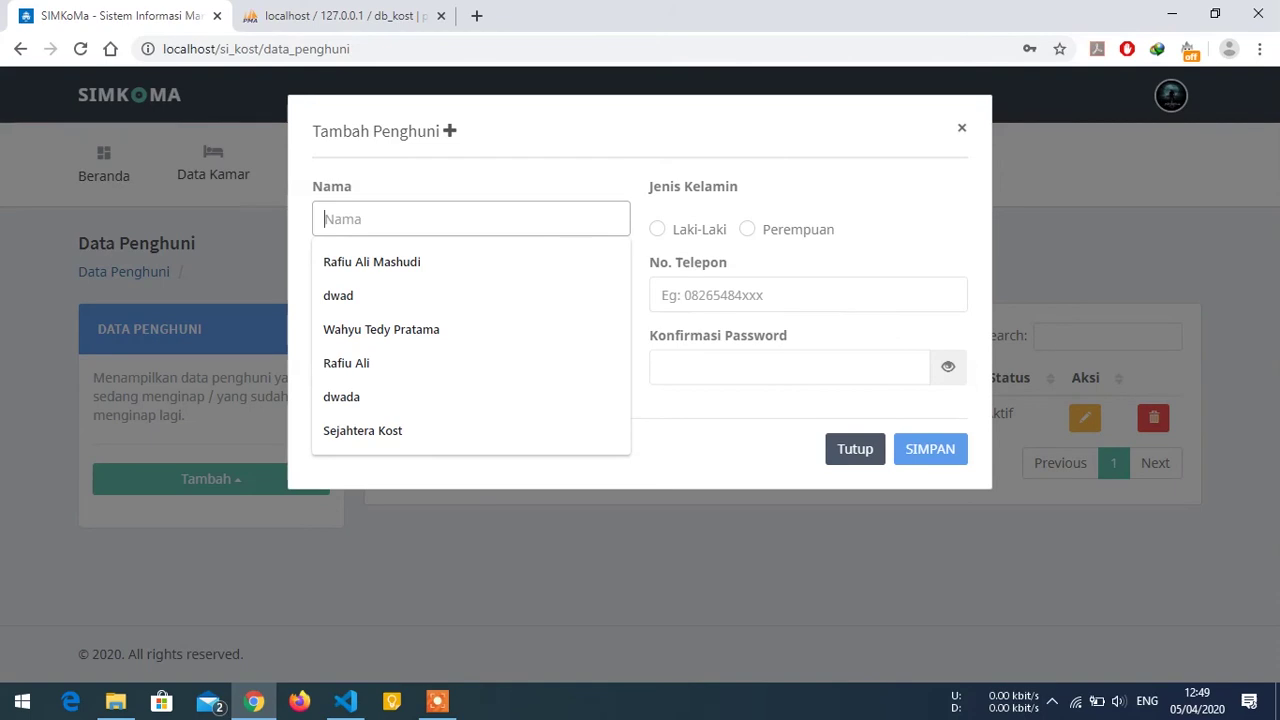
left_click(400, 329)
left_click(688, 237)
Enter the saved e-mail, a phone number and matching passwords, then save the male tenant.
left_click(450, 292)
left_click(466, 334)
key("Tab")
type("2")
left_click(450, 364)
type("1")
left_click(760, 367)
type("1")
left_click(925, 445)
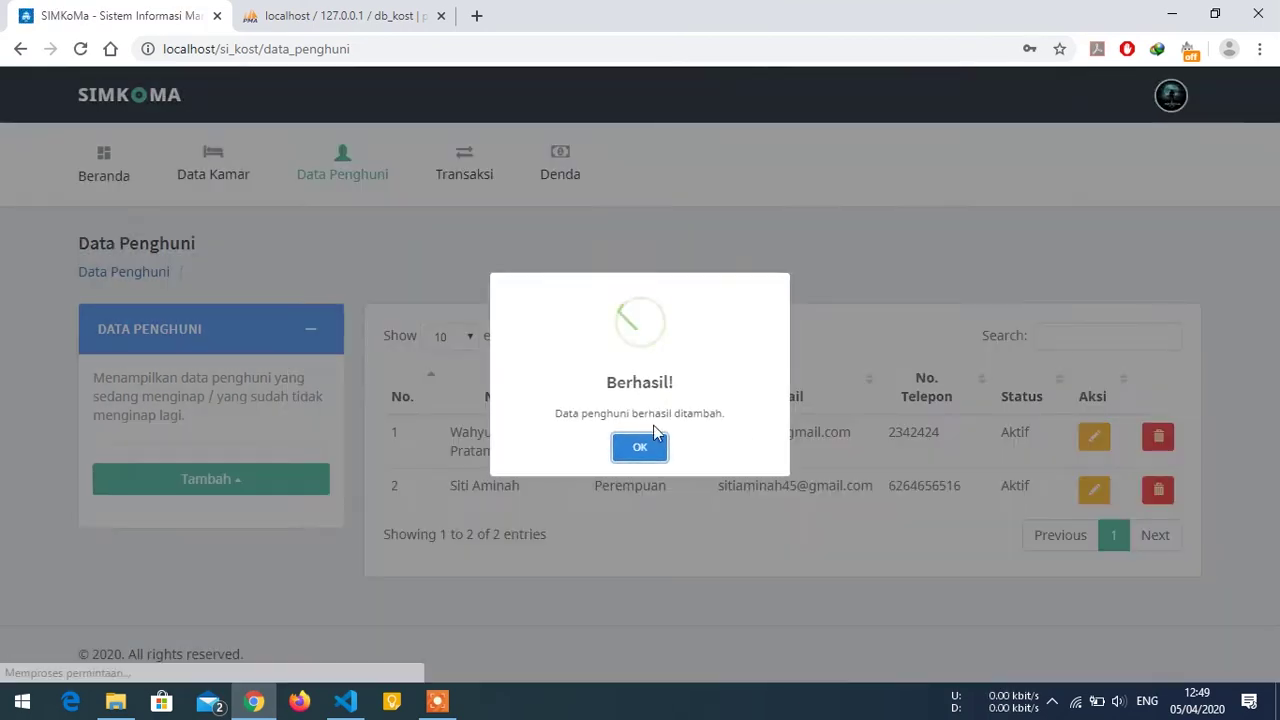
left_click(640, 446)
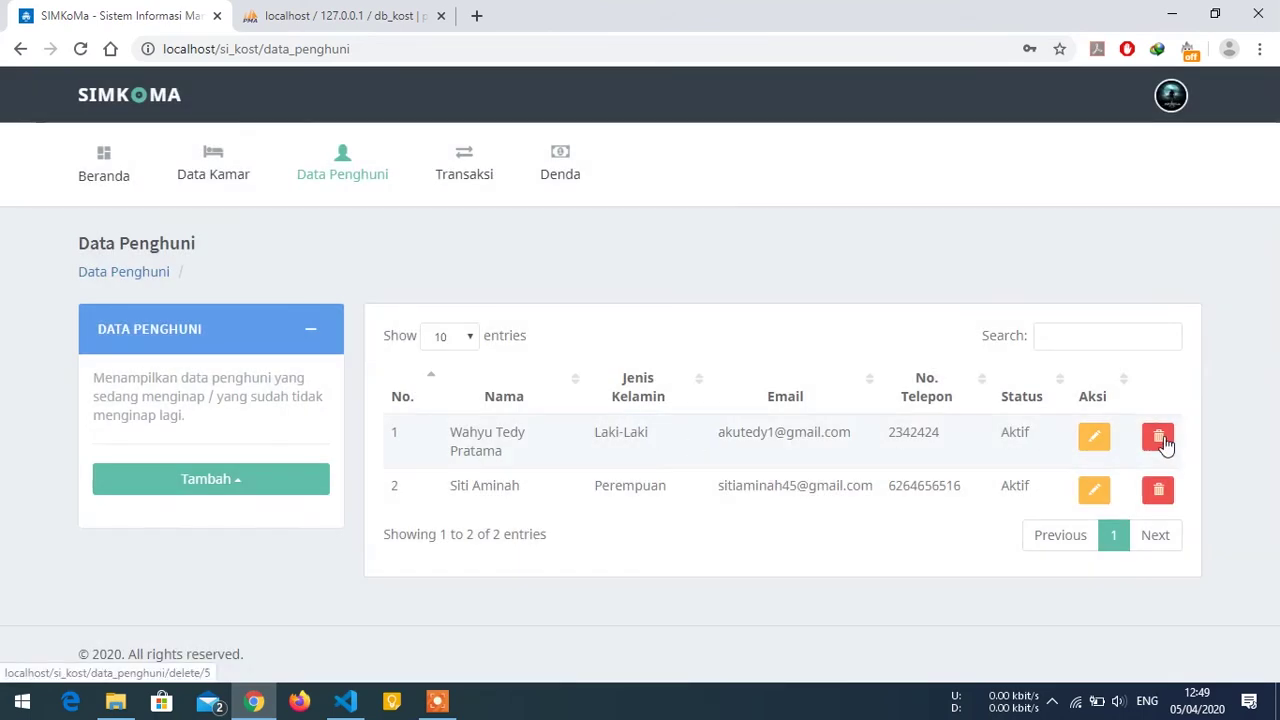
Delete the male tenant in row 1 via Hapus Data!, then go to the Transaksi page.
left_click(1162, 444)
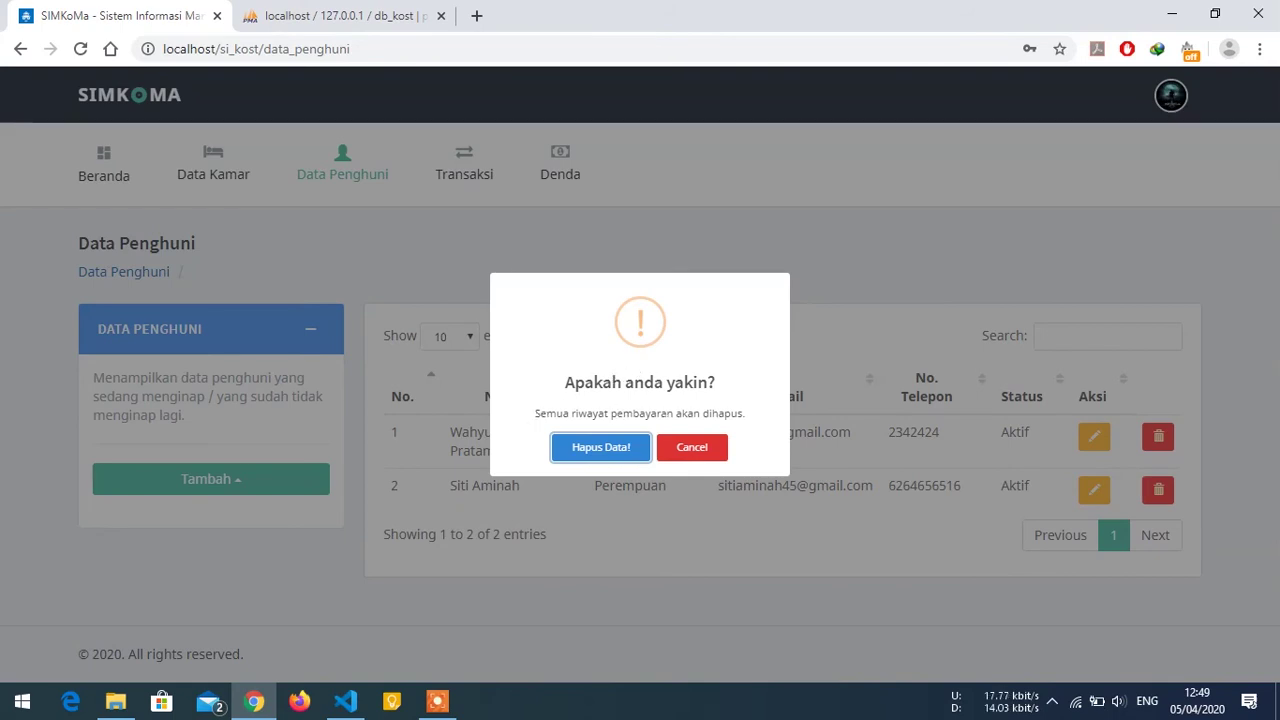
left_click(593, 440)
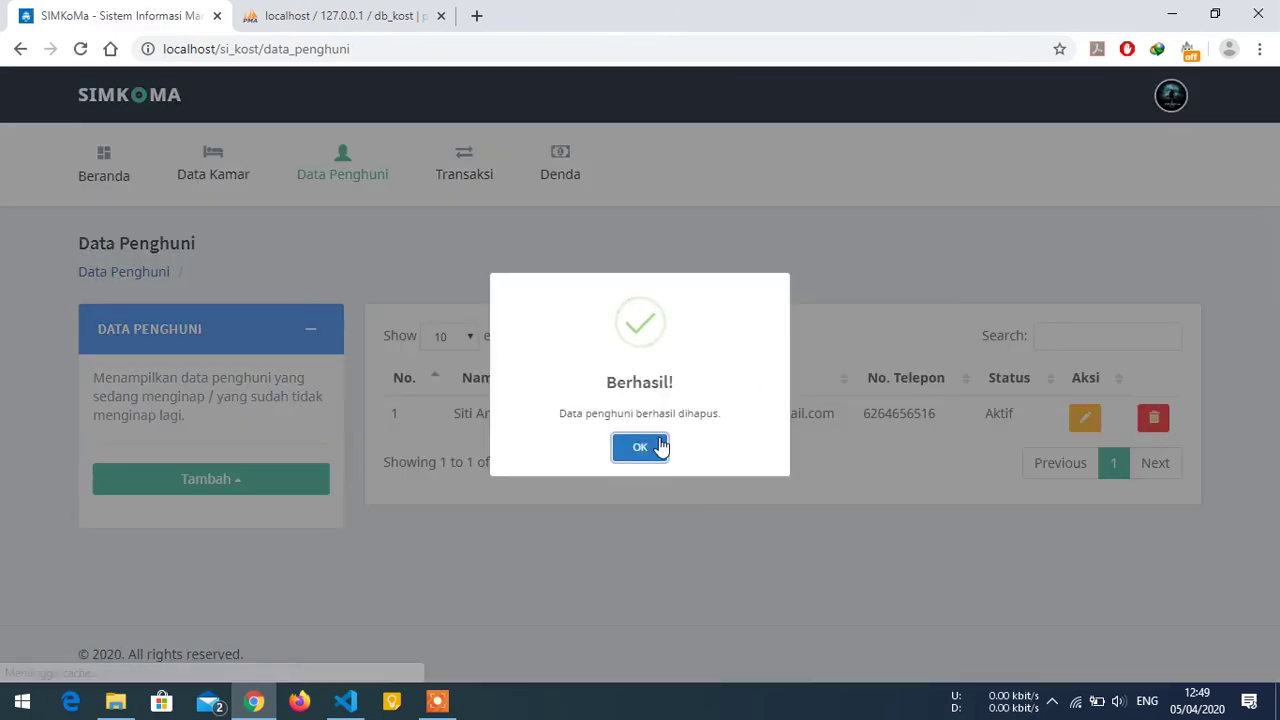
left_click(645, 446)
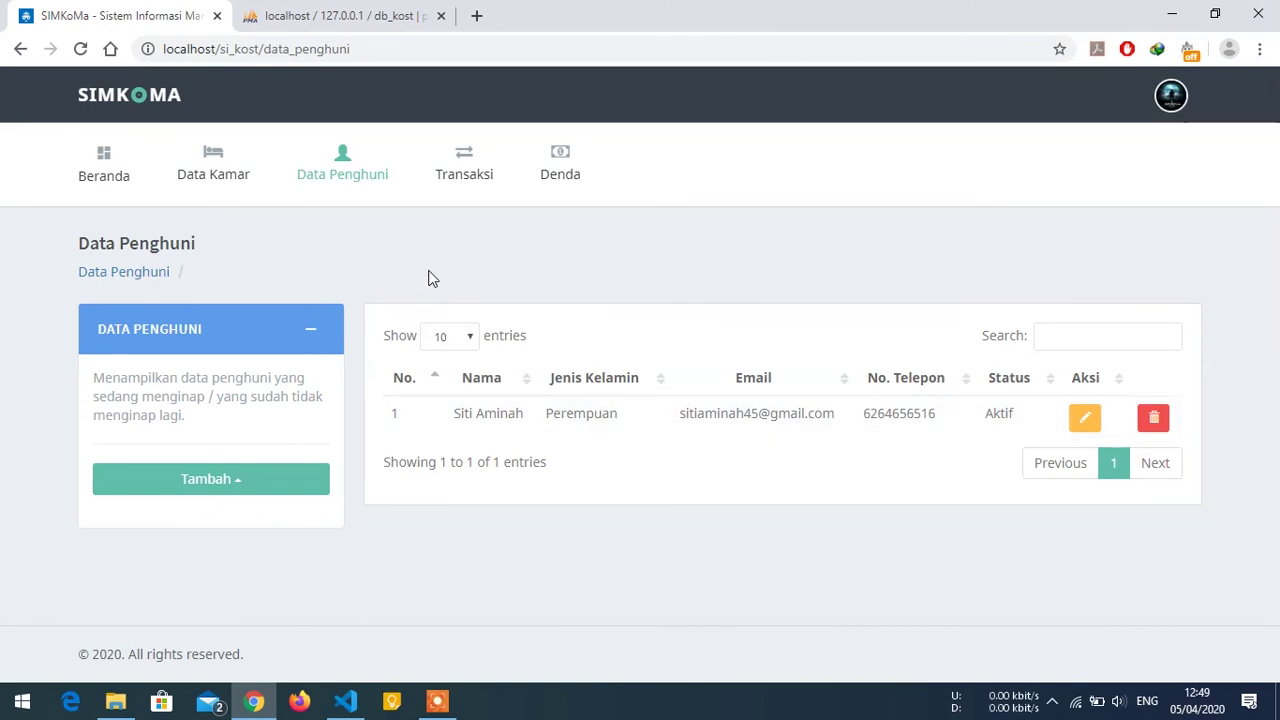
left_click(465, 157)
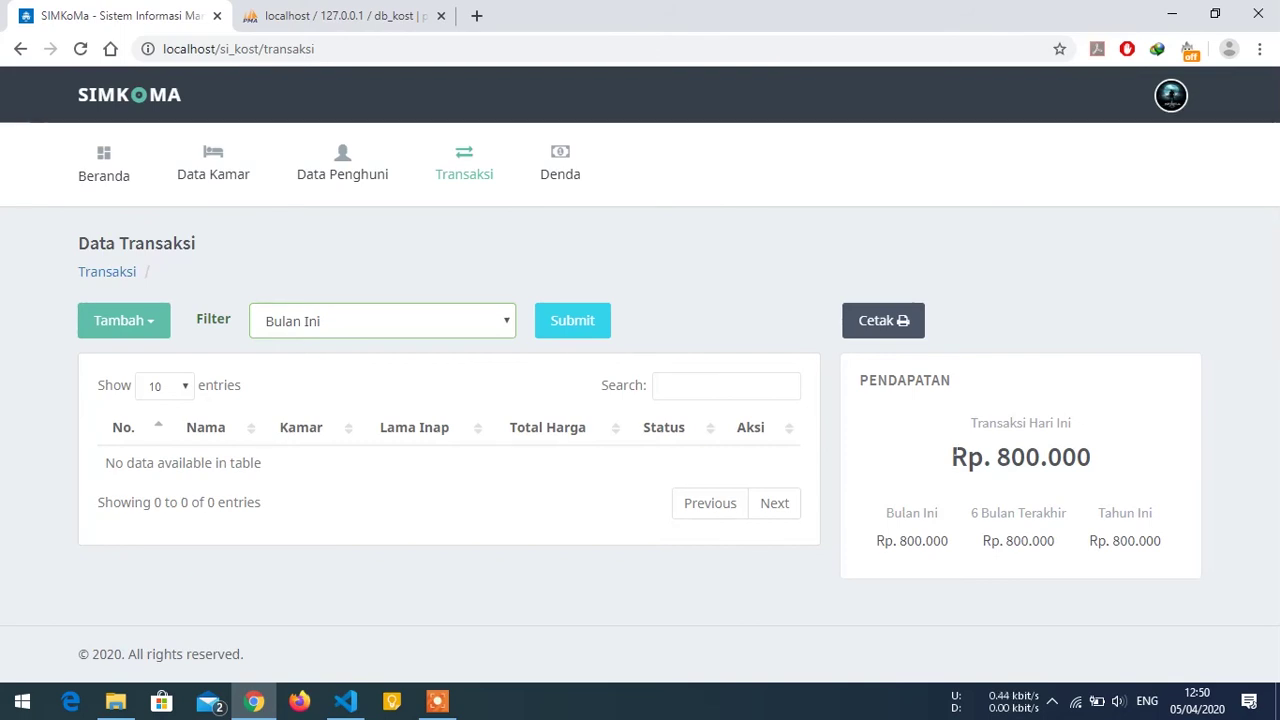
Open the Melalui Manual transaction form, keeping the existing tenant and room 101.
left_click(143, 325)
left_click(163, 360)
left_click(477, 220)
left_click(477, 220)
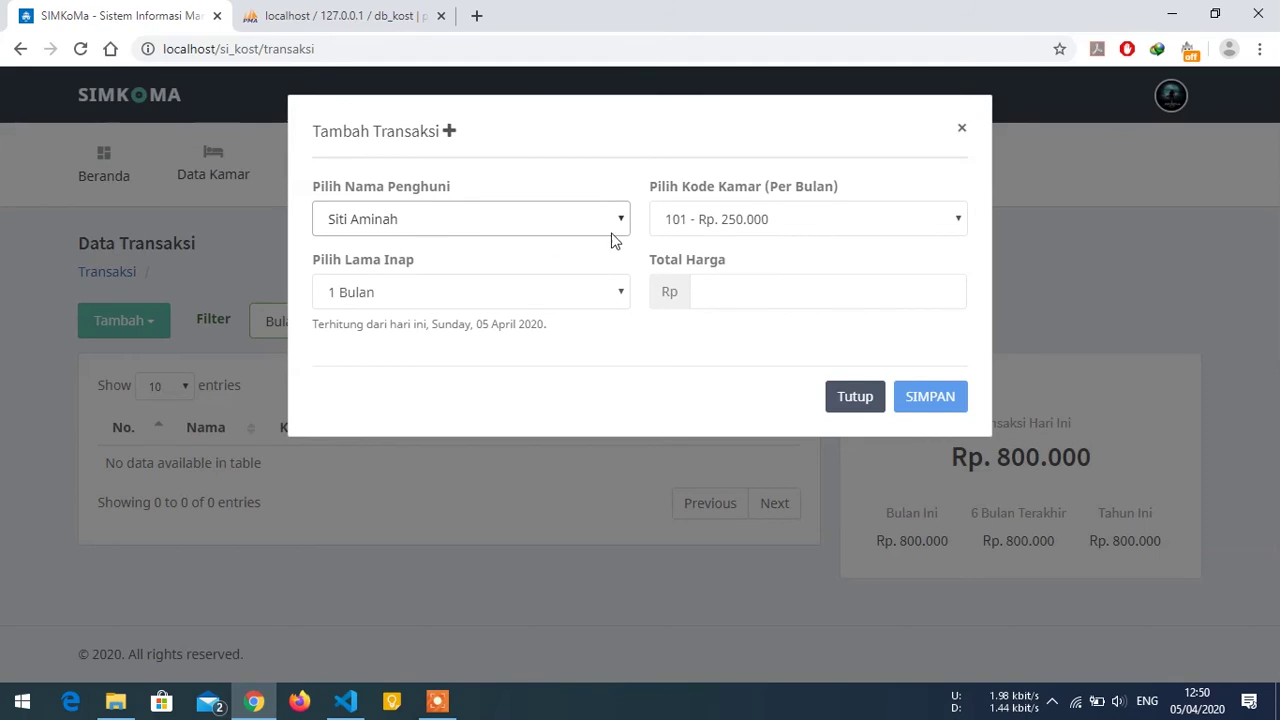
left_click(722, 225)
left_click(720, 222)
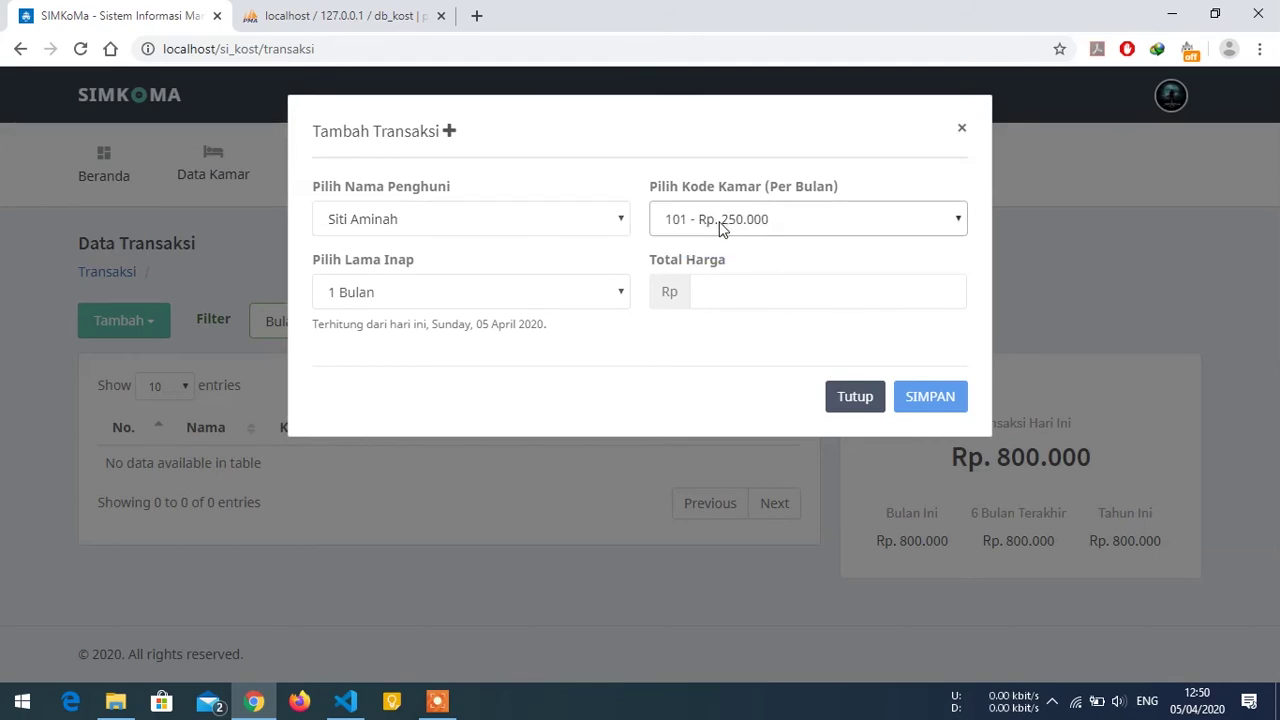
left_click(720, 228)
left_click(728, 226)
Set the stay to 3 Bulan with Total Harga 750000 and save the transaction.
left_click(538, 293)
left_click(517, 338)
left_click(702, 291)
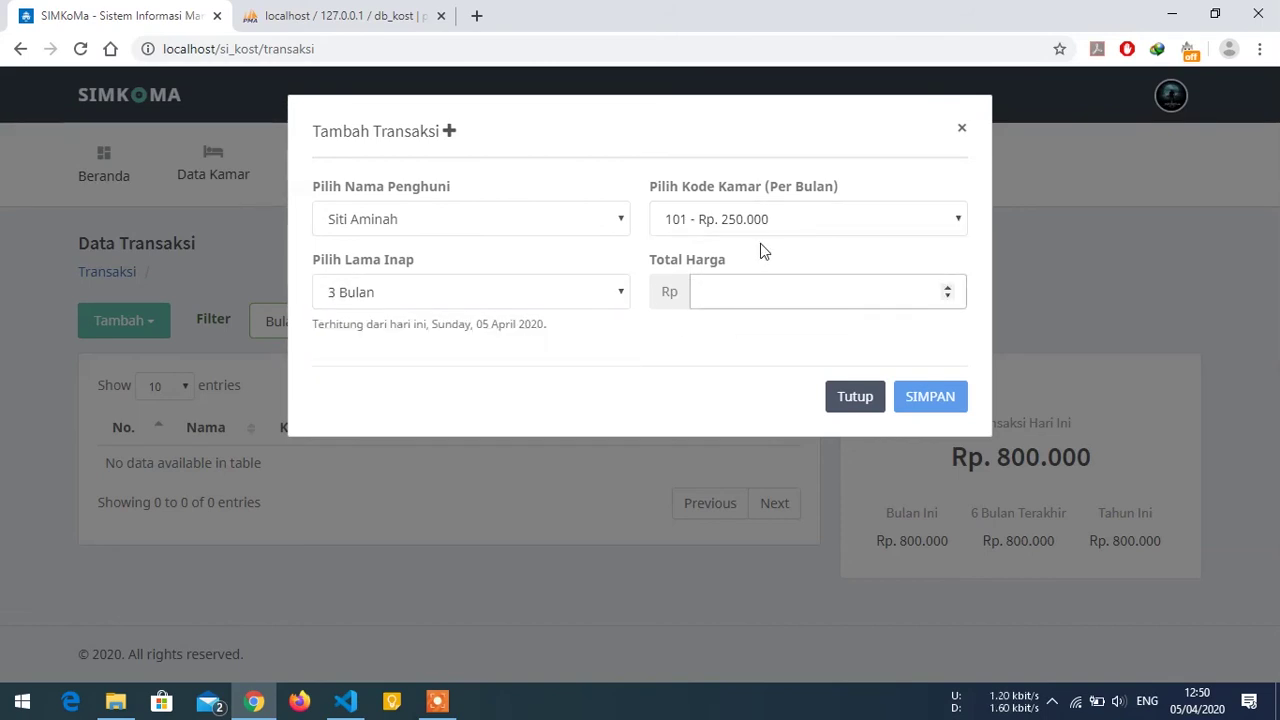
type("750000")
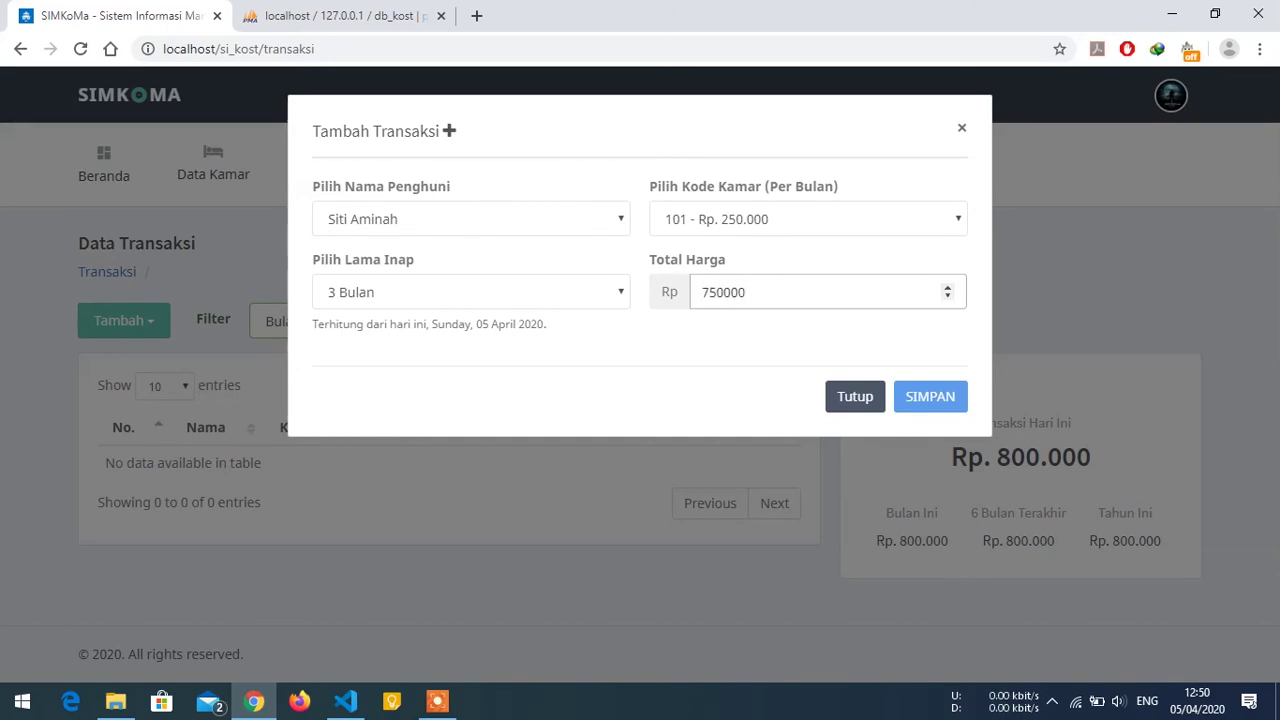
left_click(924, 392)
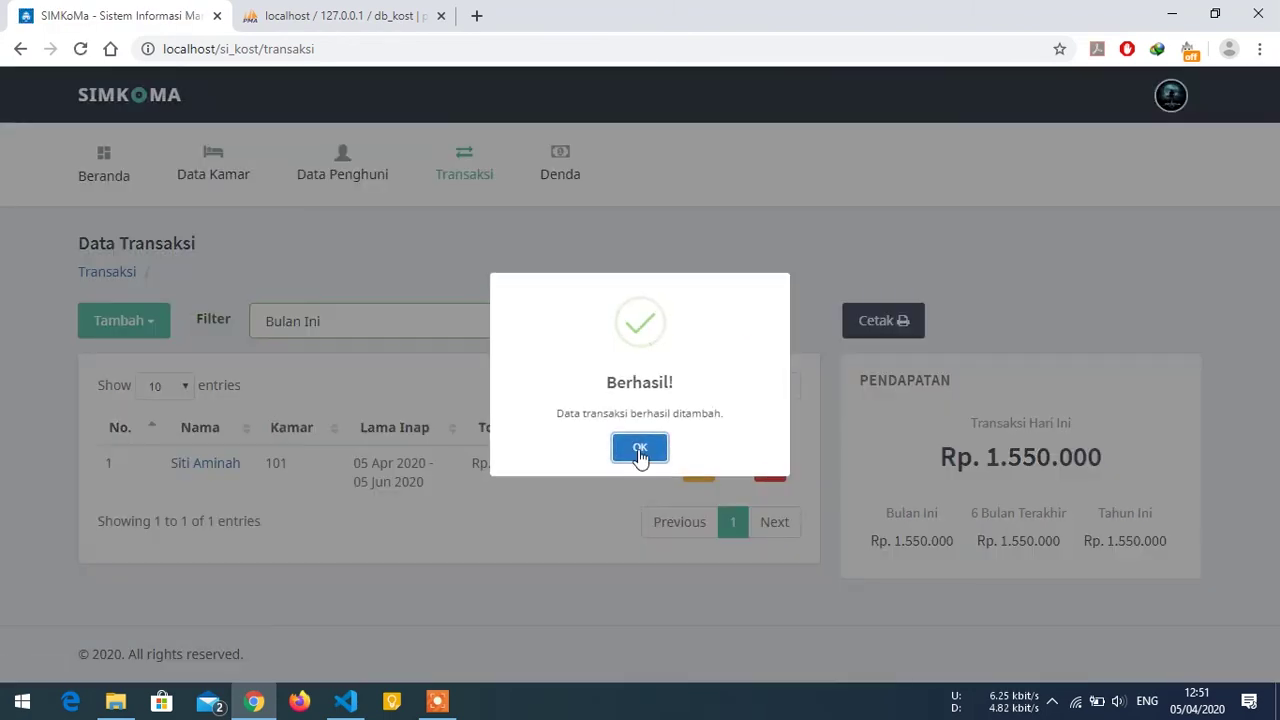
Open the tenant's transaction details and scroll to Riwayat Pembayaran showing the Rp. 750.000 Lunas payment.
left_click(640, 450)
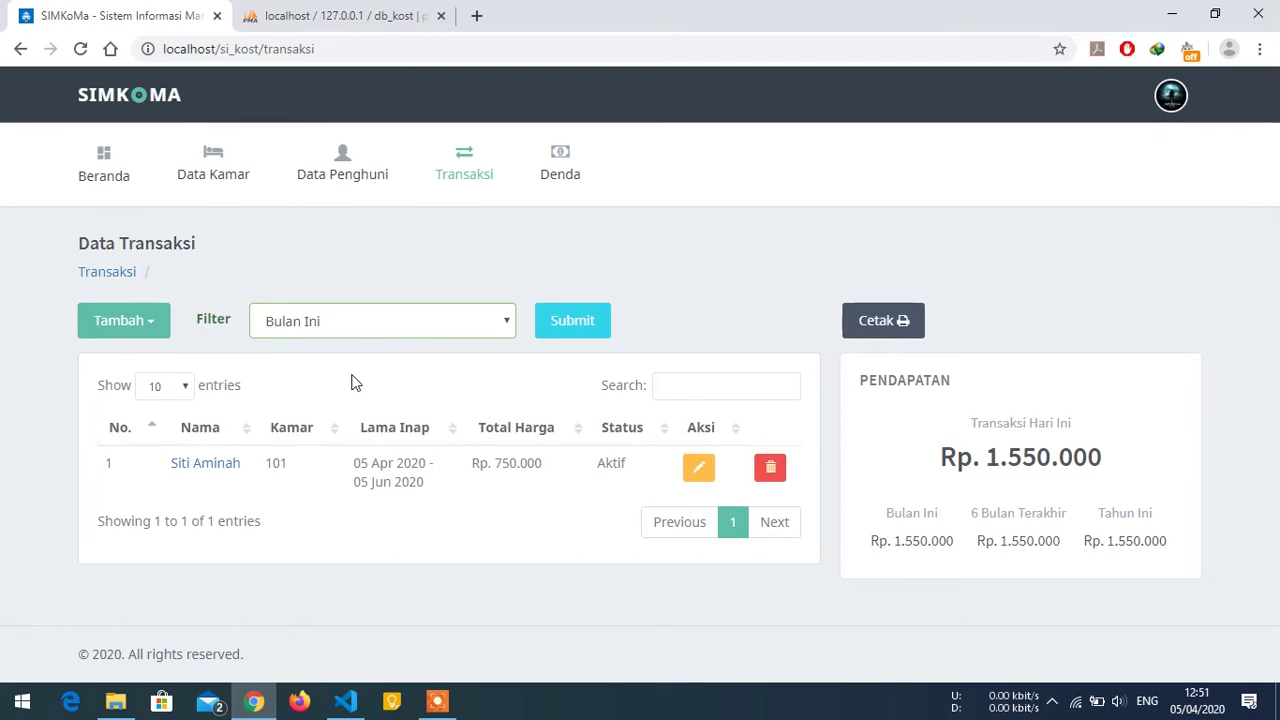
left_click(214, 466)
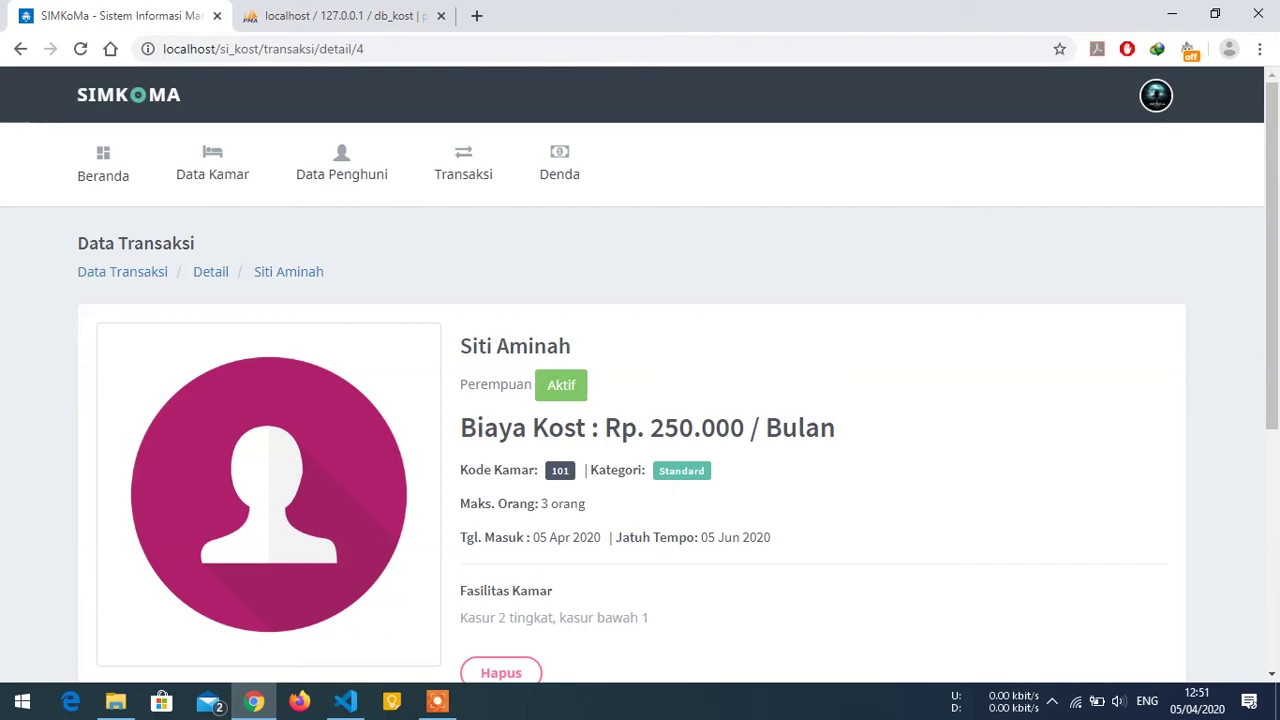
scroll(510, 403, "down", 1)
scroll(510, 403, "down", 2)
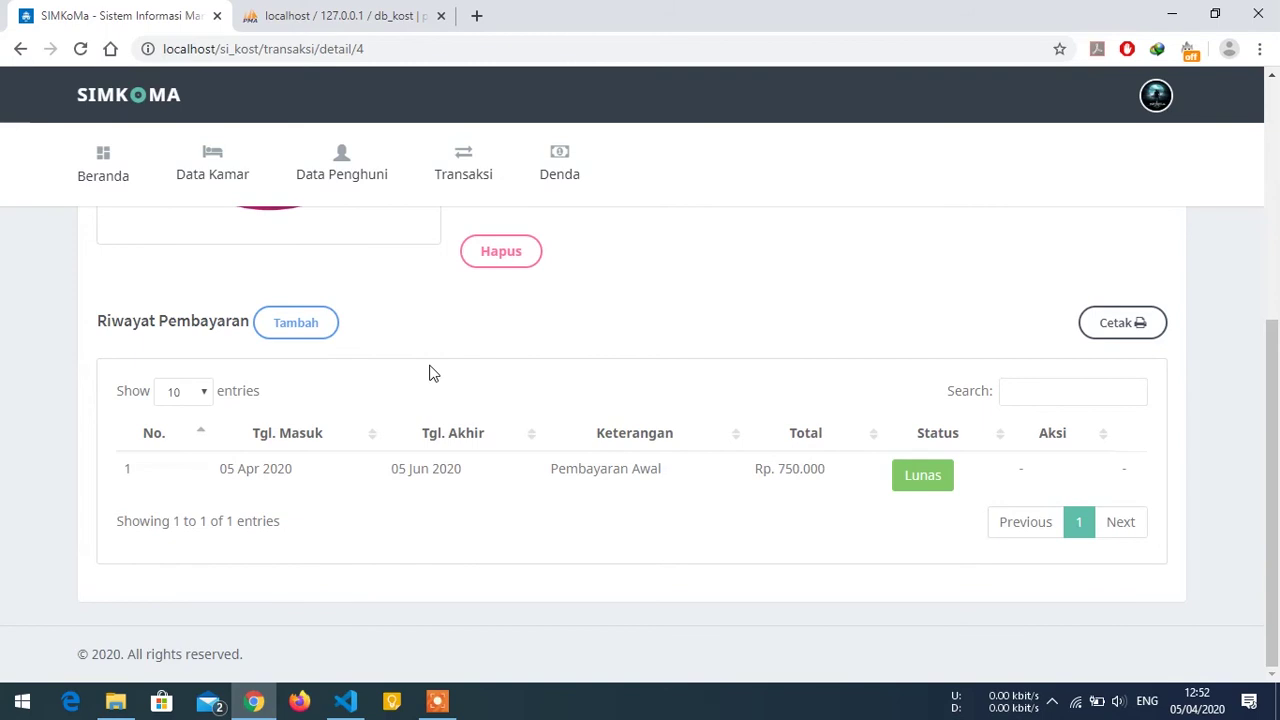
scroll(440, 372, "up", 2)
scroll(445, 372, "down", 2)
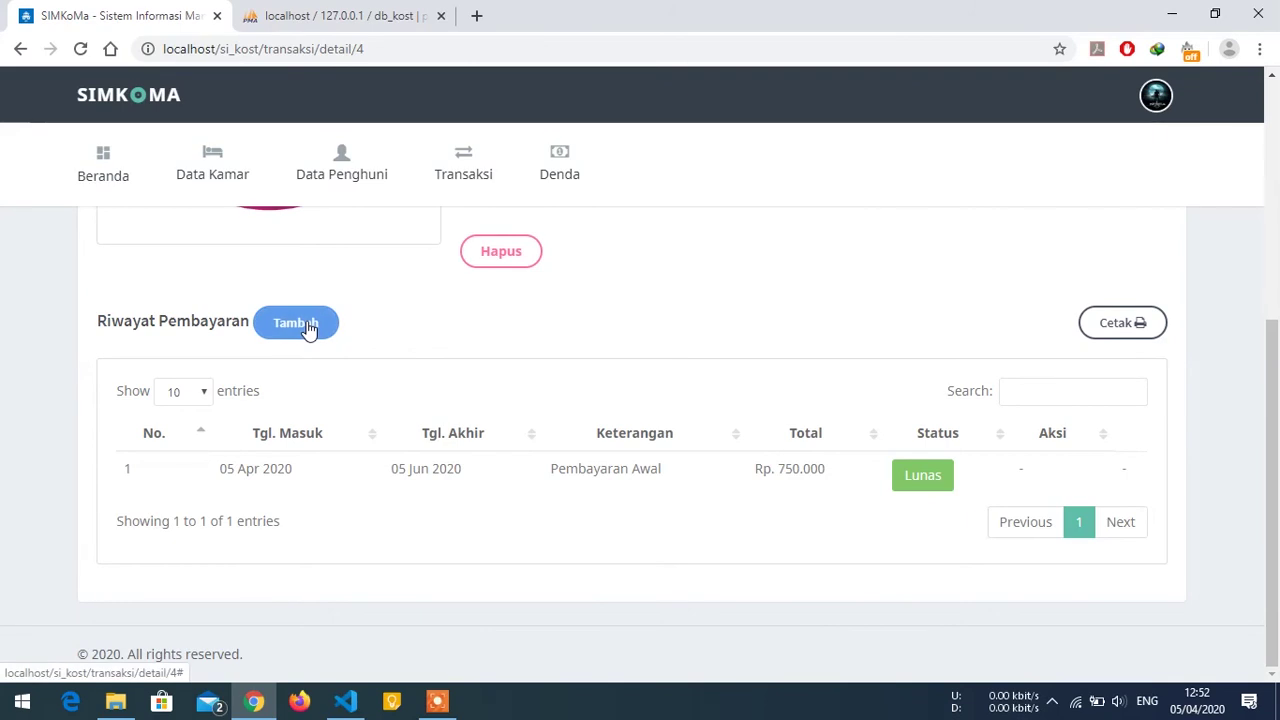
Add a 1 Bulan payment of 250000 described 'pembayaran bulanan' and save it.
left_click(318, 323)
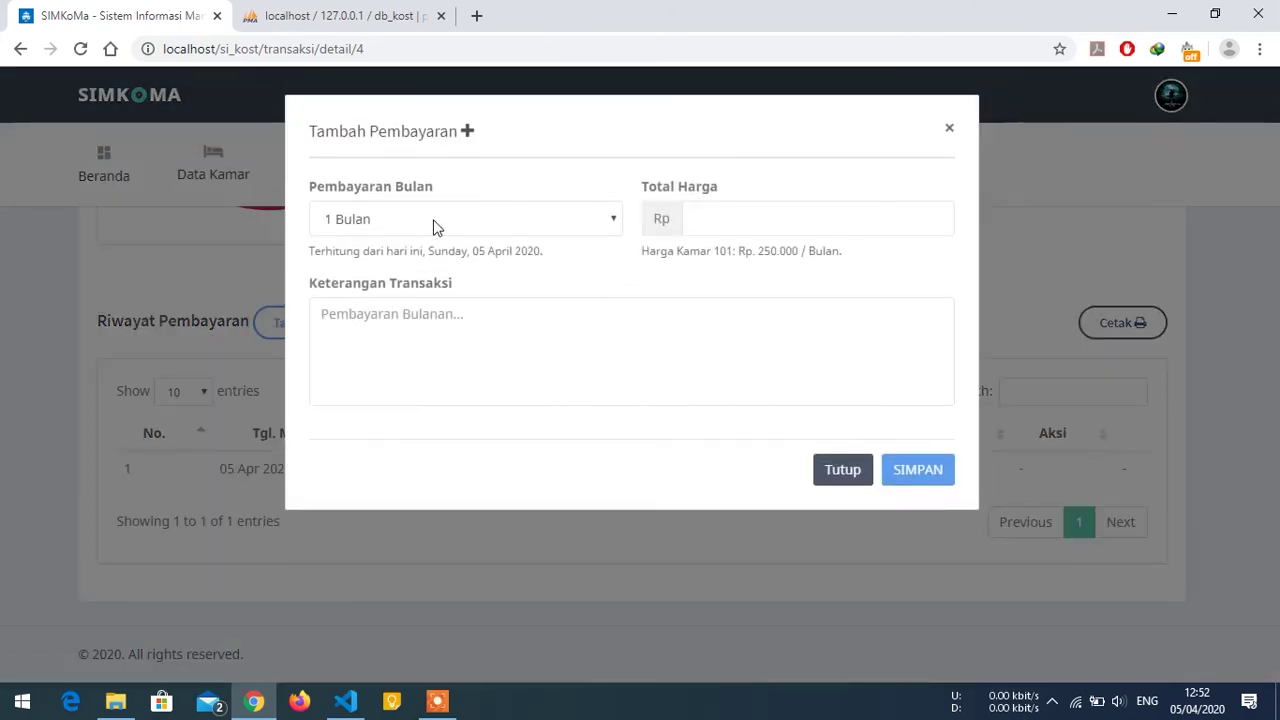
left_click(694, 218)
type("250000")
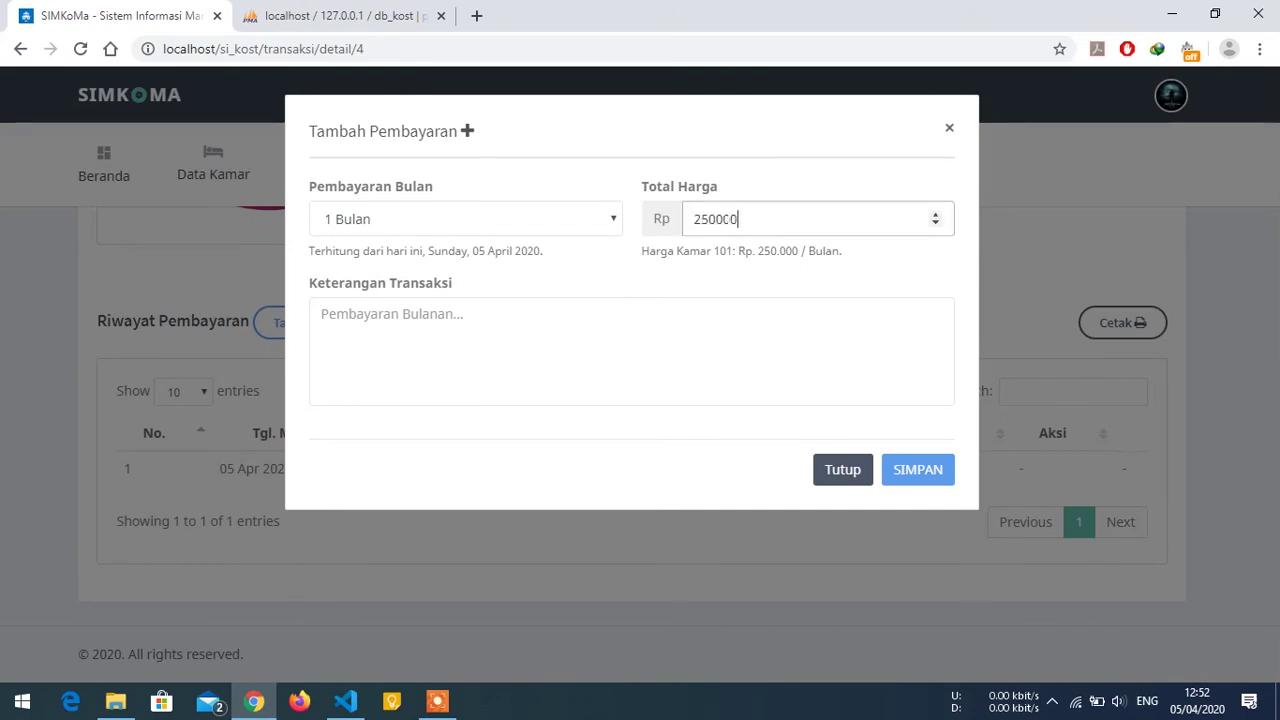
left_click(321, 314)
type("pembayaran bulanan")
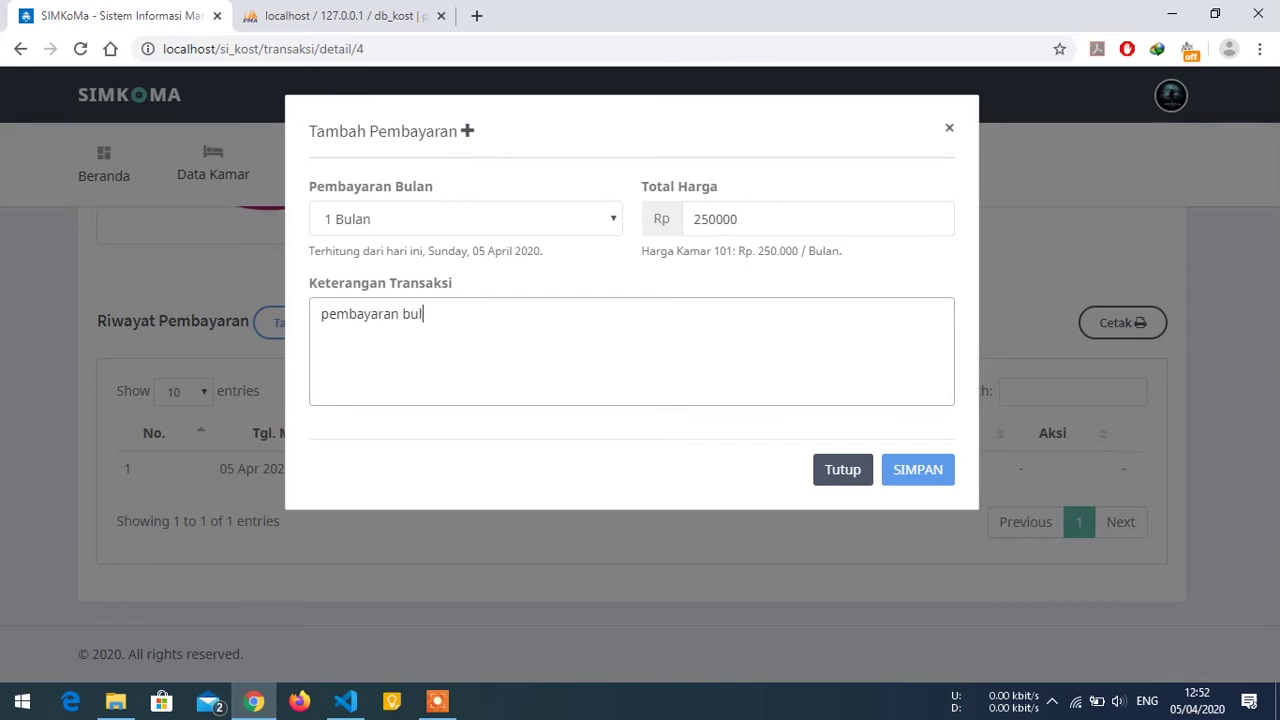
left_click(903, 465)
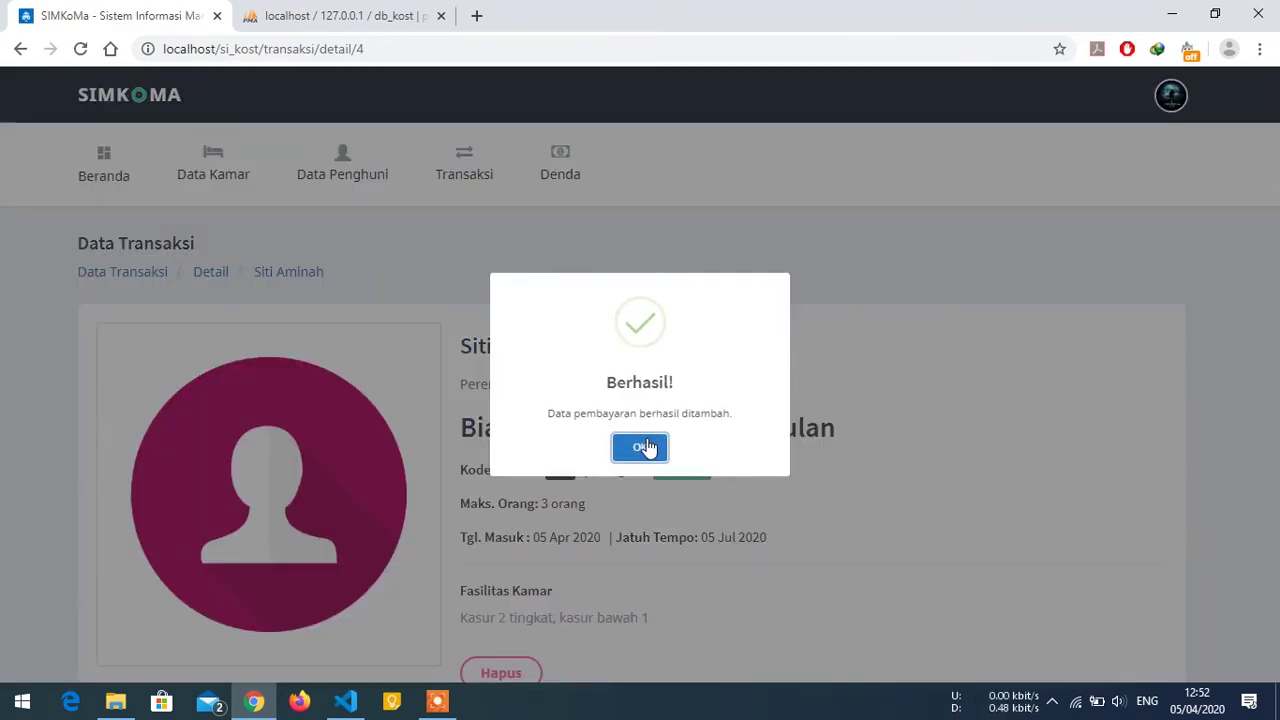
left_click(651, 446)
scroll(629, 413, "down", 4)
scroll(629, 413, "up", 5)
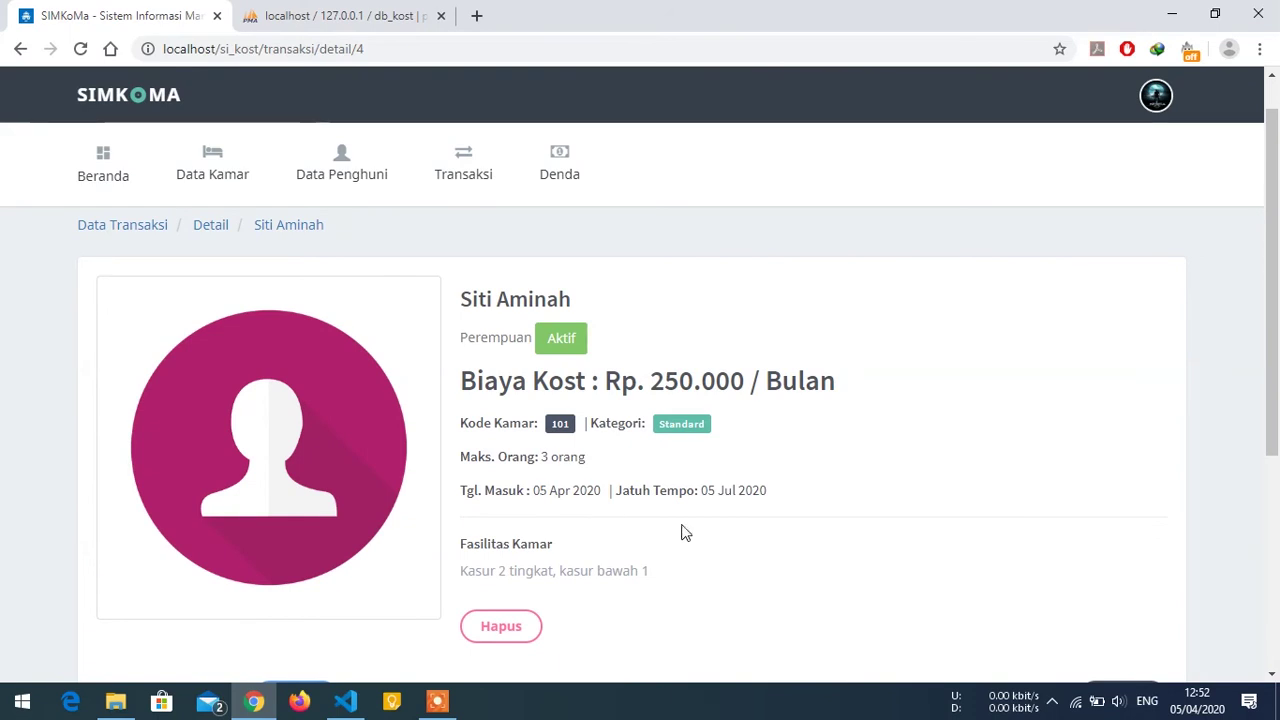
scroll(566, 482, "down", 4)
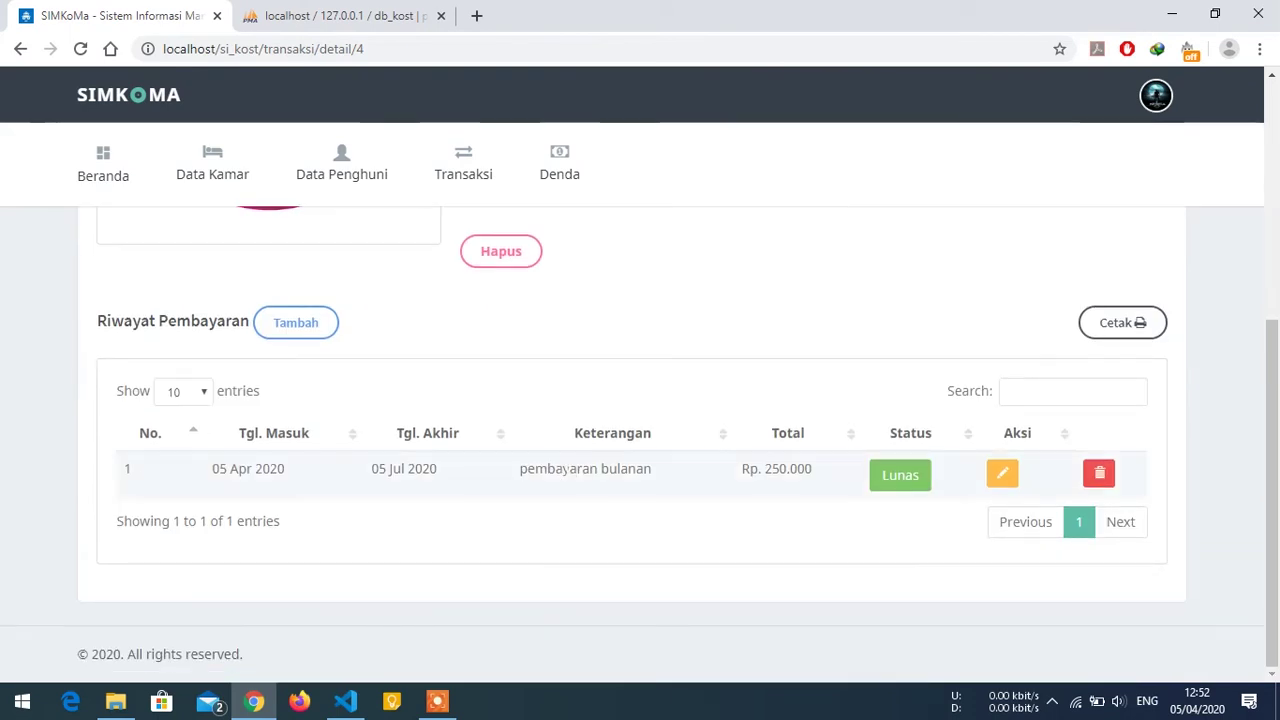
scroll(460, 474, "up", 1)
scroll(629, 418, "up", 2)
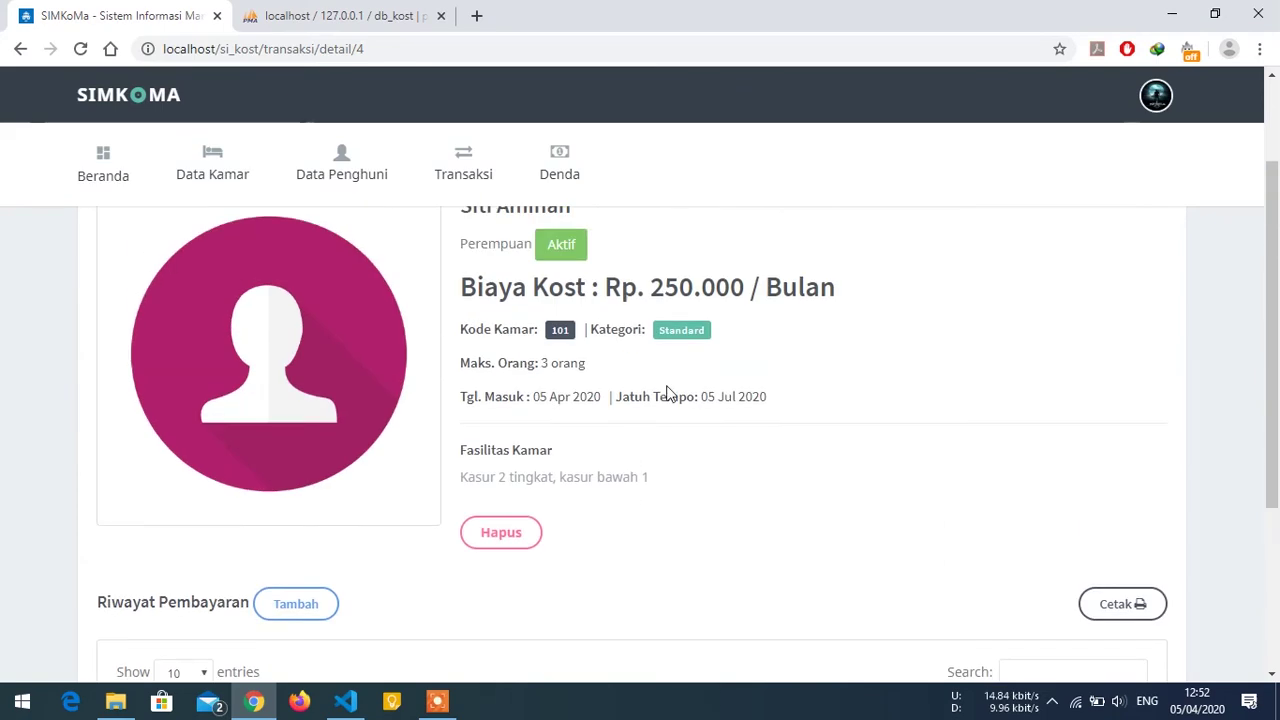
Print the payment history with Cetak, then download and open laporan-pembayaran_3.pdf.
scroll(694, 417, "down", 2)
scroll(703, 408, "down", 1)
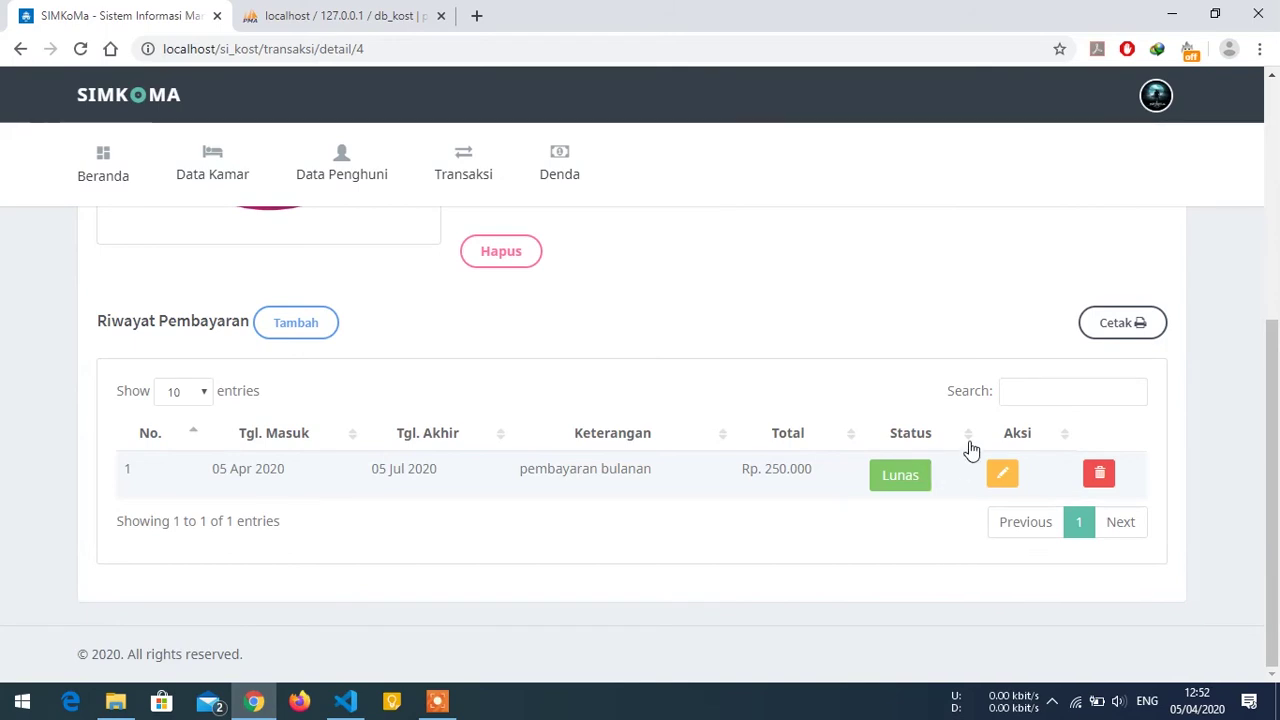
left_click(1106, 330)
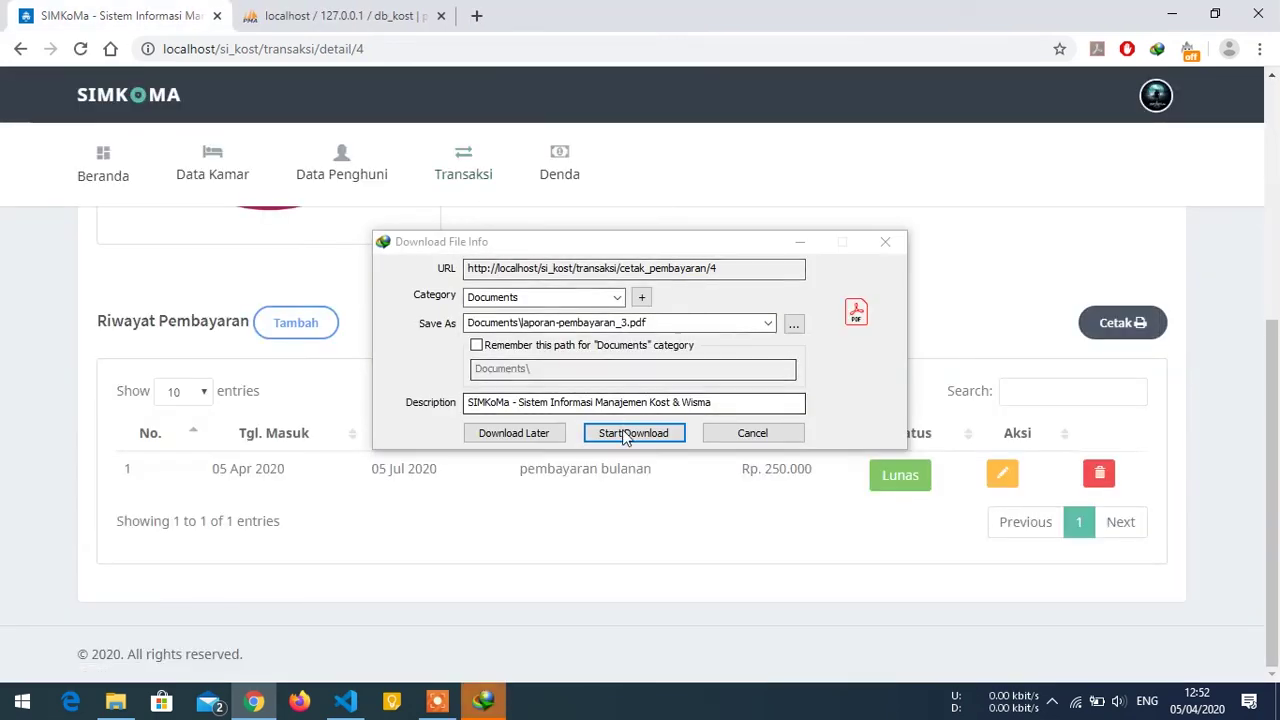
left_click(626, 437)
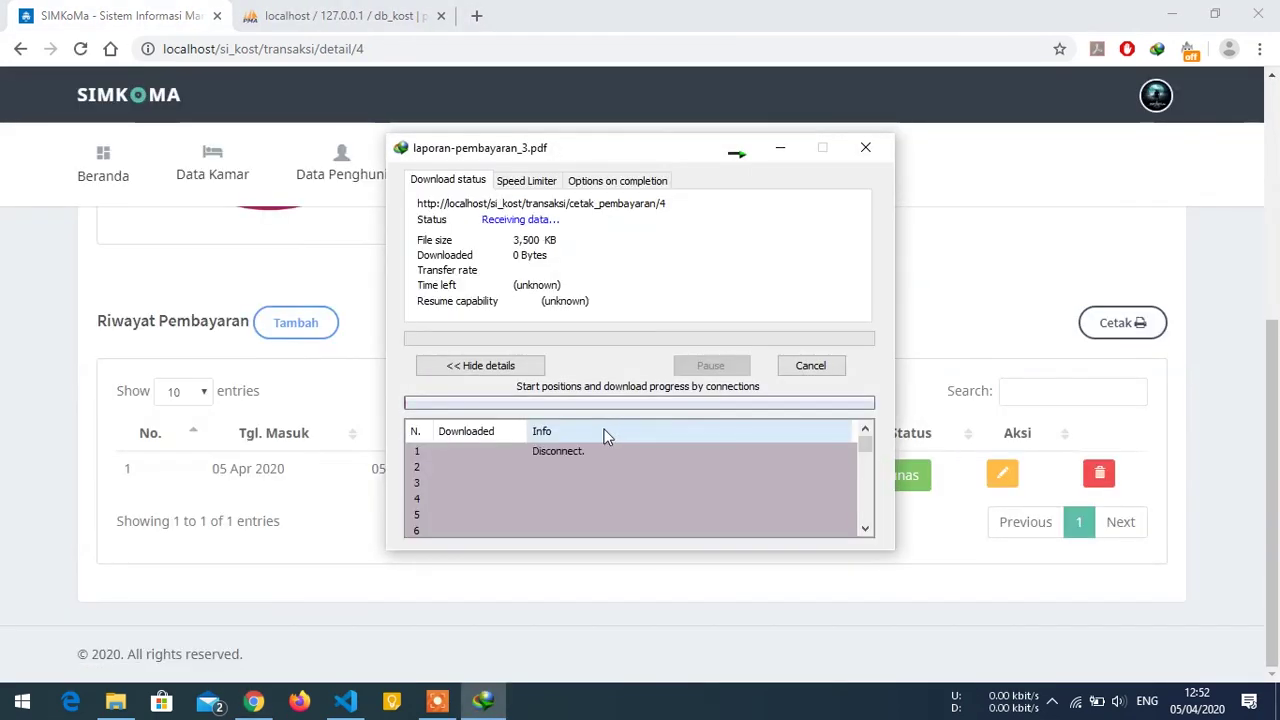
left_click(505, 408)
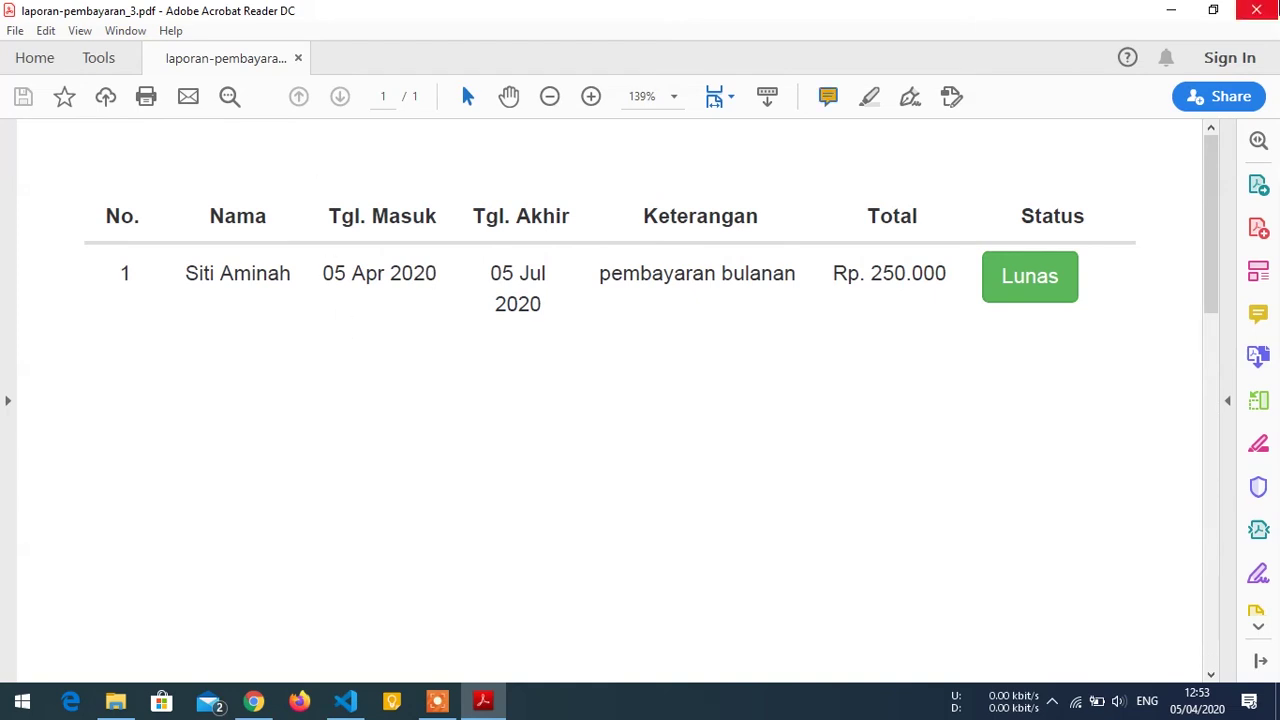
Close laporan-pembayaran_3.pdf in Acrobat Reader after checking the Rp. 250.000 Lunas payment.
left_click(1257, 10)
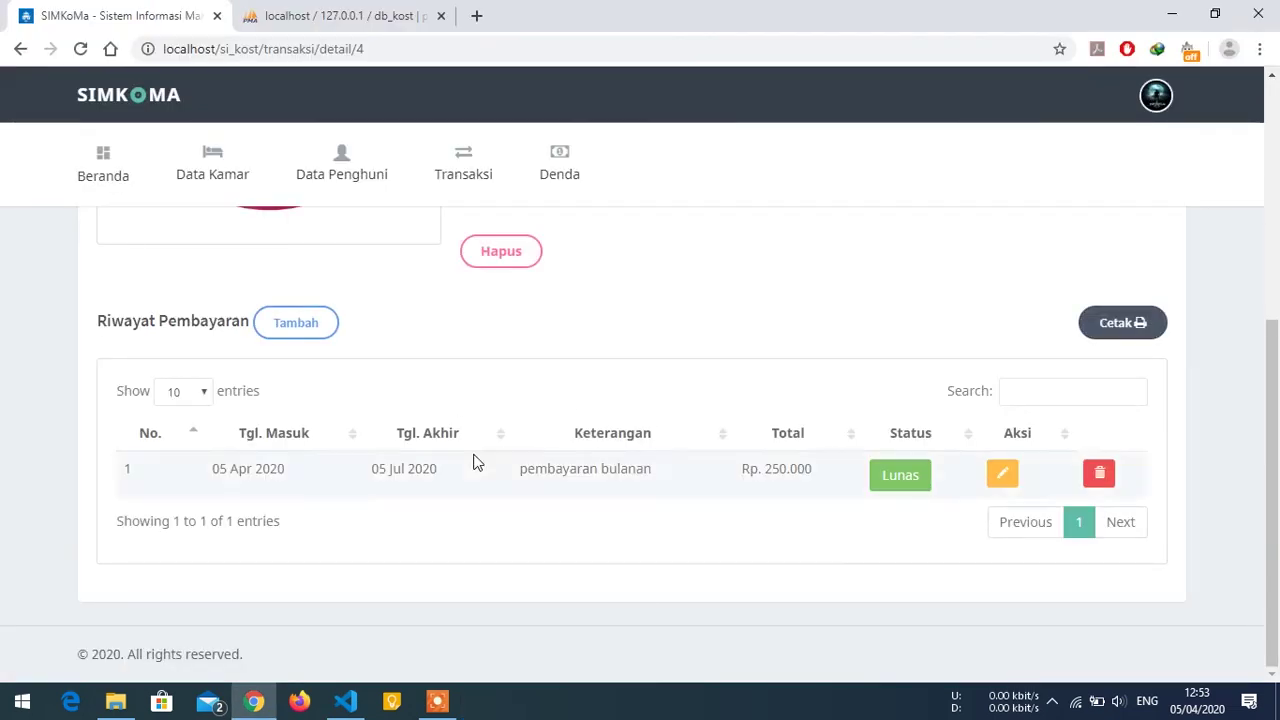
From Transaksi, print the transaction report and download it as laporan-transaksi_3.pdf.
scroll(428, 340, "up", 4)
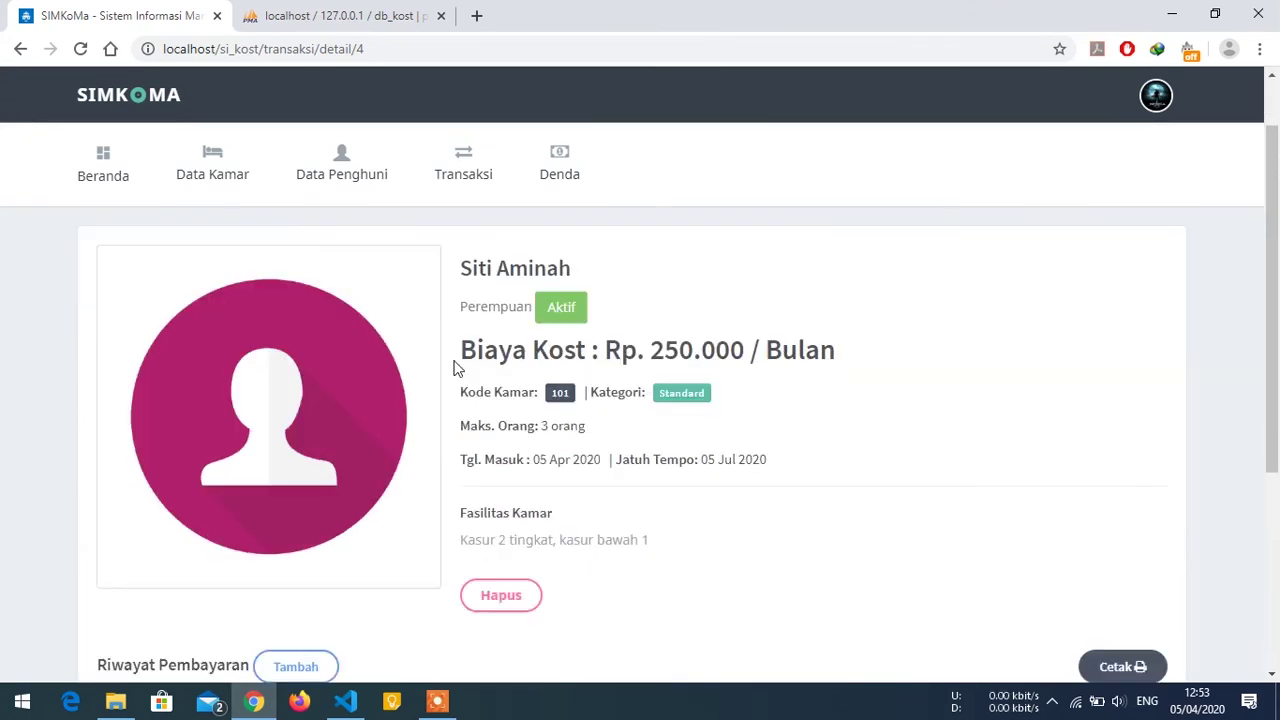
left_click(467, 180)
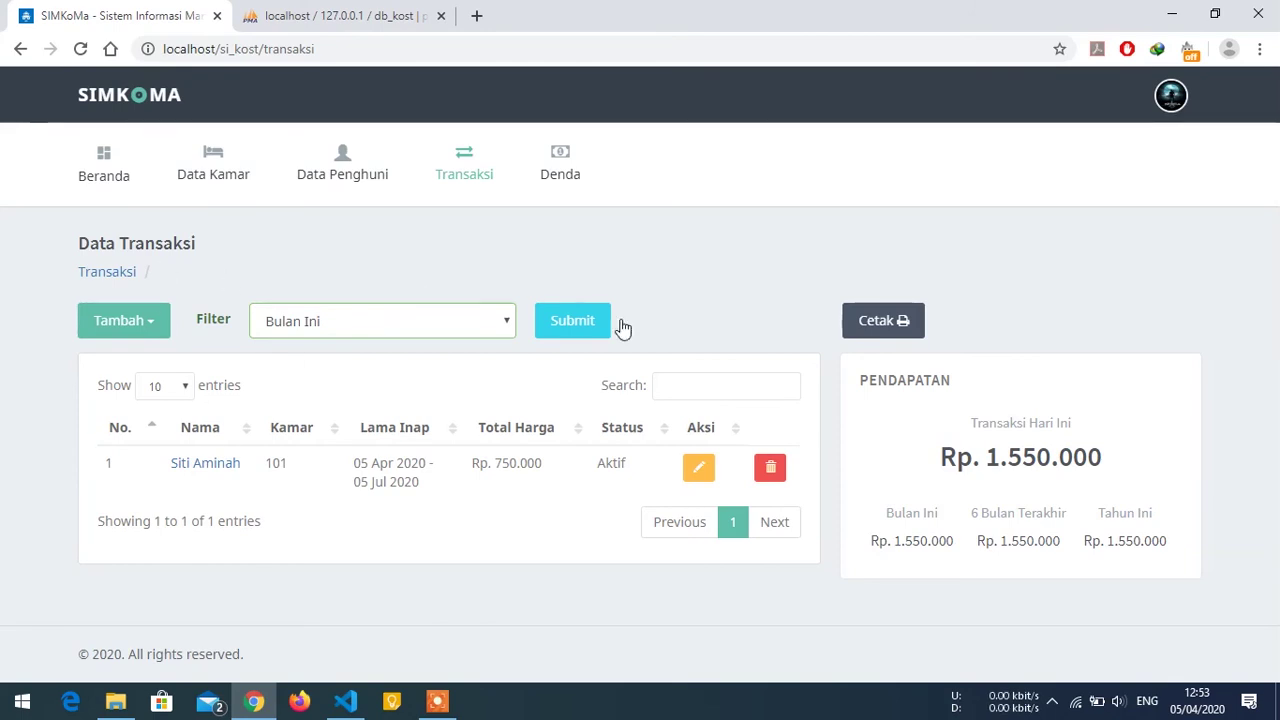
left_click(883, 322)
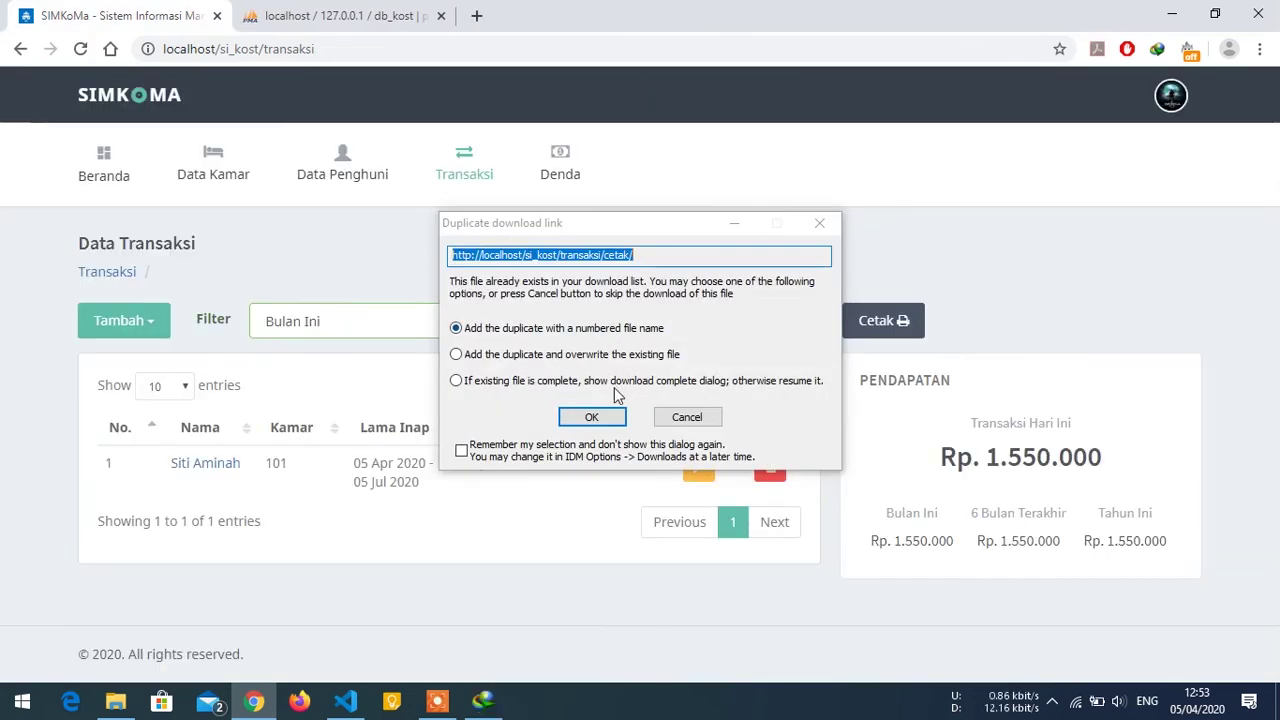
left_click(612, 419)
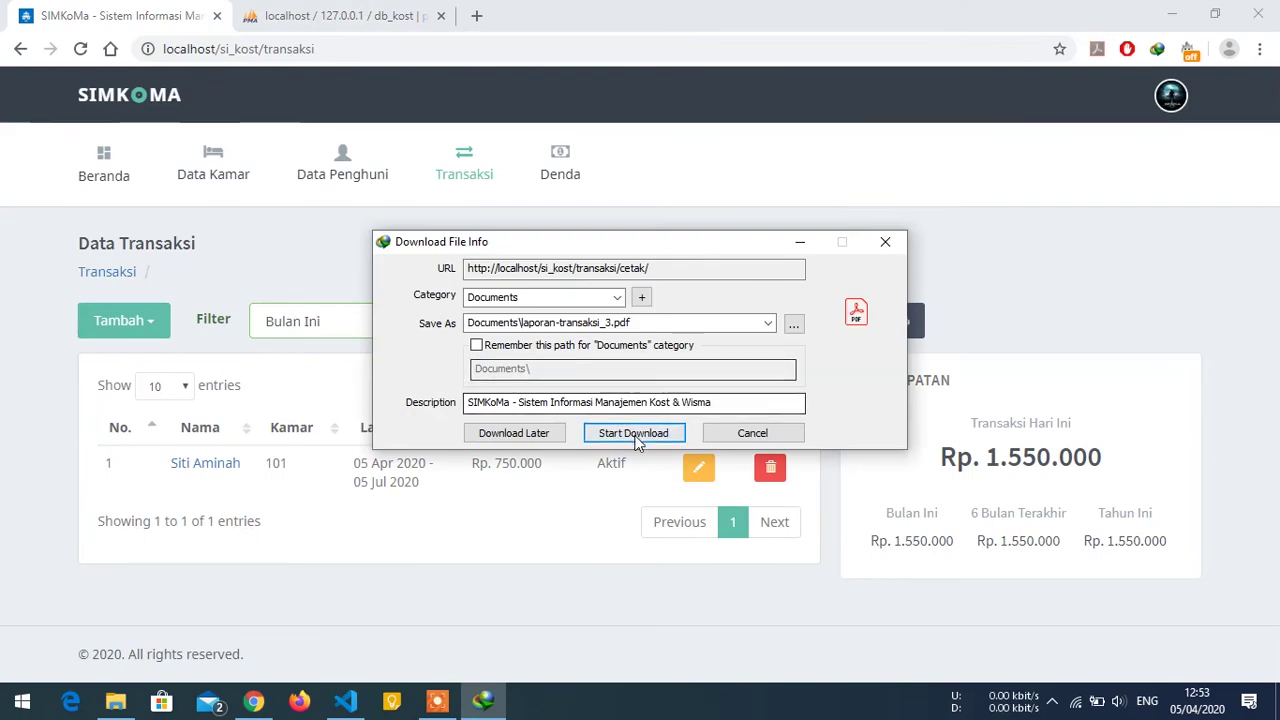
left_click(634, 514)
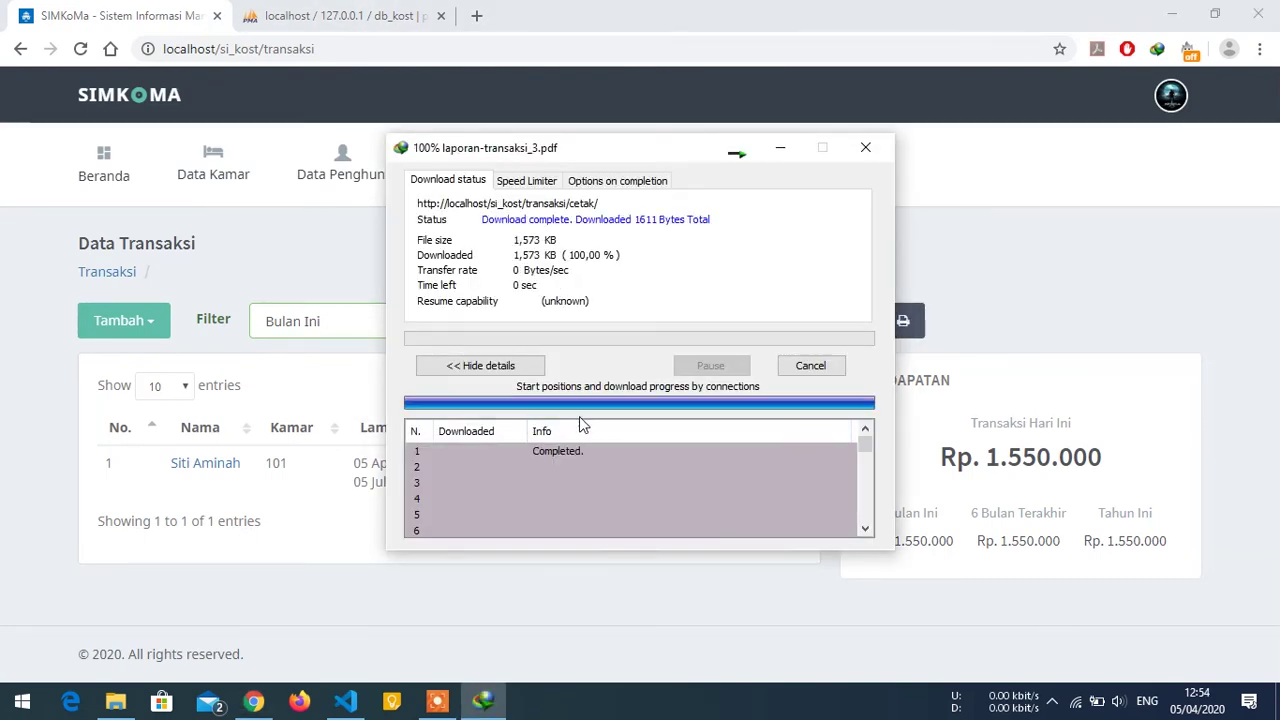
Open laporan-transaksi_3.pdf in Acrobat Reader, check the room 101 row, then close it.
left_click(516, 411)
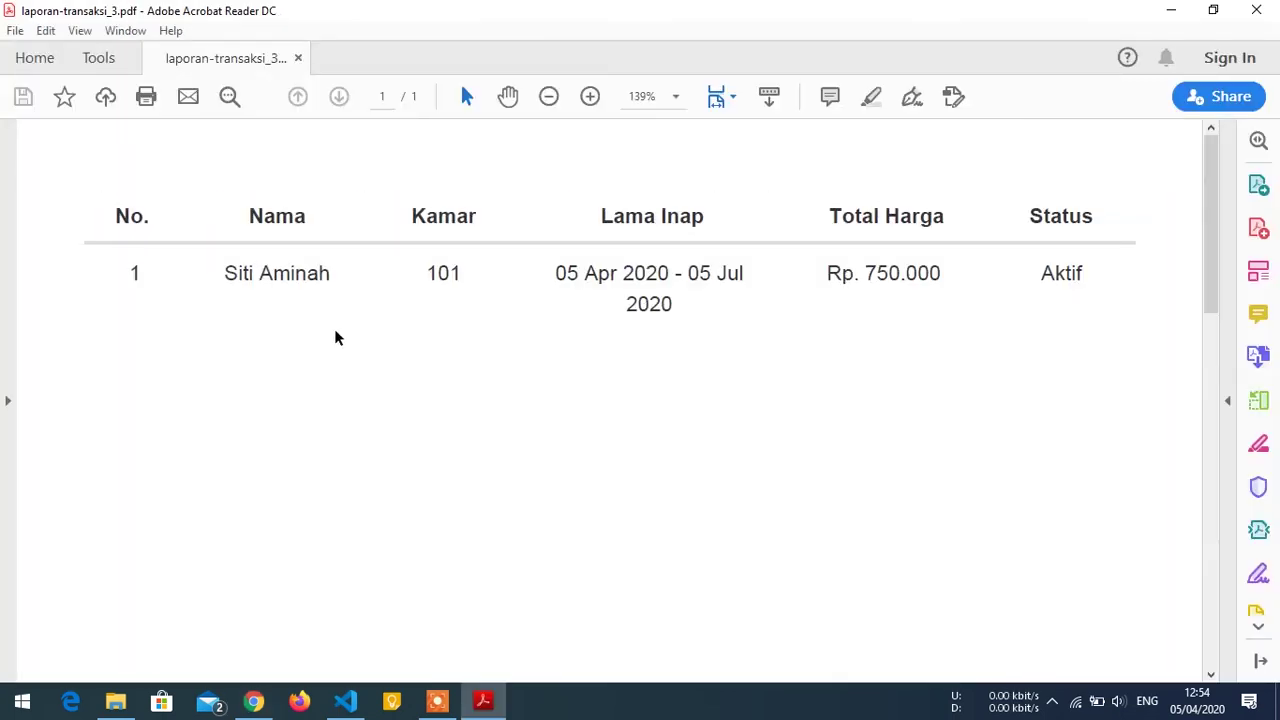
left_click(268, 699)
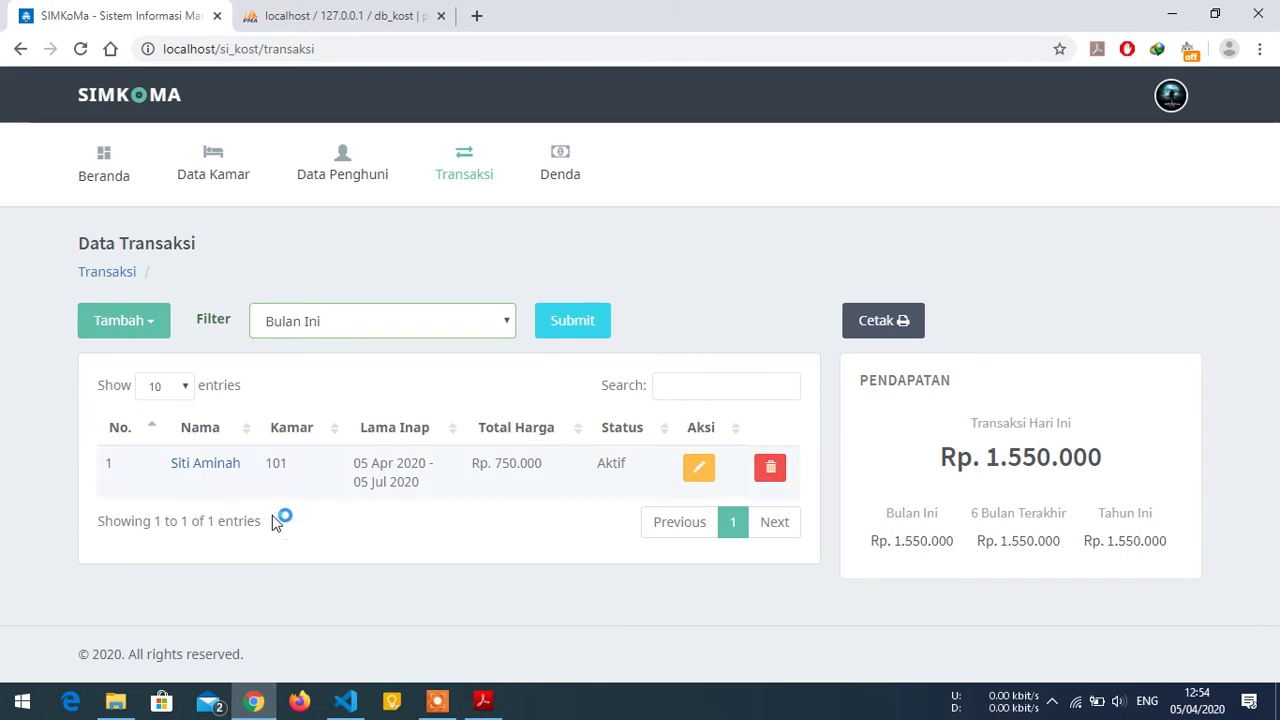
left_click(482, 701)
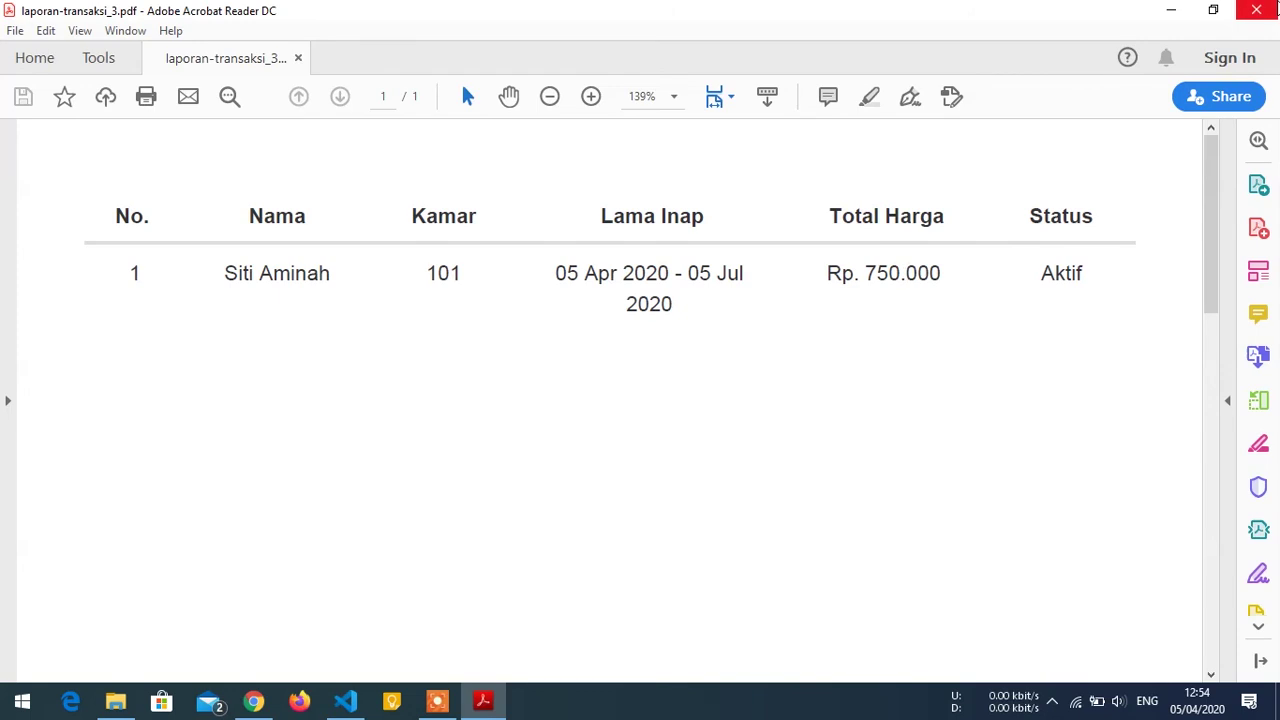
left_click(1256, 10)
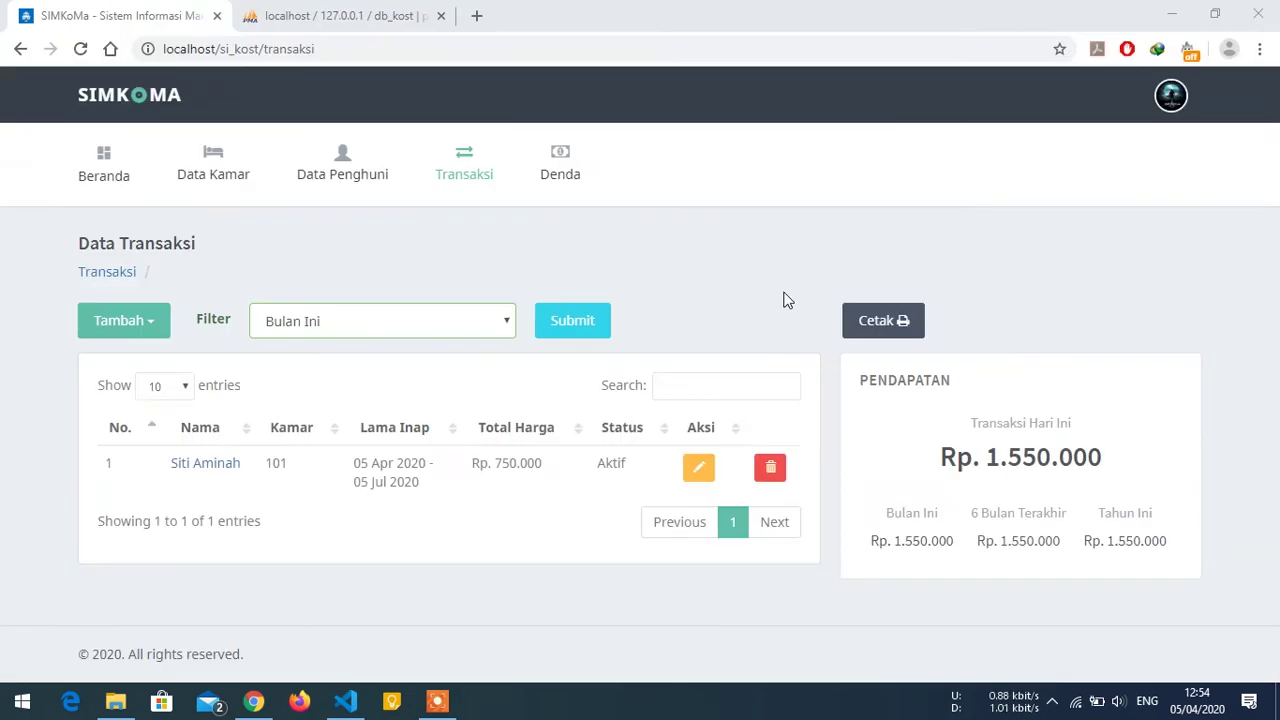
On the Denda page, start a new fine dated 5 April 2020.
left_click(561, 179)
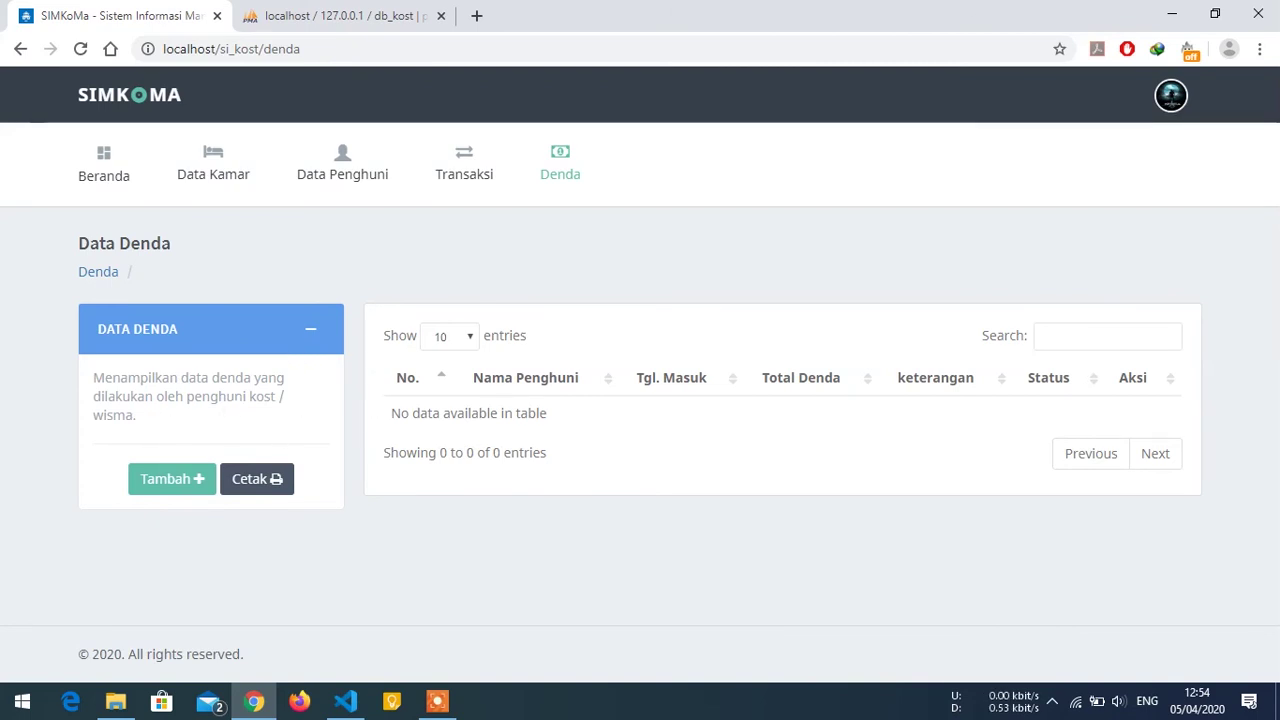
left_click(184, 479)
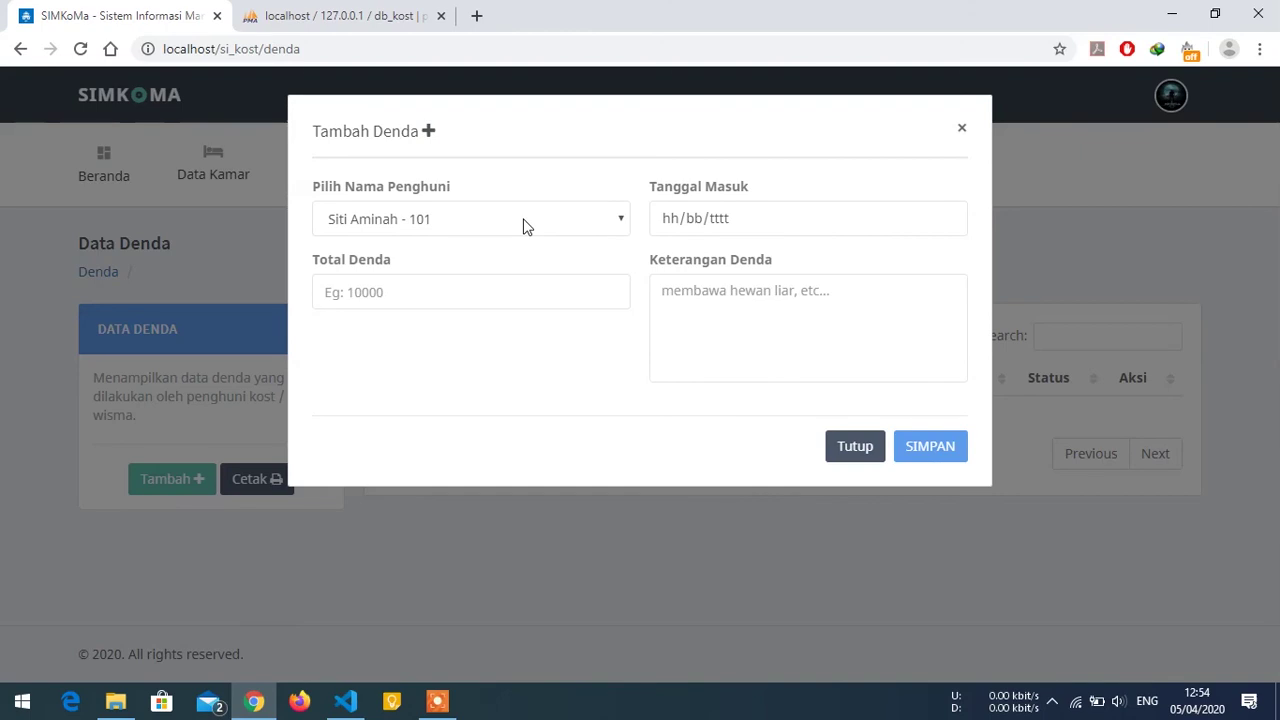
left_click(948, 220)
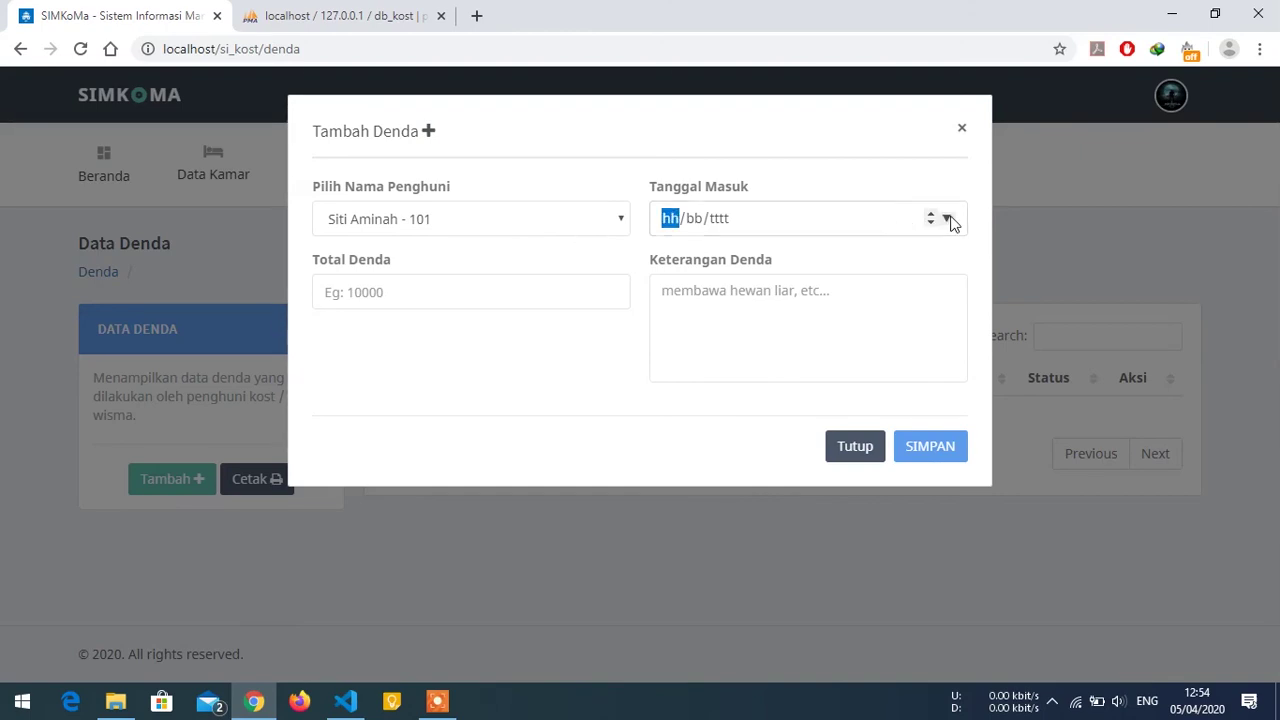
left_click(947, 219)
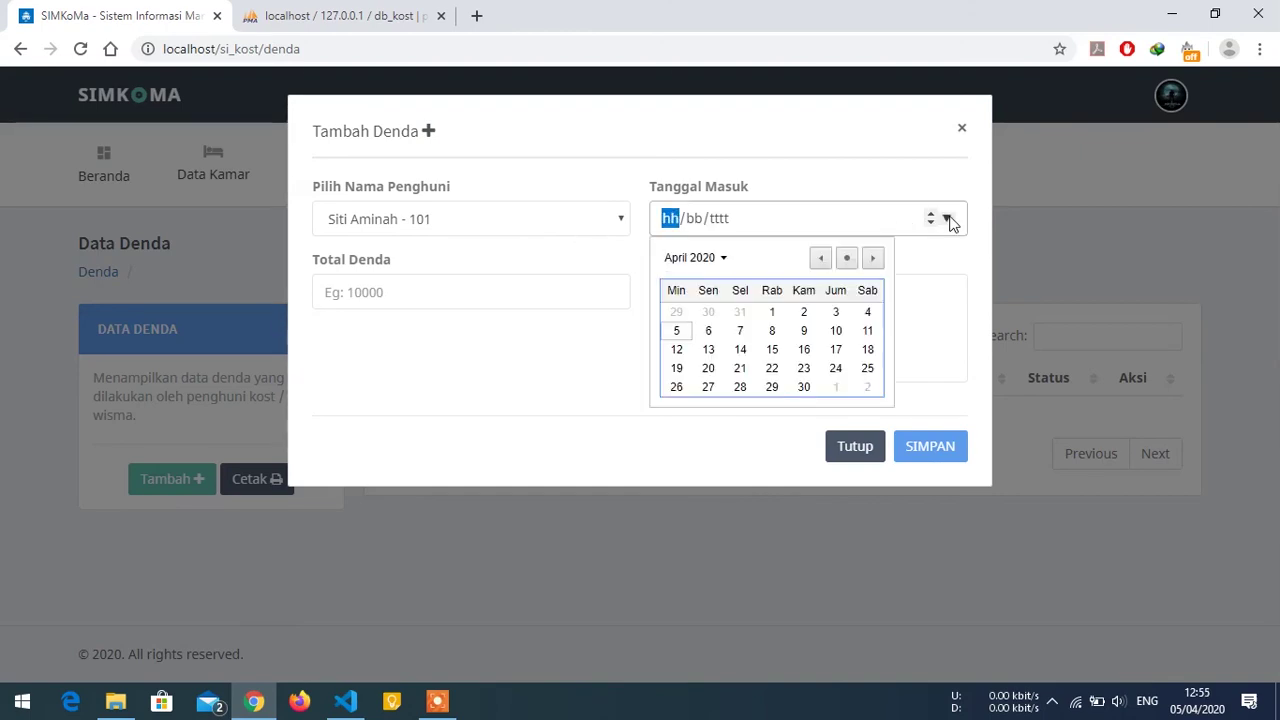
left_click(684, 336)
Enter fine amount 1000 with note 'melebihi jam malam' and save it.
left_click(325, 292)
type("1000")
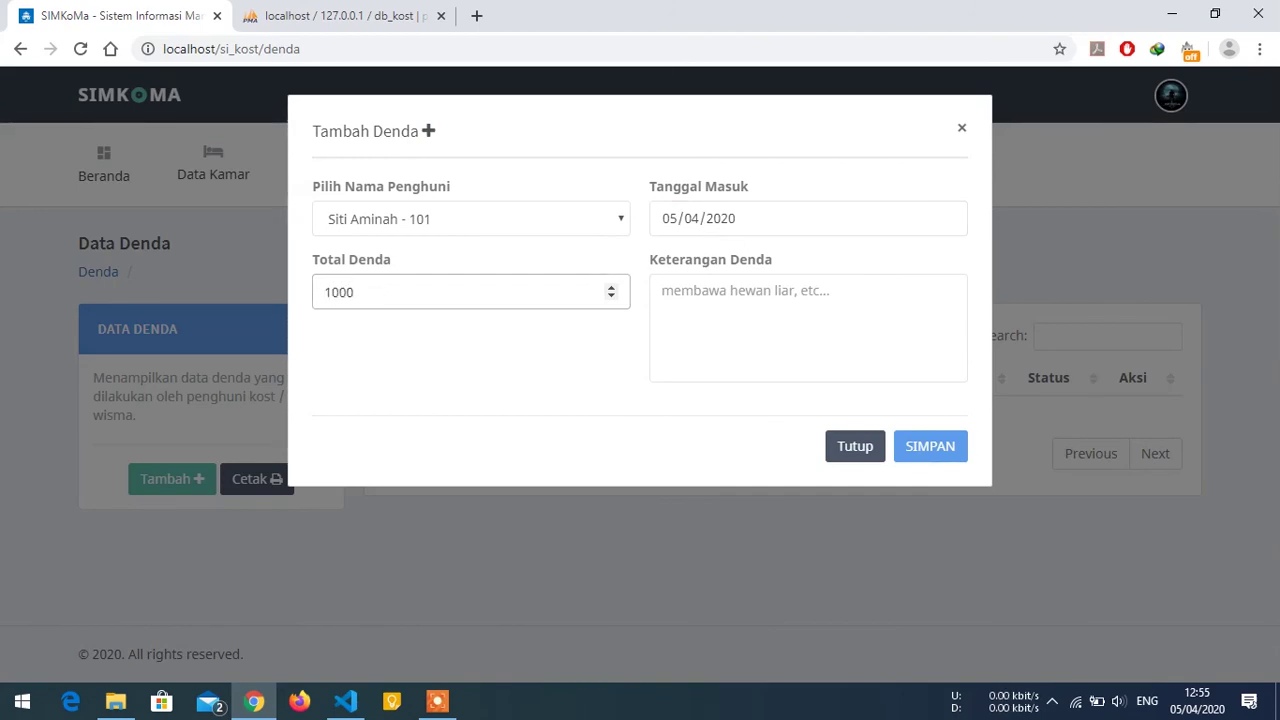
left_click(662, 291)
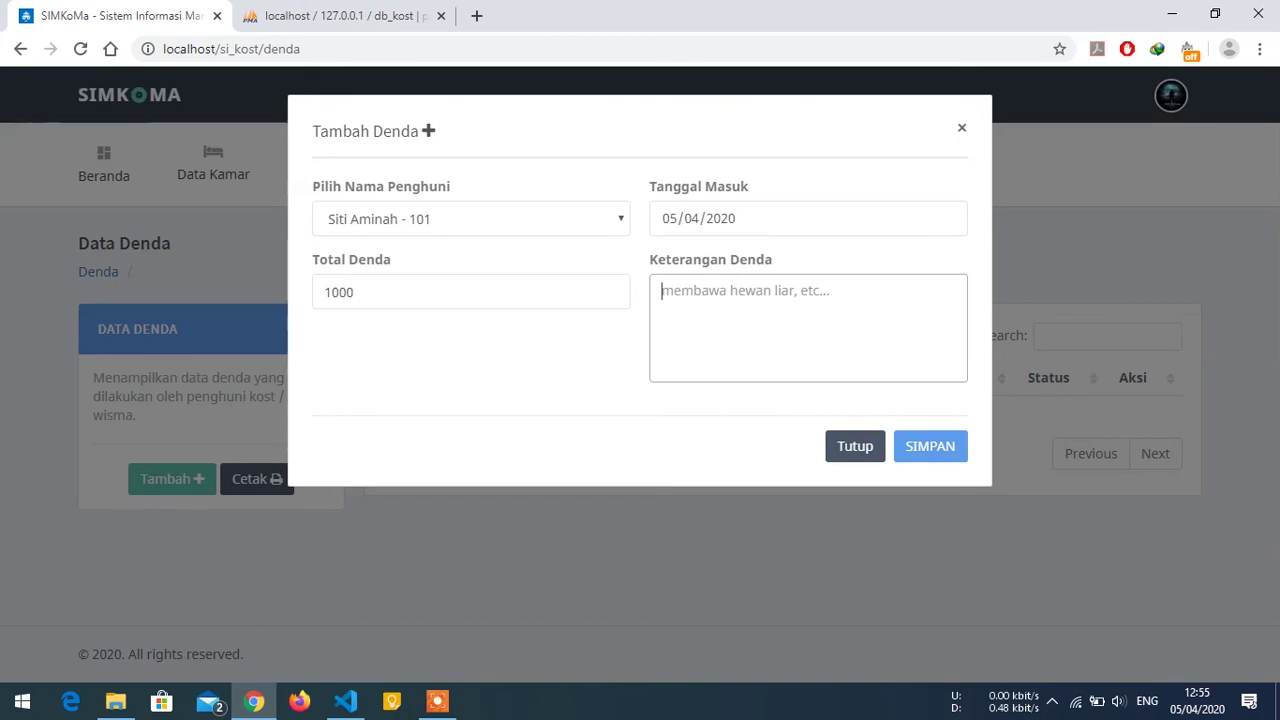
type("mele")
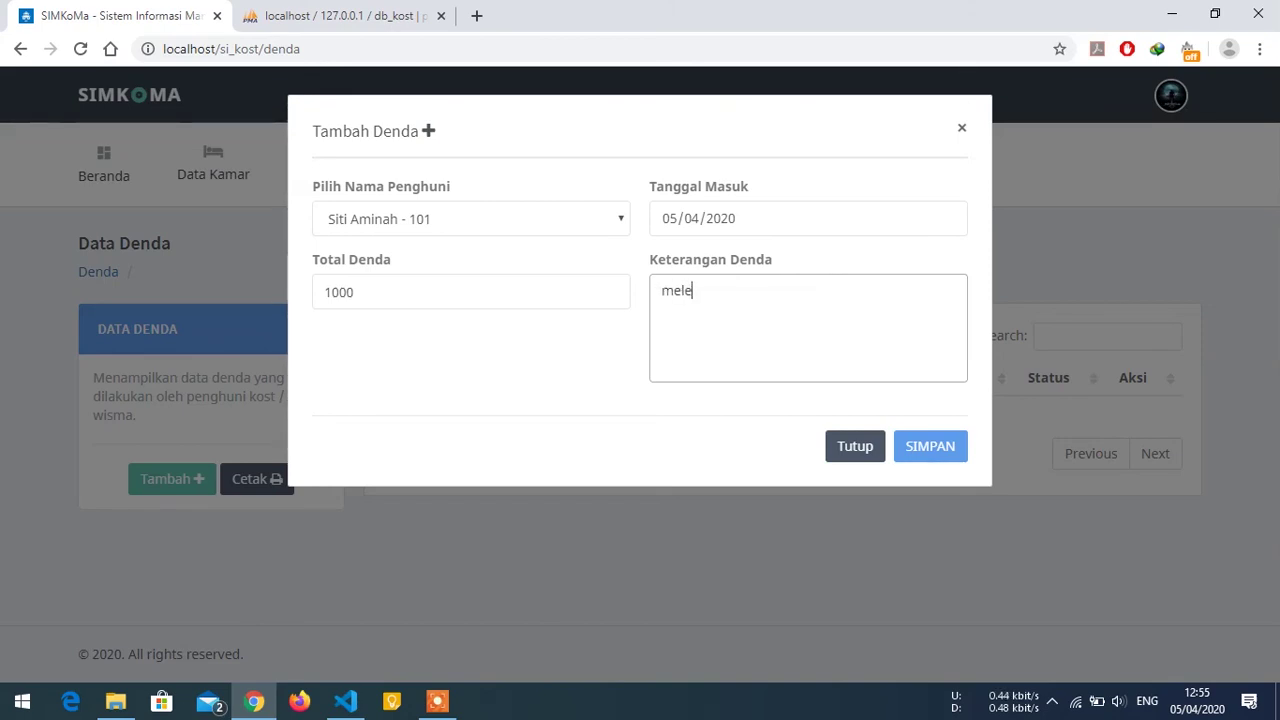
type("bihi jam malam")
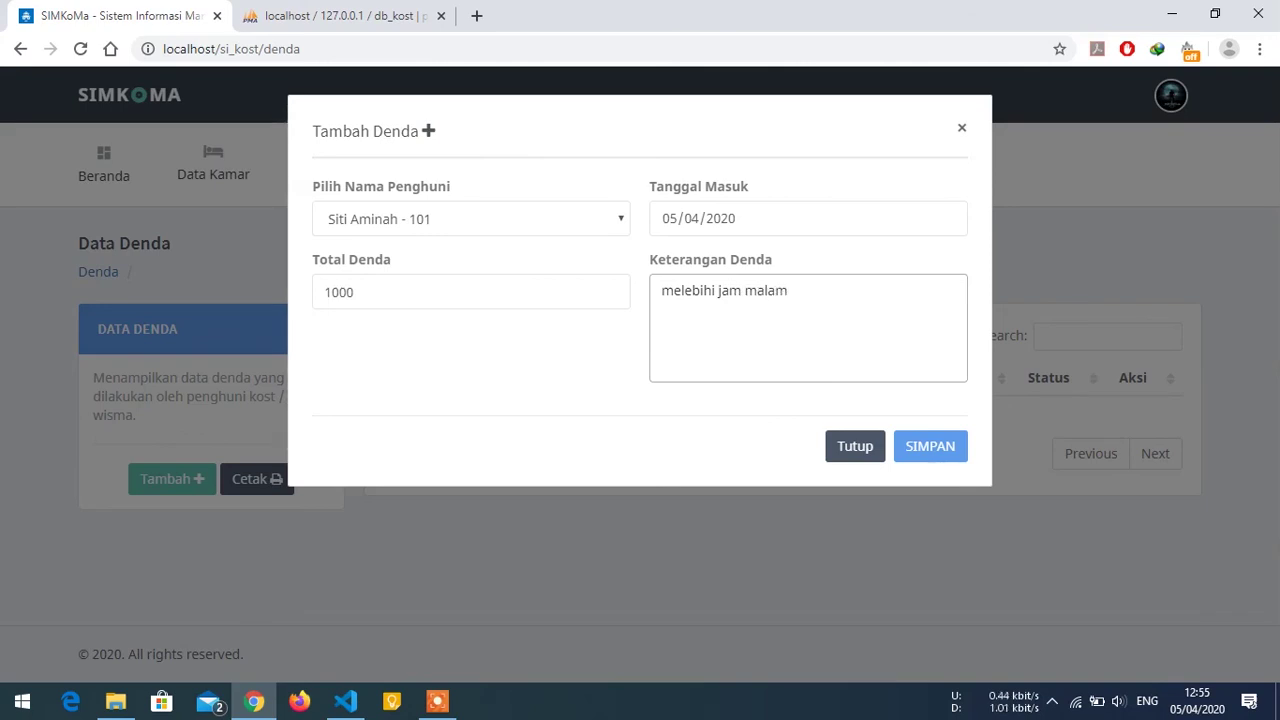
left_click(950, 453)
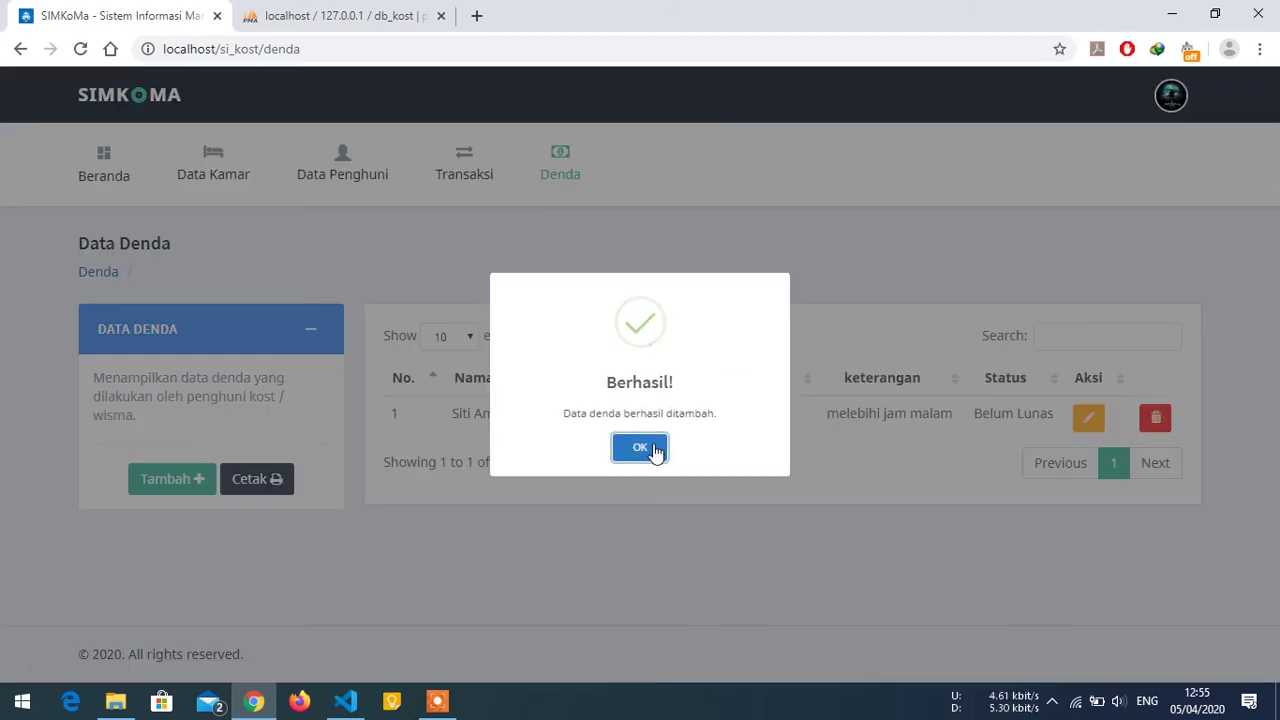
Dismiss the Berhasil! alert to see the Belum Lunas fine in Data Denda.
left_click(650, 450)
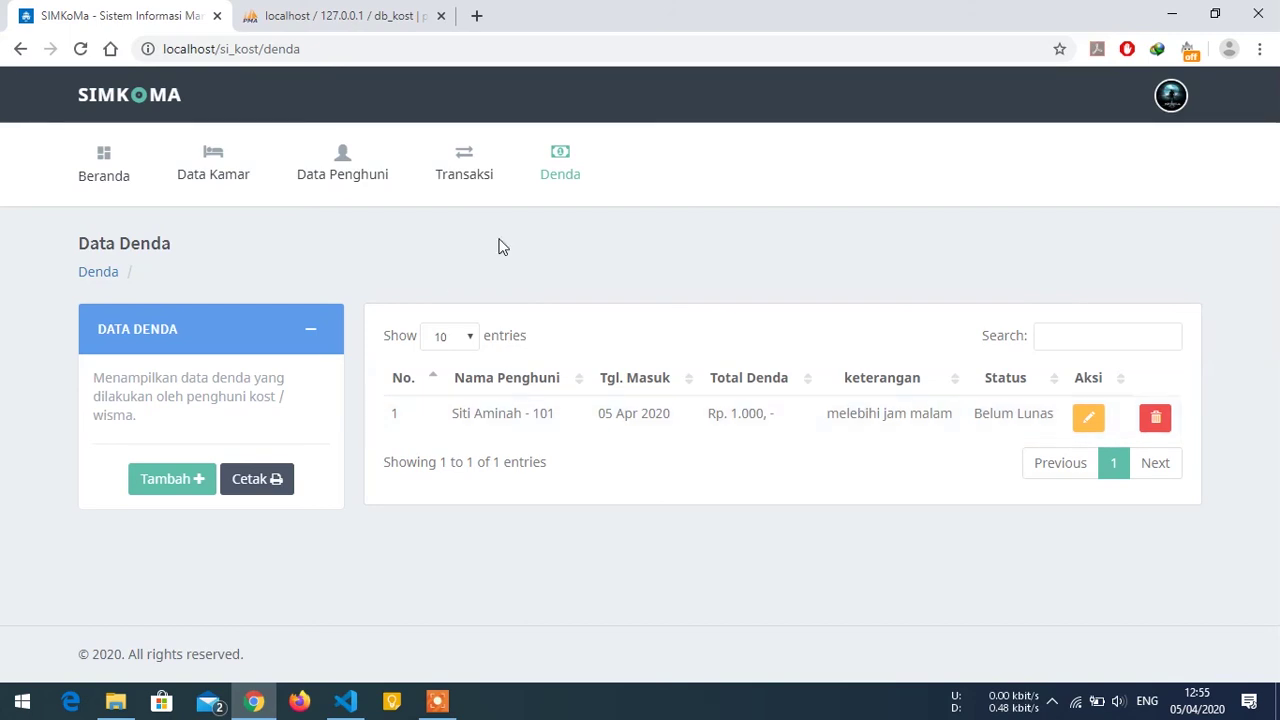
Print the fines report from Denda, save it as laporan-denda_3.pdf, and open it.
left_click(255, 480)
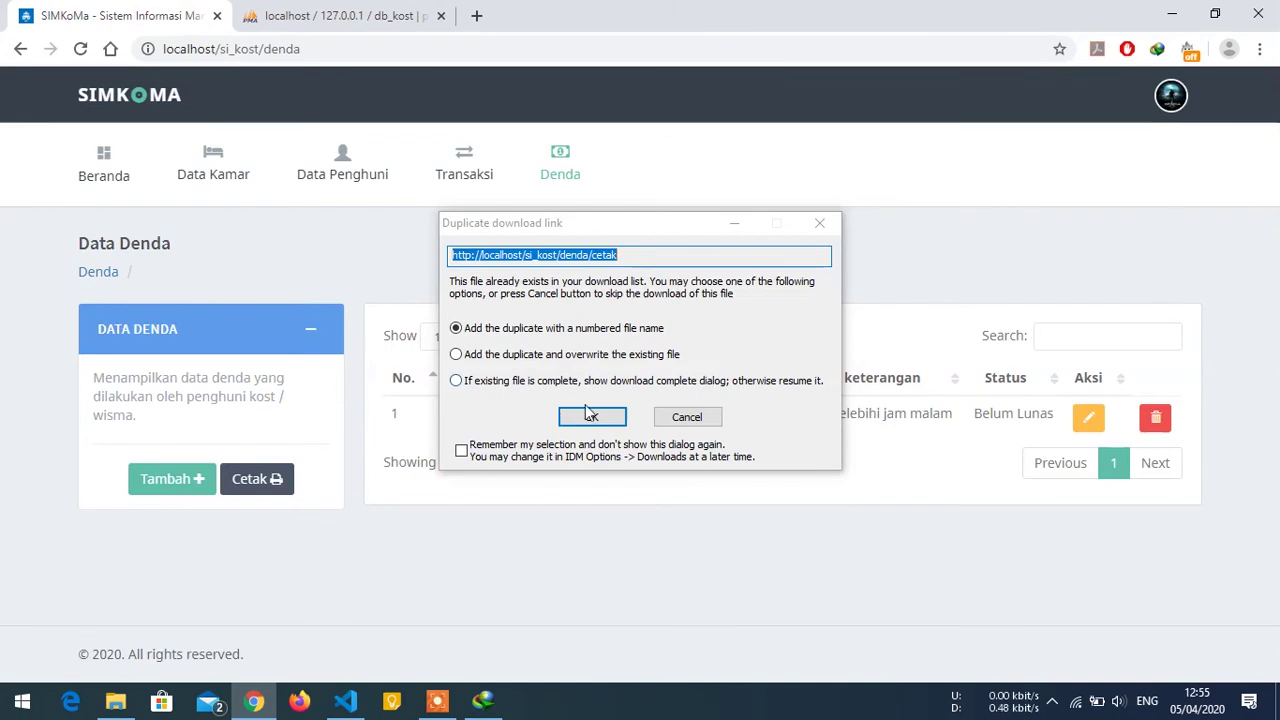
left_click(590, 420)
left_click(608, 434)
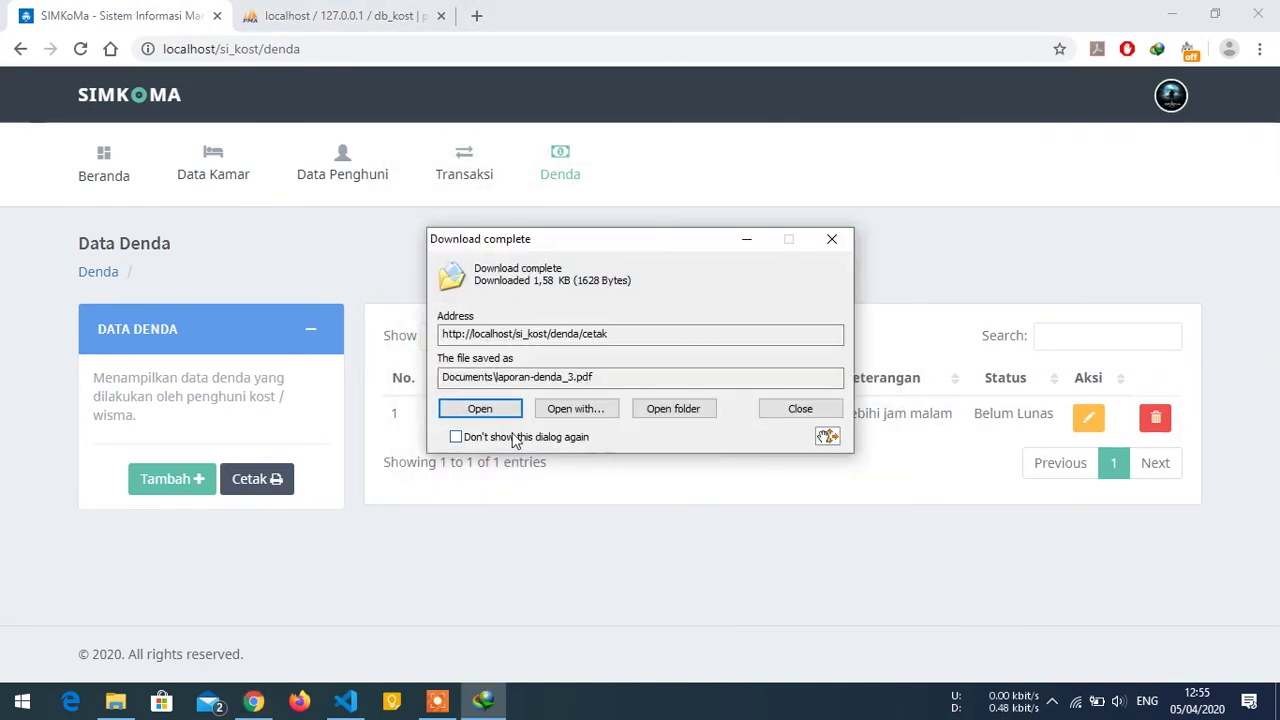
left_click(487, 413)
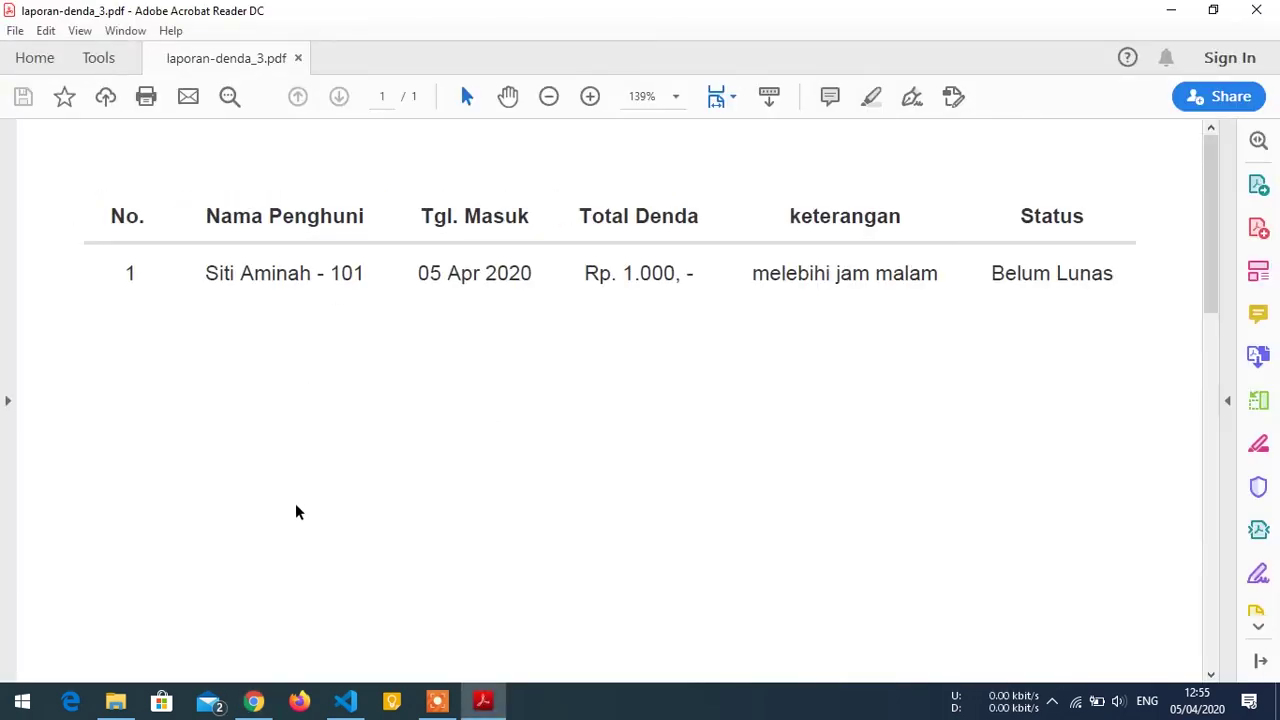
Check the 1000 Belum Lunas fine in laporan-denda_3.pdf, then close Acrobat Reader.
left_click(254, 702)
key("alt+Tab")
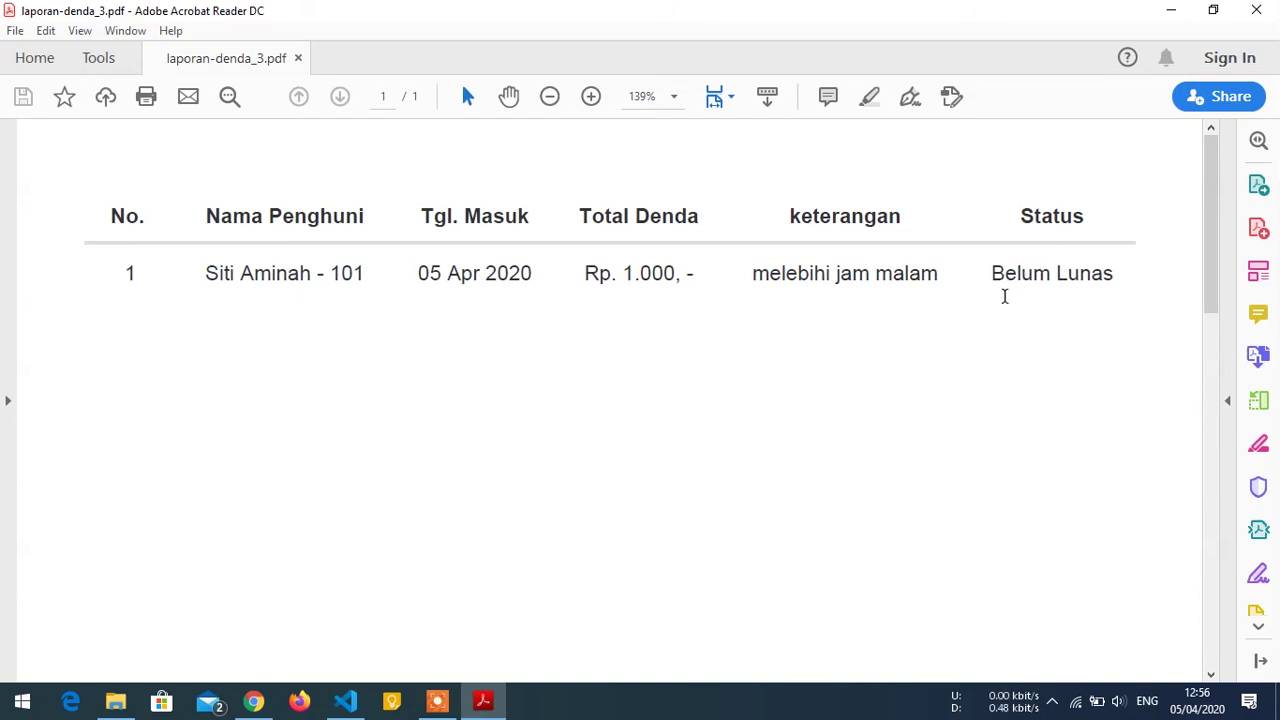
left_click(1256, 10)
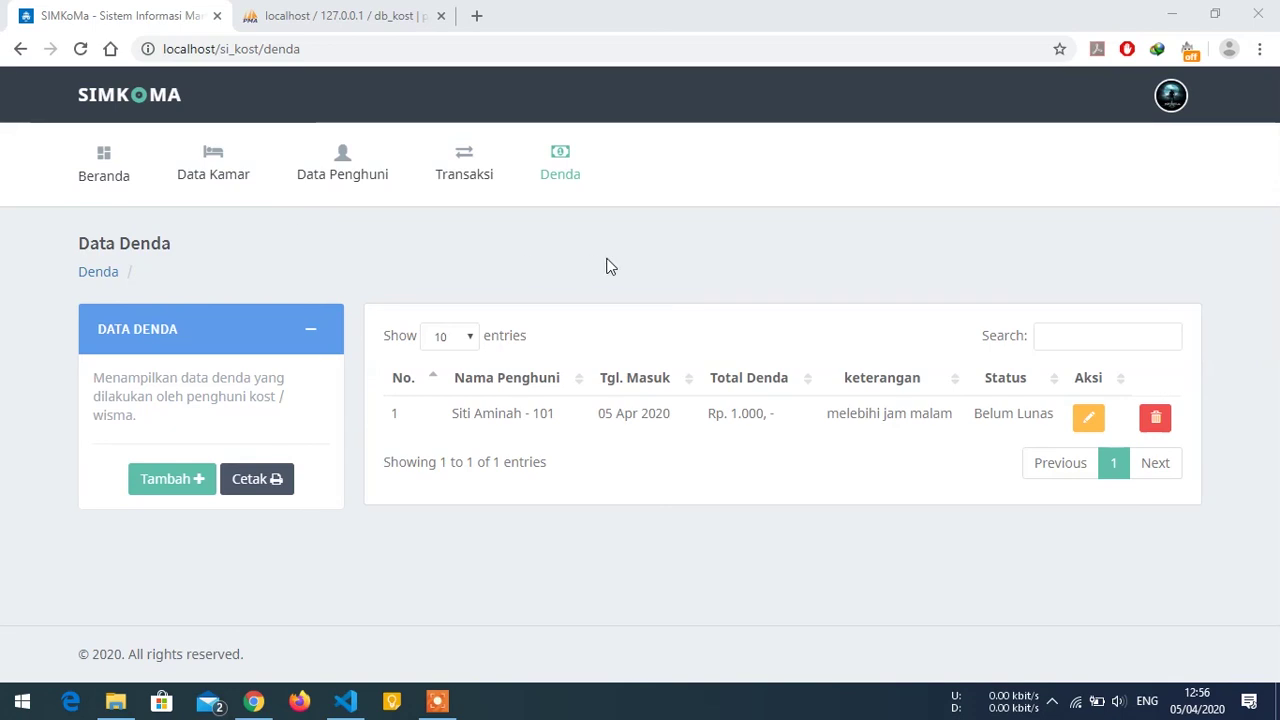
Open Kelola Profil from the account menu and put the Pengaturan Akun form in edit mode.
left_click(1168, 104)
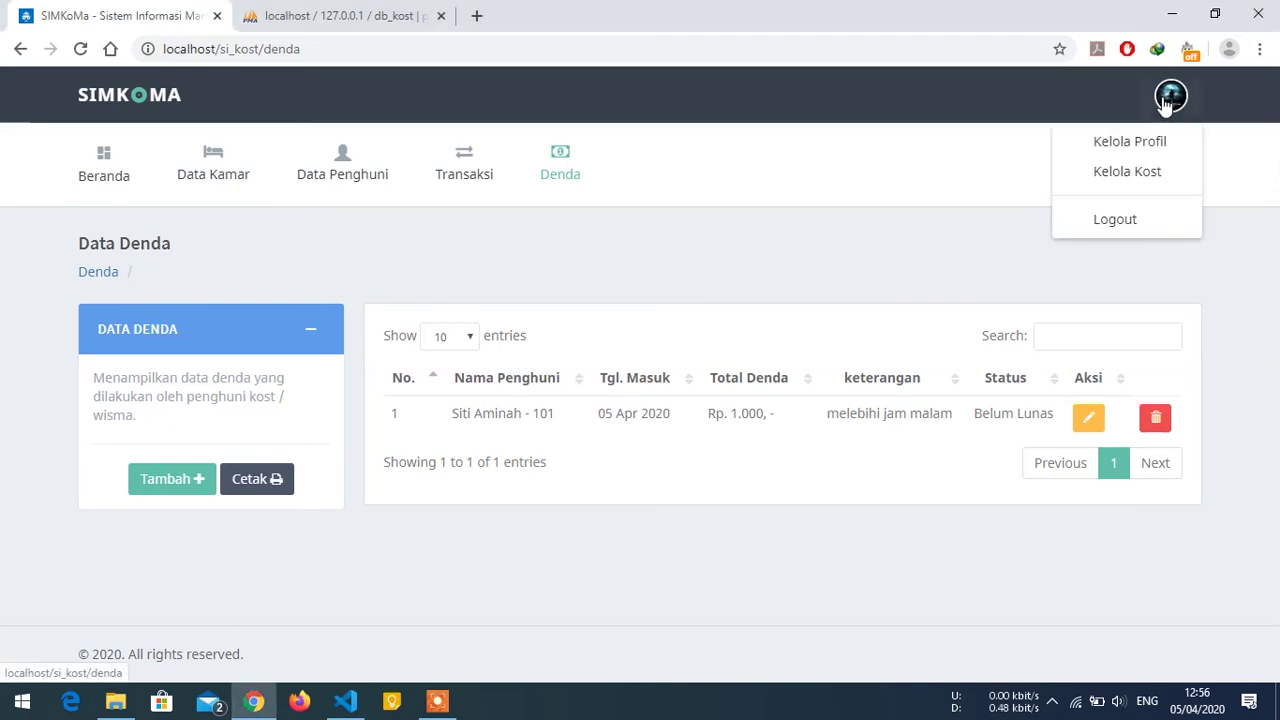
left_click(1117, 150)
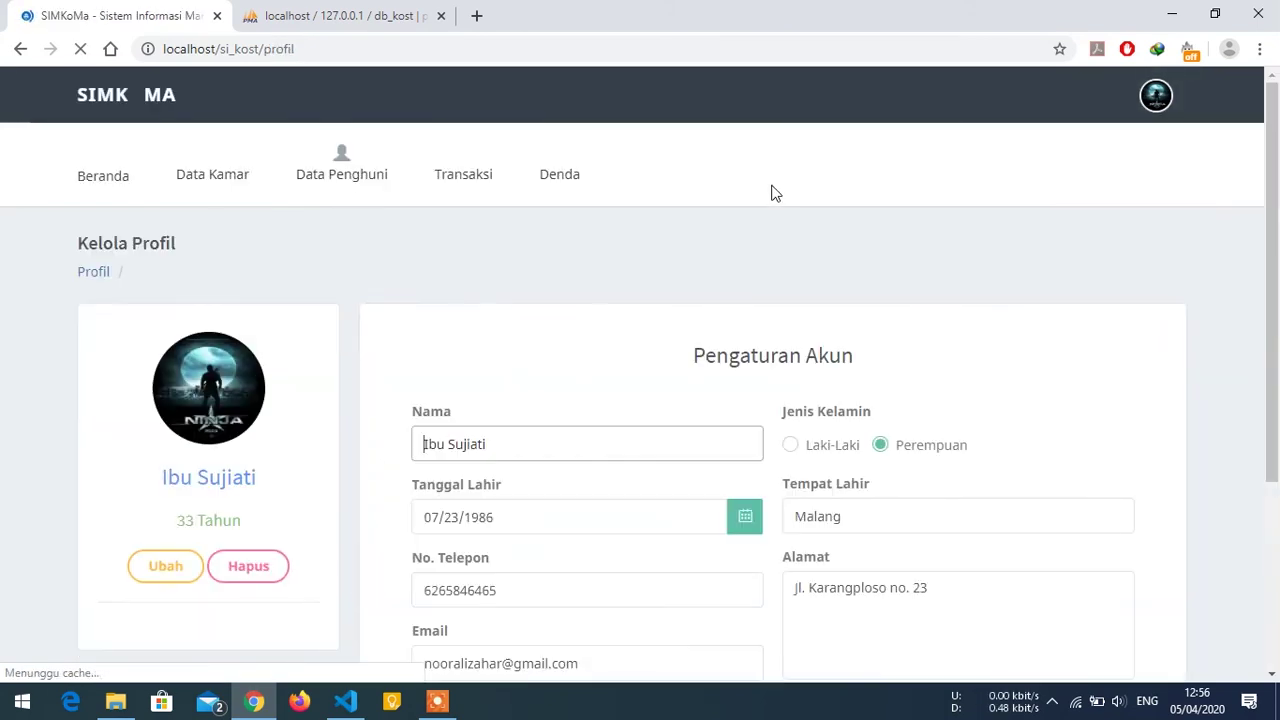
scroll(771, 194, "down", 1)
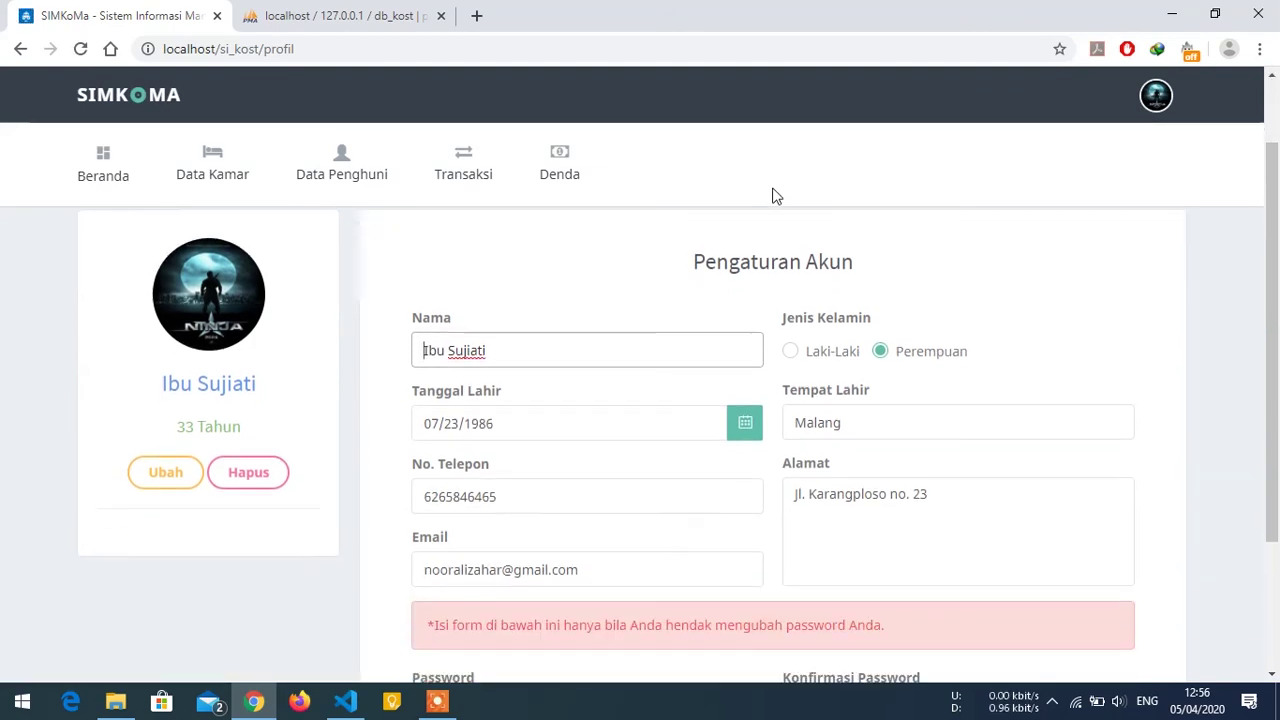
scroll(566, 271, "up", 1)
left_click_drag(1277, 237, 1274, 270)
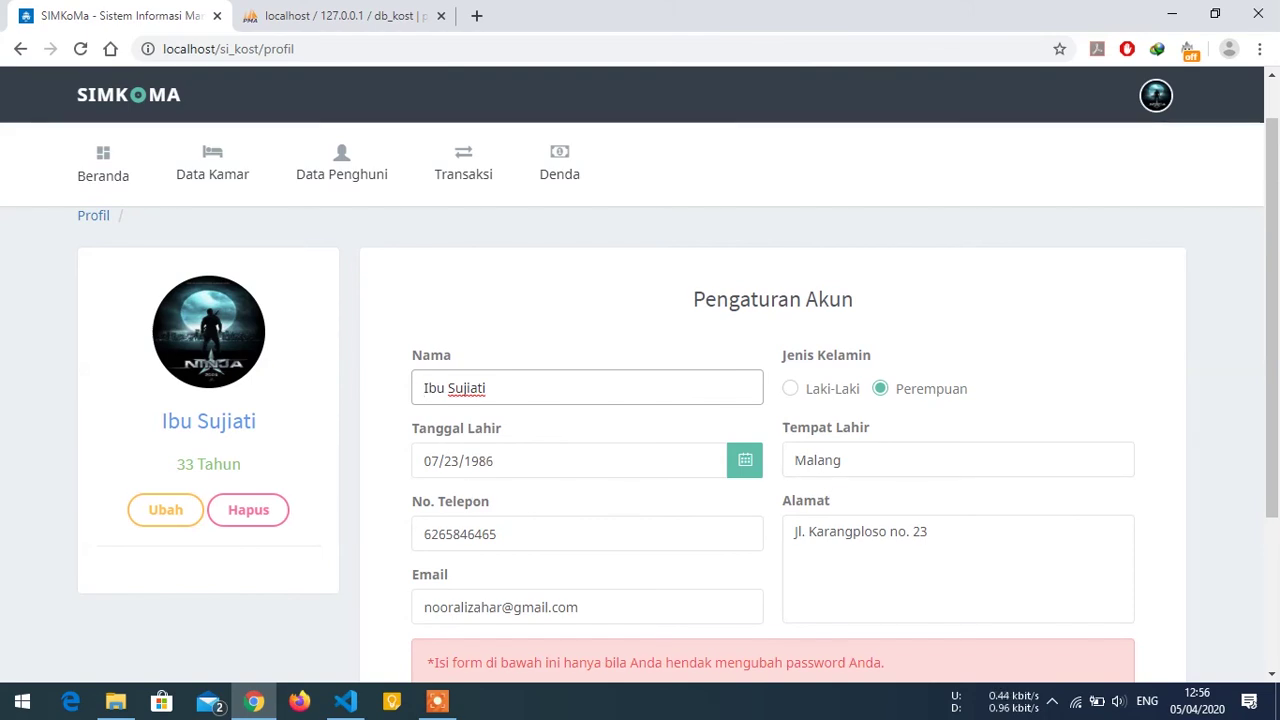
scroll(591, 497, "down", 3)
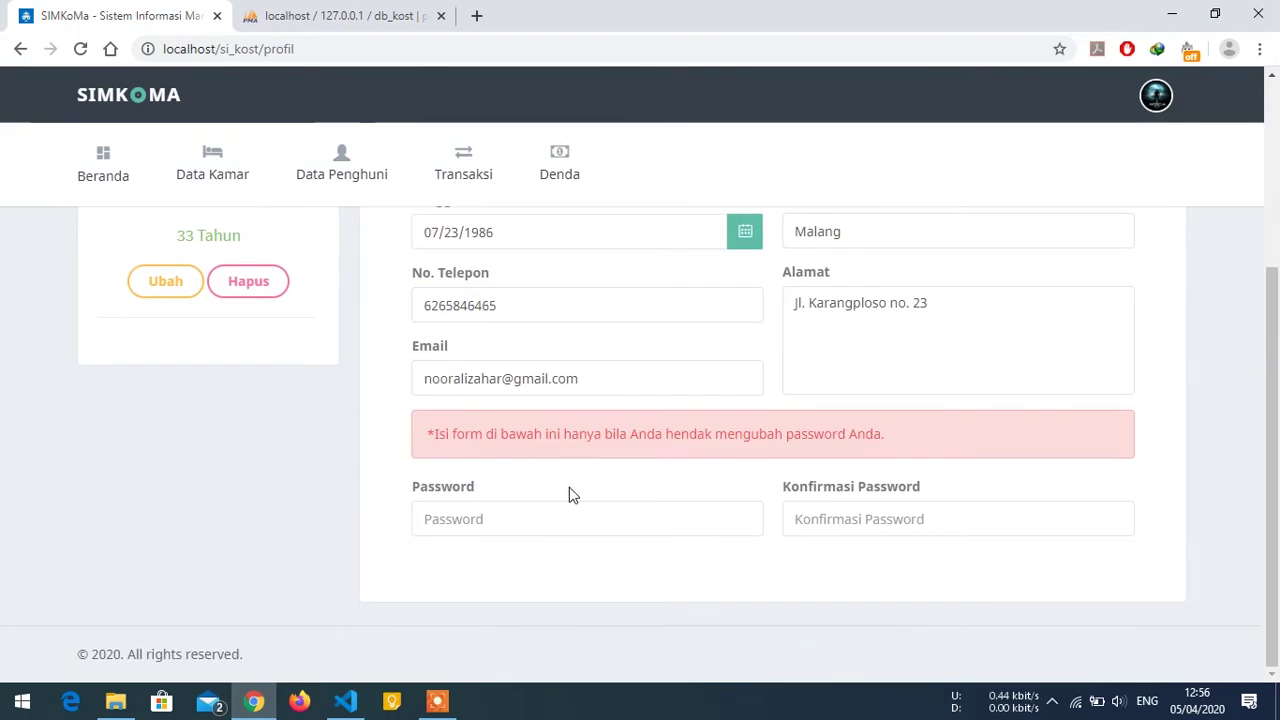
scroll(750, 492, "up", 2)
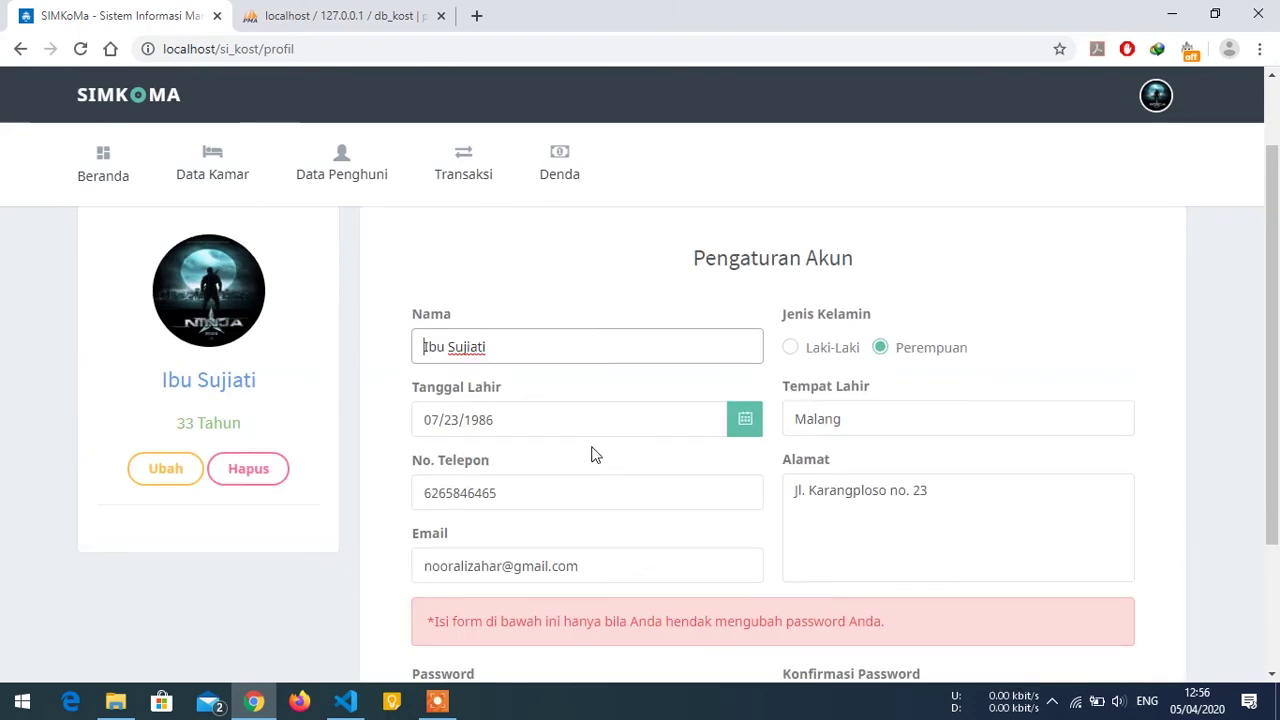
scroll(445, 460, "up", 1)
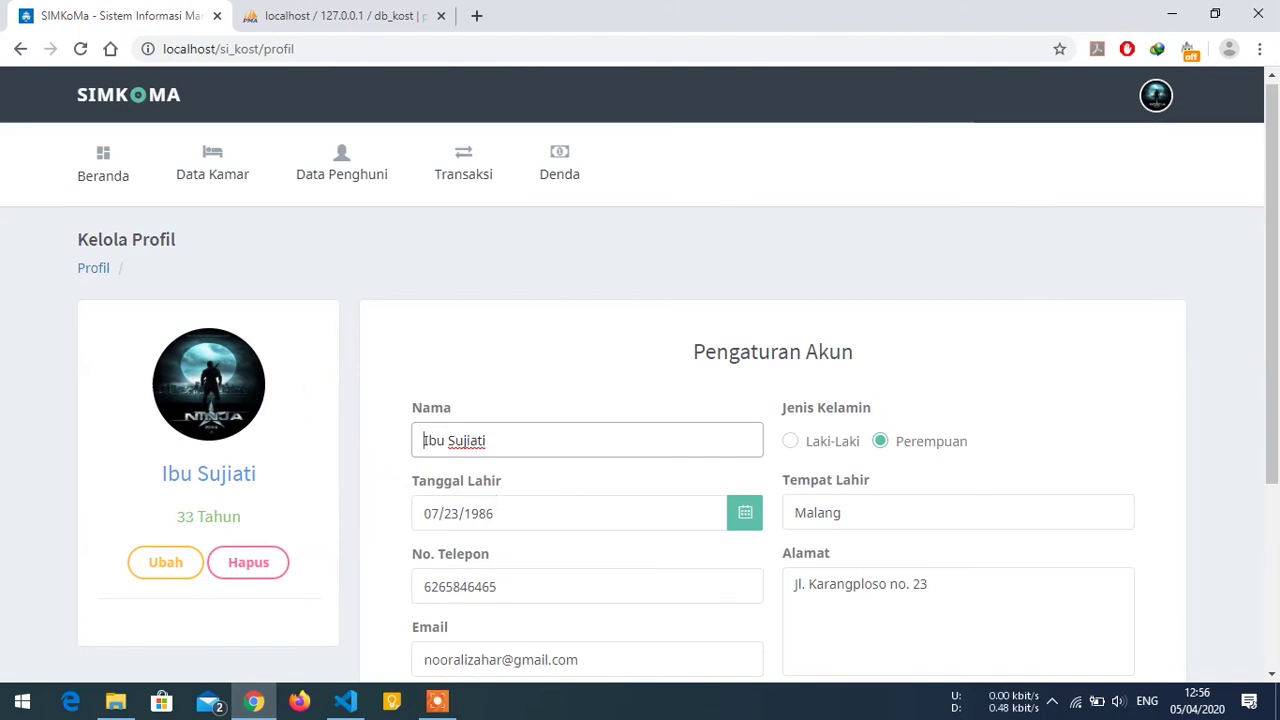
left_click(179, 558)
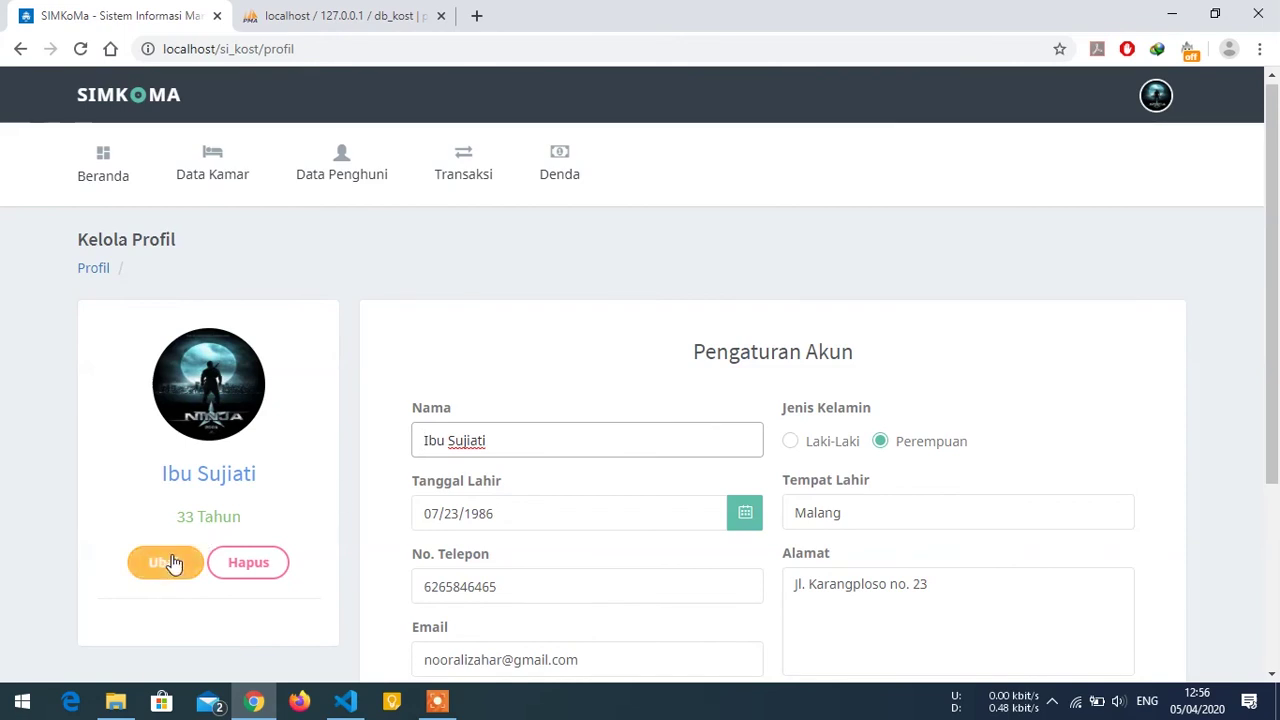
In the photo picker, browse to Local Disk (E:) > Images > other.
left_click(585, 440)
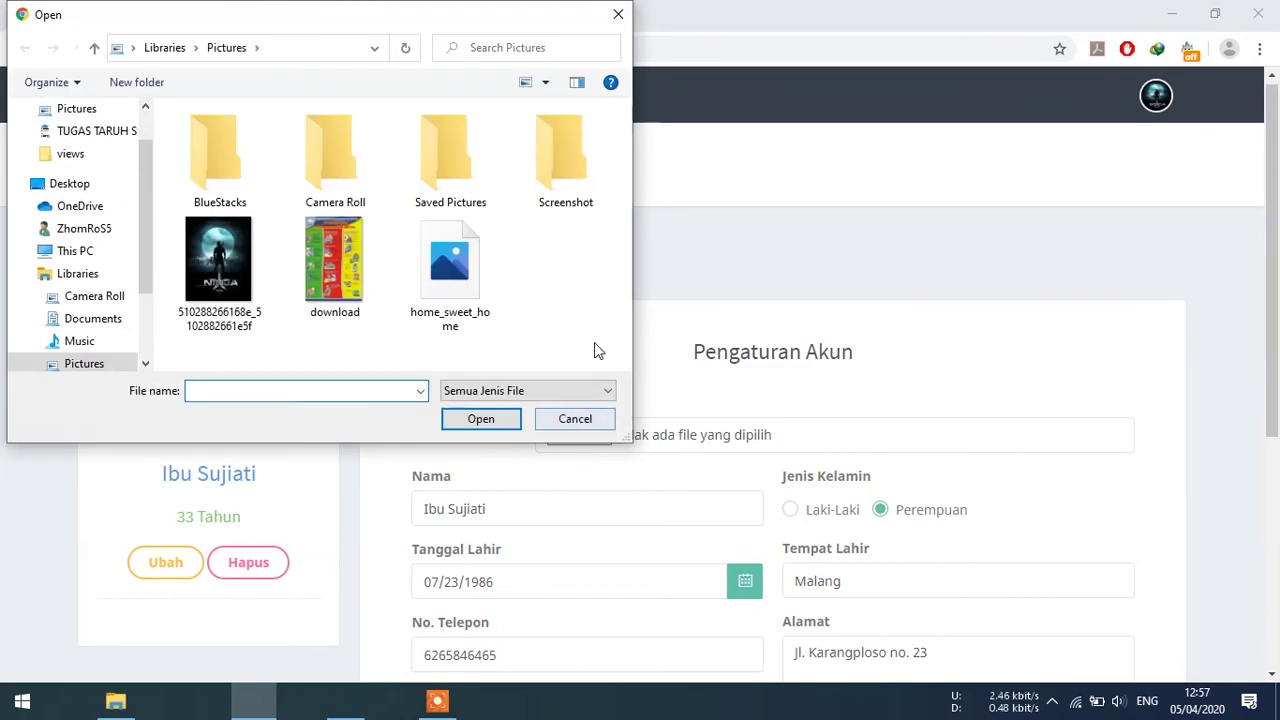
scroll(400, 238, "down", 1)
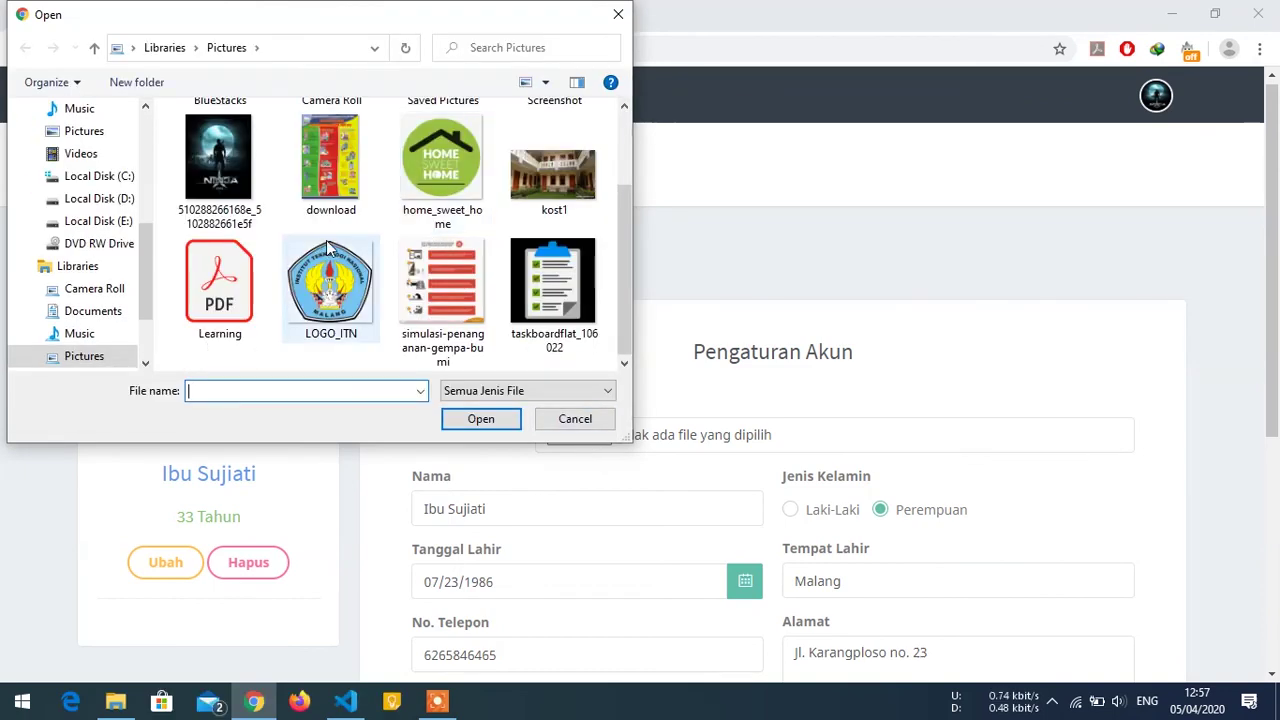
scroll(300, 245, "up", 1)
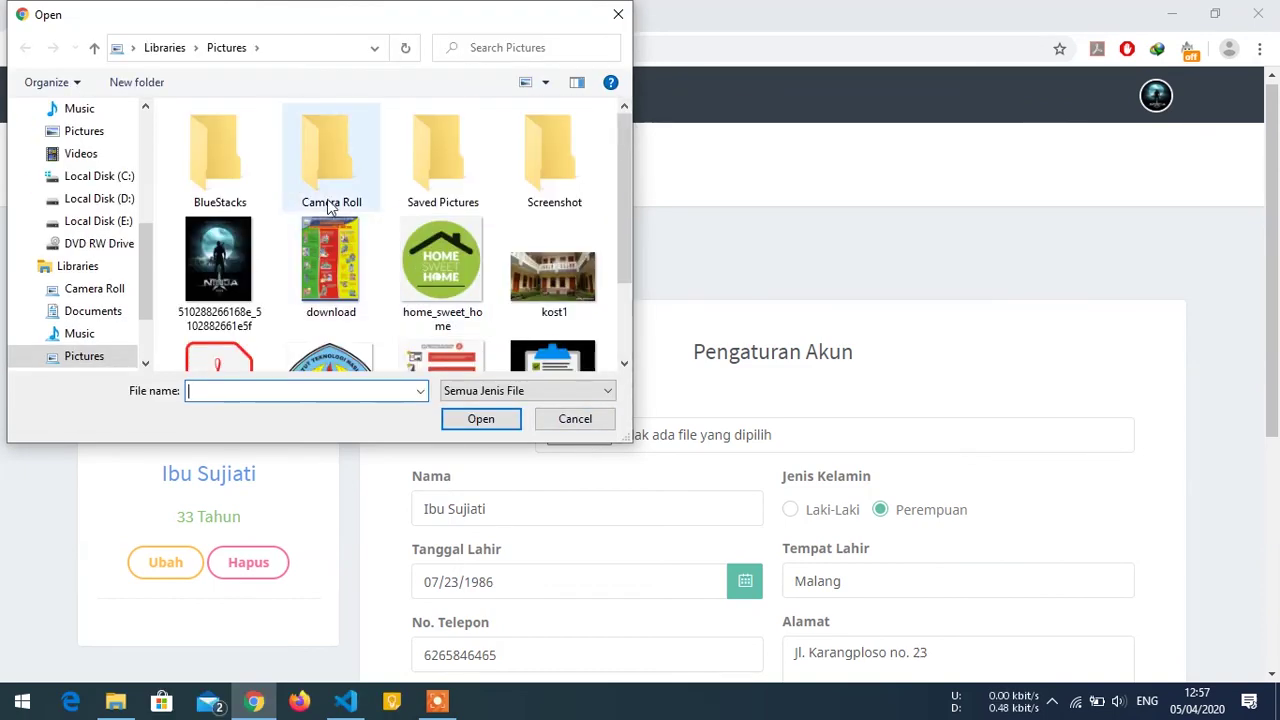
double_click(415, 168)
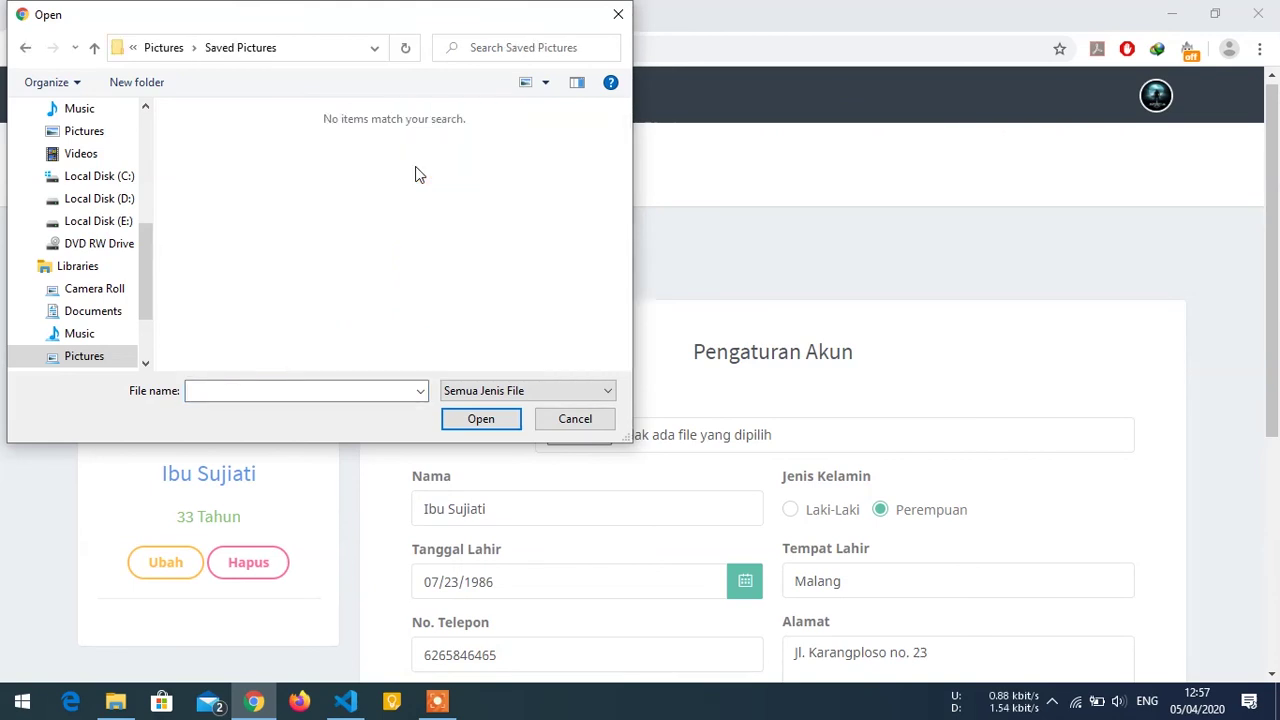
left_click(166, 48)
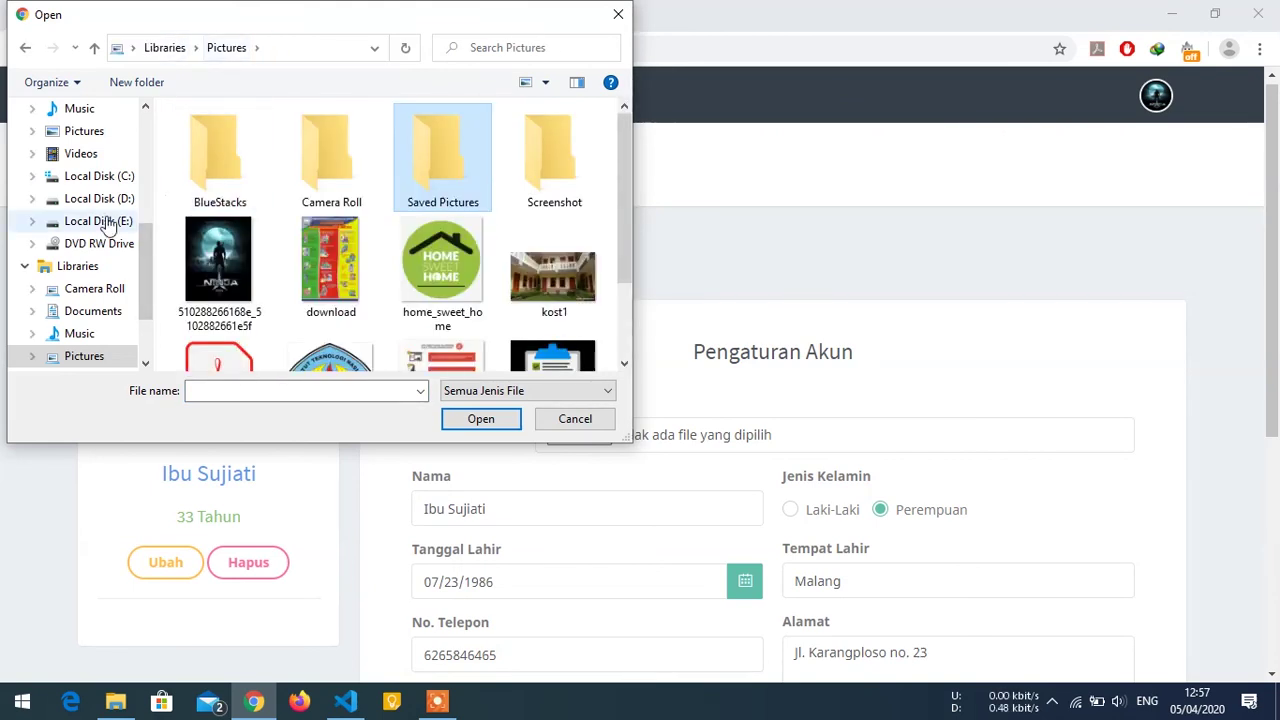
left_click(105, 221)
left_click(210, 220)
double_click(210, 220)
double_click(232, 156)
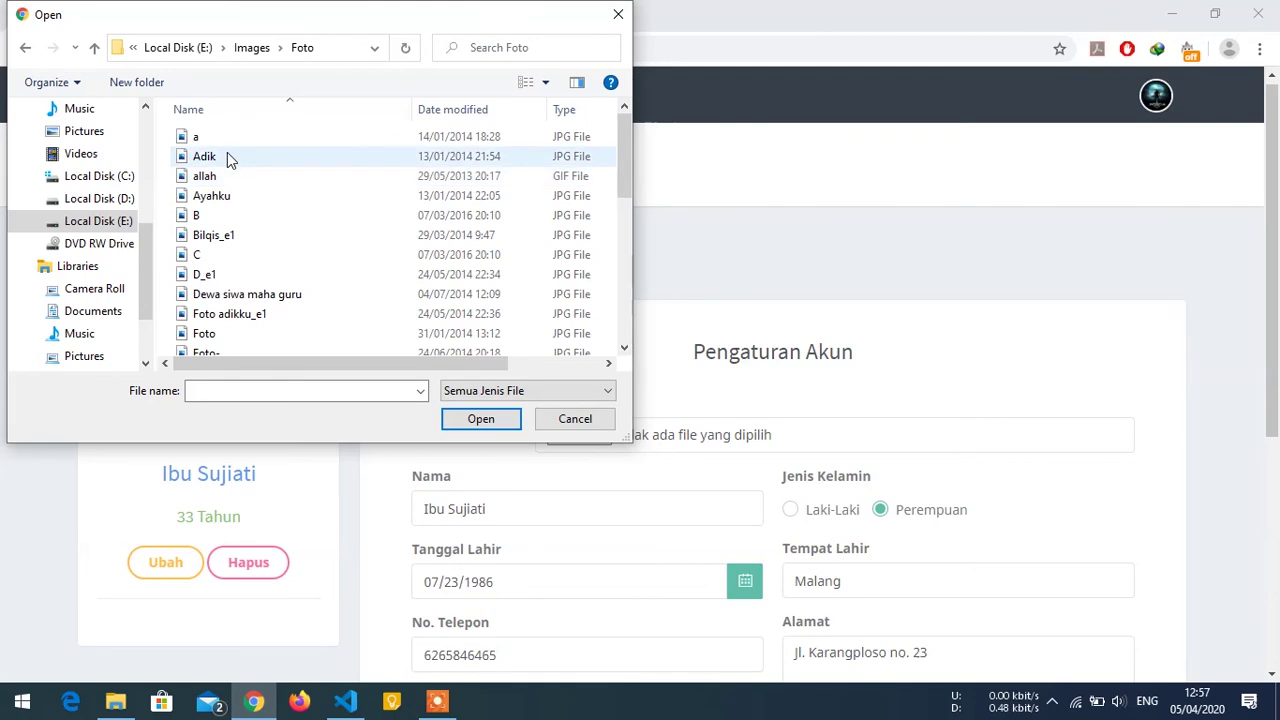
left_click(251, 47)
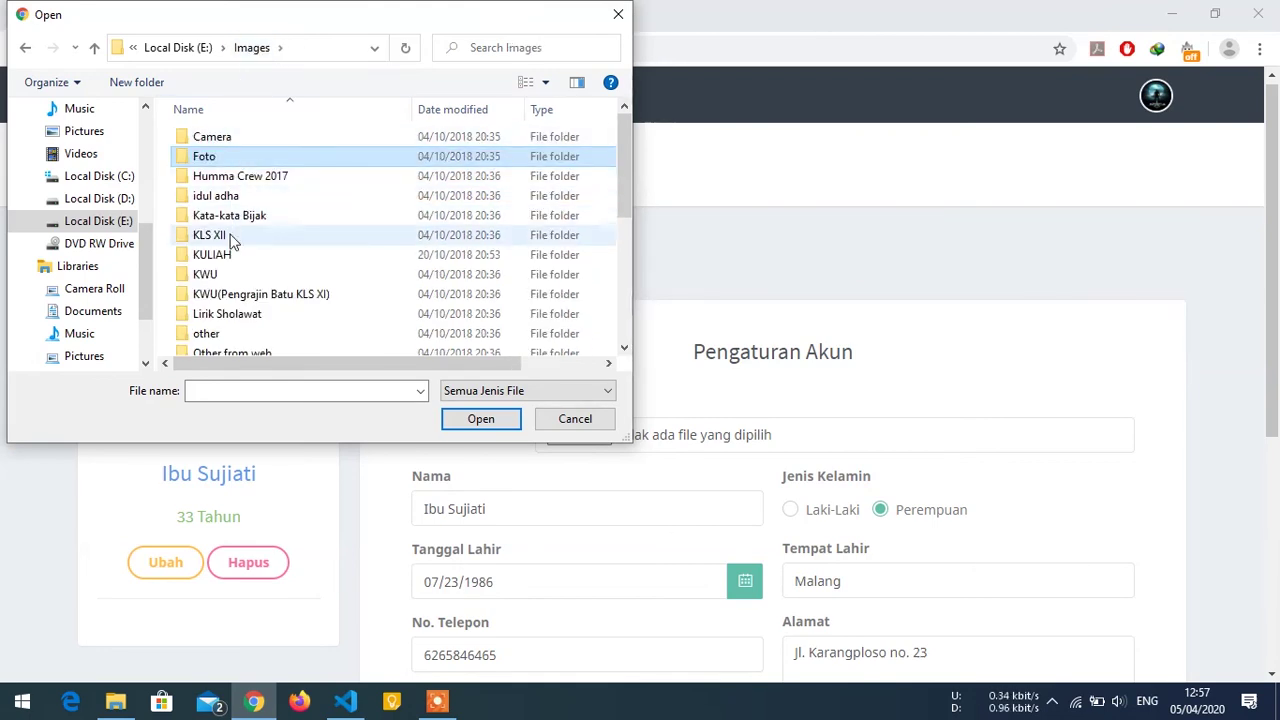
double_click(226, 271)
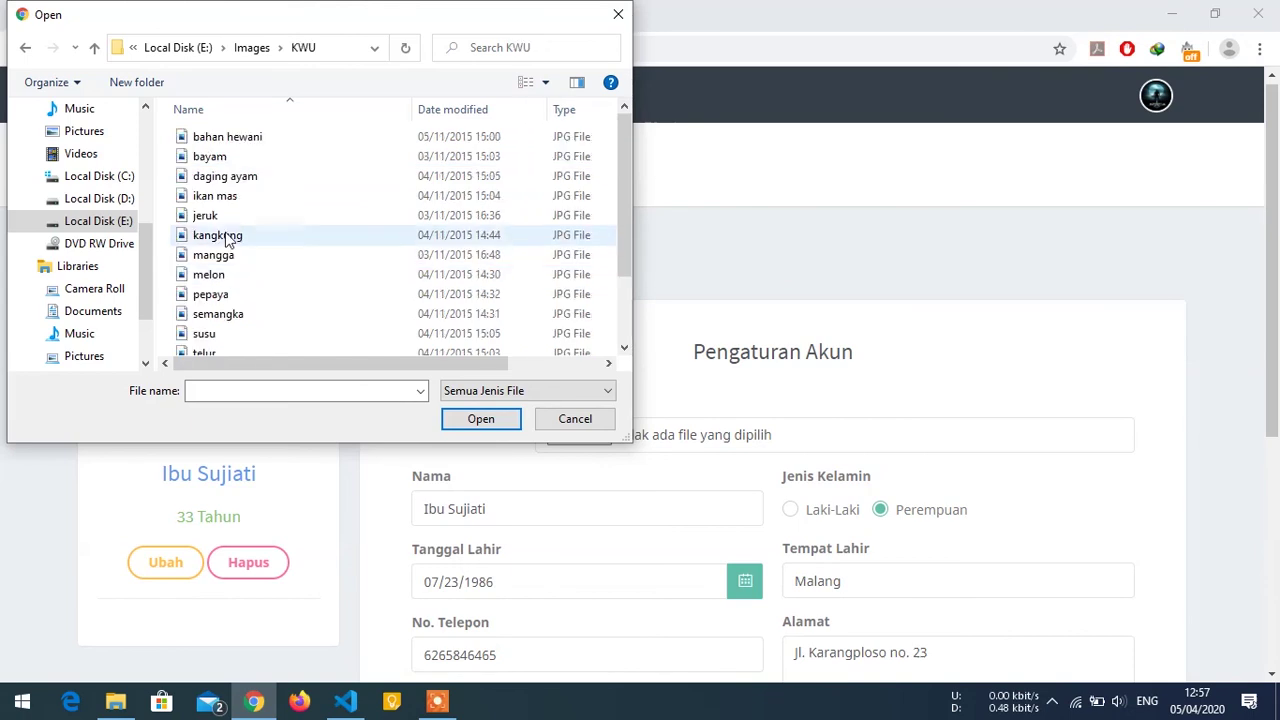
left_click(252, 47)
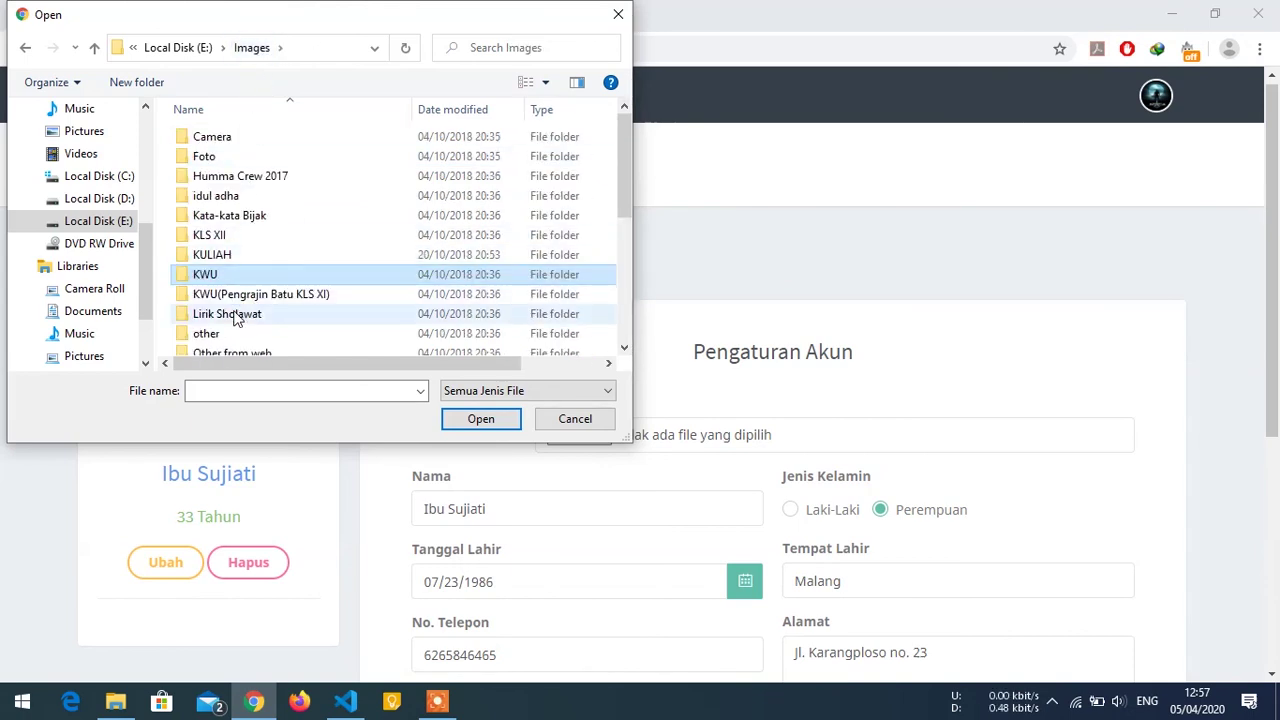
scroll(231, 250, "down", 2)
double_click(212, 227)
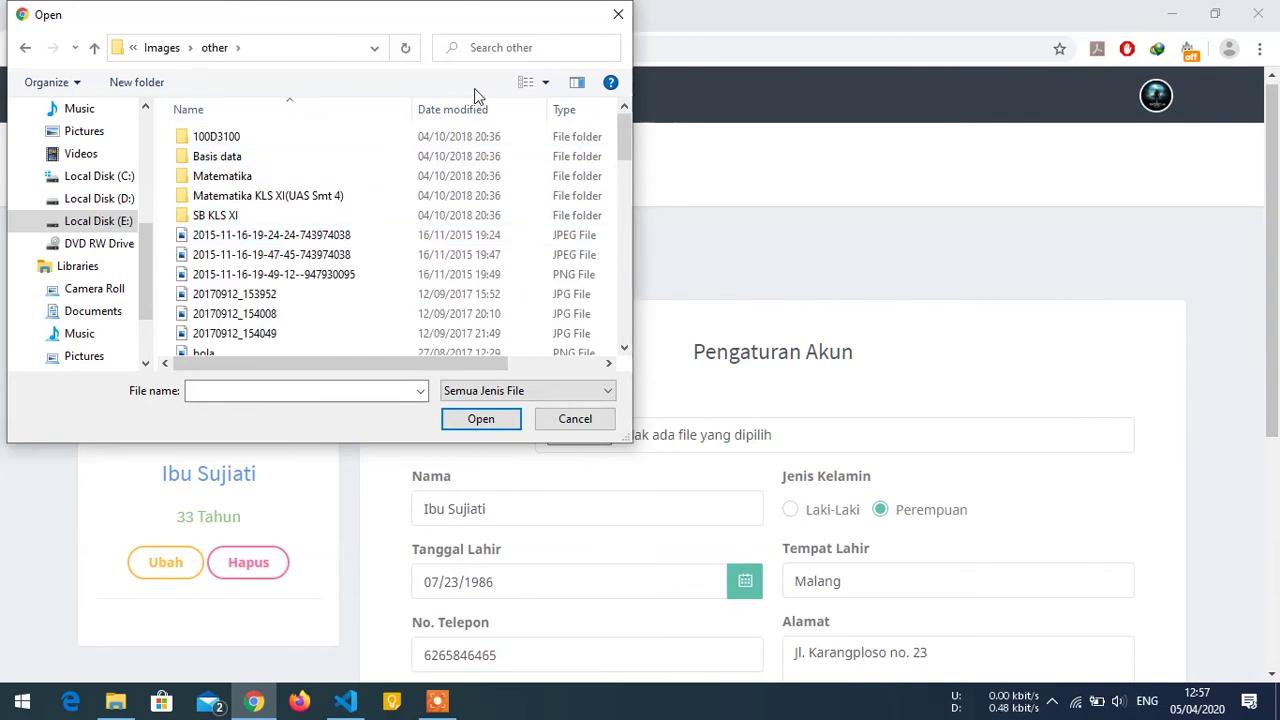
Switch to large thumbnails and choose Deadpool.jpg as the profile photo.
left_click(527, 82)
left_click(527, 82)
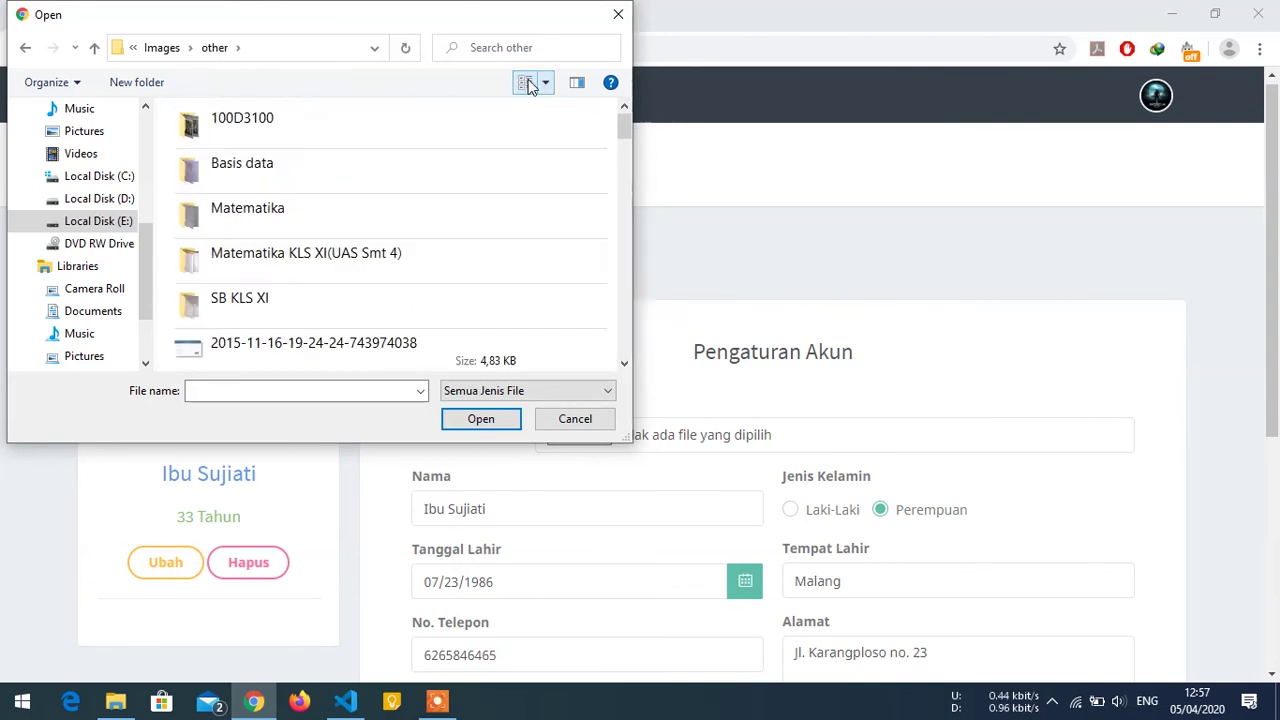
left_click(528, 83)
left_click(527, 84)
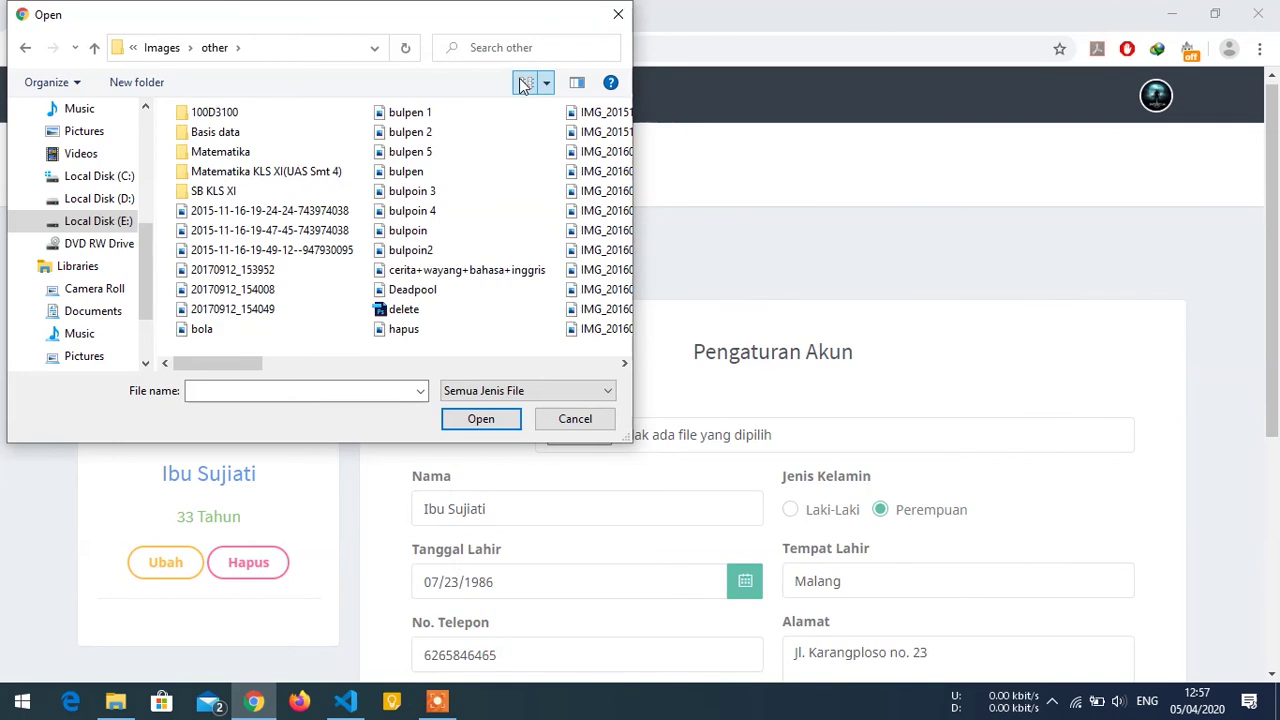
left_click(524, 84)
left_click(524, 84)
left_click(524, 84)
left_click(524, 84)
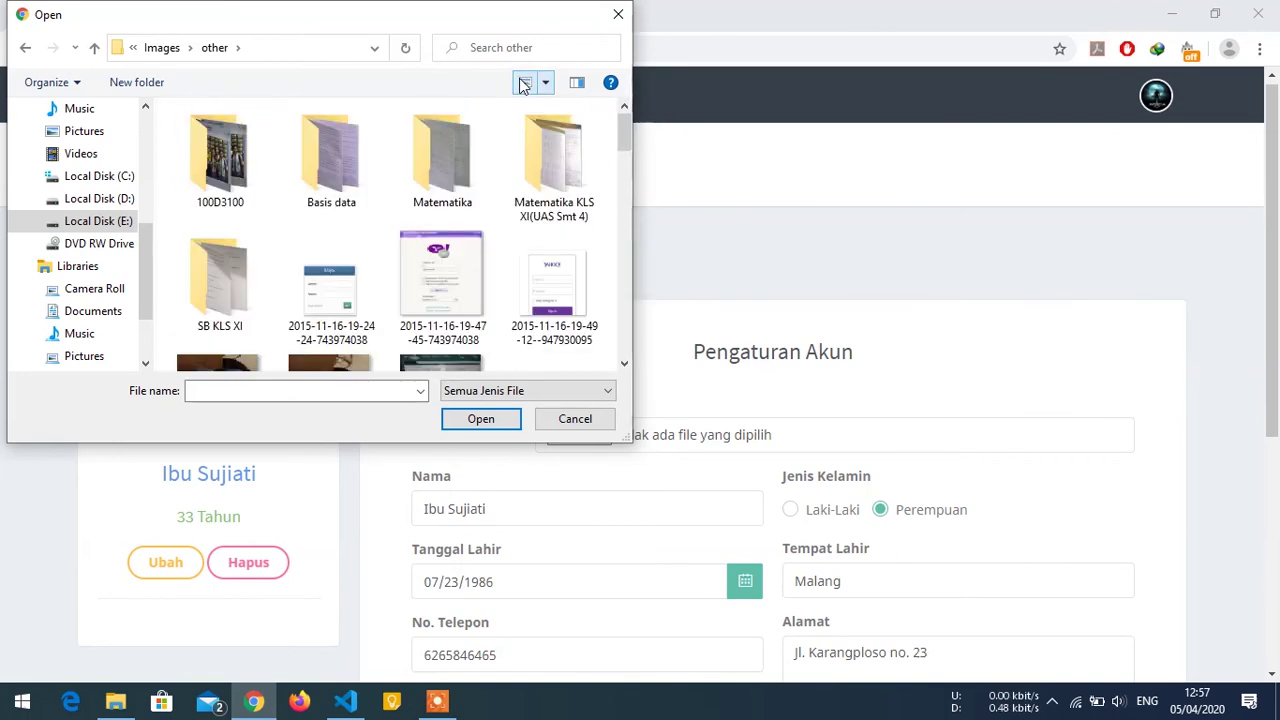
scroll(416, 230, "down", 5)
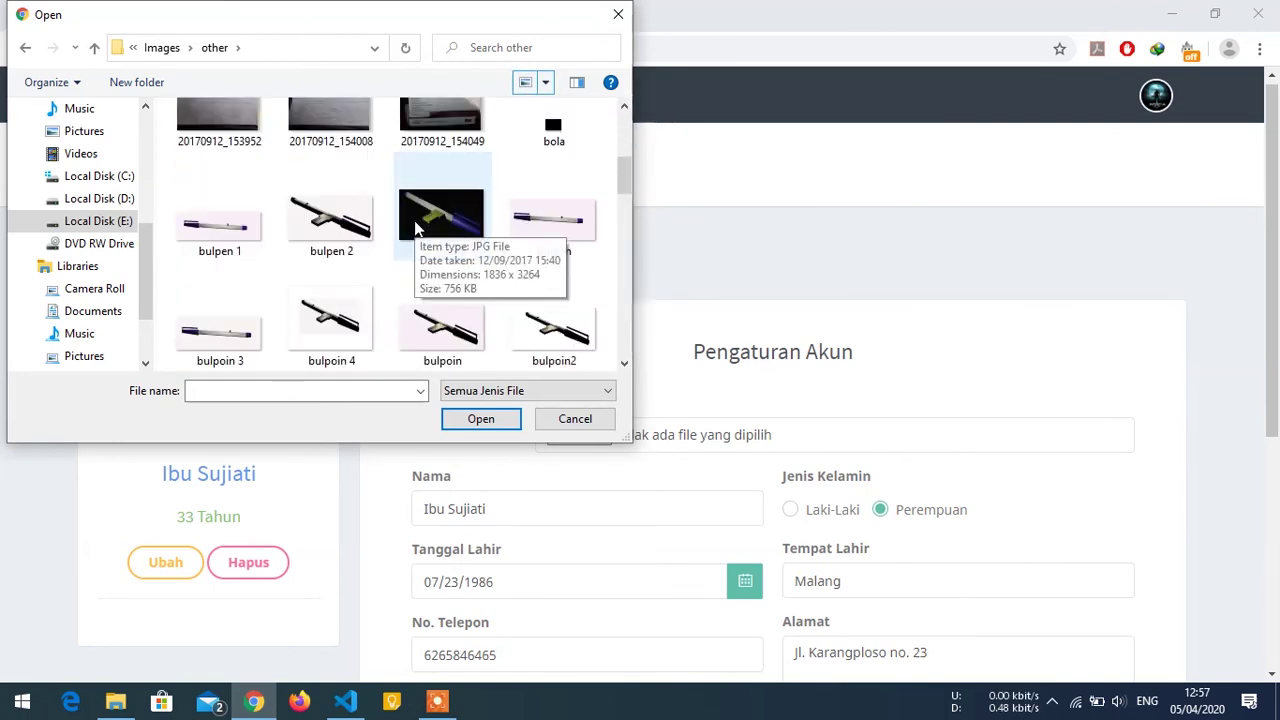
scroll(416, 230, "down", 5)
left_click(338, 200)
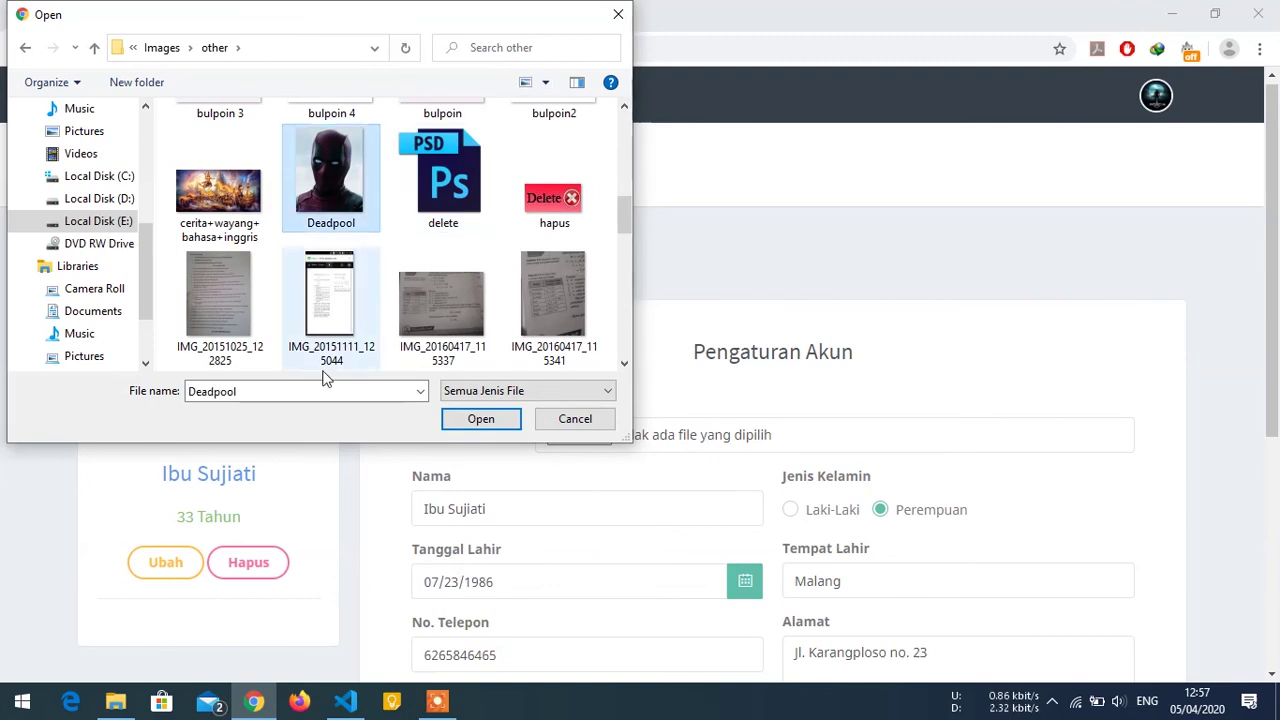
left_click(480, 419)
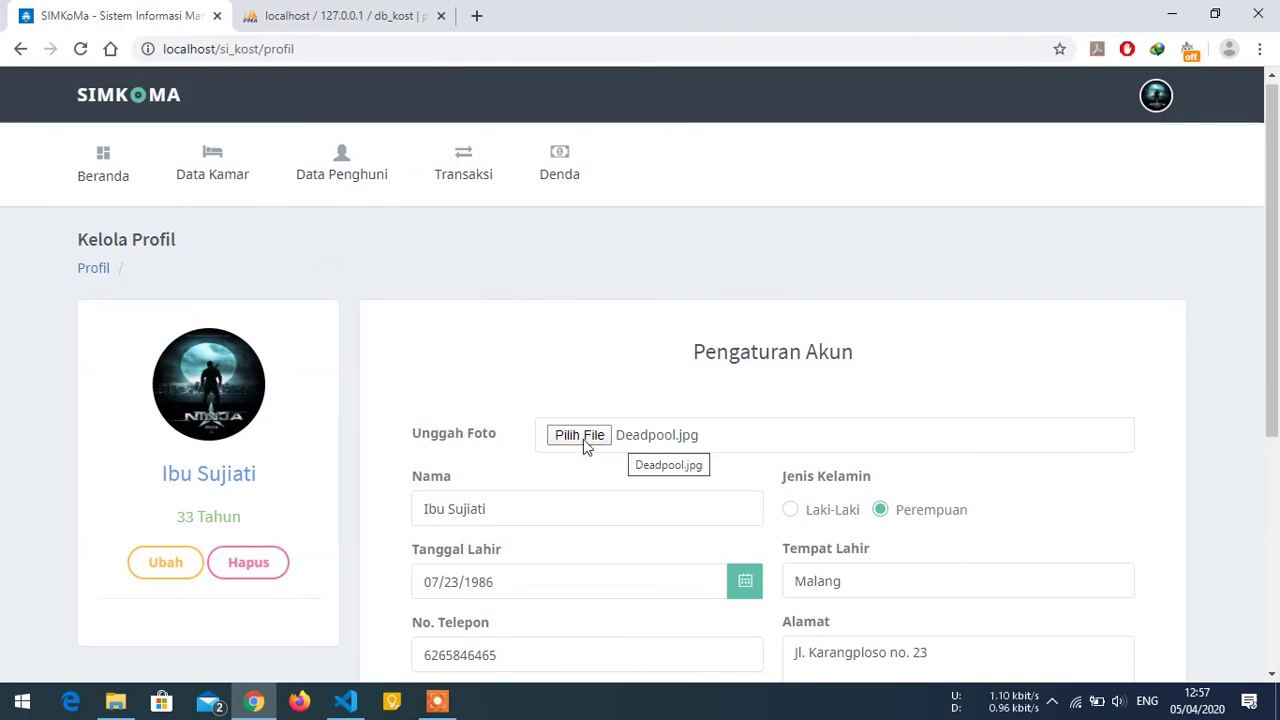
scroll(640, 445, "down", 2)
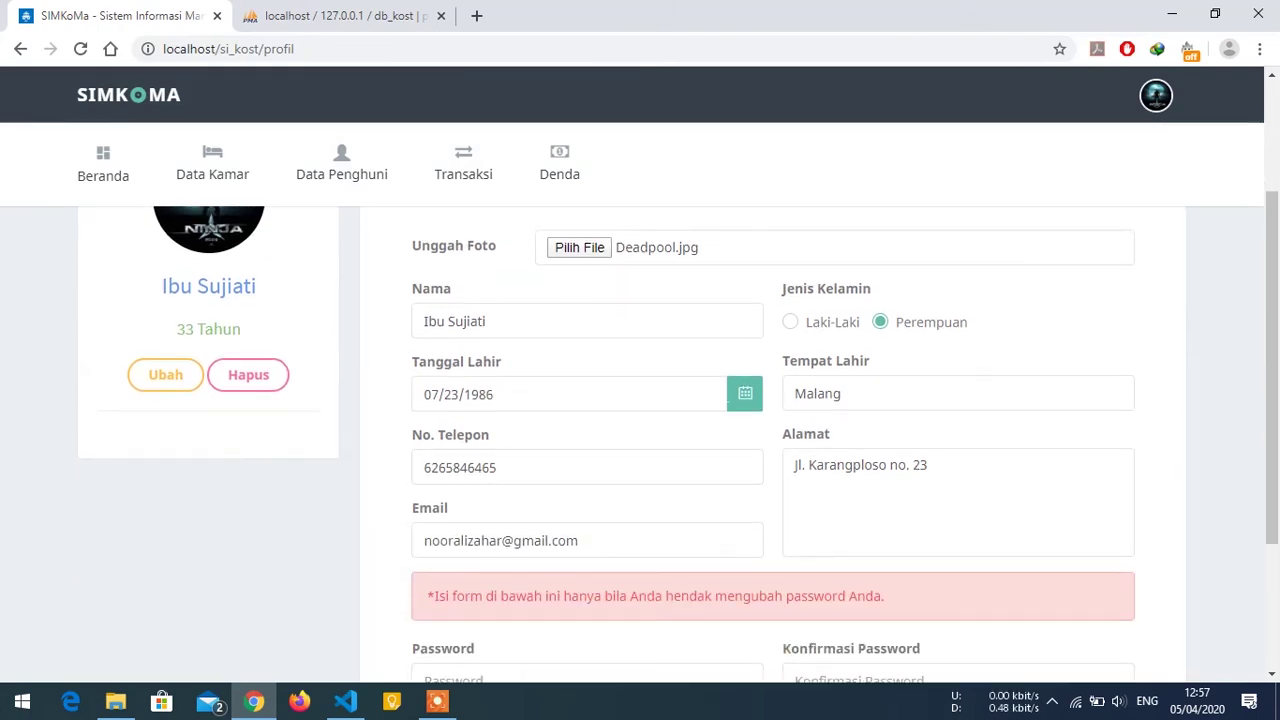
left_click(722, 410)
scroll(675, 361, "up", 1)
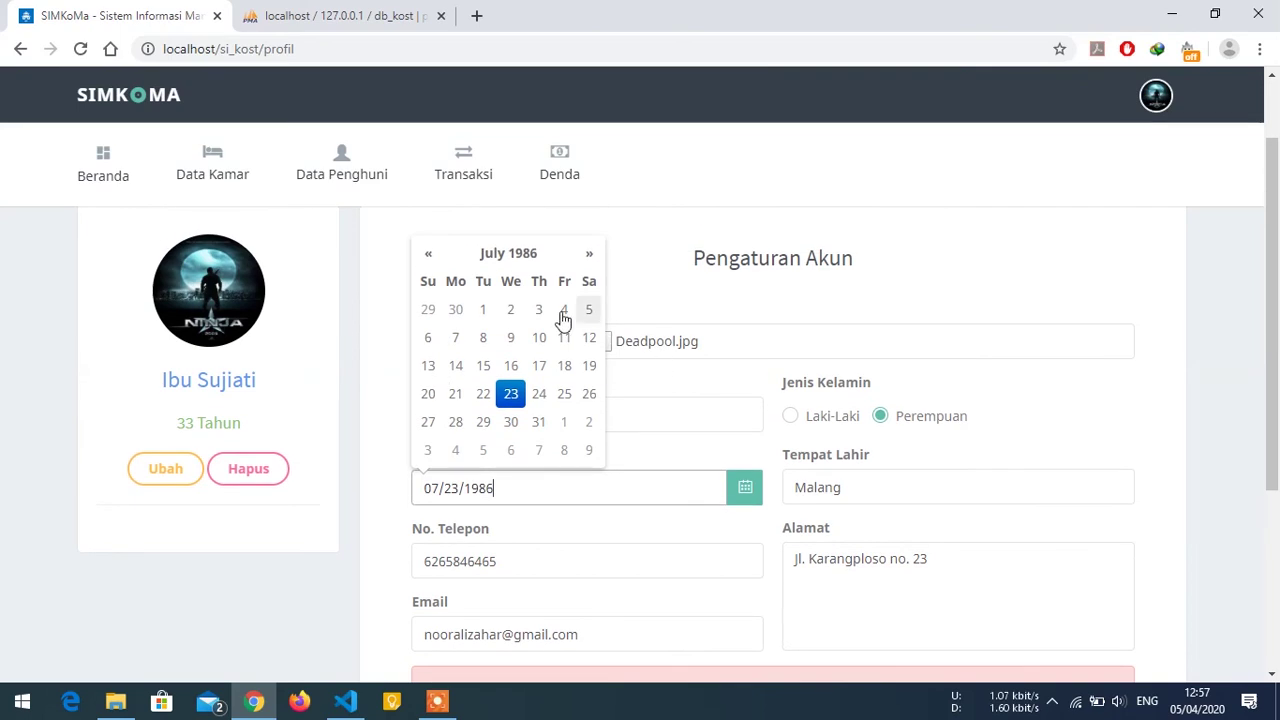
left_click(496, 270)
left_click(485, 330)
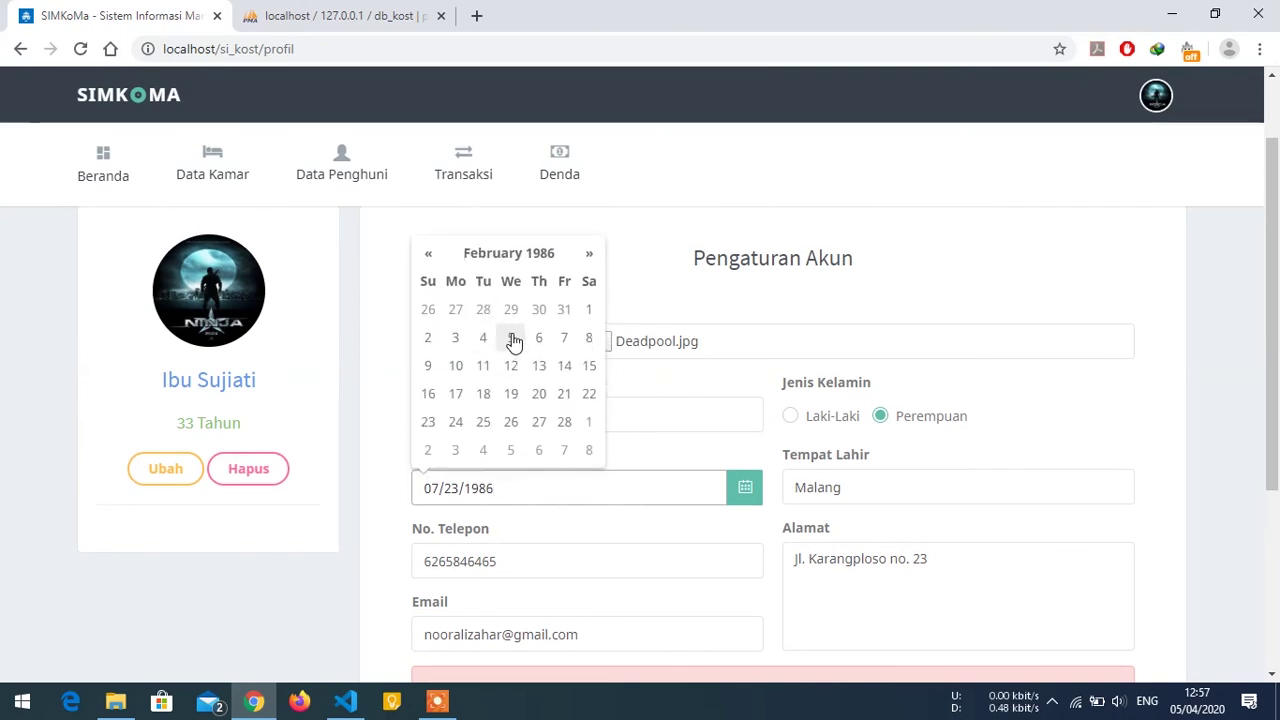
left_click(511, 337)
Save the profile and confirm the Deadpool photo and age 34 appear.
scroll(630, 453, "down", 1)
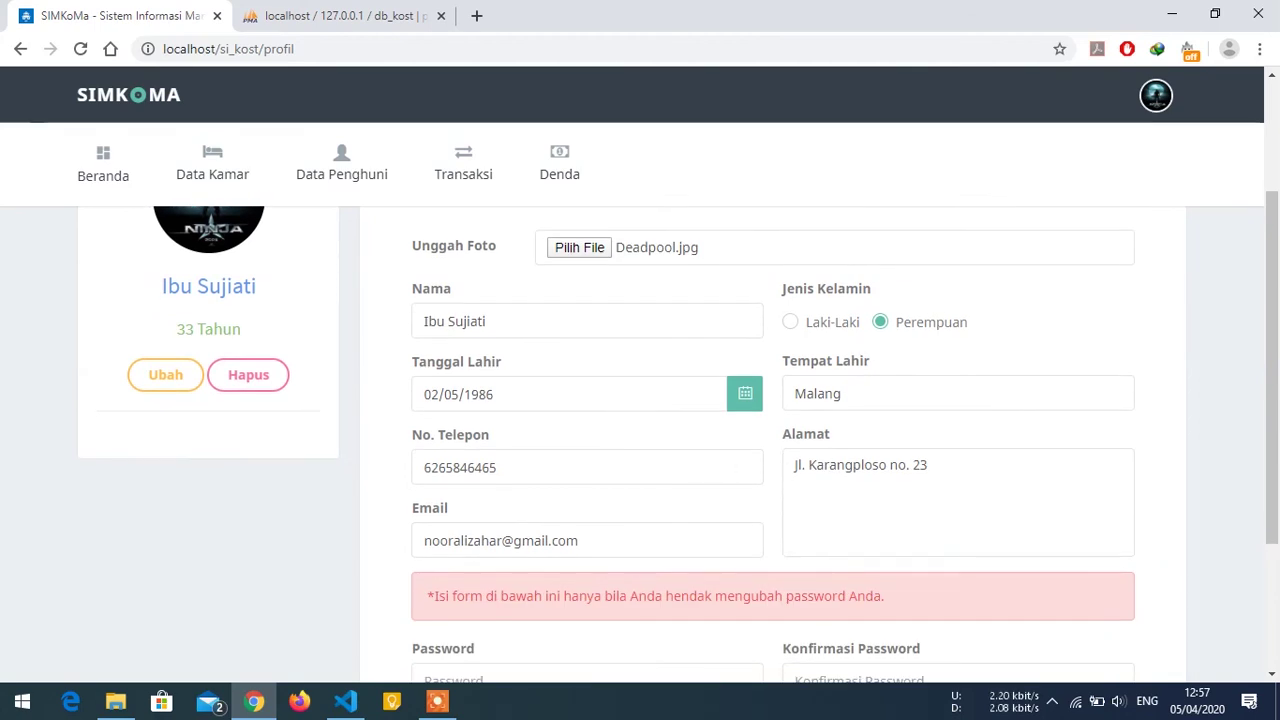
scroll(642, 450, "down", 2)
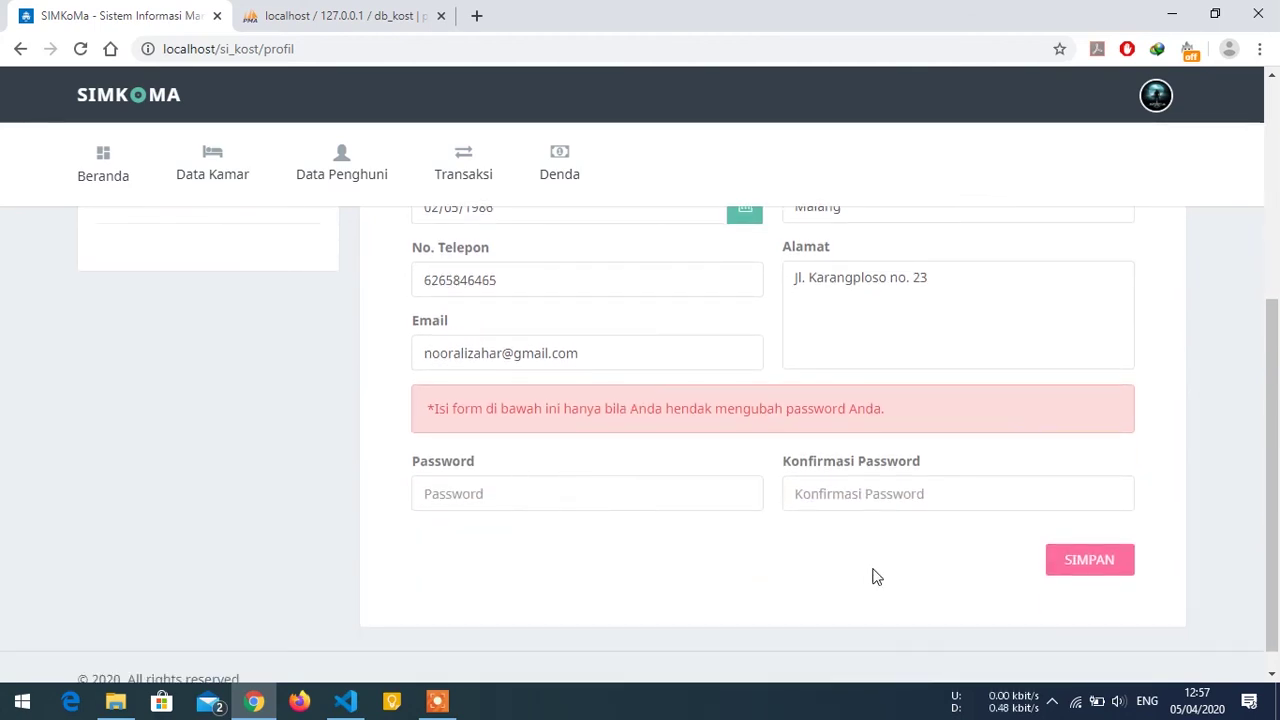
left_click(1070, 568)
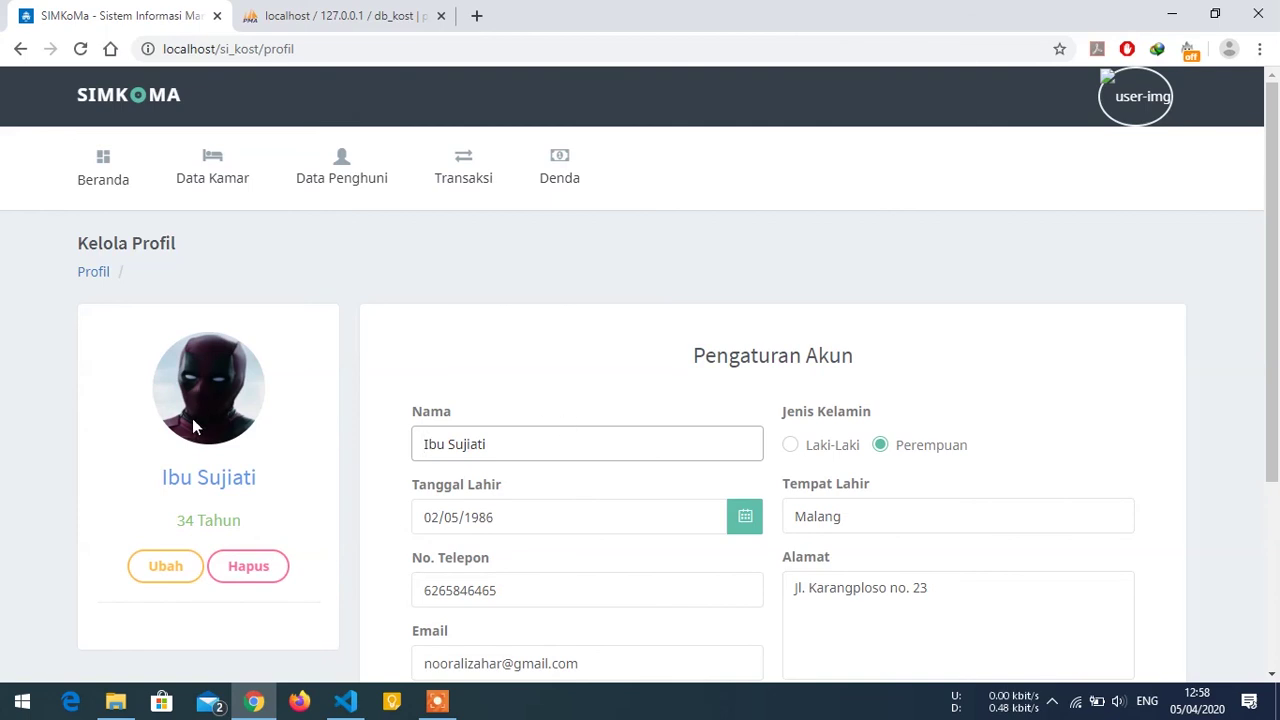
scroll(836, 430, "down", 3)
scroll(614, 480, "up", 3)
Open the kost settings page, keep the type Putri, and make the form editable.
left_click(1153, 102)
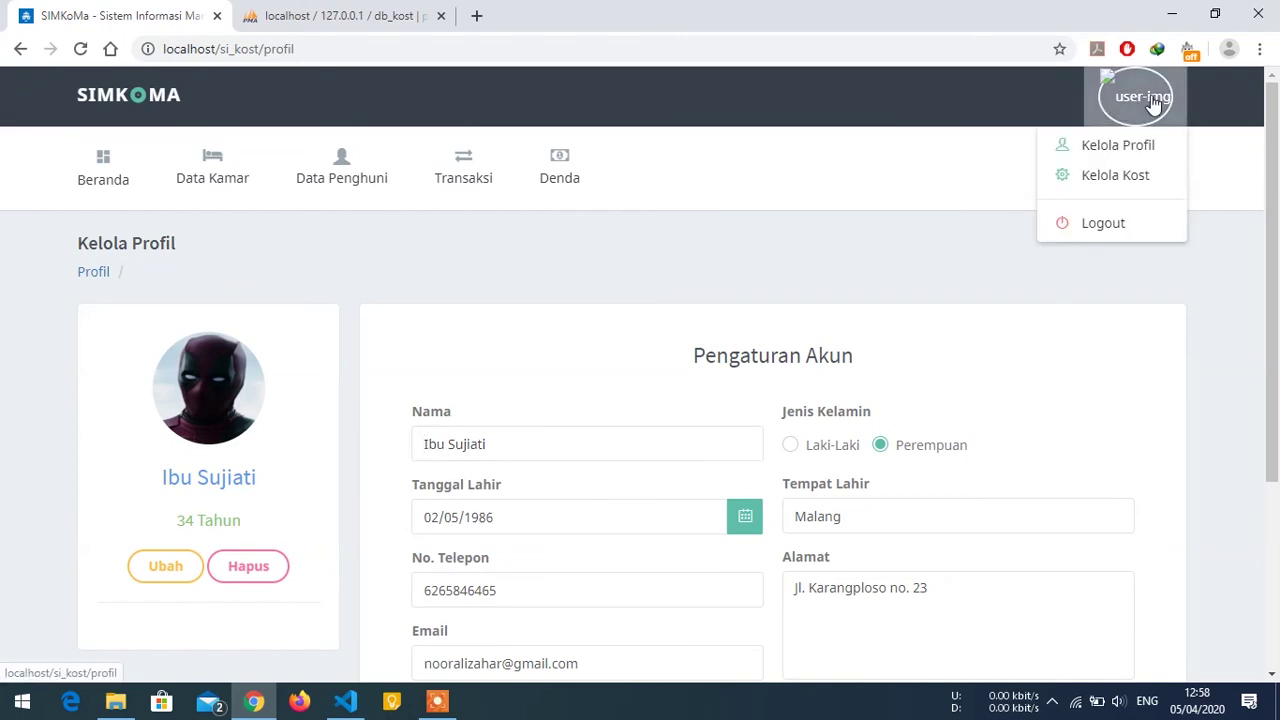
left_click(1115, 177)
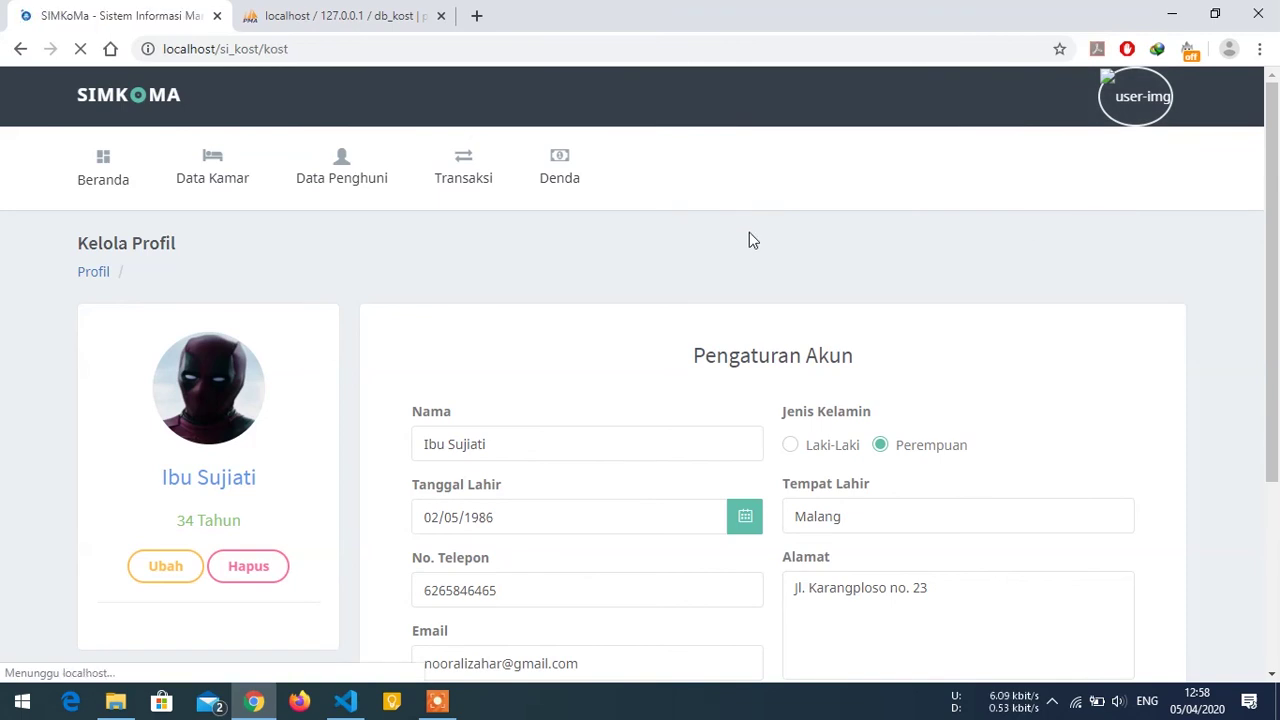
scroll(730, 250, "down", 2)
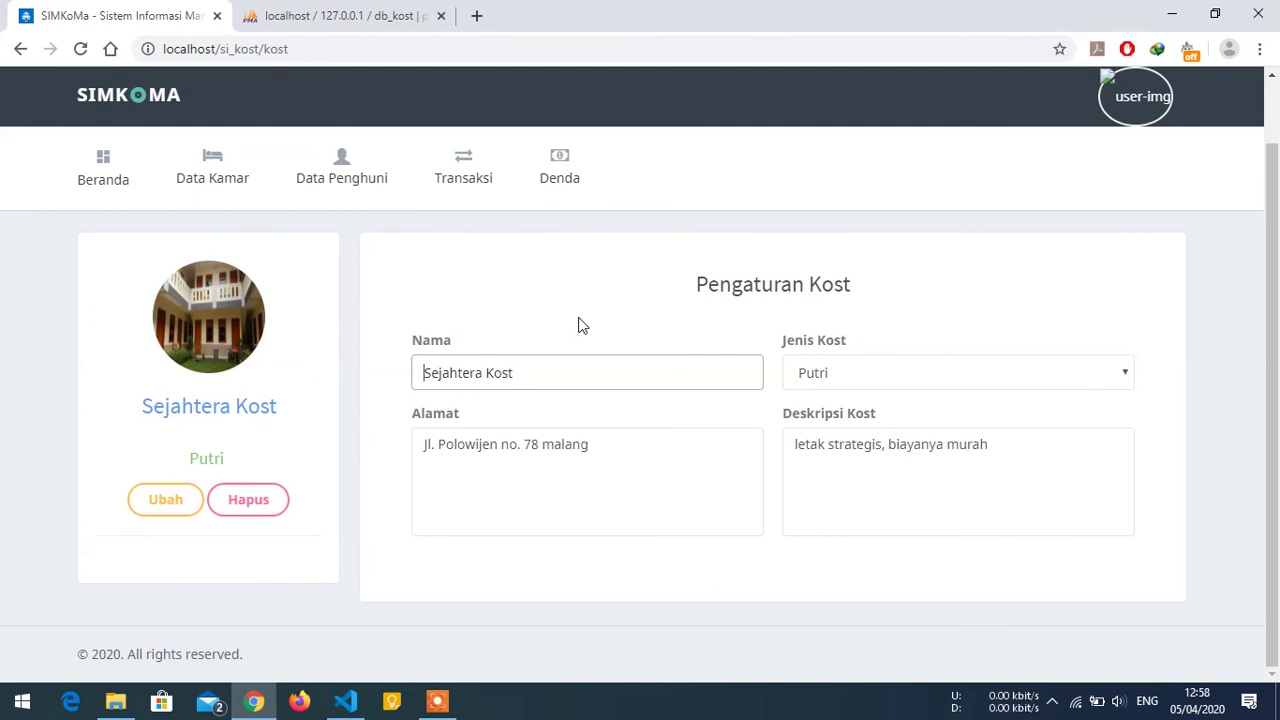
left_click(833, 380)
left_click(837, 337)
left_click(590, 444)
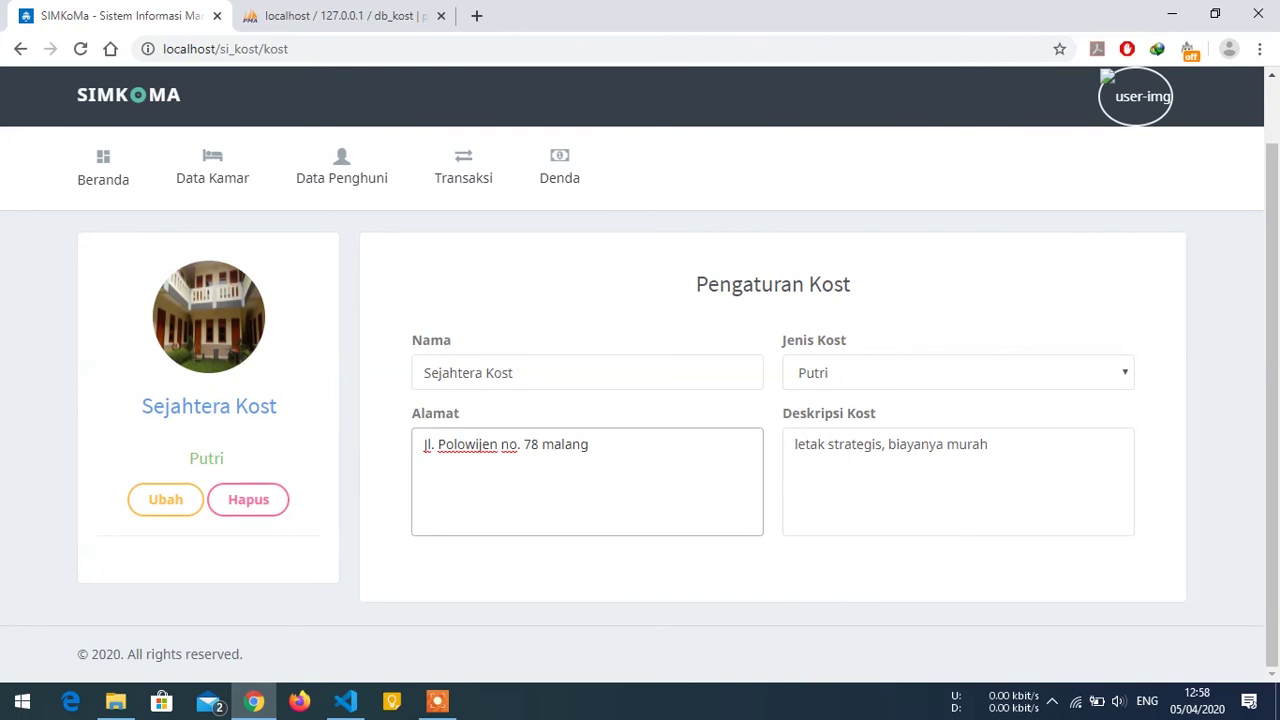
left_click(852, 444)
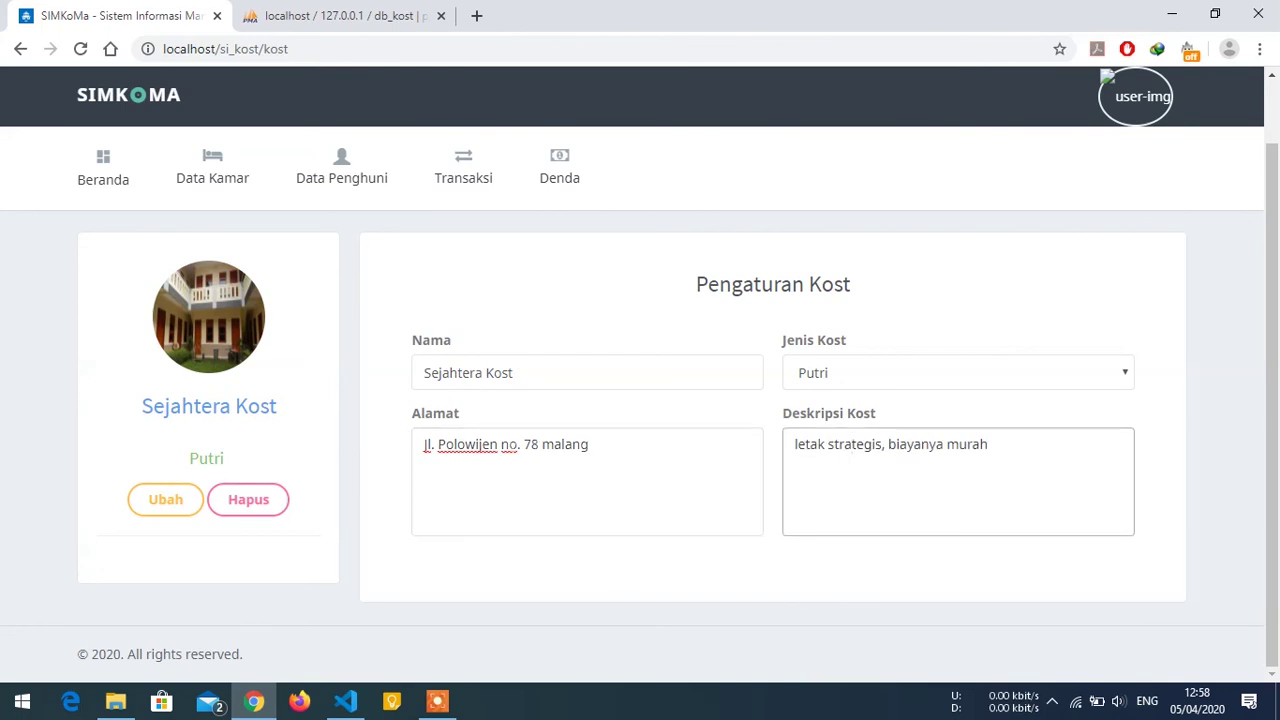
left_click(163, 490)
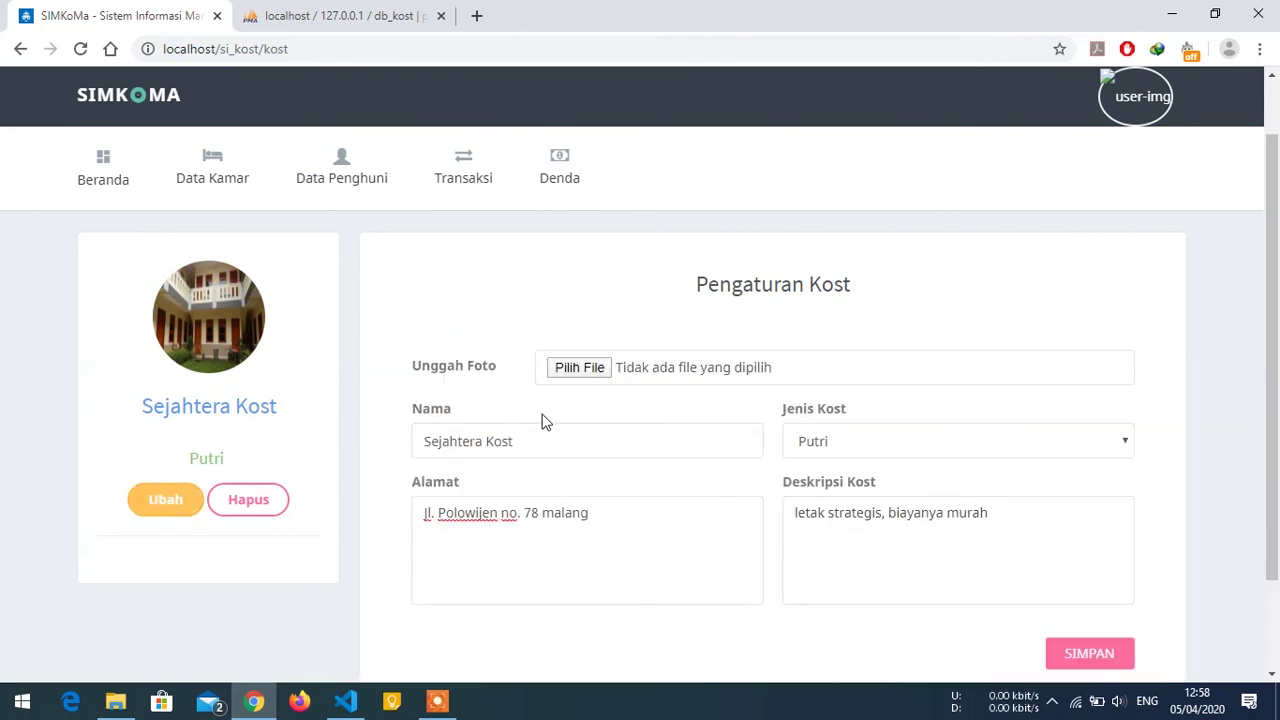
Choose home_sweet_home.png from Pictures as the new kost photo.
left_click(590, 370)
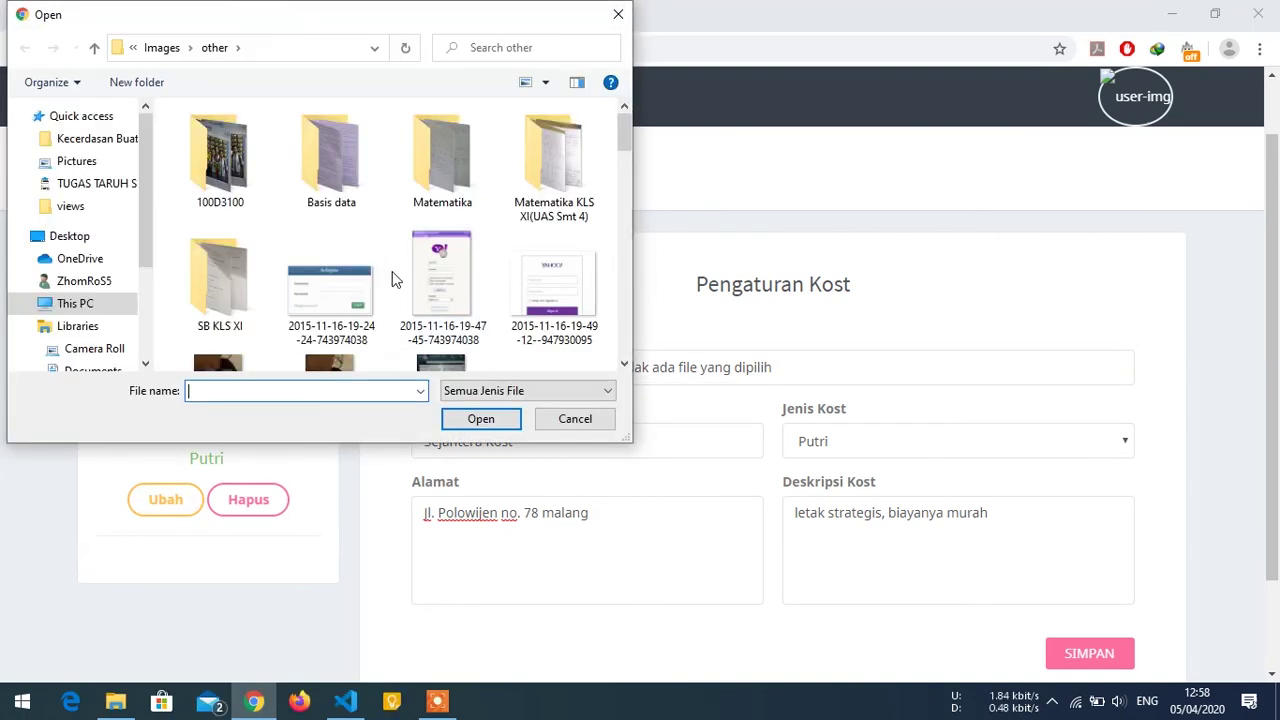
scroll(394, 280, "down", 1)
left_click(115, 305)
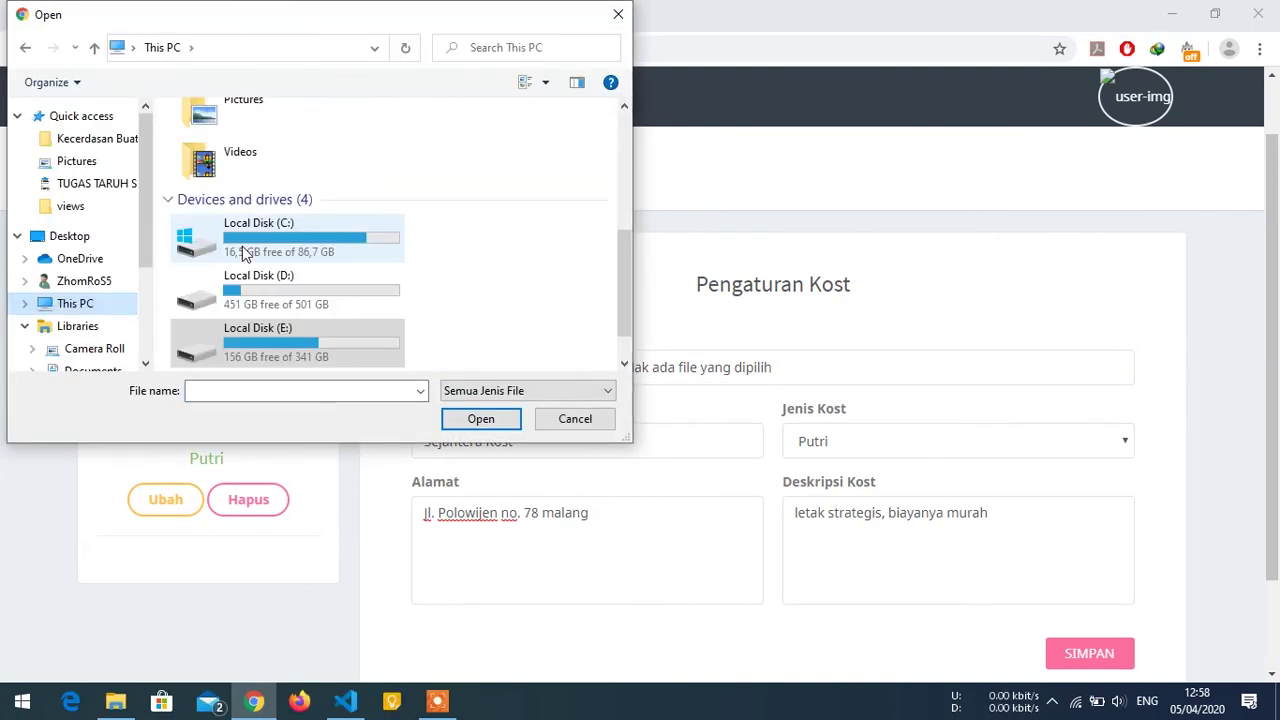
scroll(240, 220, "up", 3)
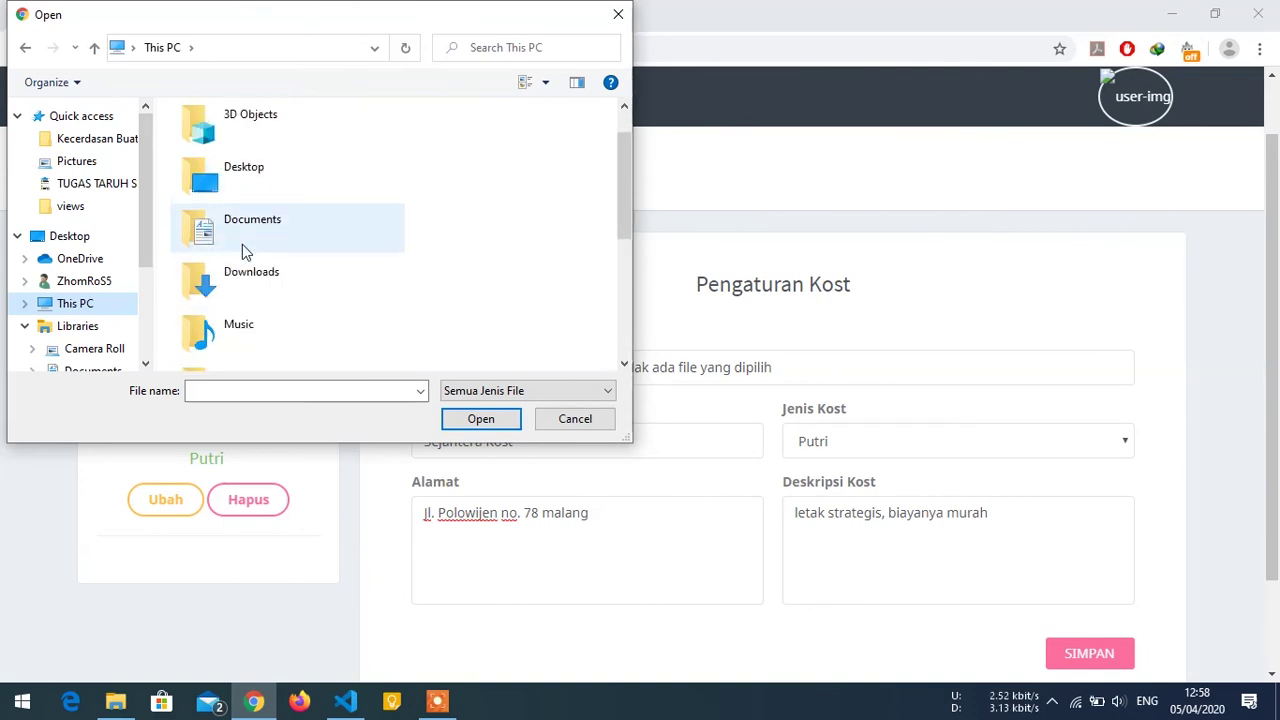
scroll(262, 158, "up", 1)
scroll(258, 170, "down", 3)
double_click(256, 156)
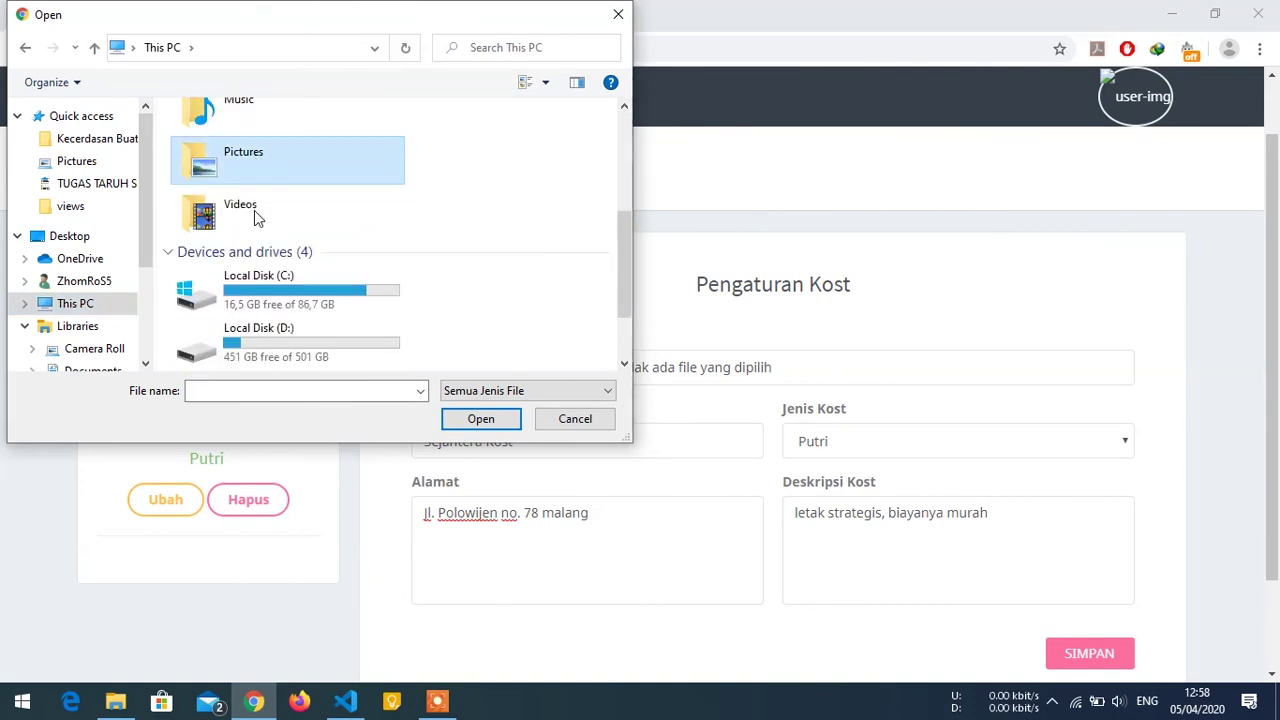
double_click(333, 285)
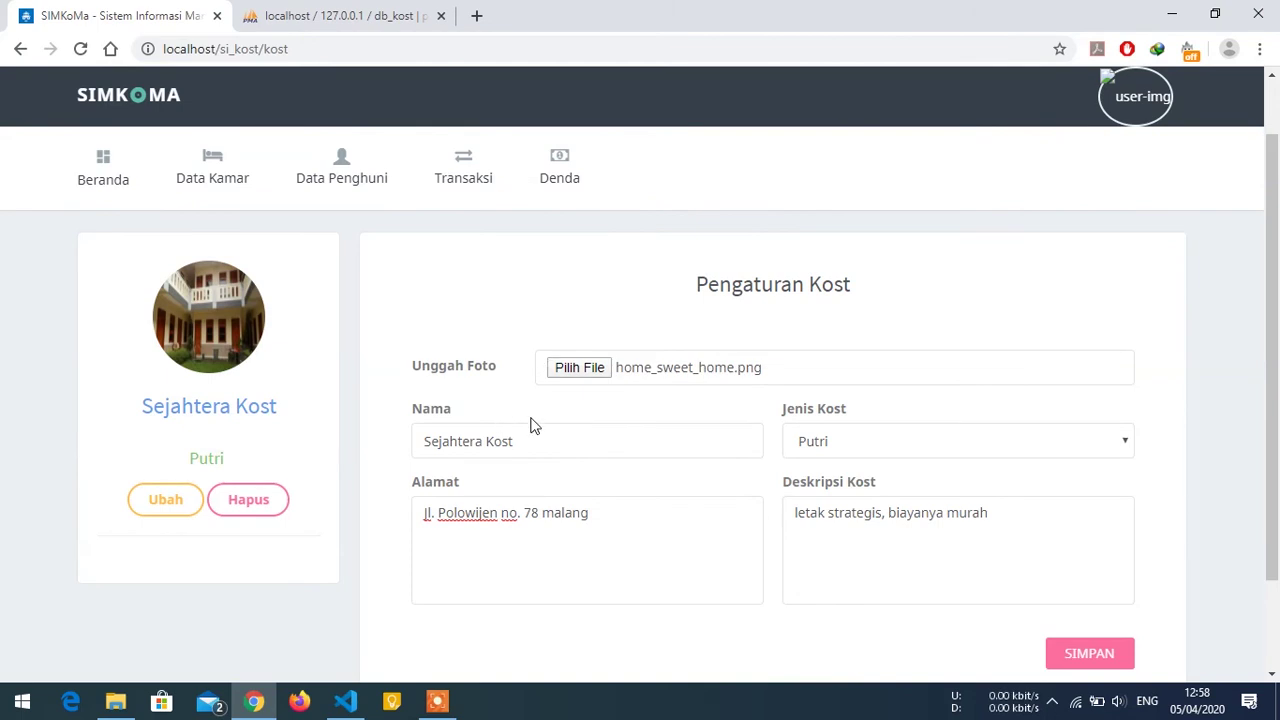
Replace 'malang' with 'Gresik' in the address, save, and dismiss the success message.
scroll(584, 428, "down", 1)
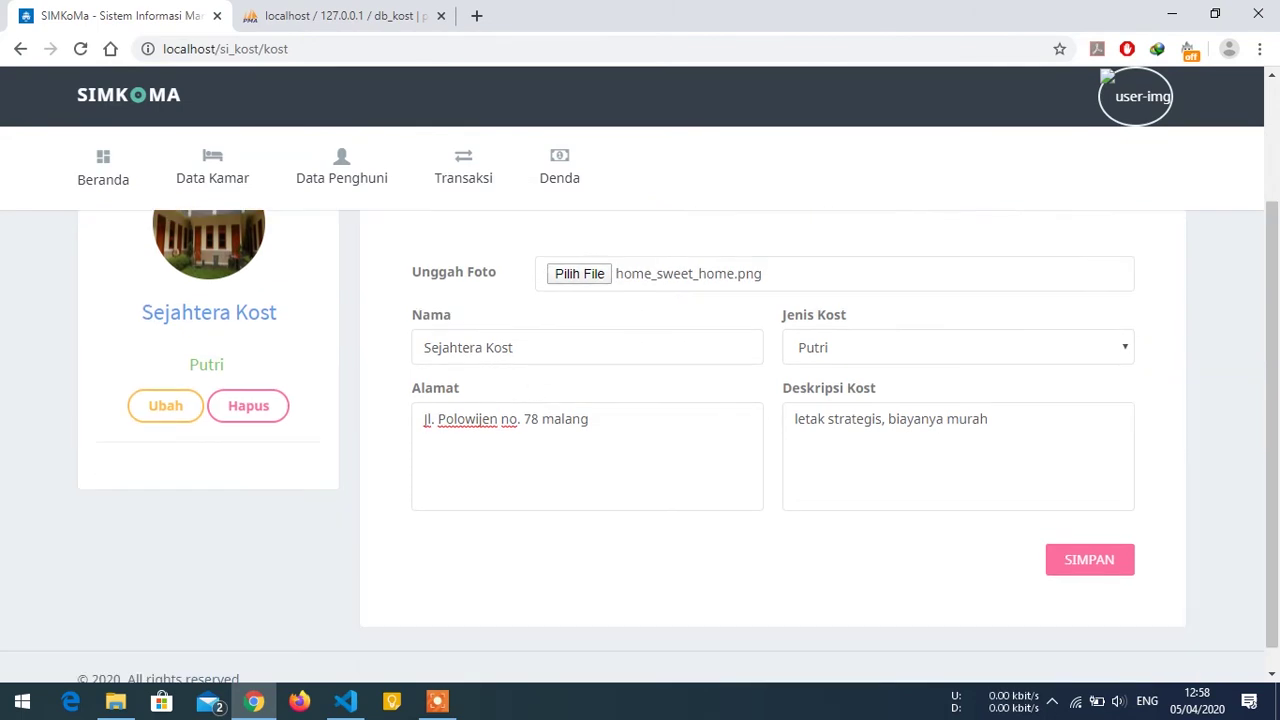
double_click(565, 419)
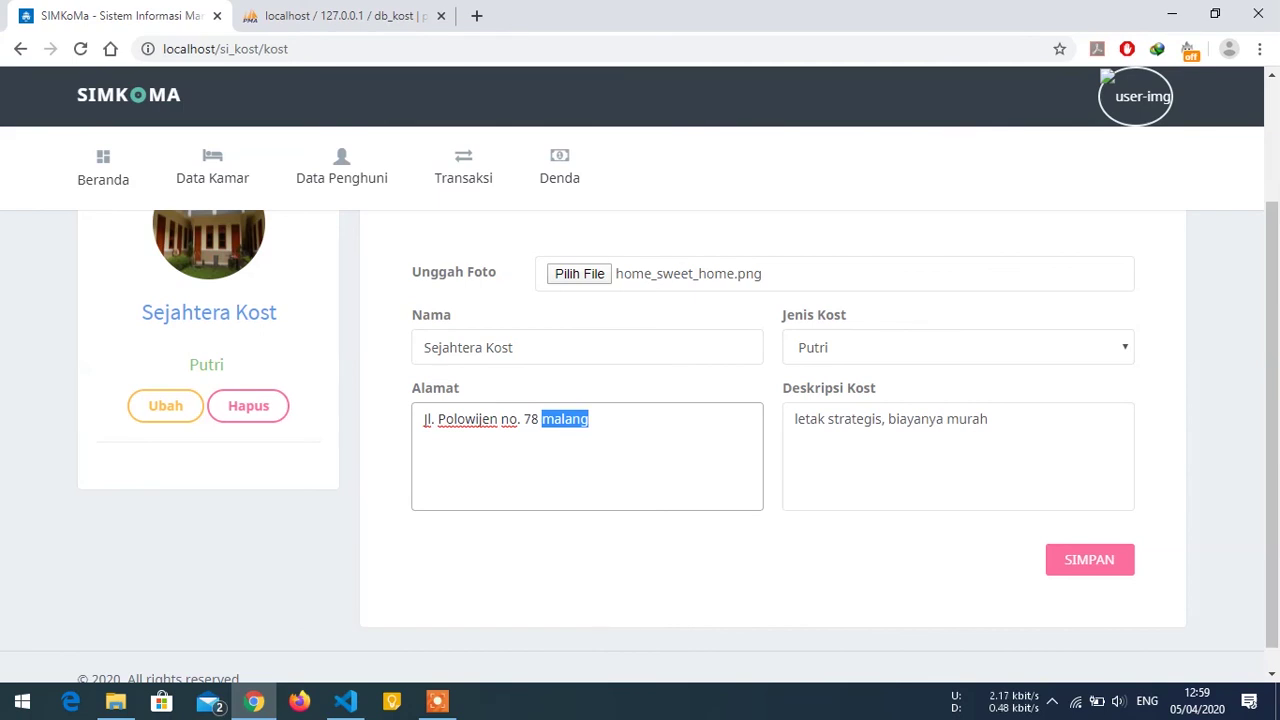
type("Gresik")
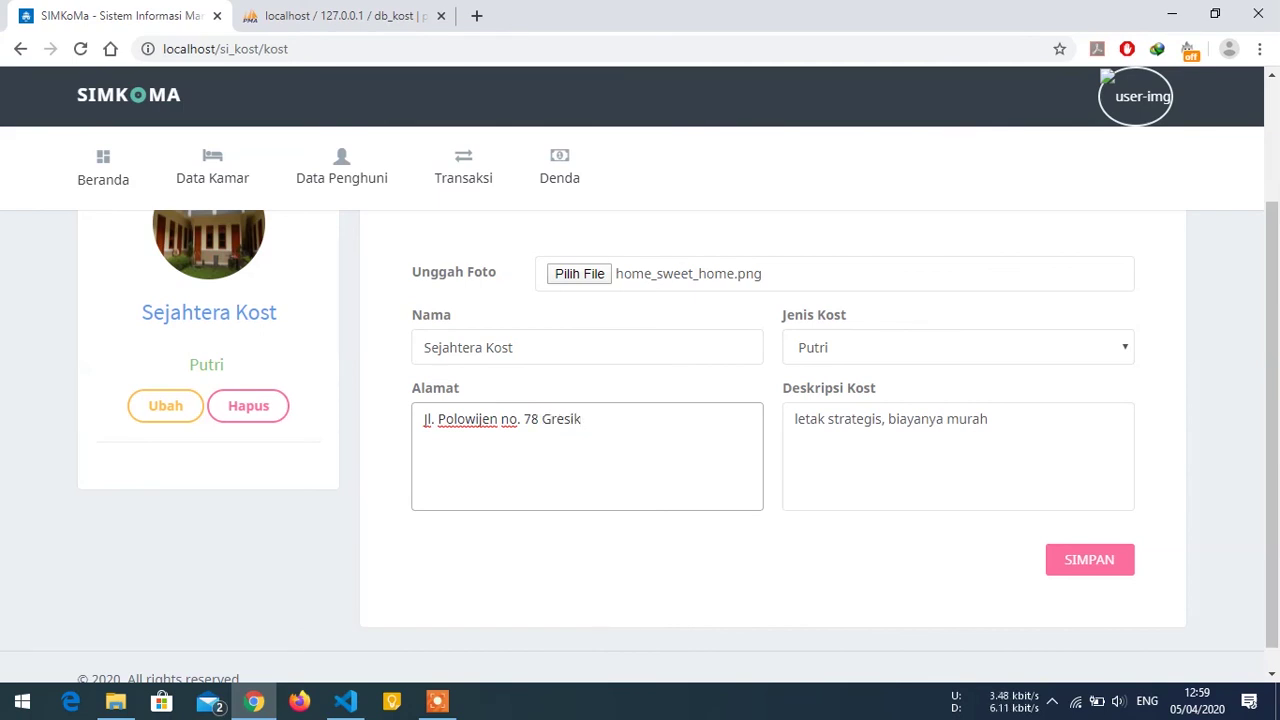
left_click(1076, 573)
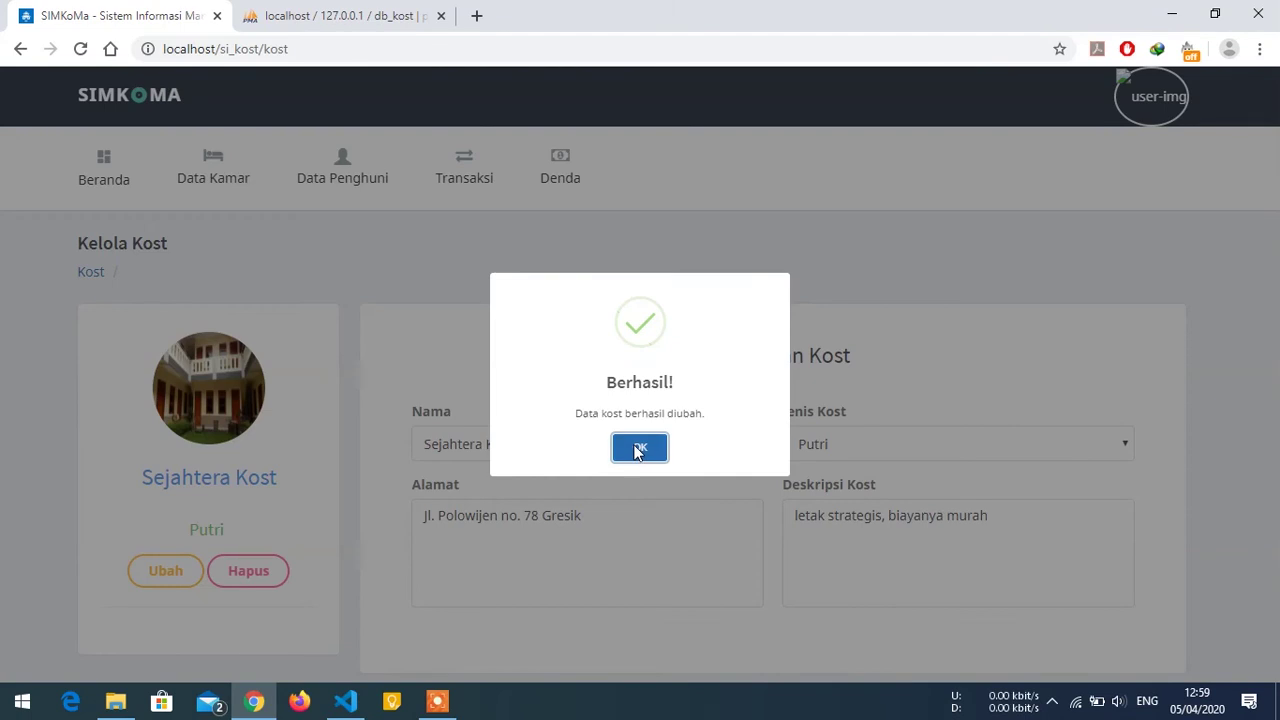
left_click(637, 453)
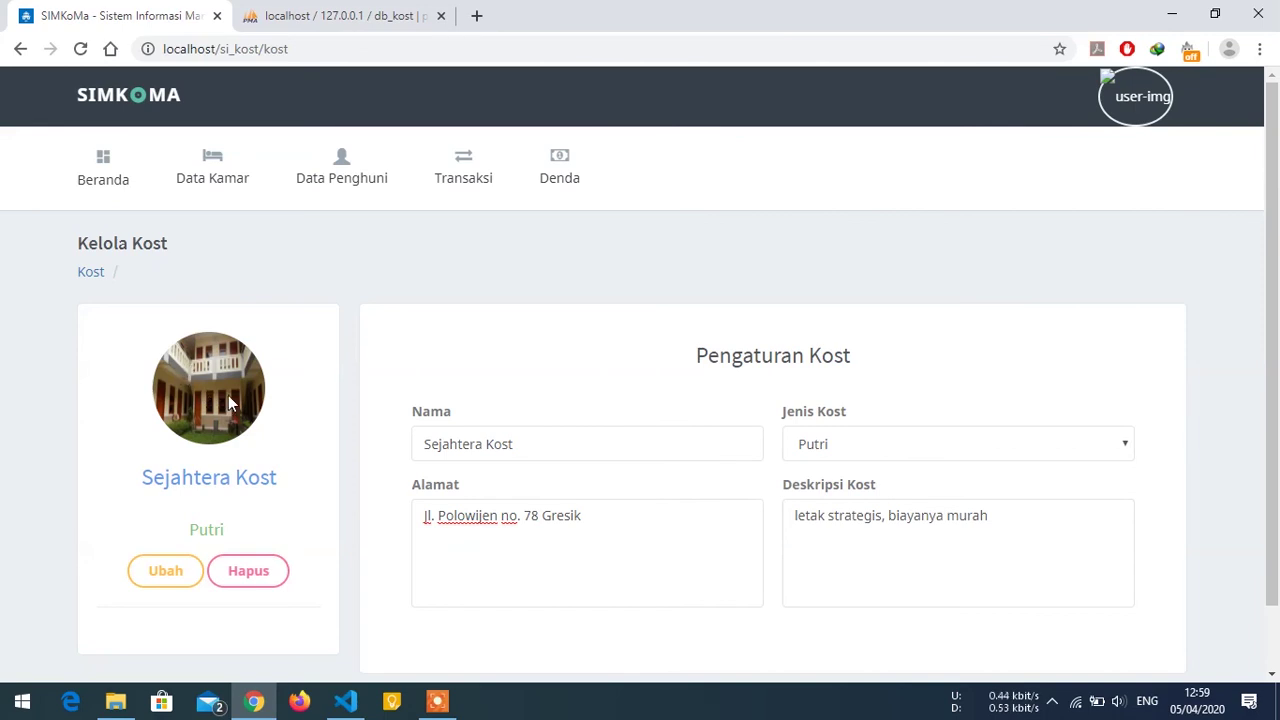
scroll(228, 395, "down", 2)
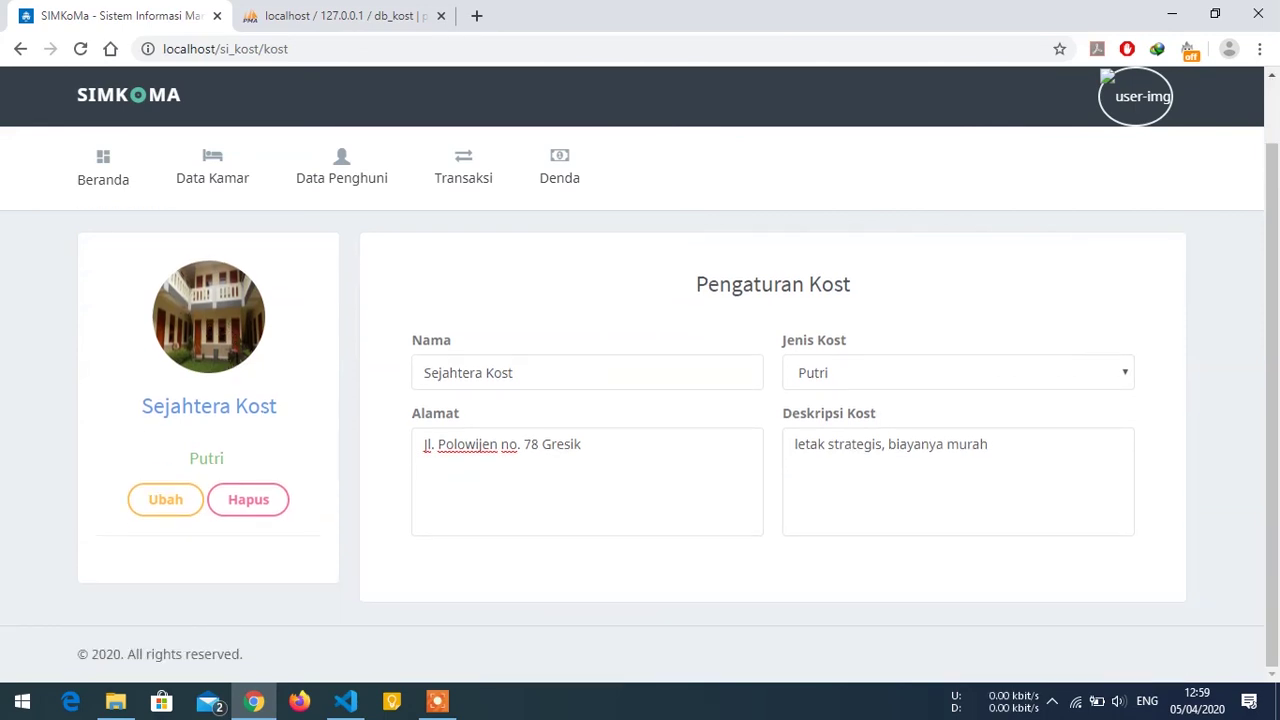
Copy the tenant login page link from the admin Beranda, acknowledge the alert, and bring up Firefox.
left_click(250, 500)
left_click(852, 453)
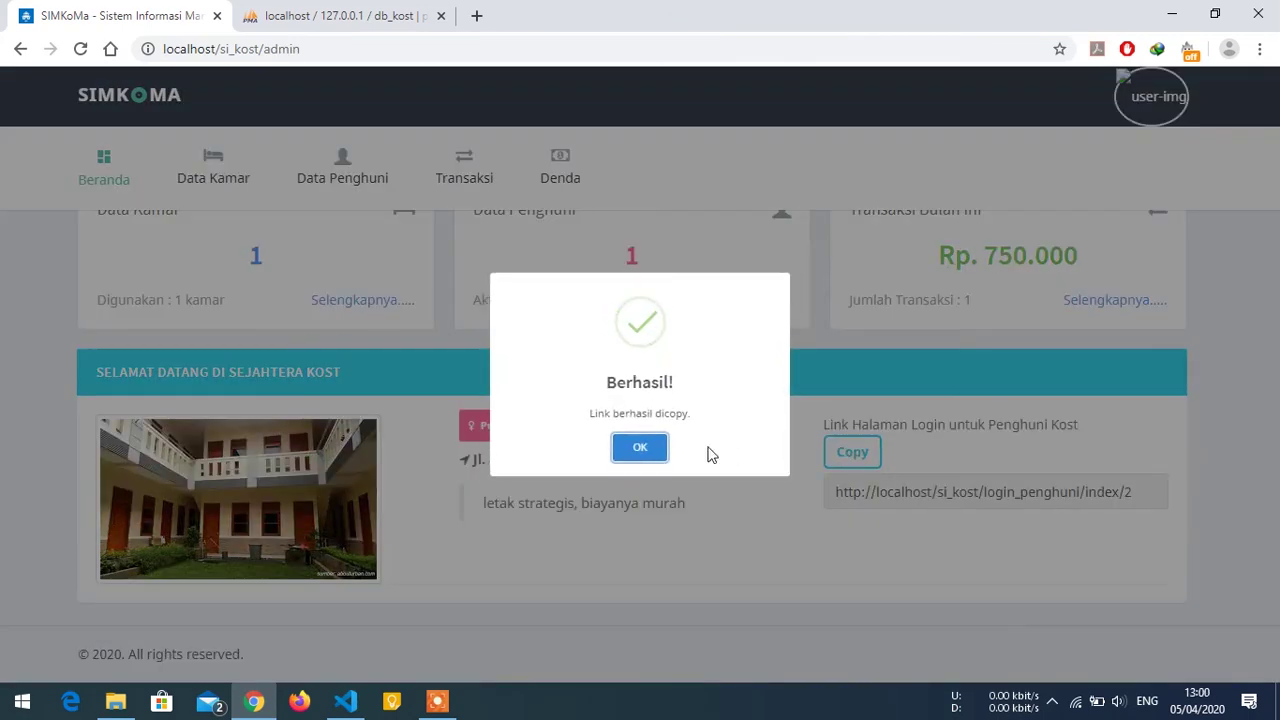
left_click(643, 447)
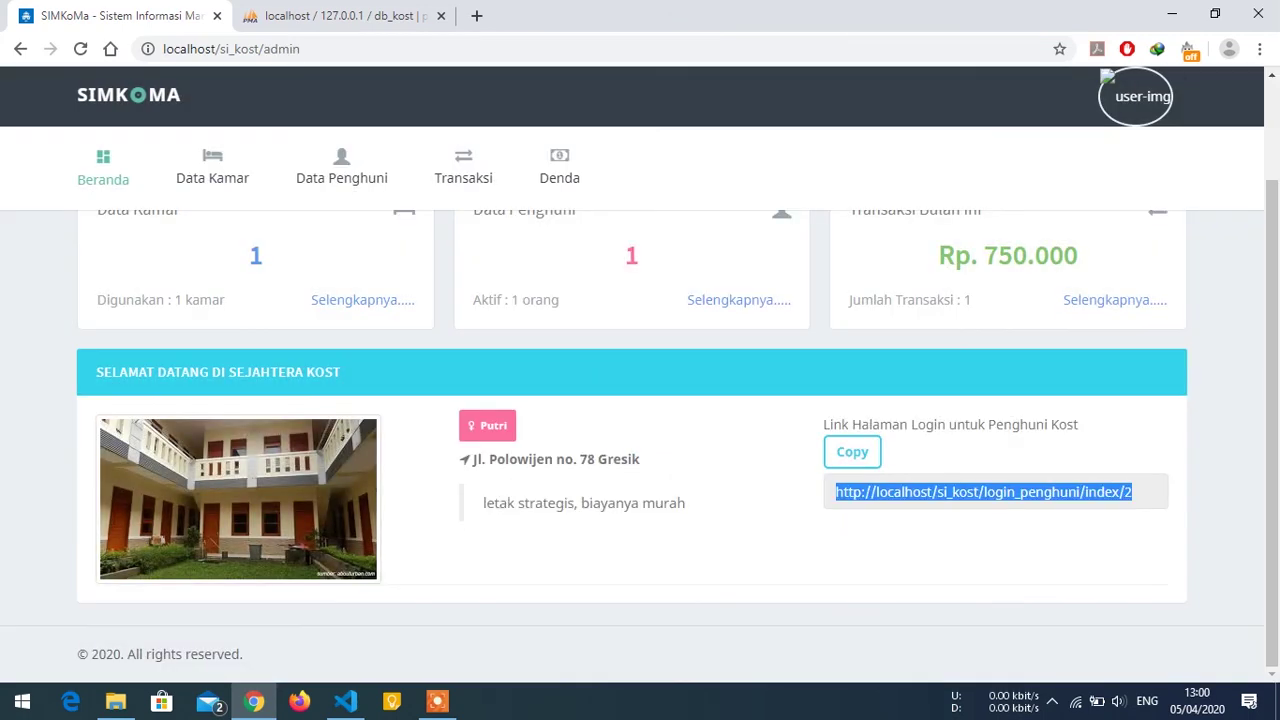
left_click(296, 704)
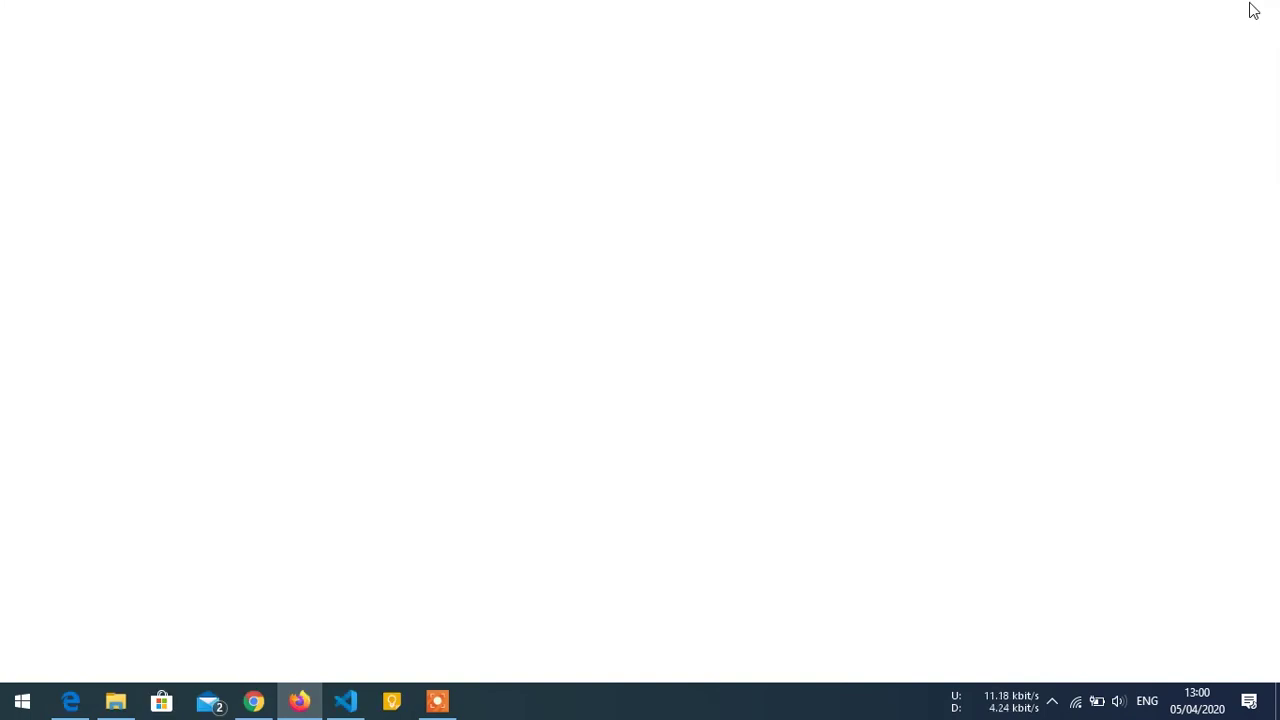
Clear pending notifications, then open the pasted tenant login link in Edge.
left_click(1249, 701)
left_click(1196, 594)
left_click(743, 368)
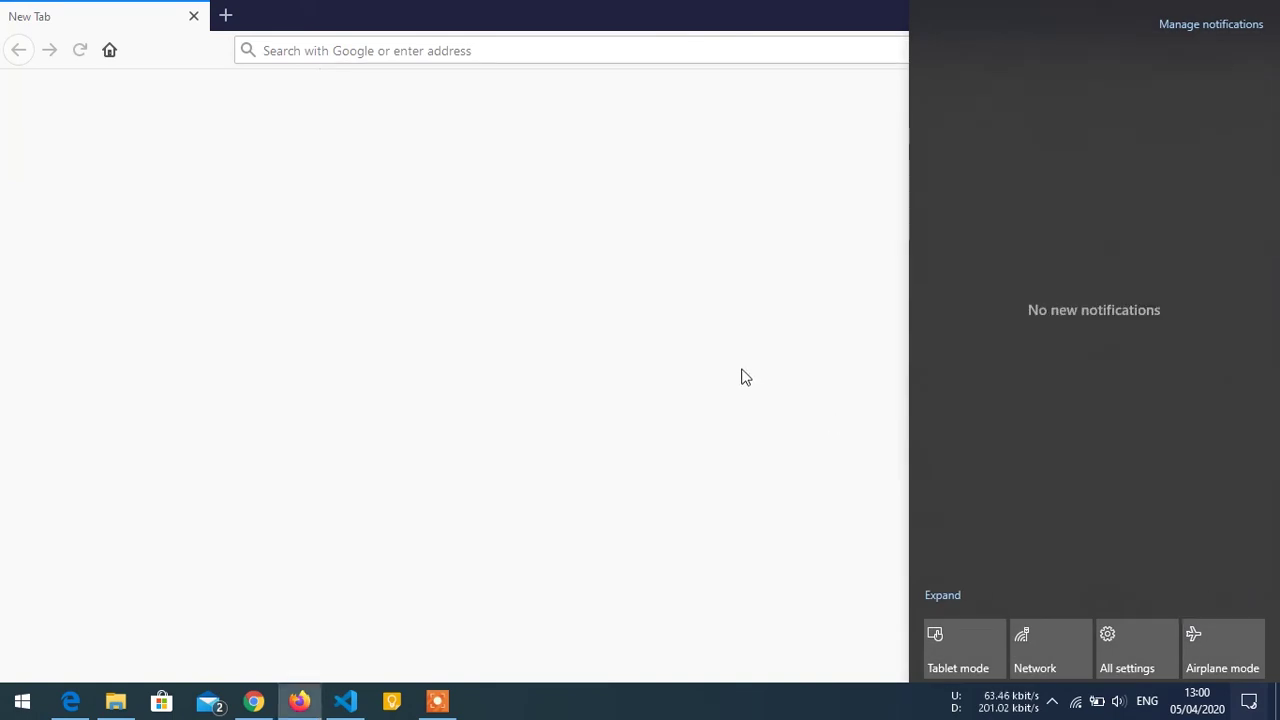
key("alt+Tab")
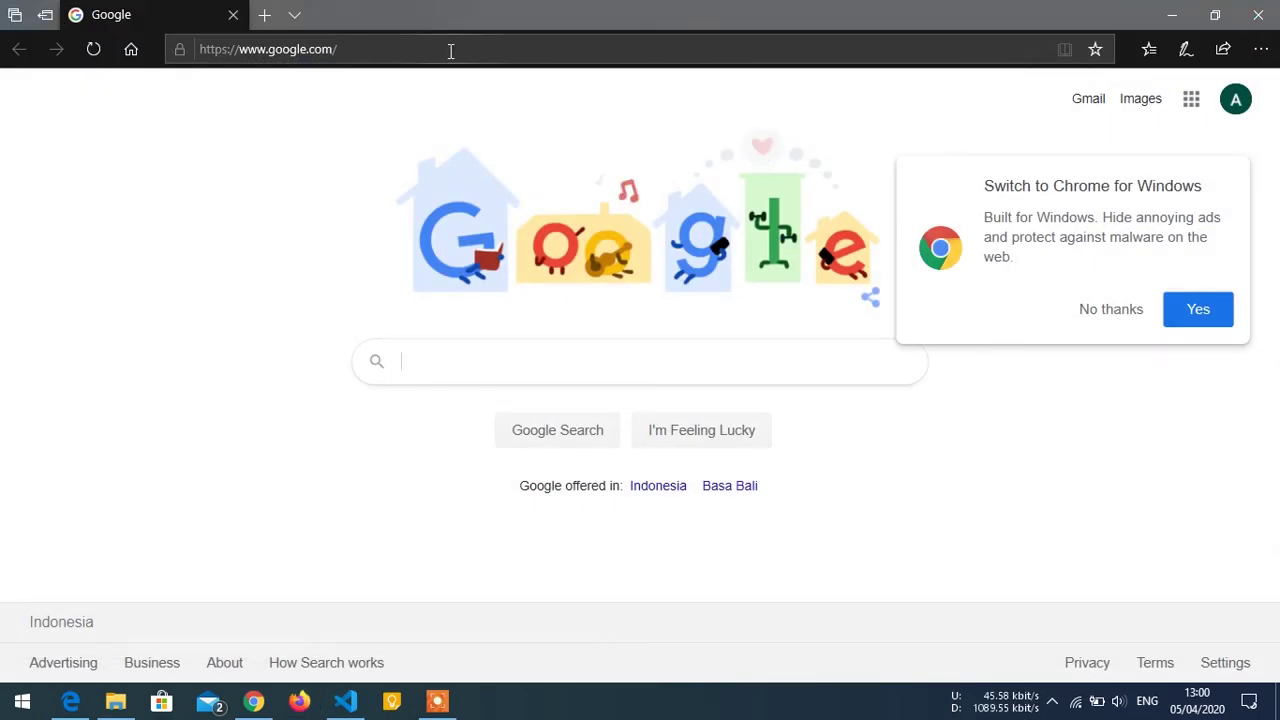
left_click(444, 49)
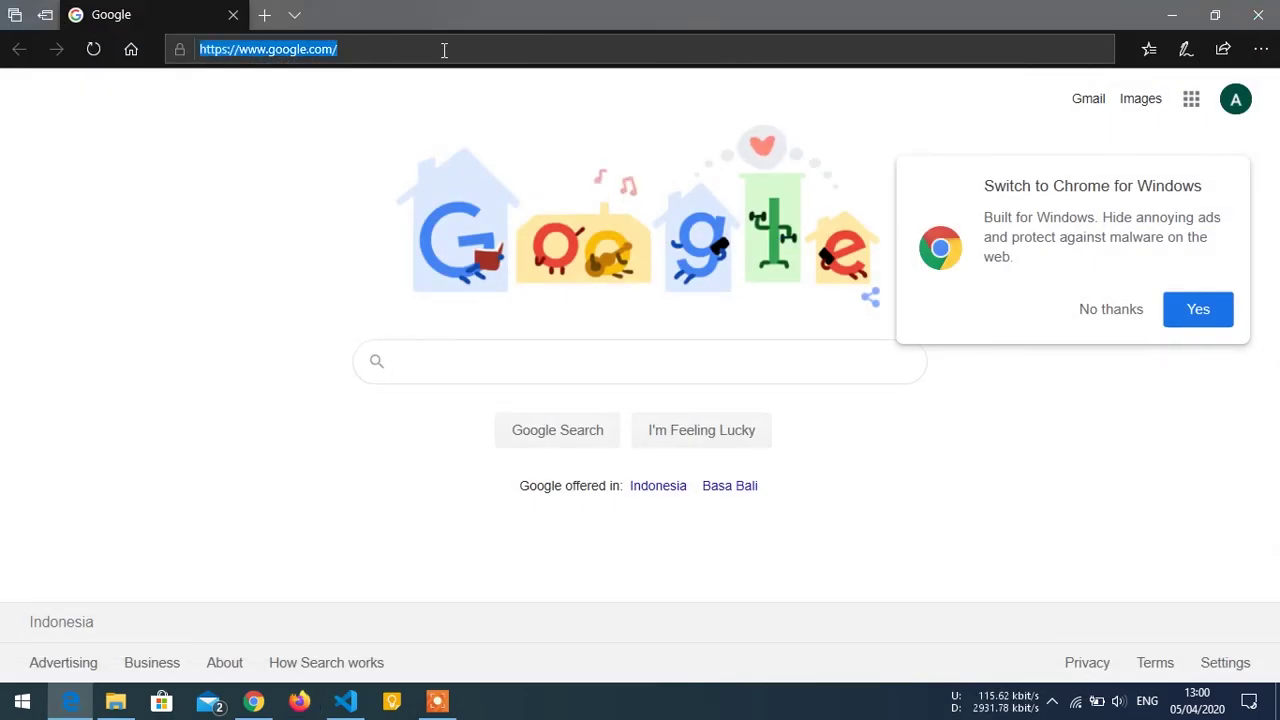
key("ctrl+v")
left_click(1090, 309)
left_click(500, 44)
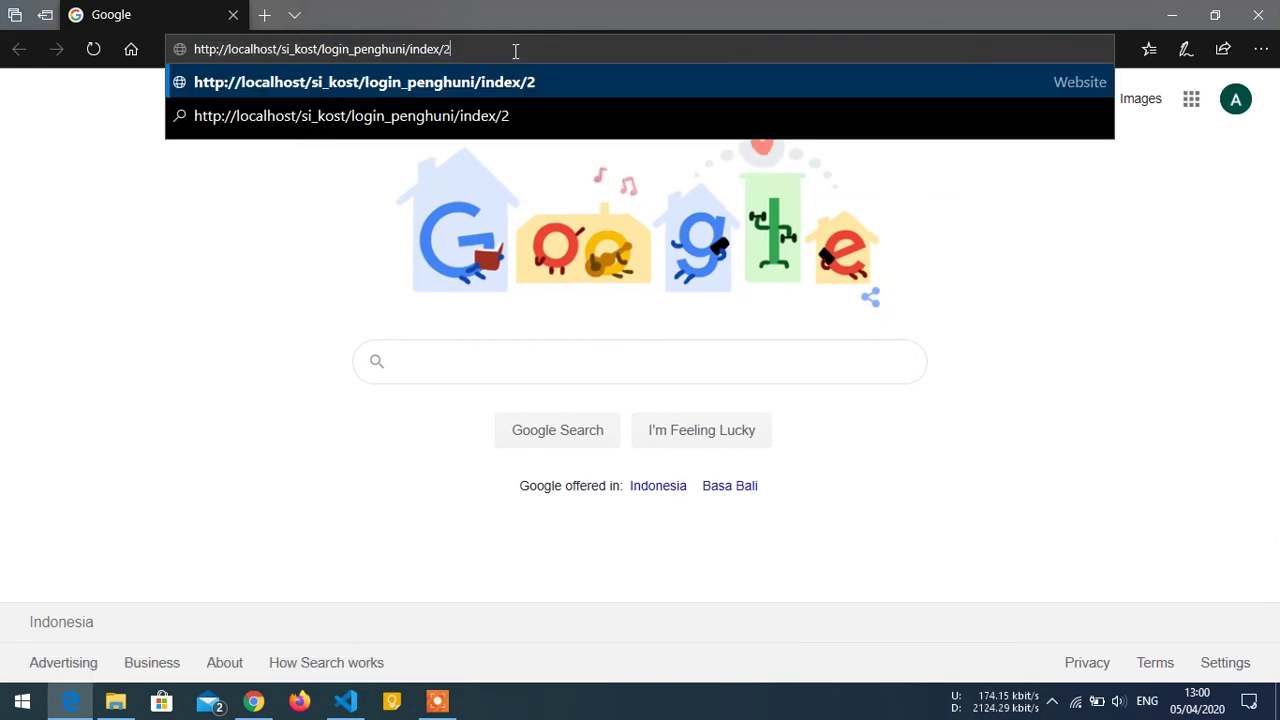
key("Return")
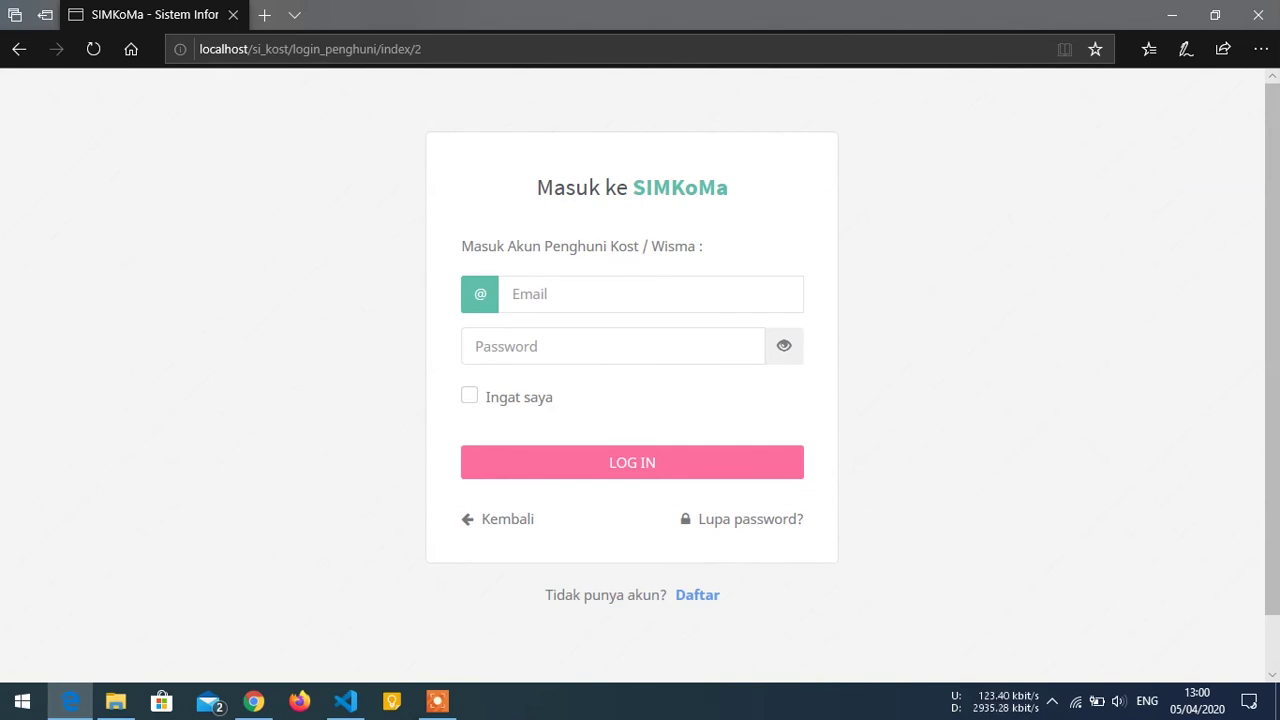
key("Return")
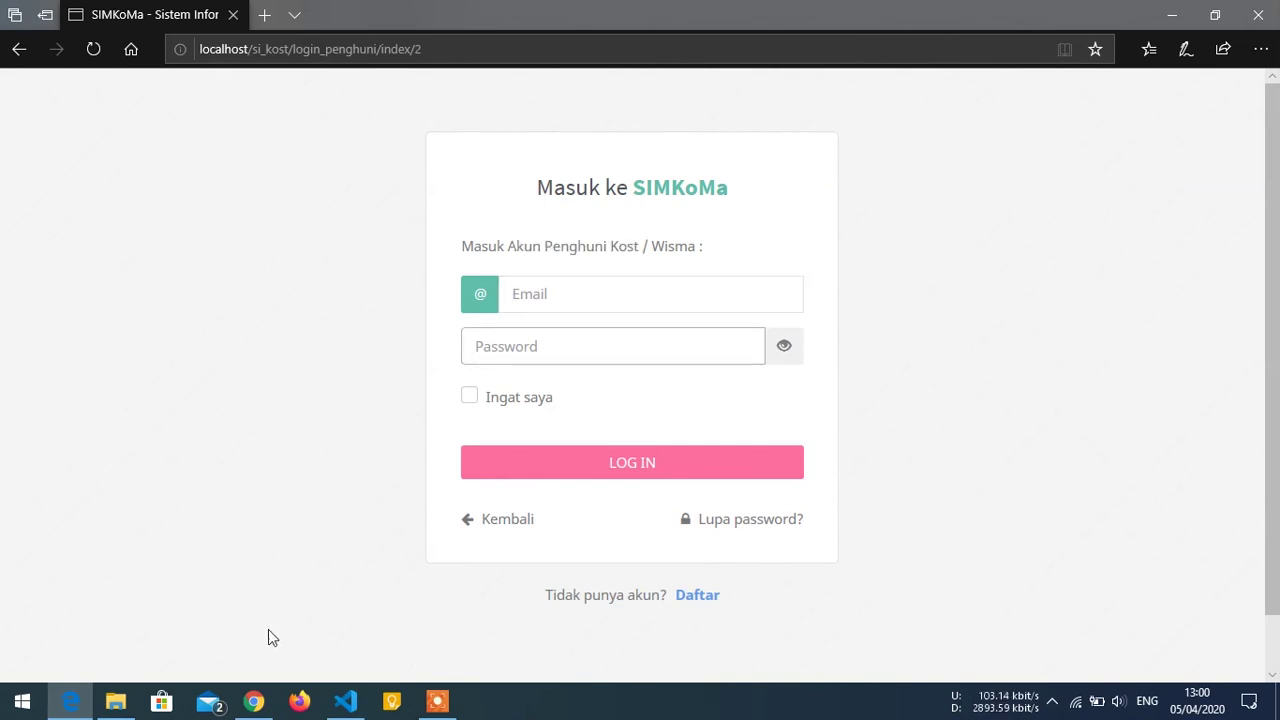
Copy the tenant's e-mail from Data Penghuni and log in with it and the tenant password.
left_click(253, 701)
left_click(352, 195)
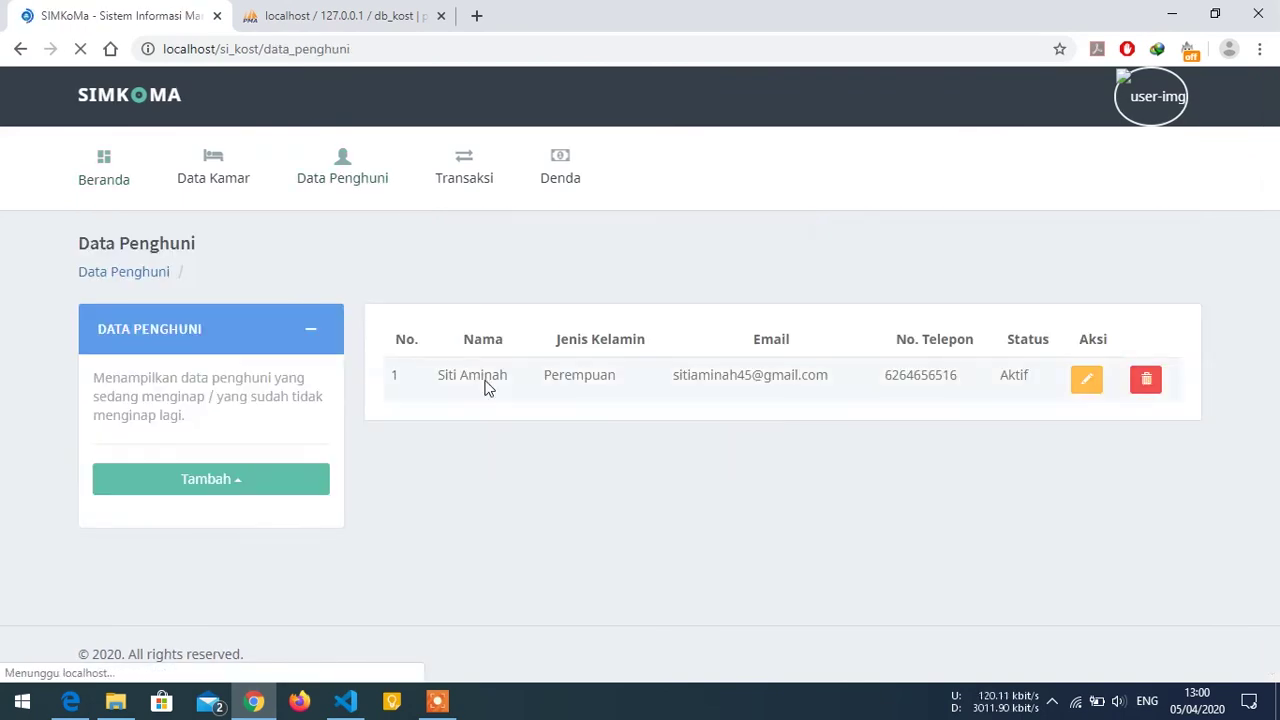
left_click_drag(680, 414, 836, 414)
key("ctrl+c")
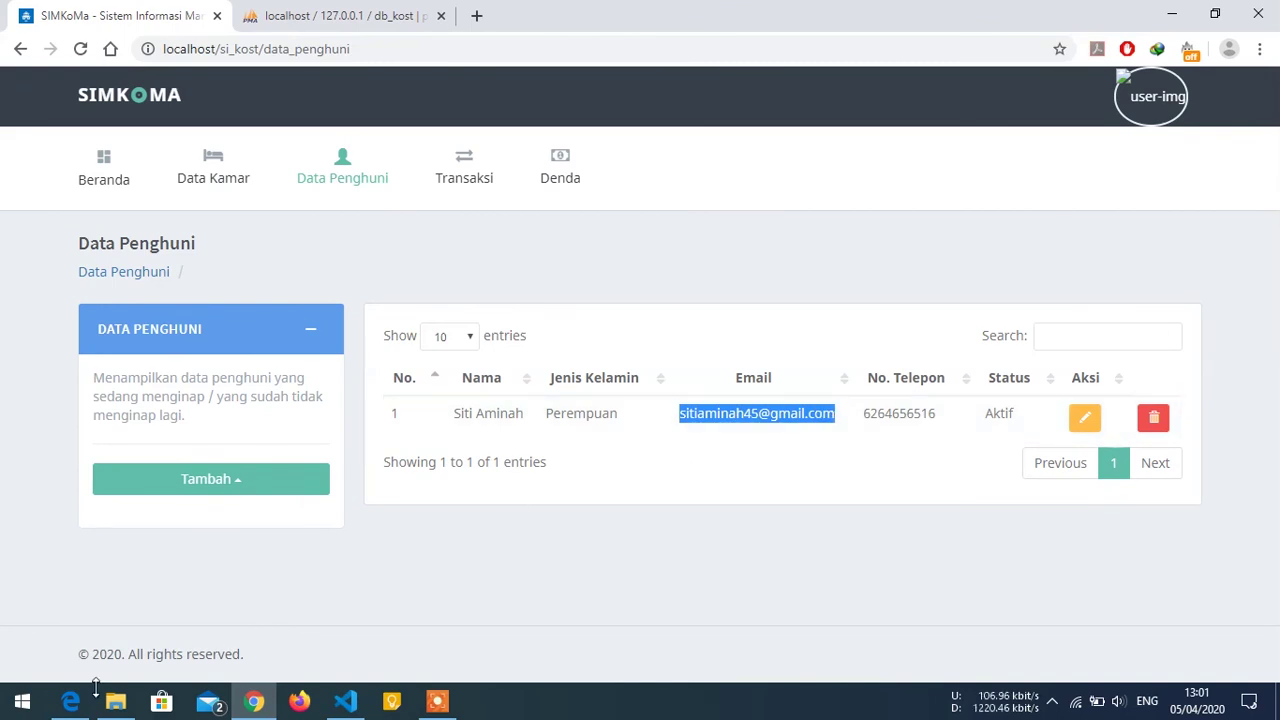
left_click(70, 701)
left_click(560, 294)
key("ctrl+v")
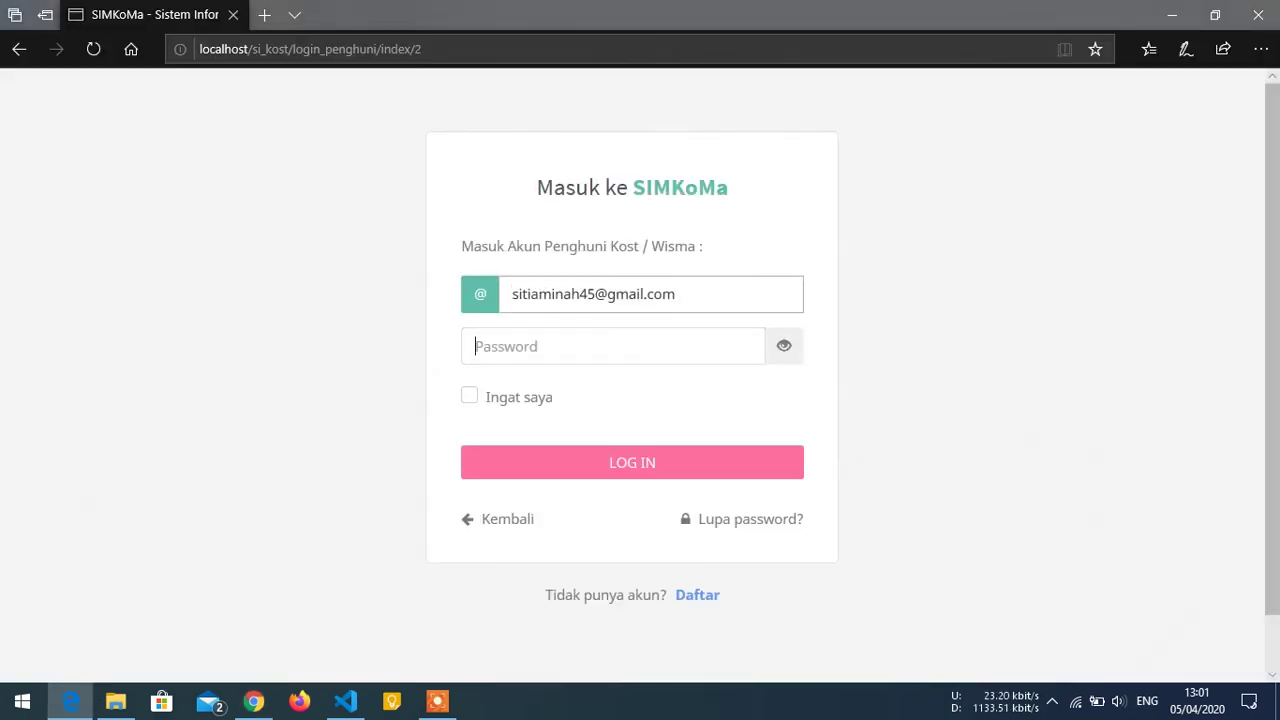
key("Tab")
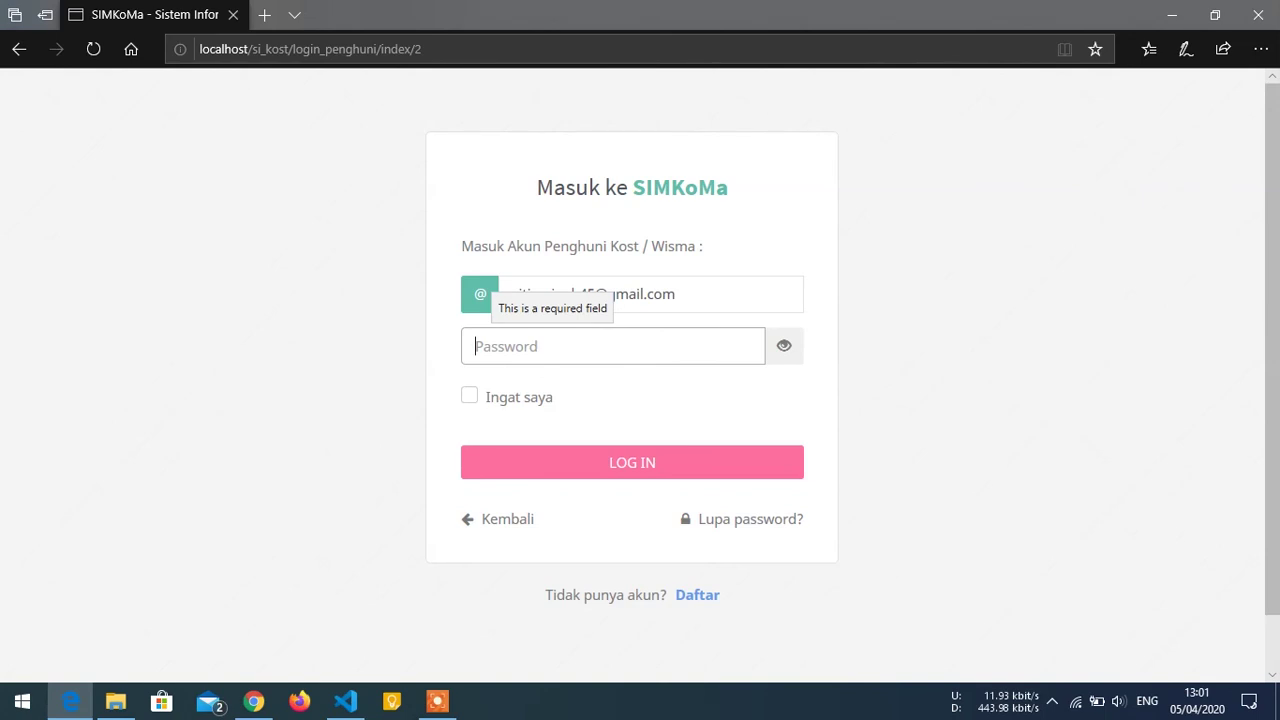
type("123")
left_click(784, 349)
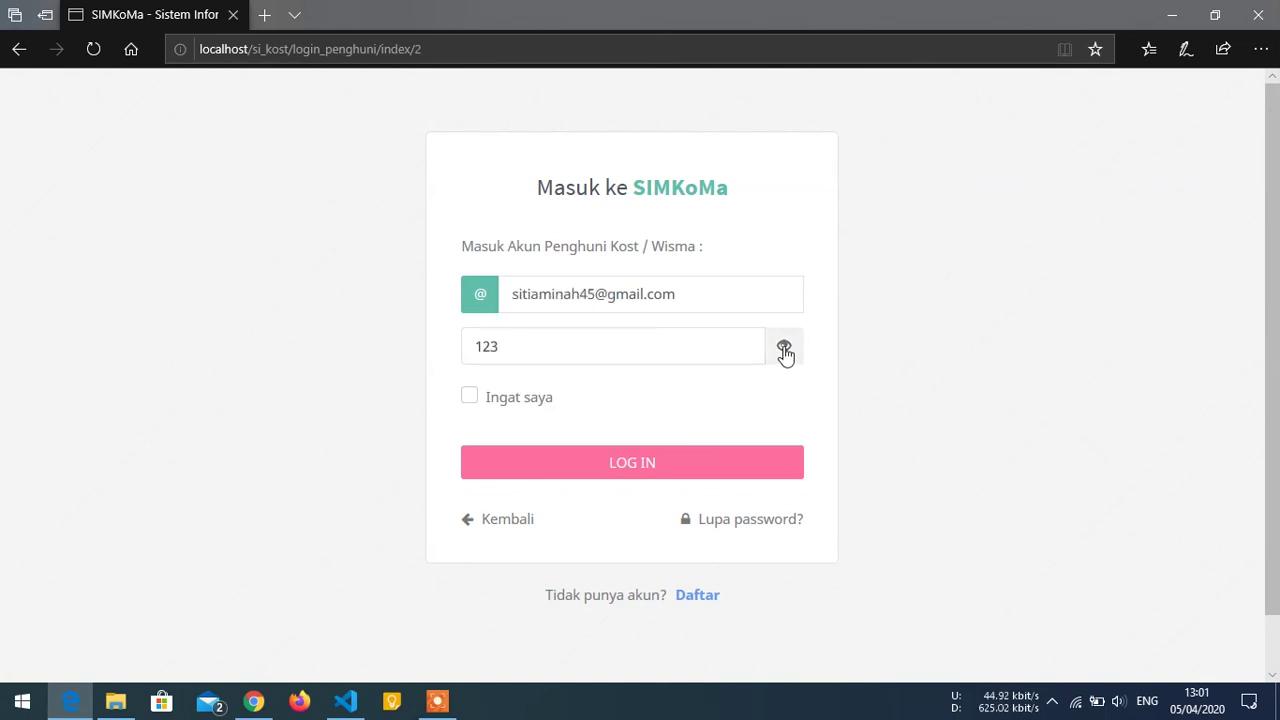
left_click(632, 461)
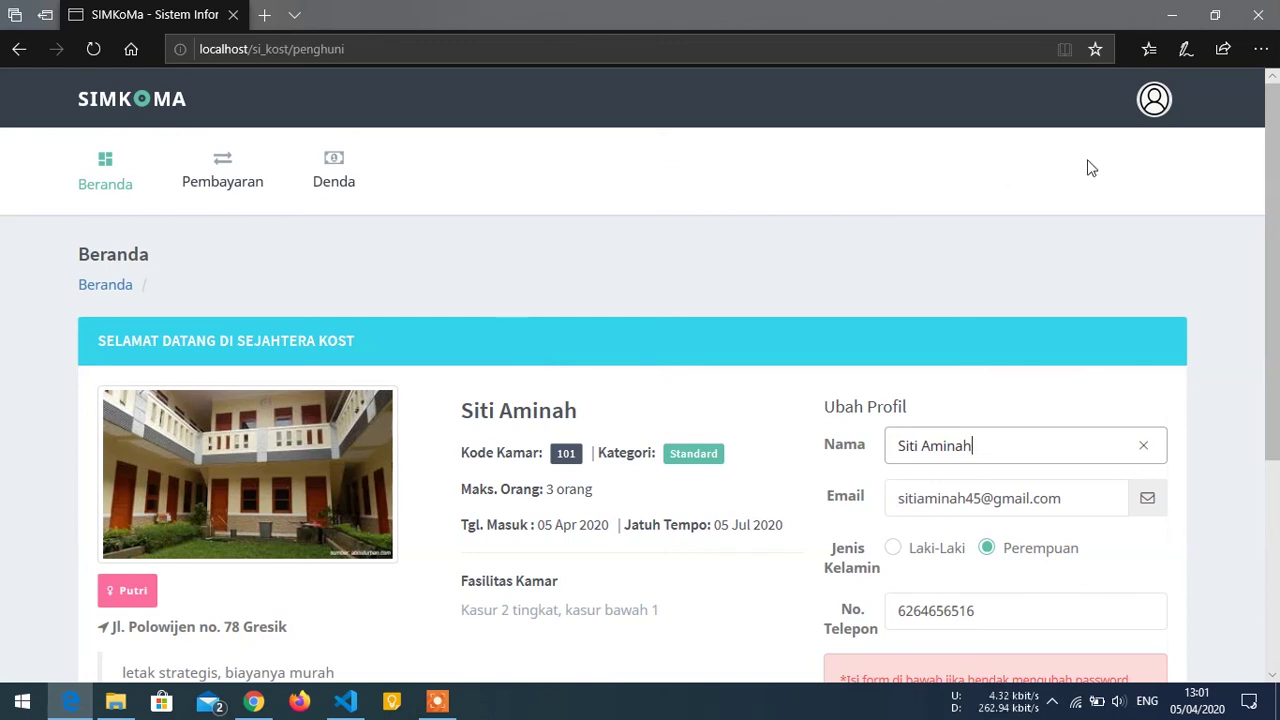
Log out of the tenant account and paste into Edge's address bar.
left_click(1152, 102)
left_click(1090, 150)
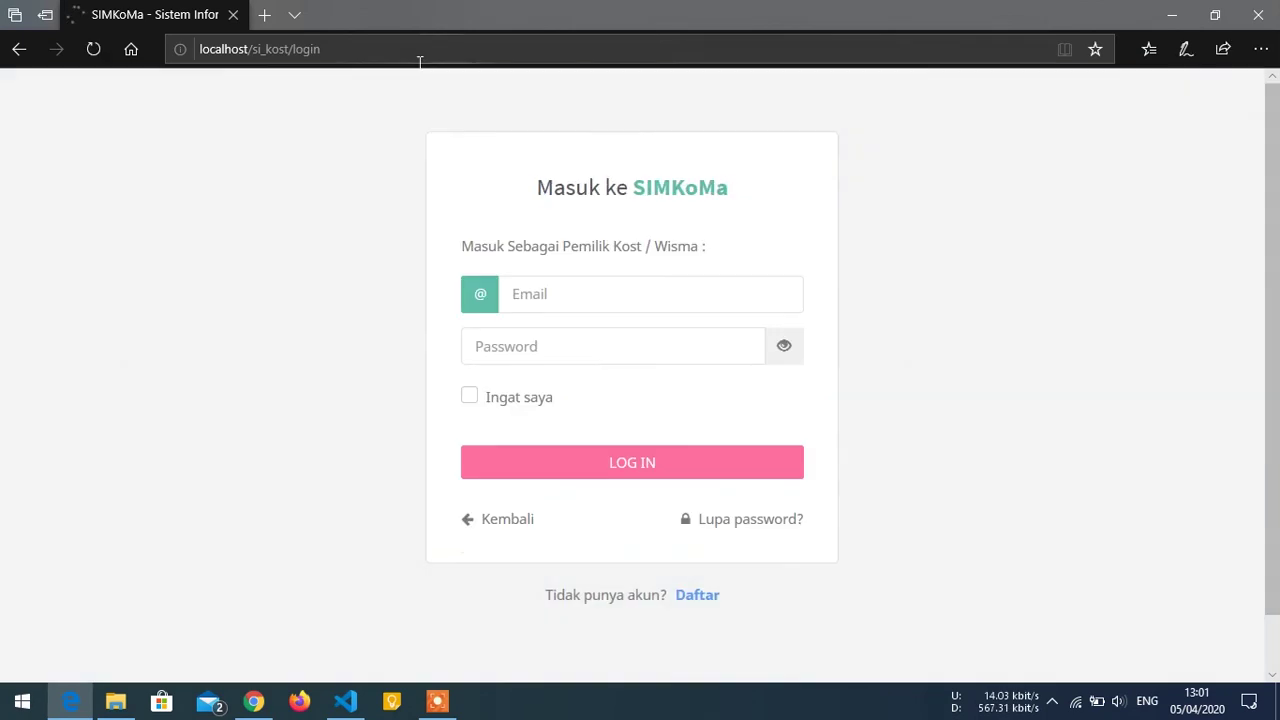
left_click(406, 48)
key("ctrl+v")
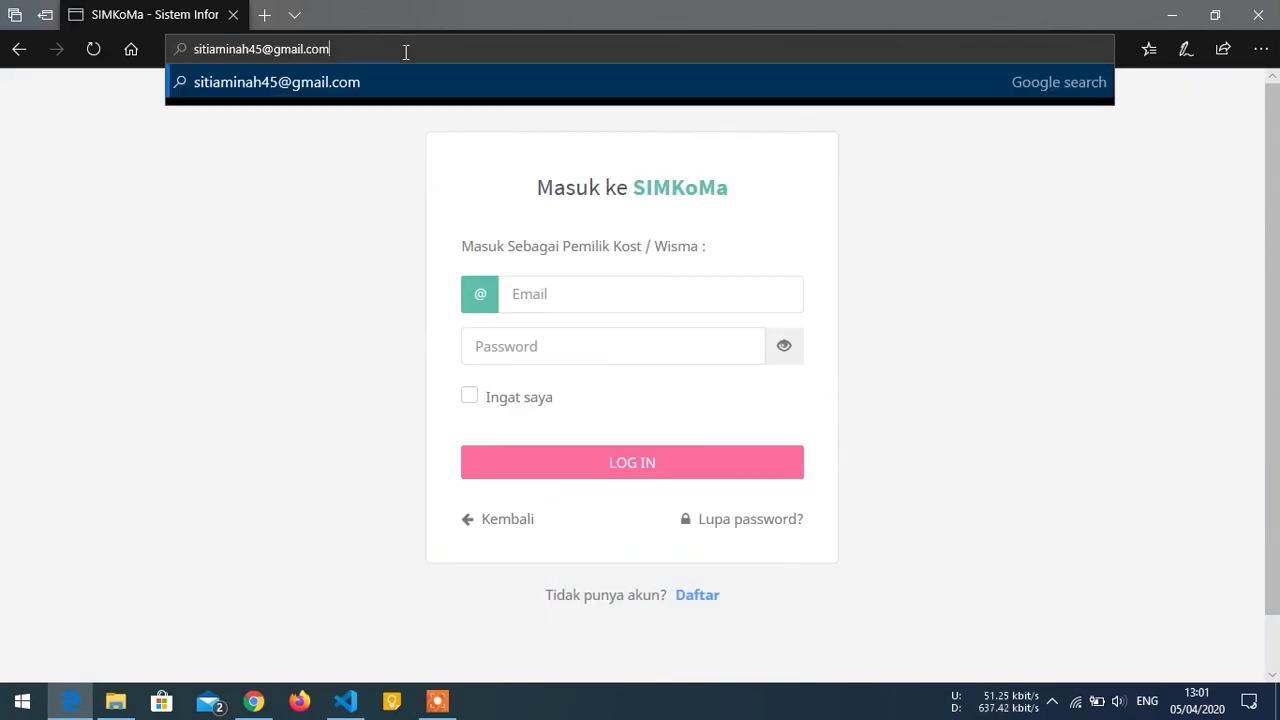
Re-copy the tenant login link from the admin dashboard and load it in Edge.
key("alt+Tab")
left_click(119, 175)
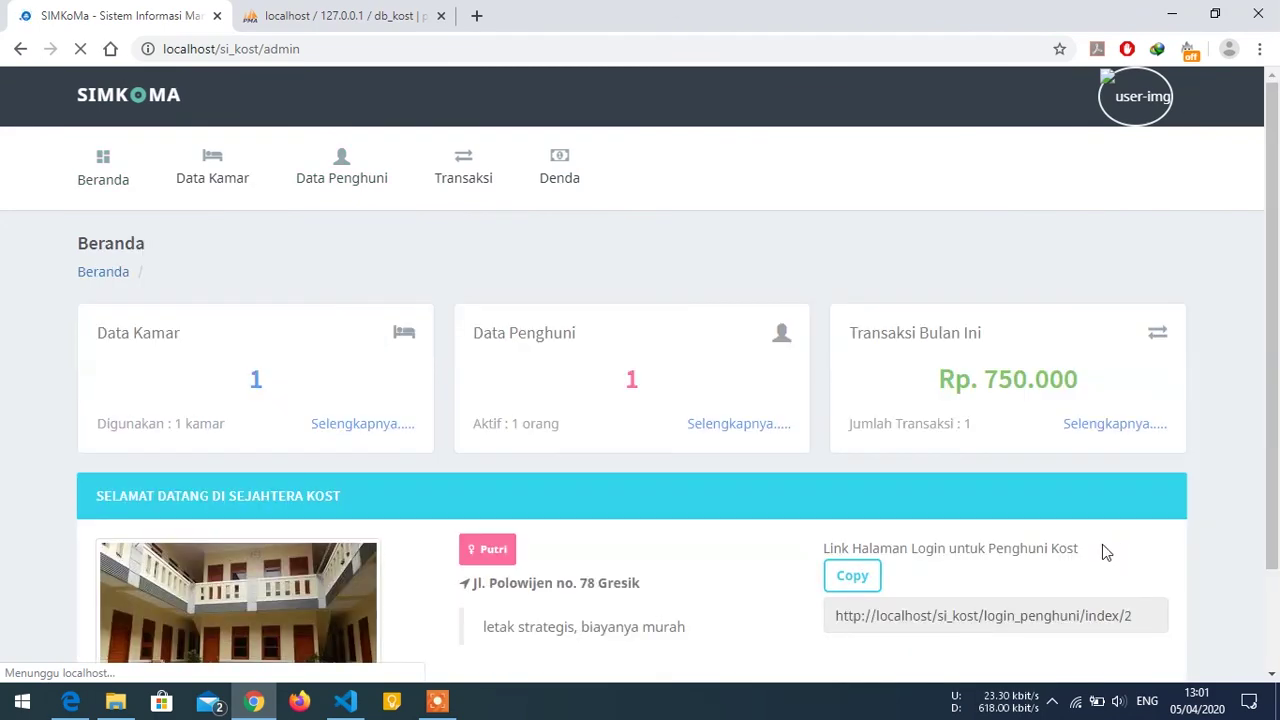
left_click(855, 576)
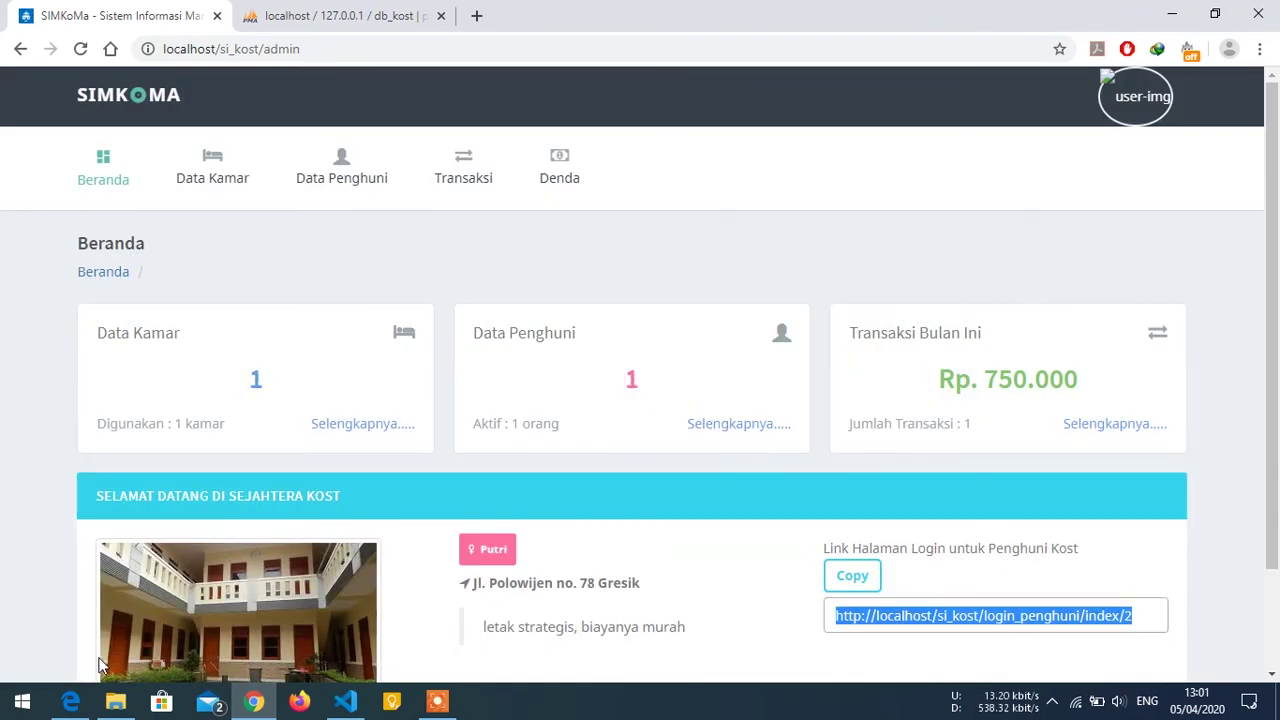
left_click(71, 697)
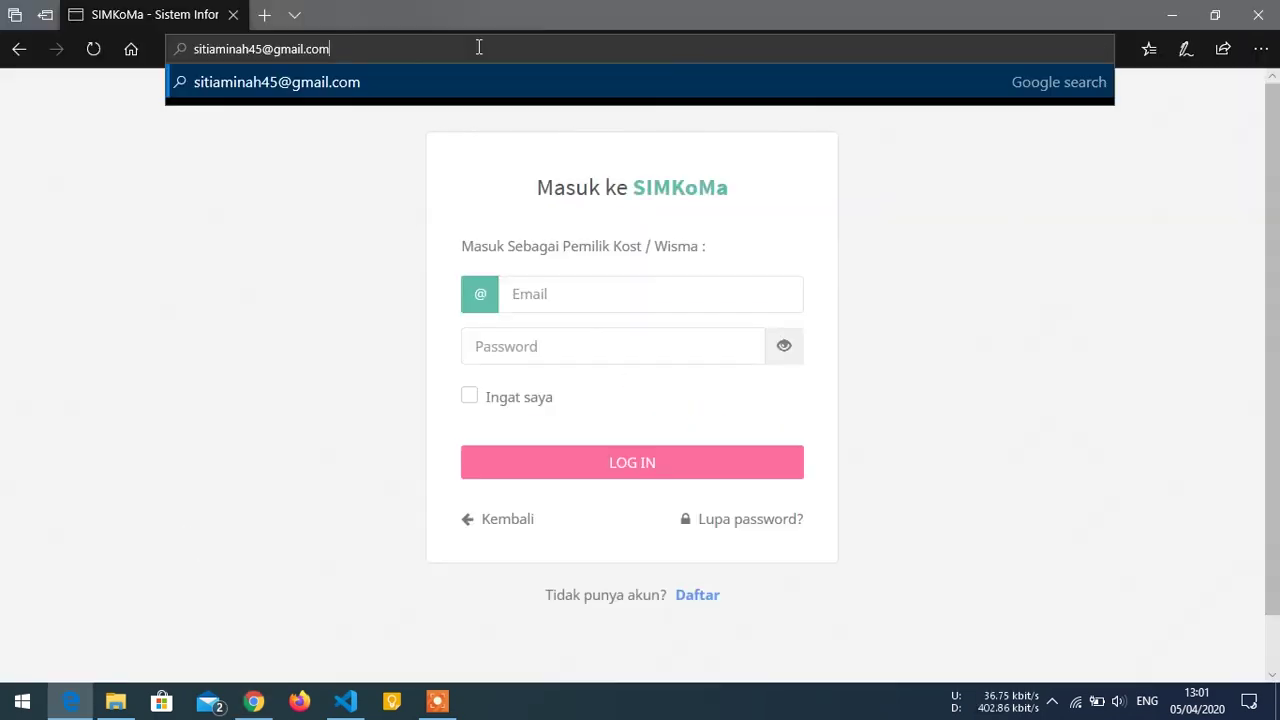
key("ctrl+a")
key("ctrl+v")
key("Return")
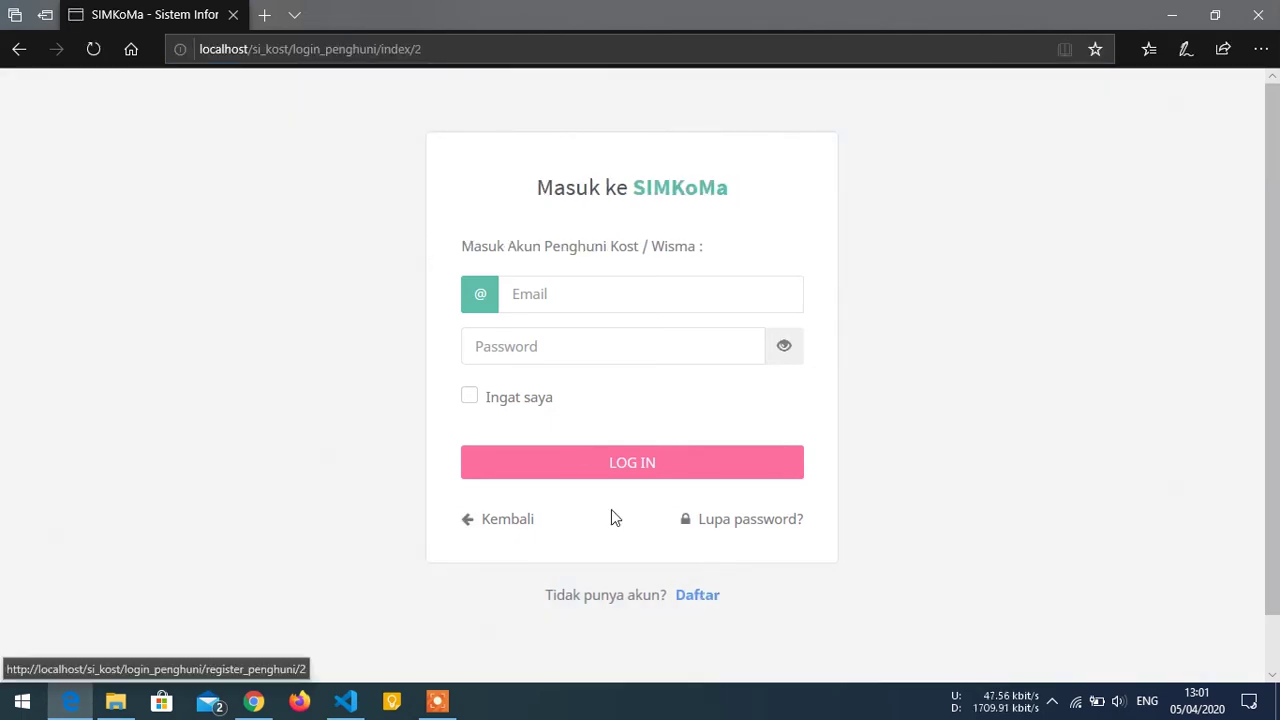
On the registration form, enter the tenant's full name, choose Perempuan, and type the e-mail.
left_click(685, 594)
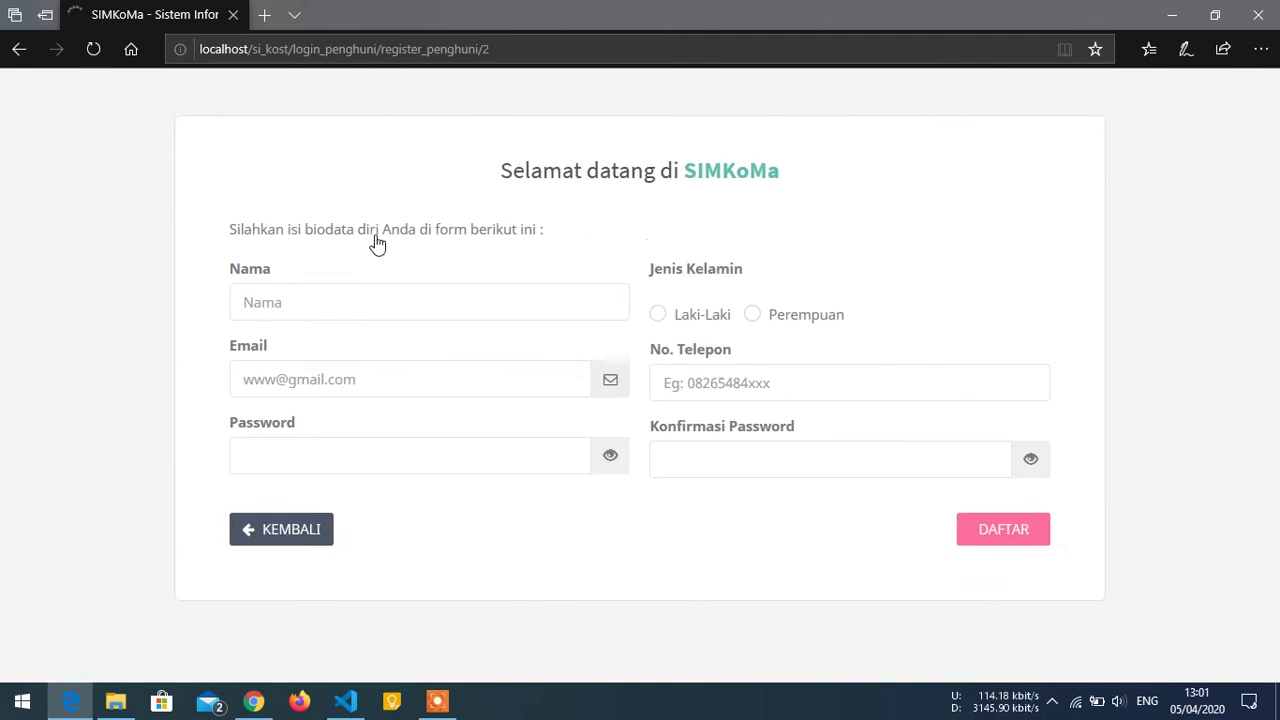
left_click(662, 315)
left_click(754, 314)
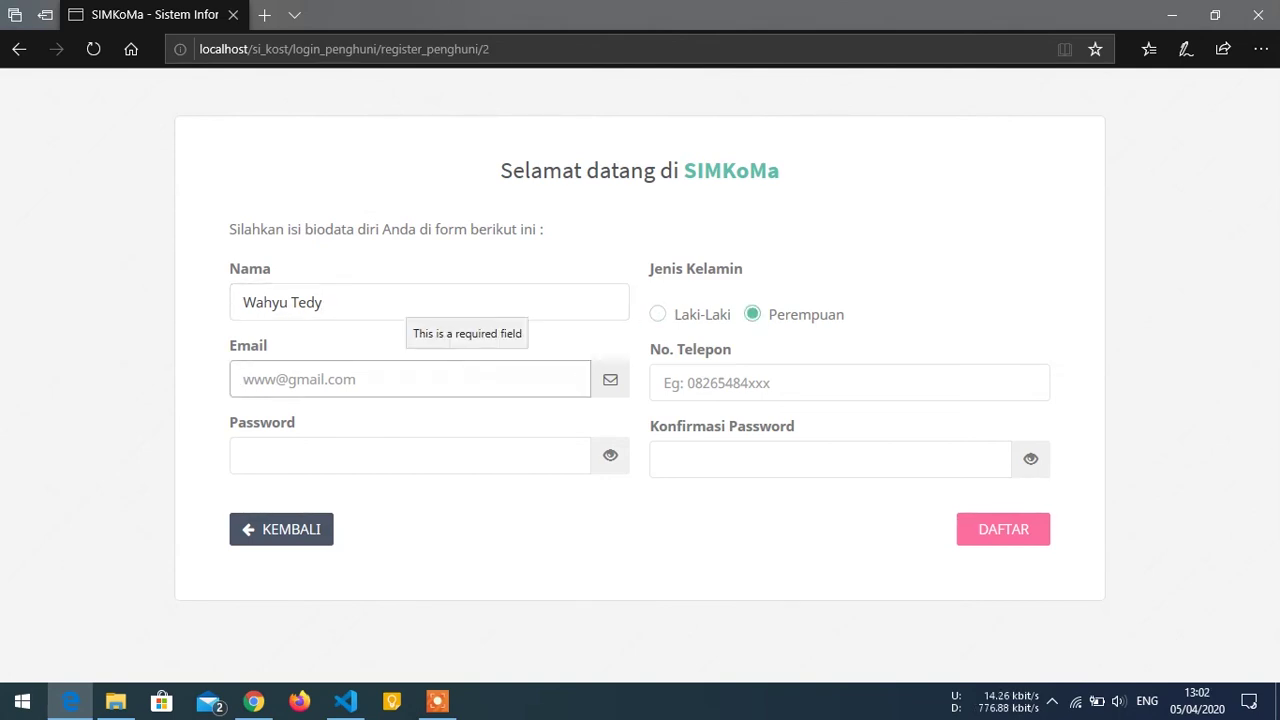
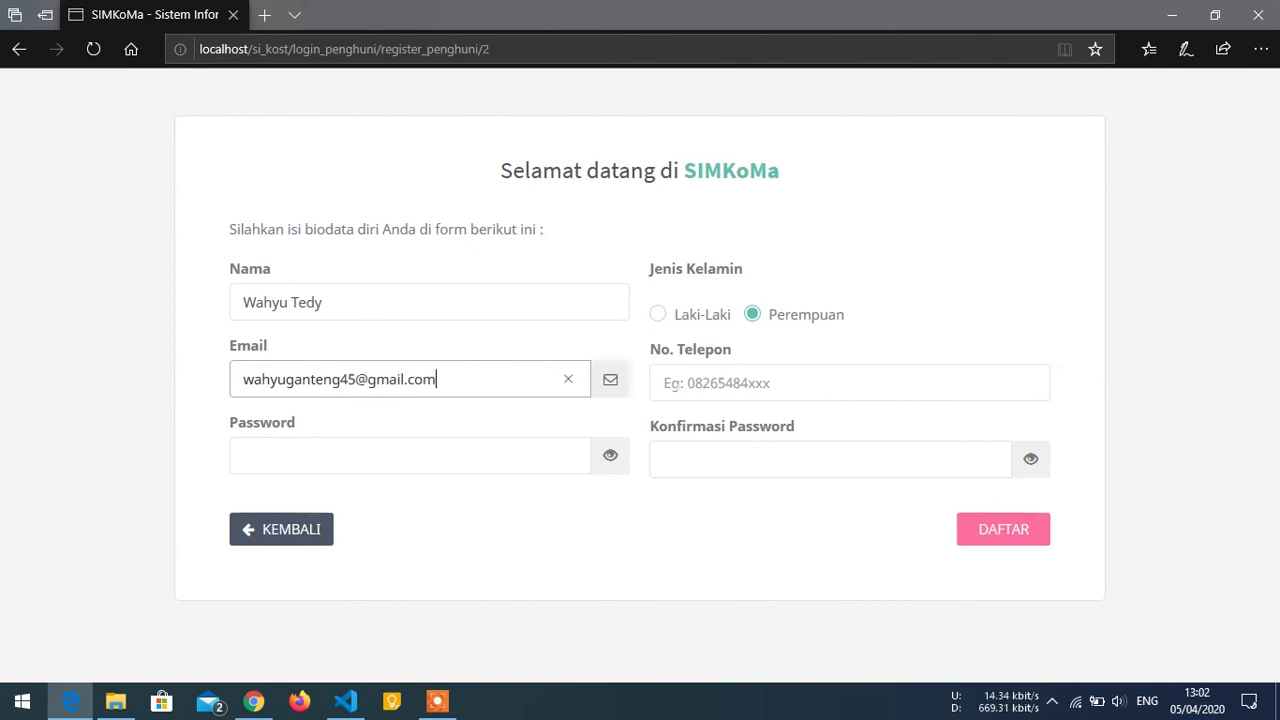
Fill in the phone number, password and matching confirmation, then submit with DAFTAR.
left_click(686, 383)
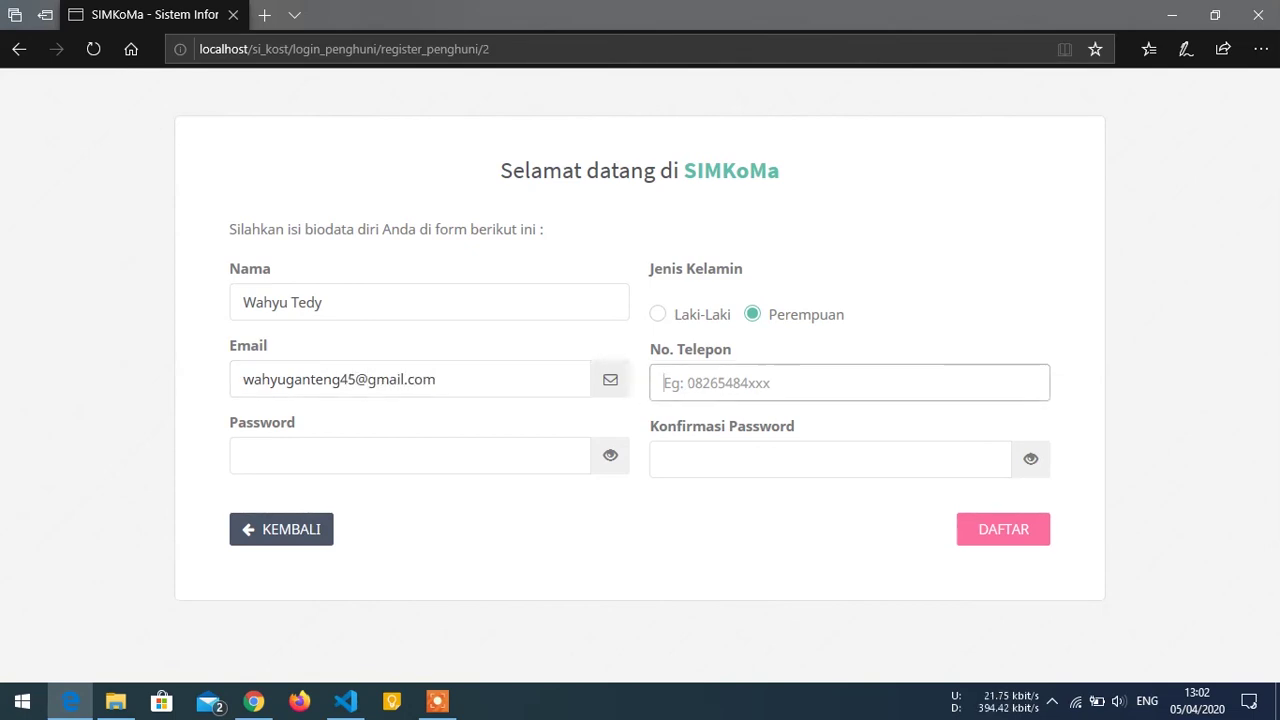
type("+62564651")
left_click(529, 446)
type("123")
left_click(691, 466)
type("123")
left_click(612, 457)
left_click(1031, 458)
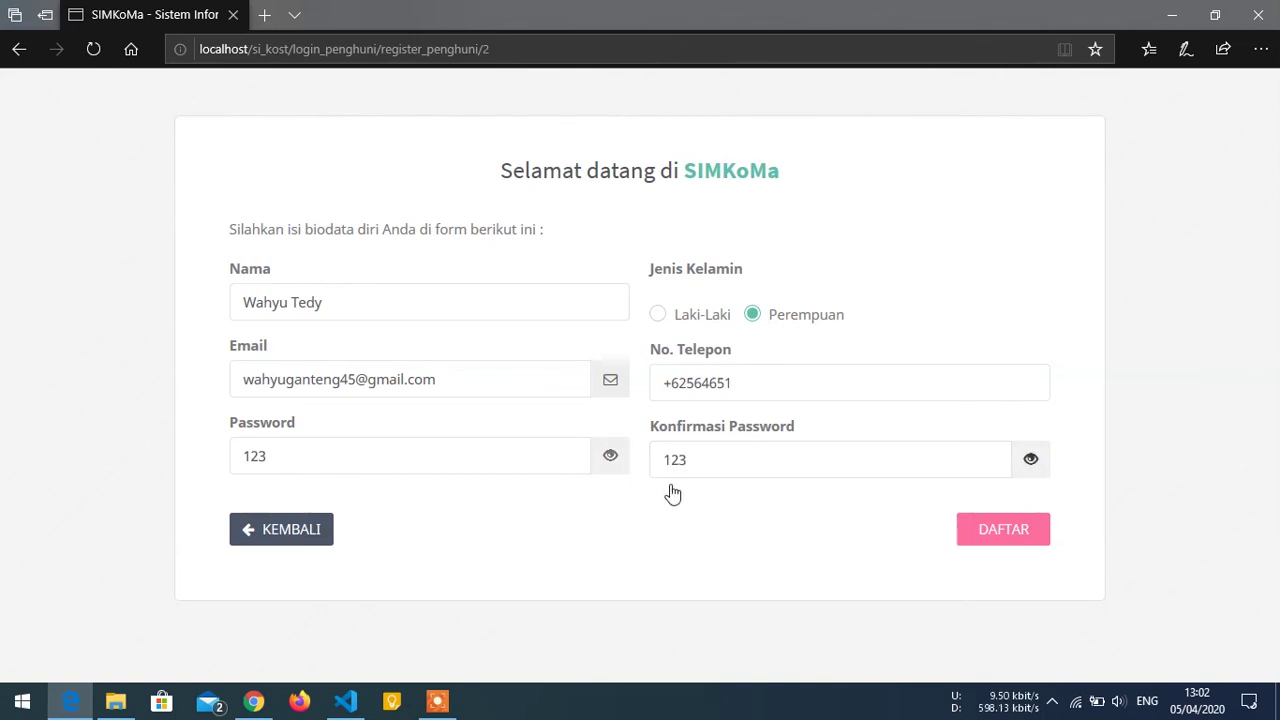
left_click(1000, 535)
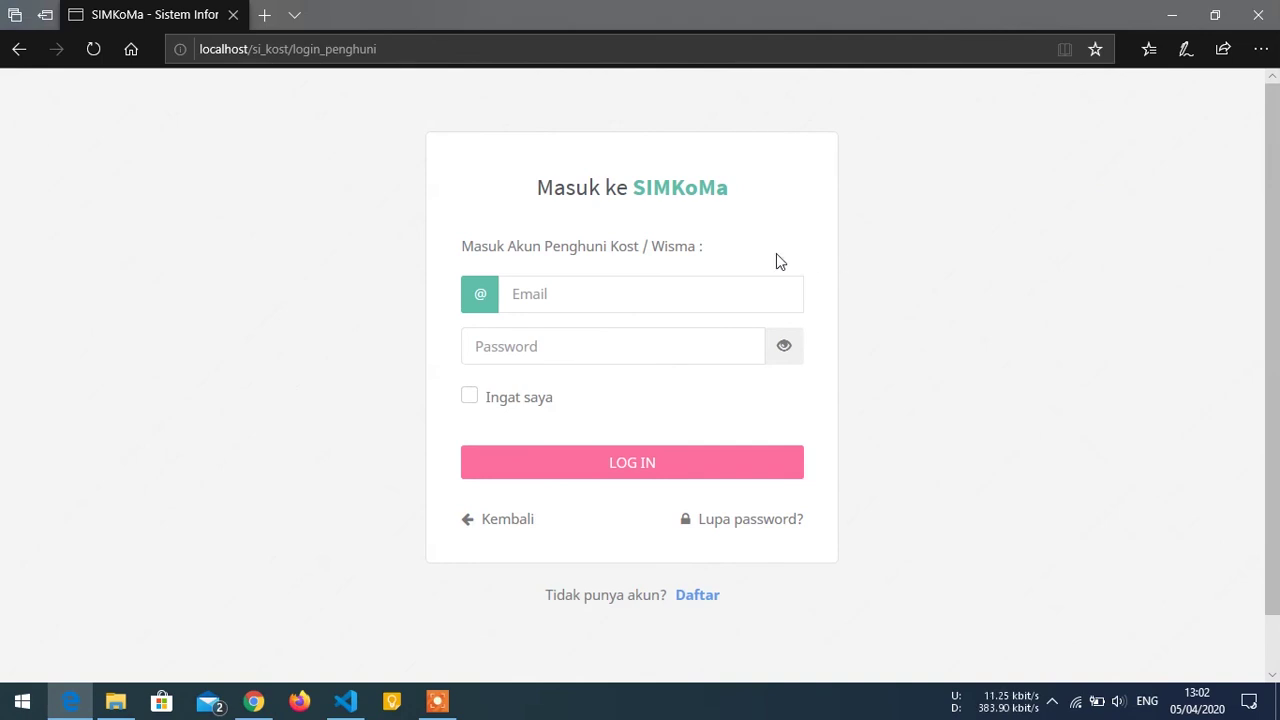
Begin entering the new tenant's login e-mail, then view Data Penghuni in the admin window.
left_click(678, 293)
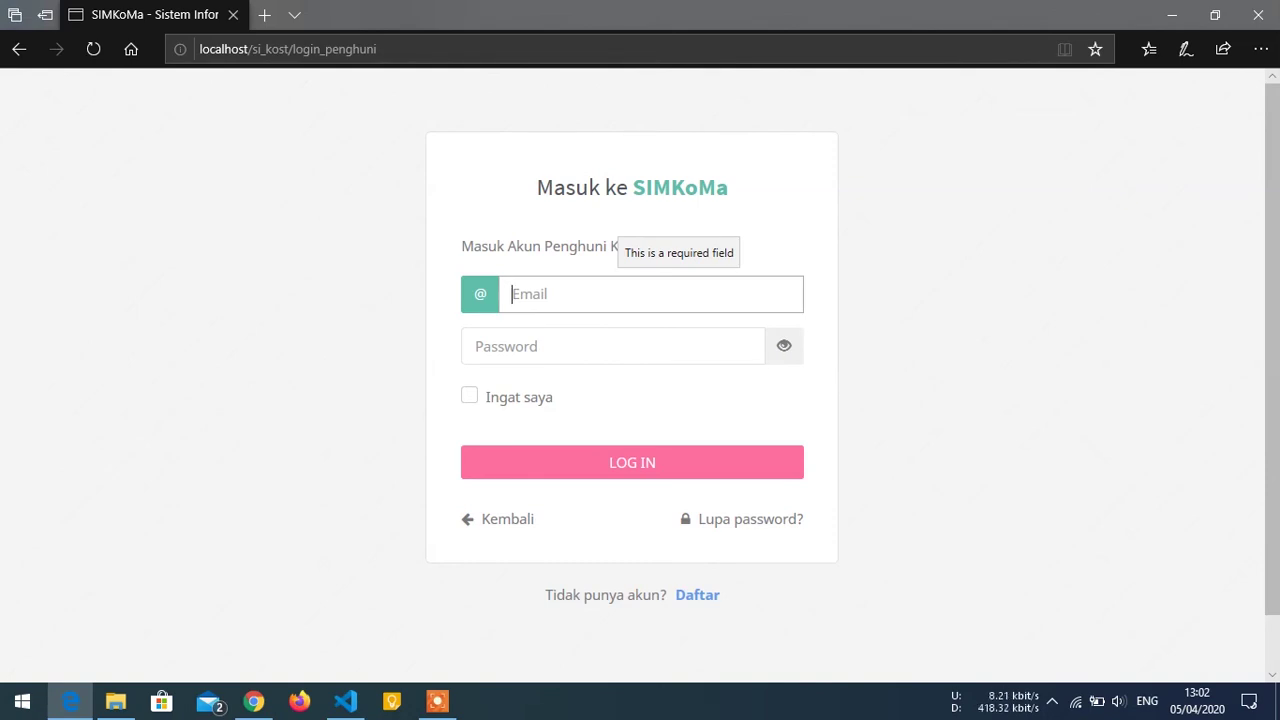
type("wahyuganteng")
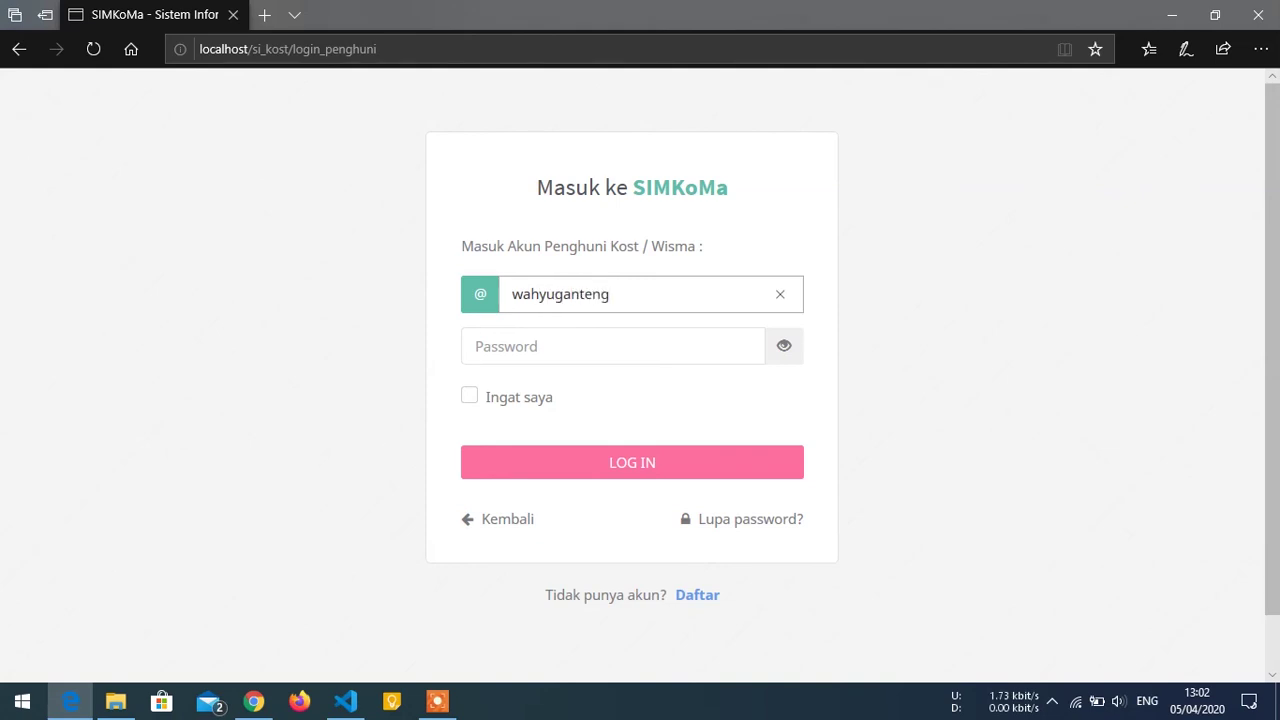
left_click(254, 701)
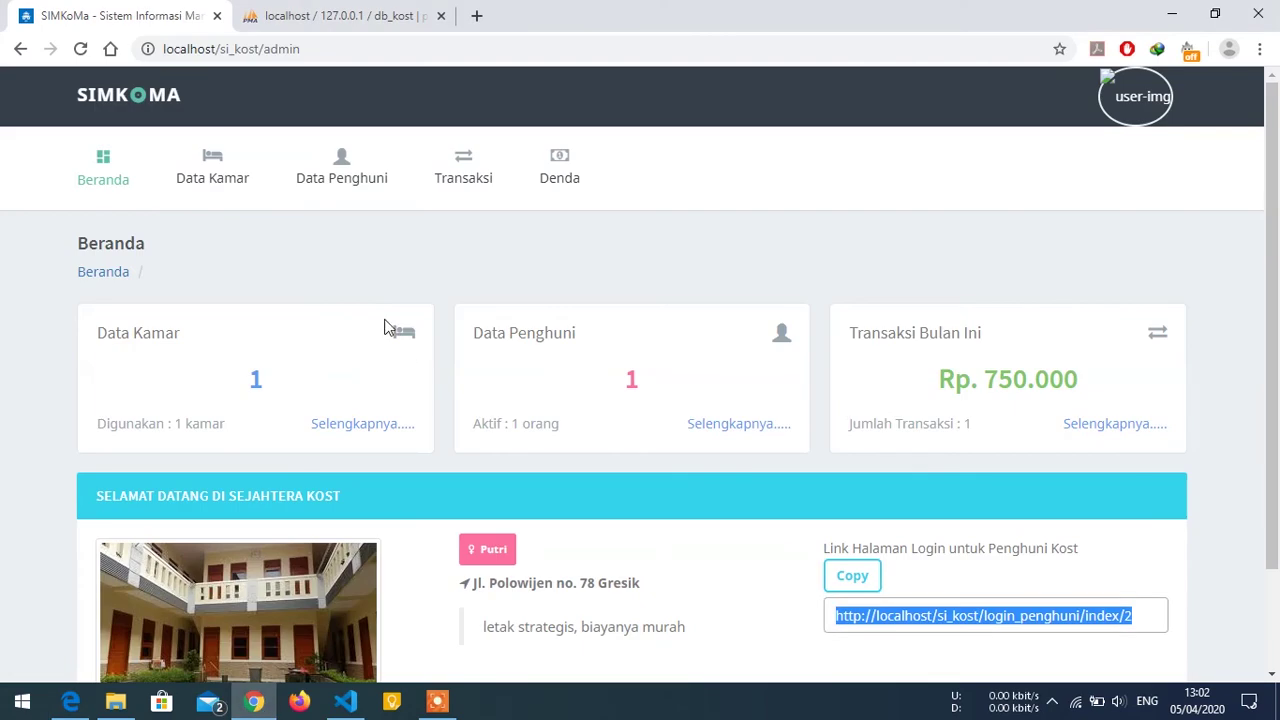
left_click(352, 183)
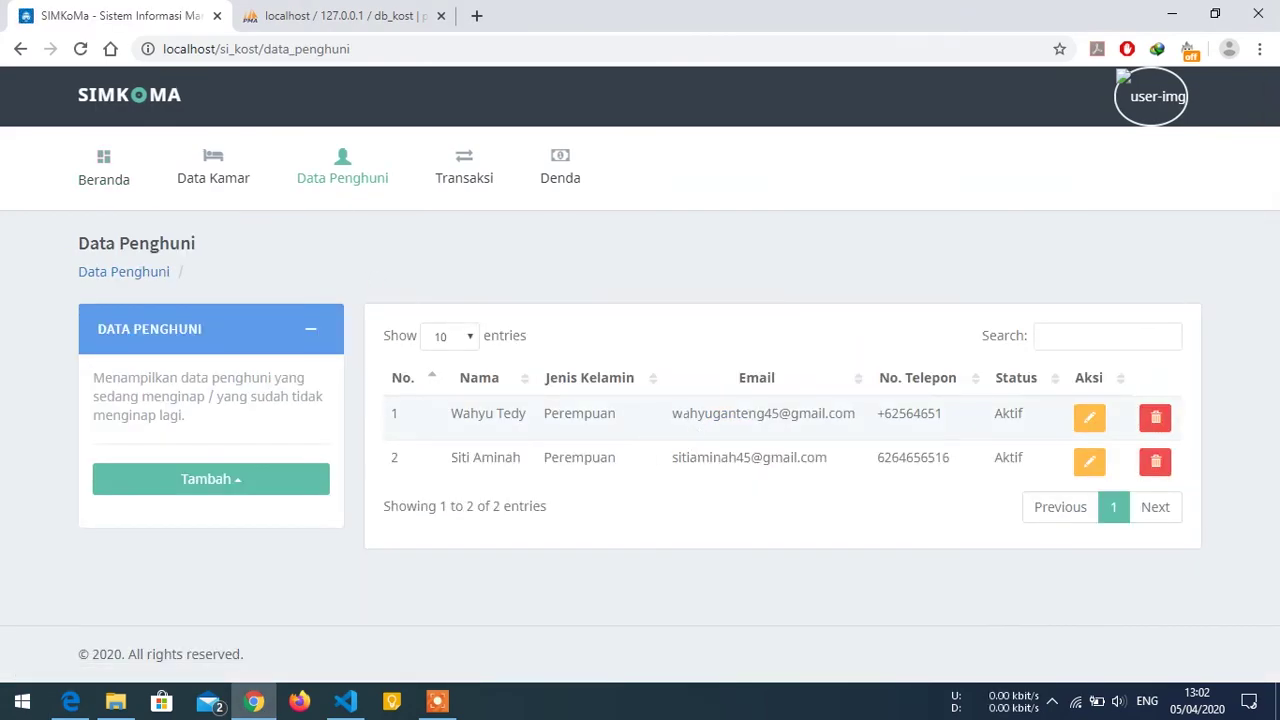
Choose room 101 - Rp. 250.000 and a 1 Bulan length of stay.
left_click(70, 701)
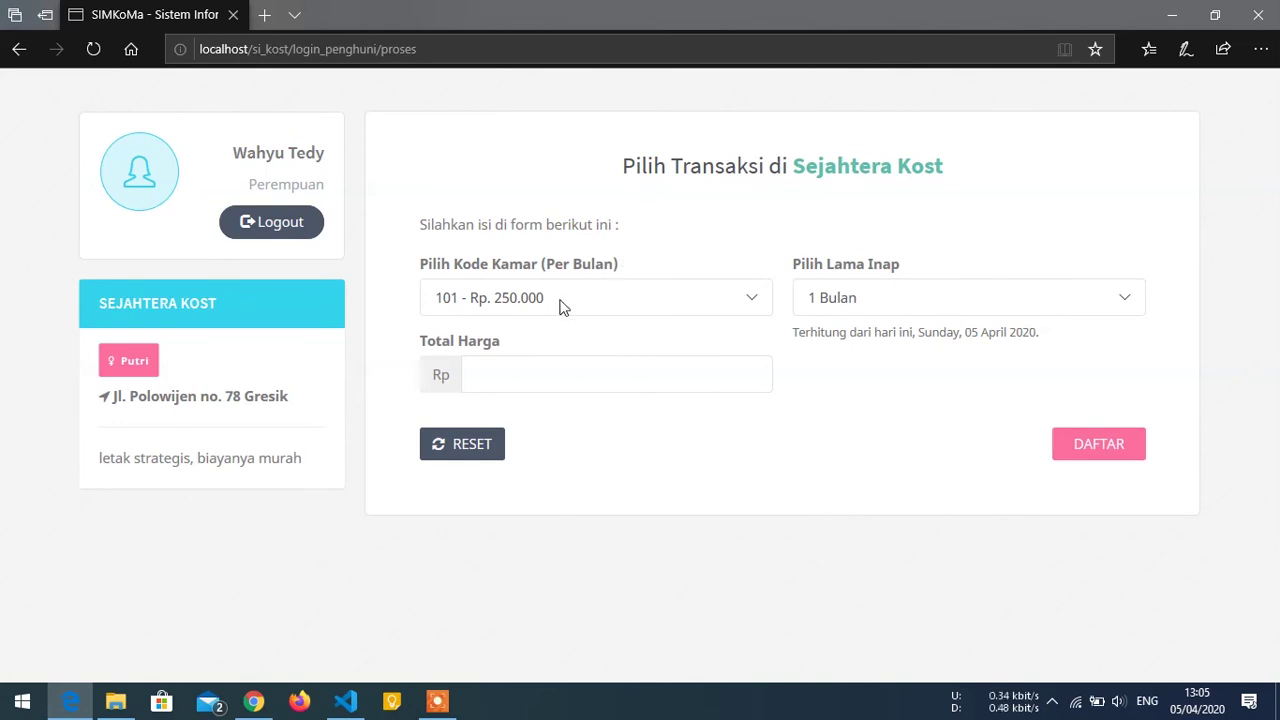
left_click(507, 305)
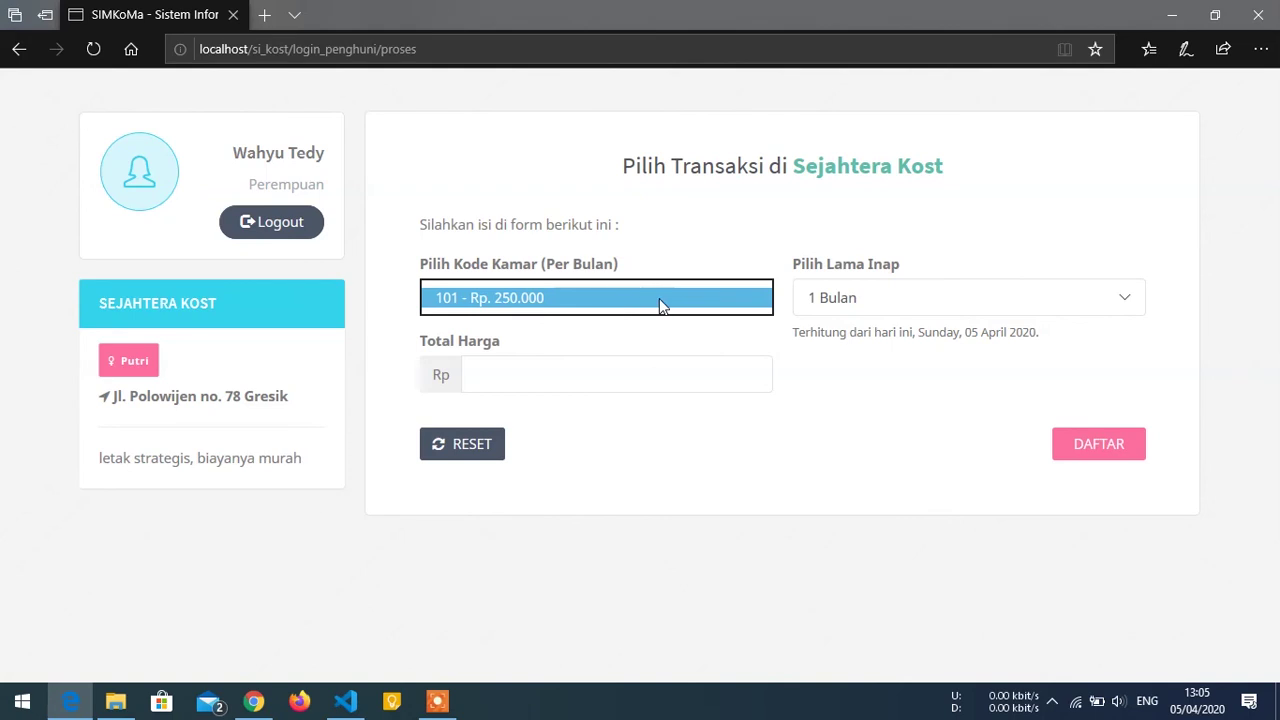
left_click(849, 297)
left_click(849, 297)
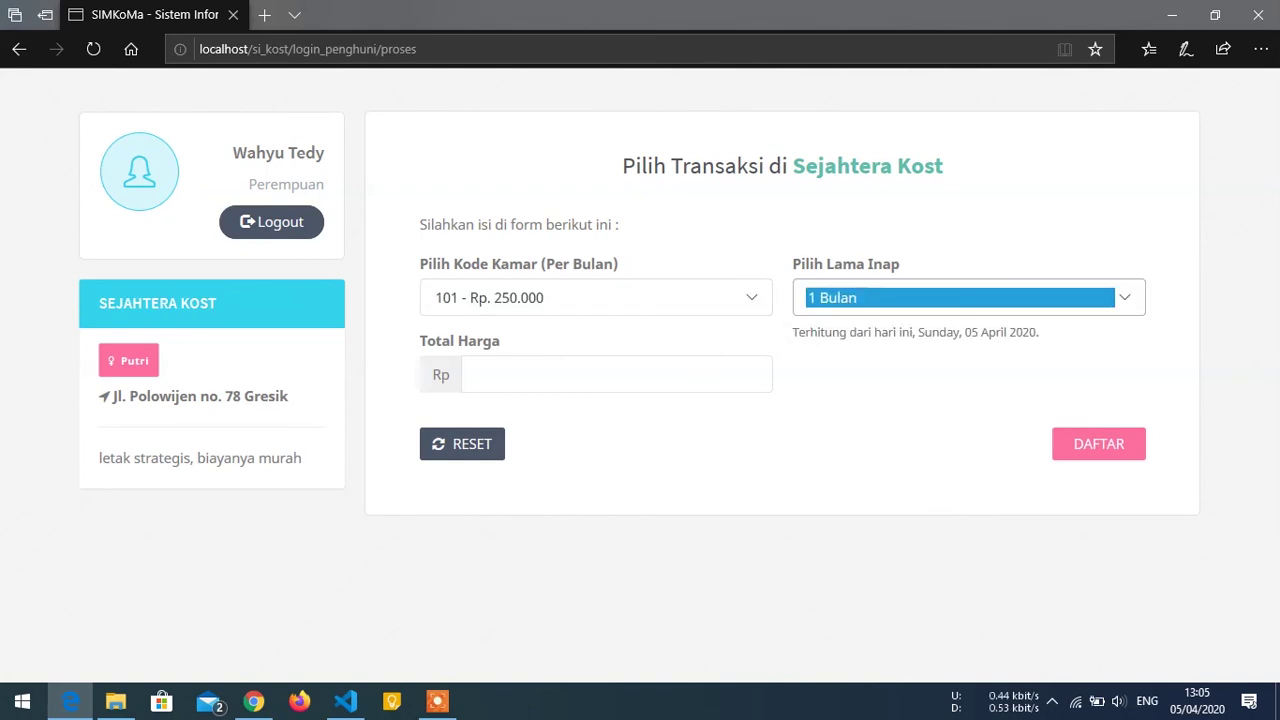
left_click(640, 374)
left_click(640, 300)
left_click(640, 297)
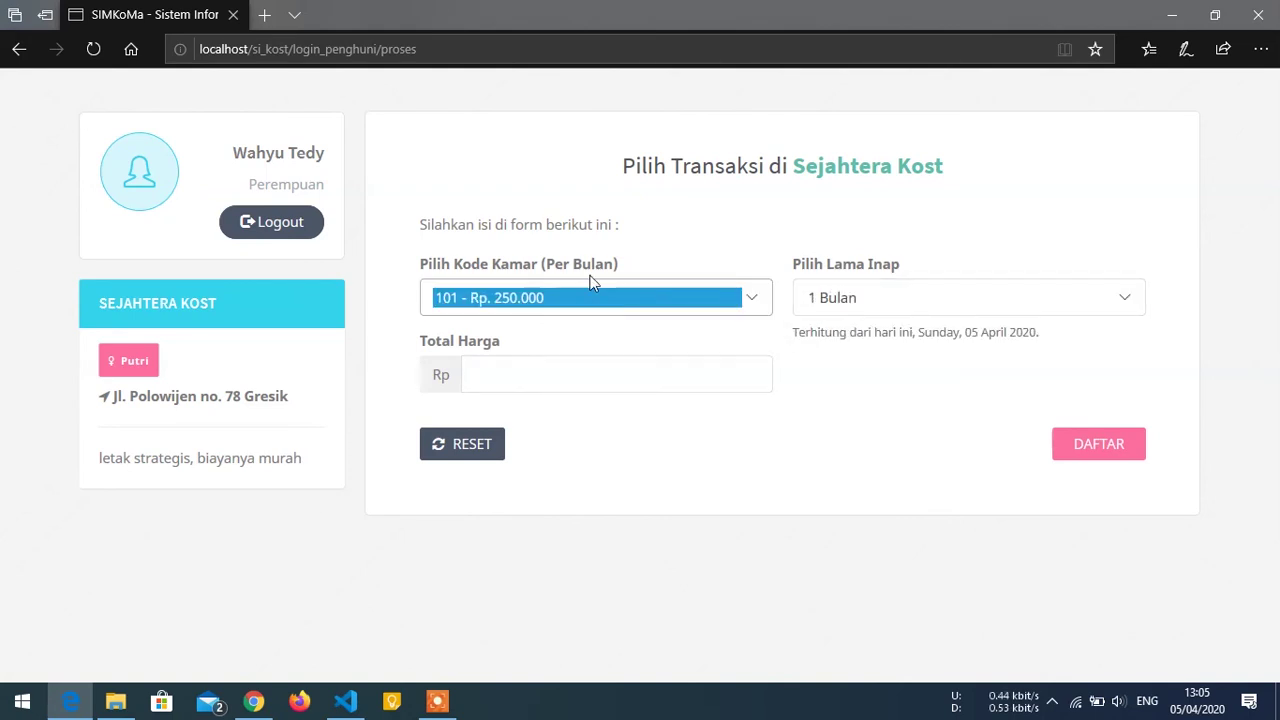
left_click(643, 263)
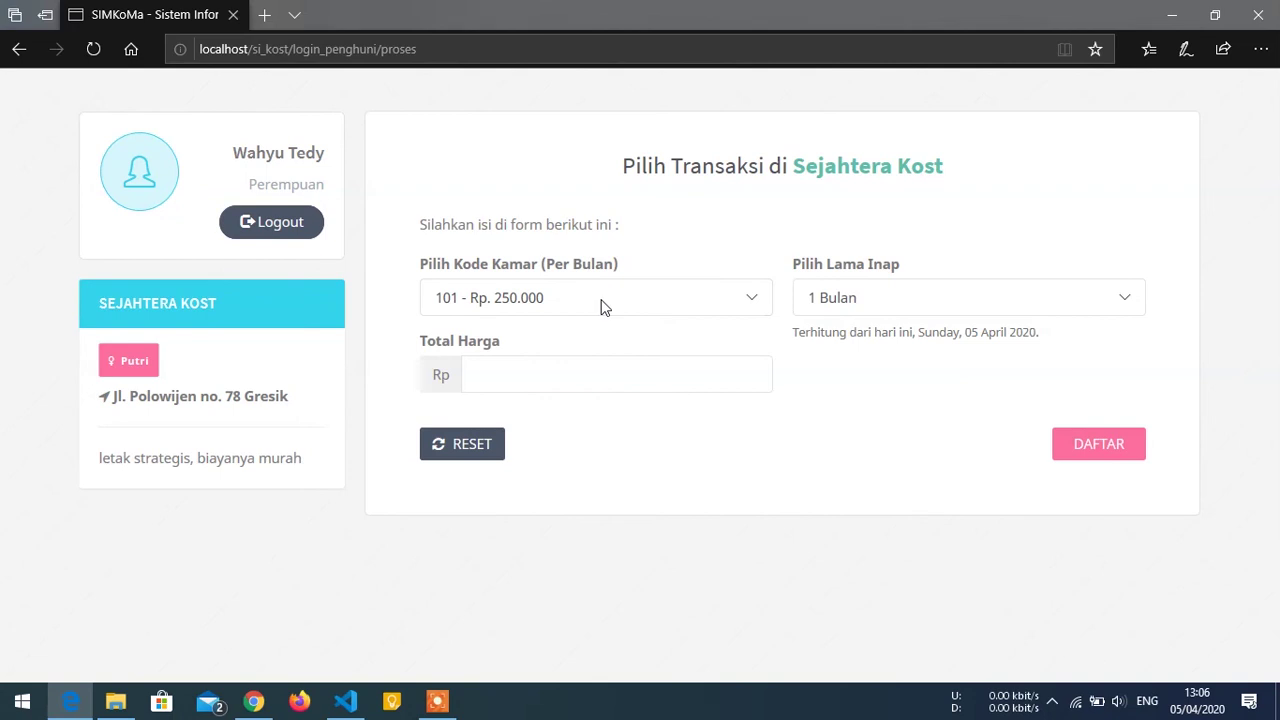
left_click(858, 304)
left_click(864, 299)
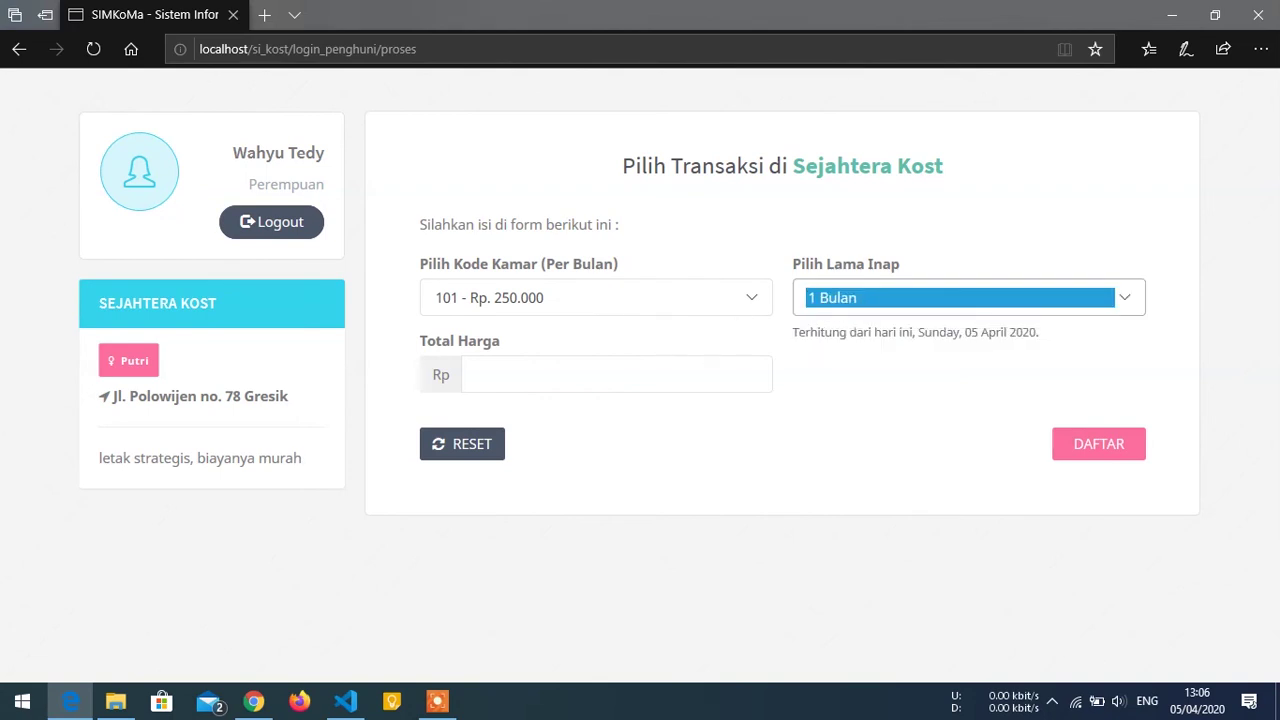
Enter total price 250000, submit the booking, and dismiss the success message.
left_click(672, 372)
type("250")
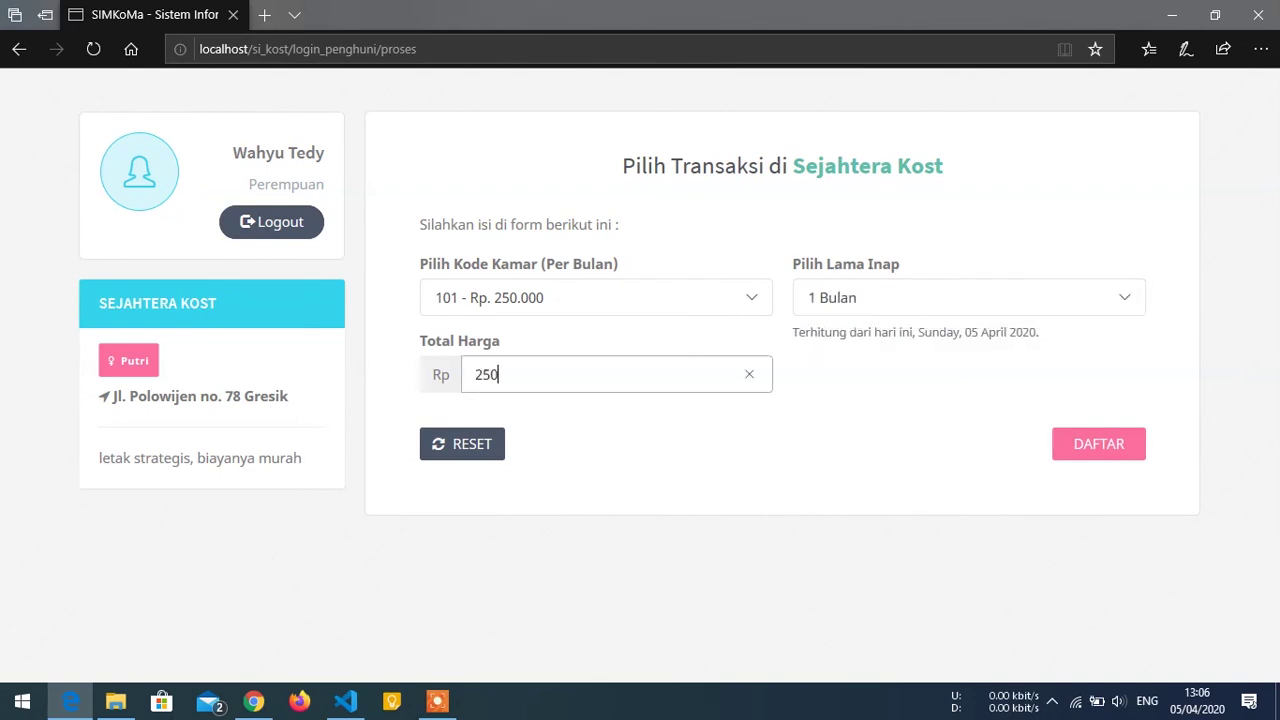
type("000")
left_click(1085, 442)
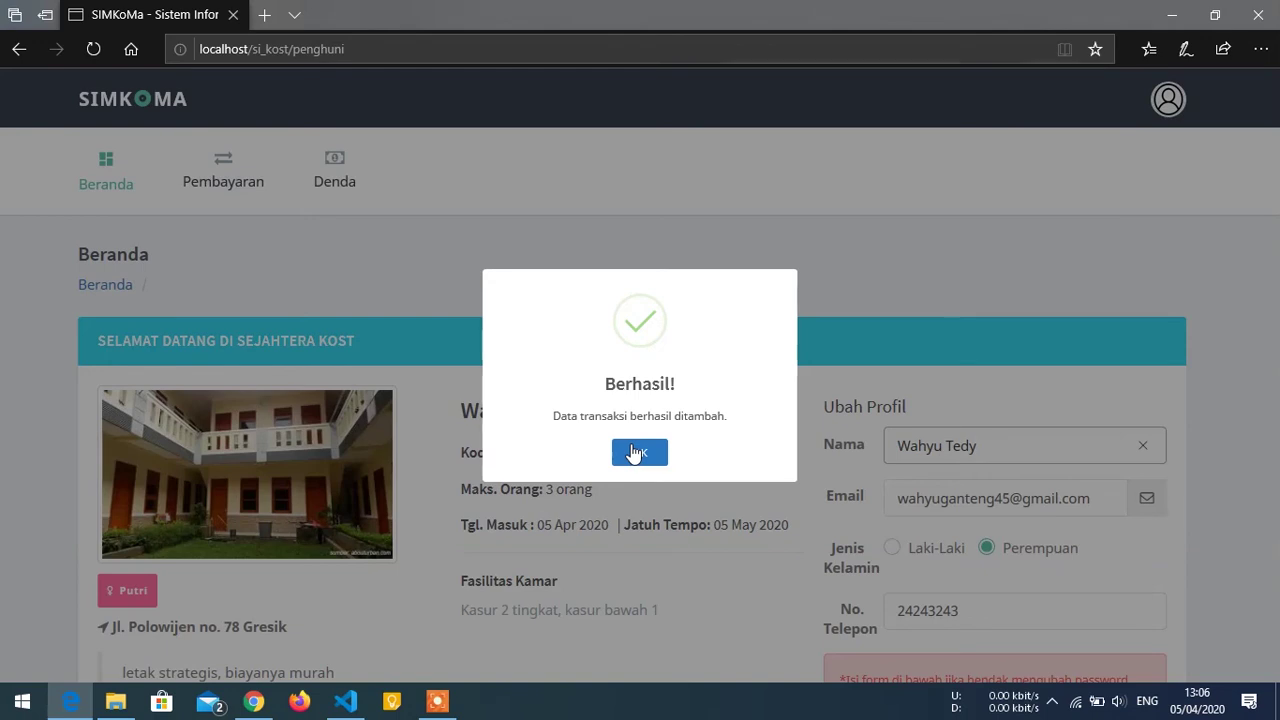
left_click(634, 452)
Scroll through the tenant dashboard's room 101 details and toggle the account menu without logging out.
left_click_drag(1268, 245, 1268, 302)
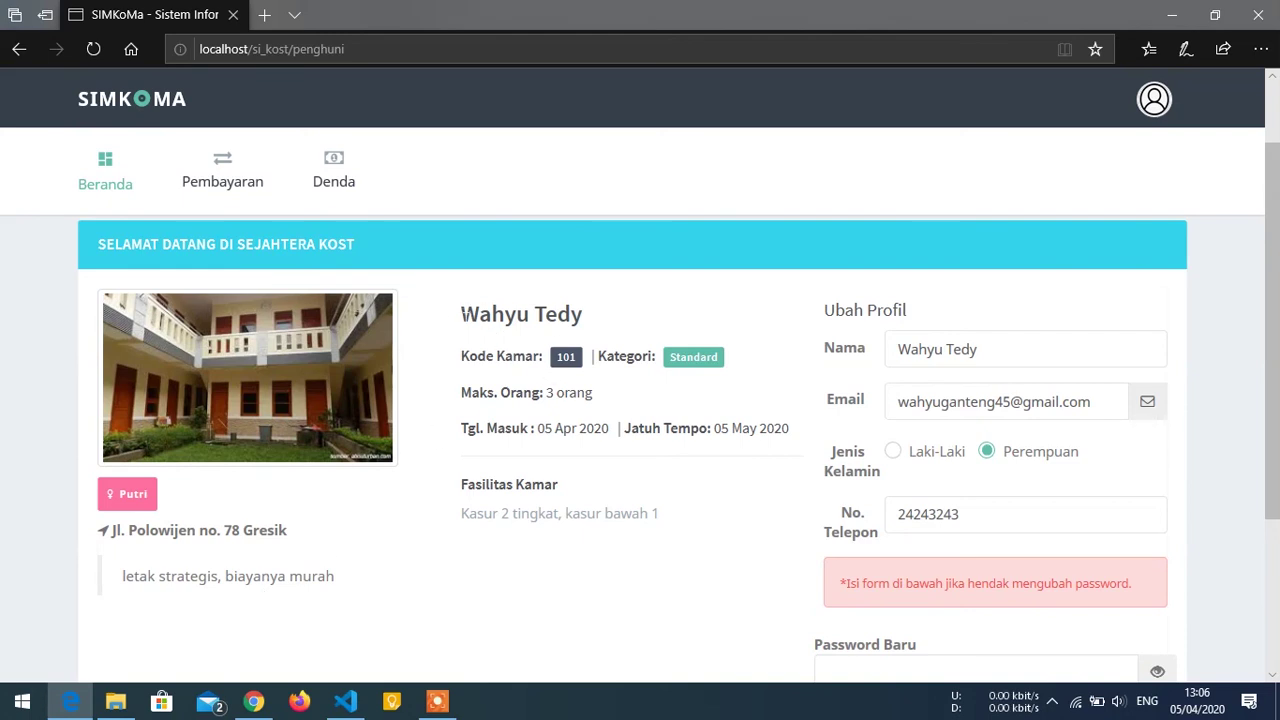
left_click_drag(462, 318, 586, 323)
left_click(586, 323)
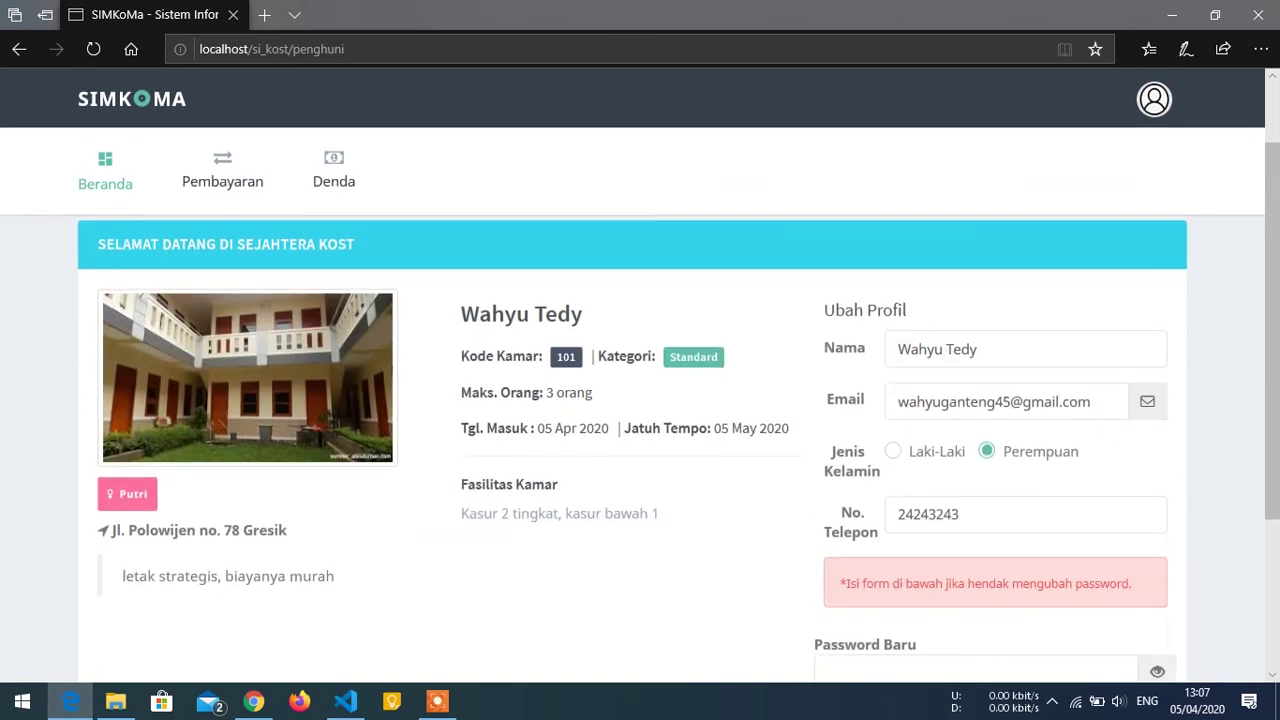
scroll(1277, 325, "down", 1)
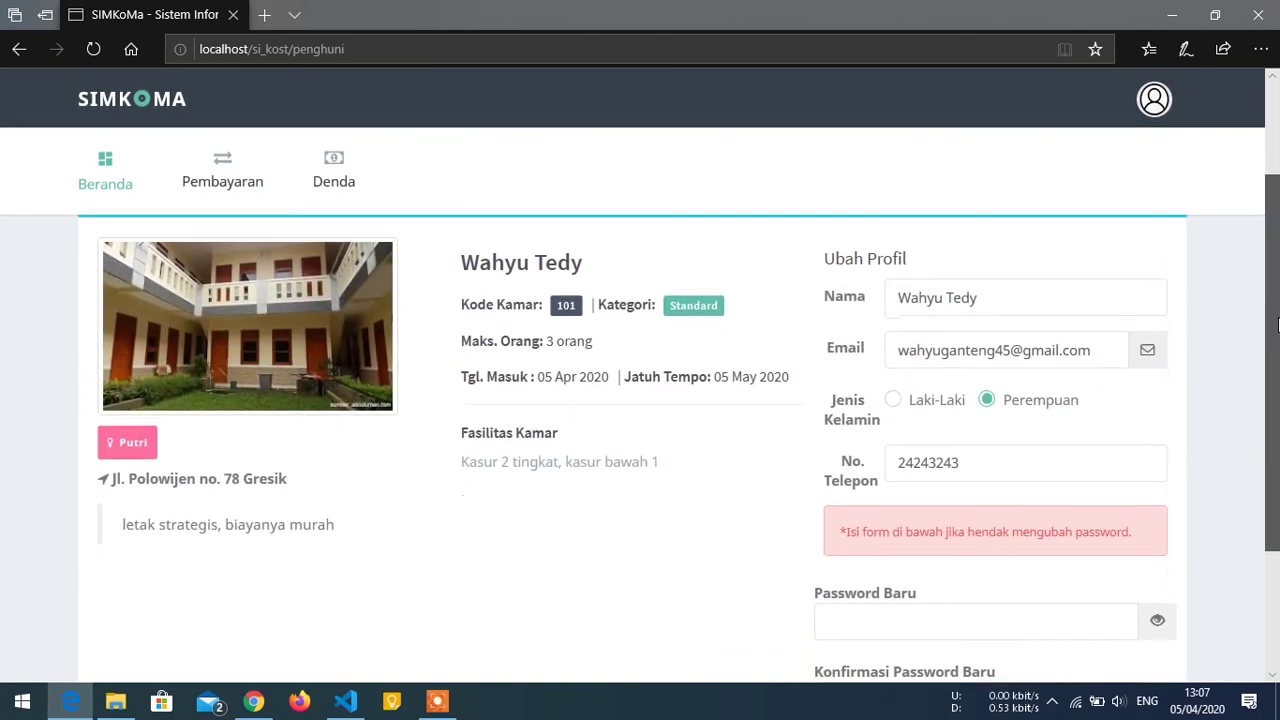
left_click(1157, 118)
left_click(1157, 118)
left_click(1157, 118)
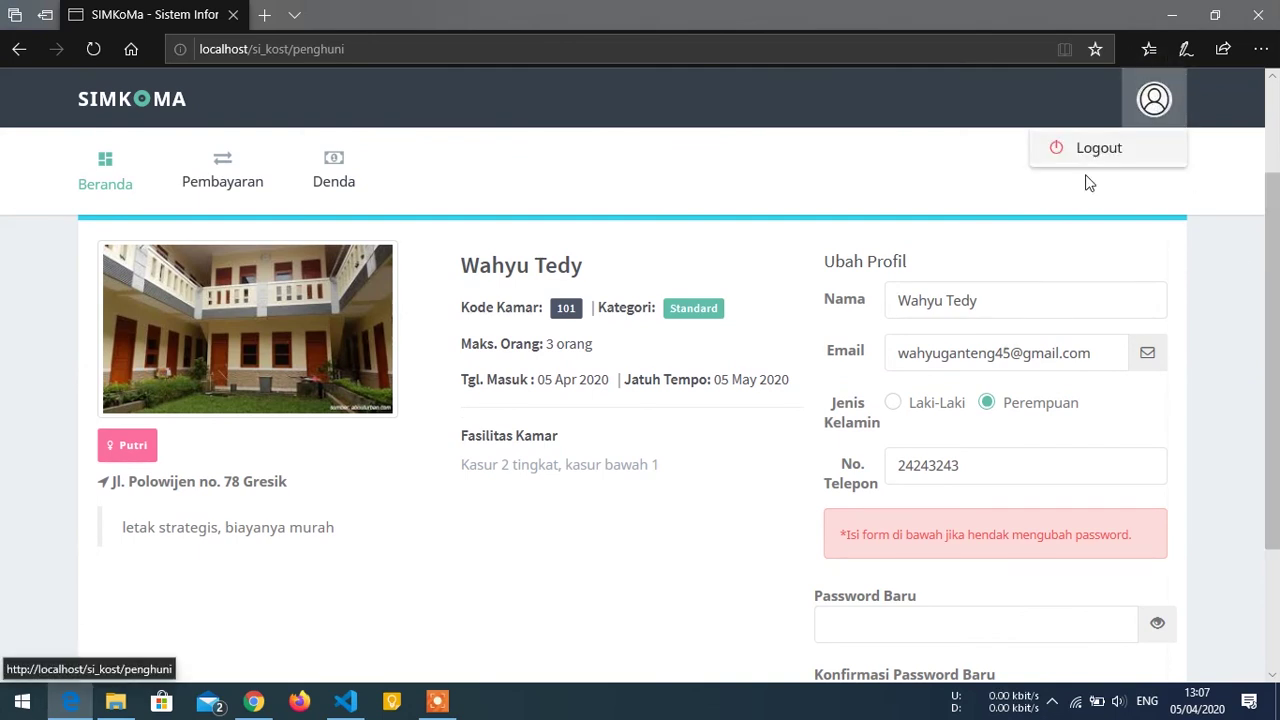
left_click(1174, 252)
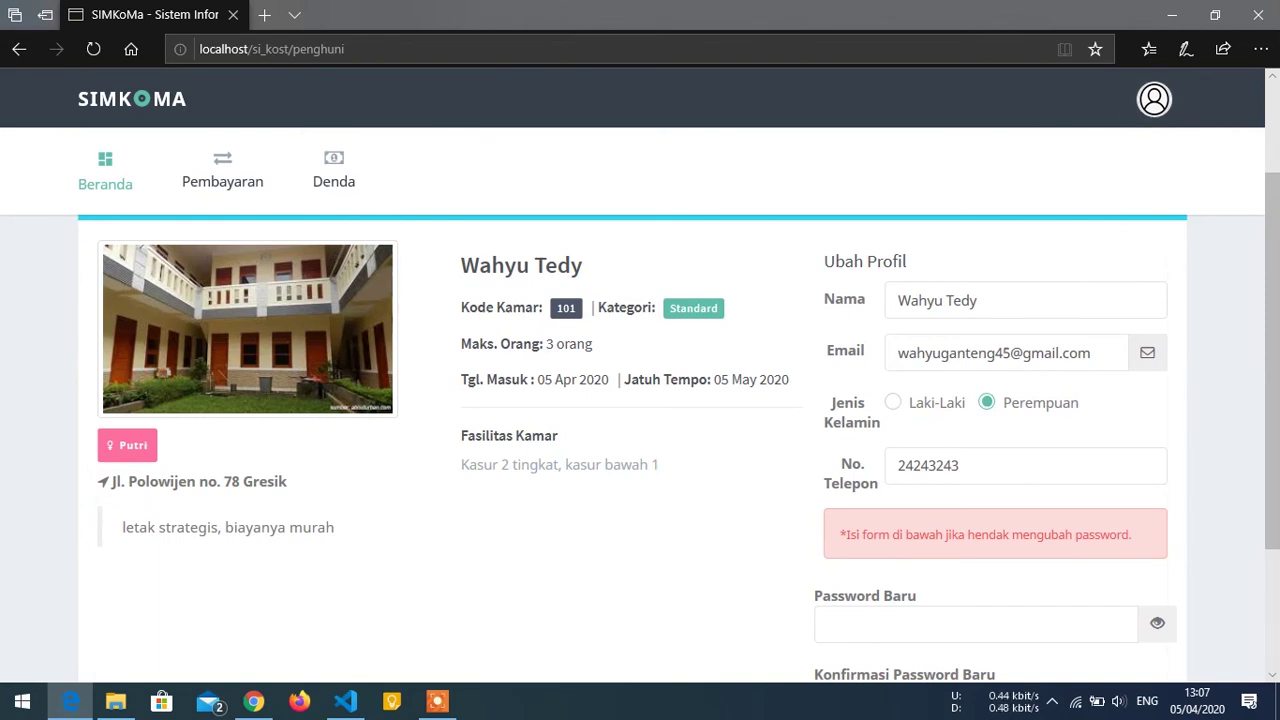
Replace the profile name with the tenant's new name in Ubah Profil.
double_click(1022, 301)
left_click(1023, 253)
double_click(1020, 303)
left_click(1018, 255)
double_click(1003, 301)
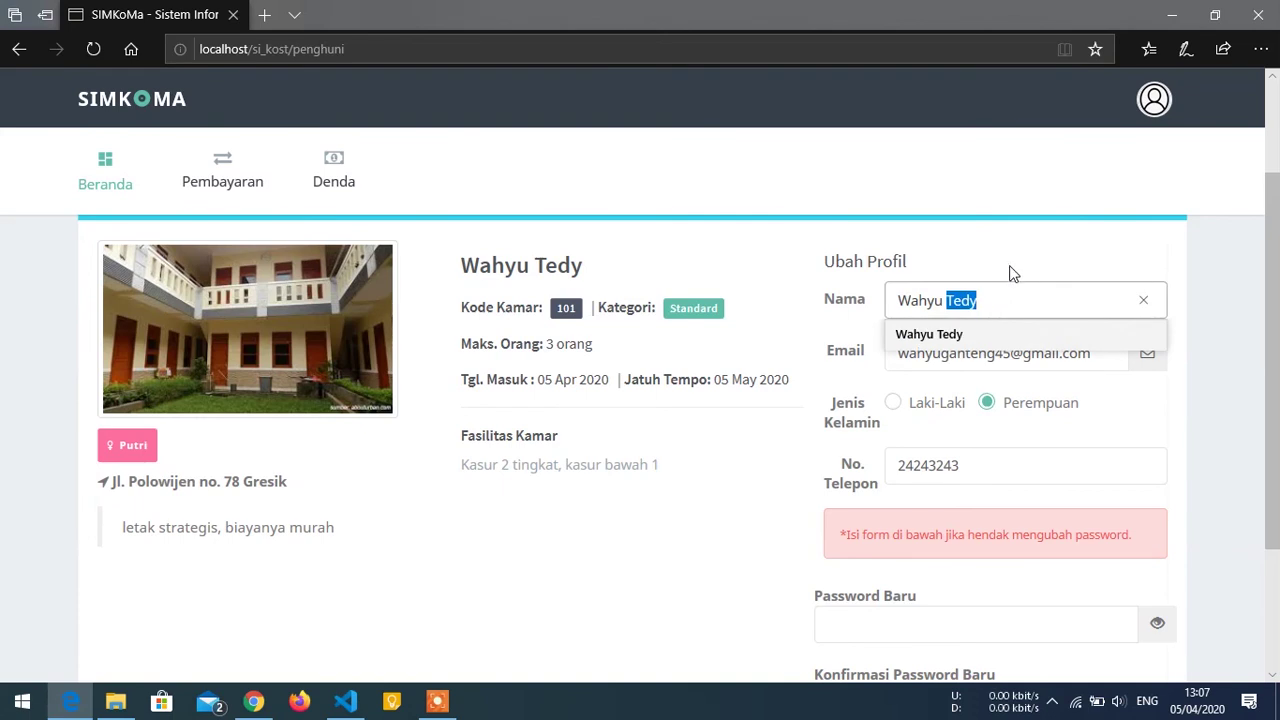
key("BackSpace")
key("BackSpace")
key("BackSpace")
key("BackSpace")
key("BackSpace")
key("BackSpace")
key("BackSpace")
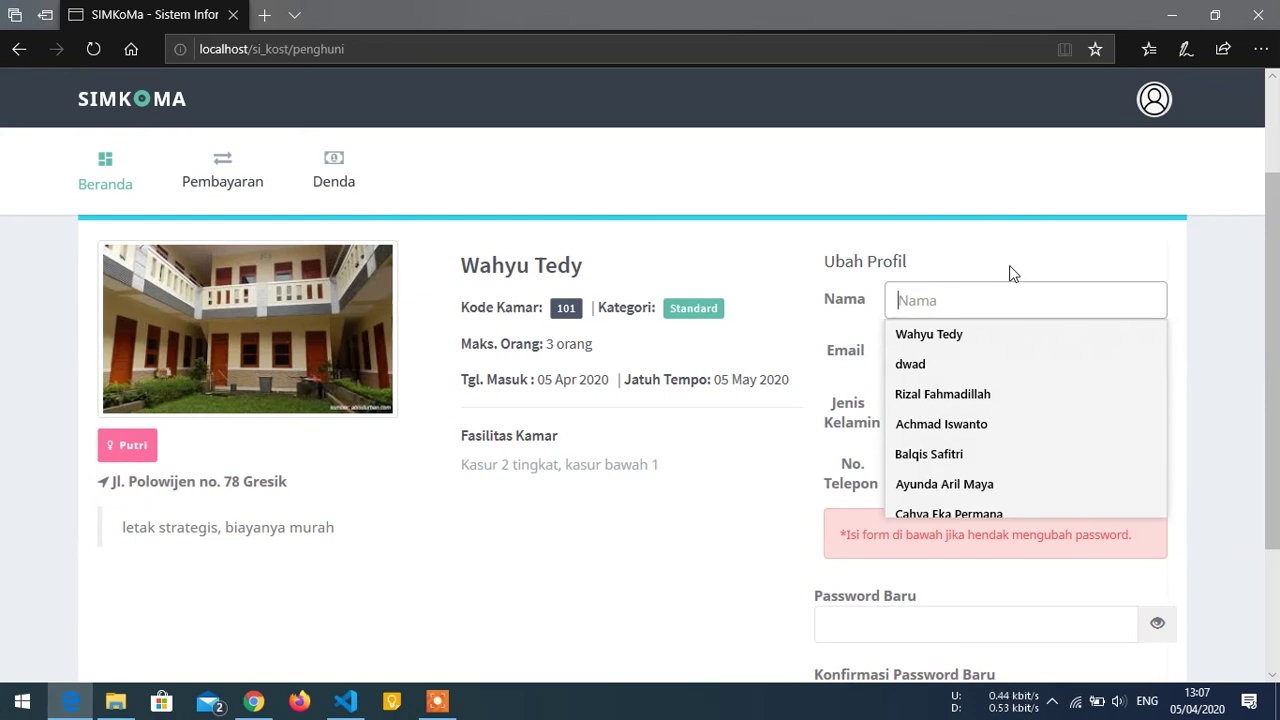
type("Lena")
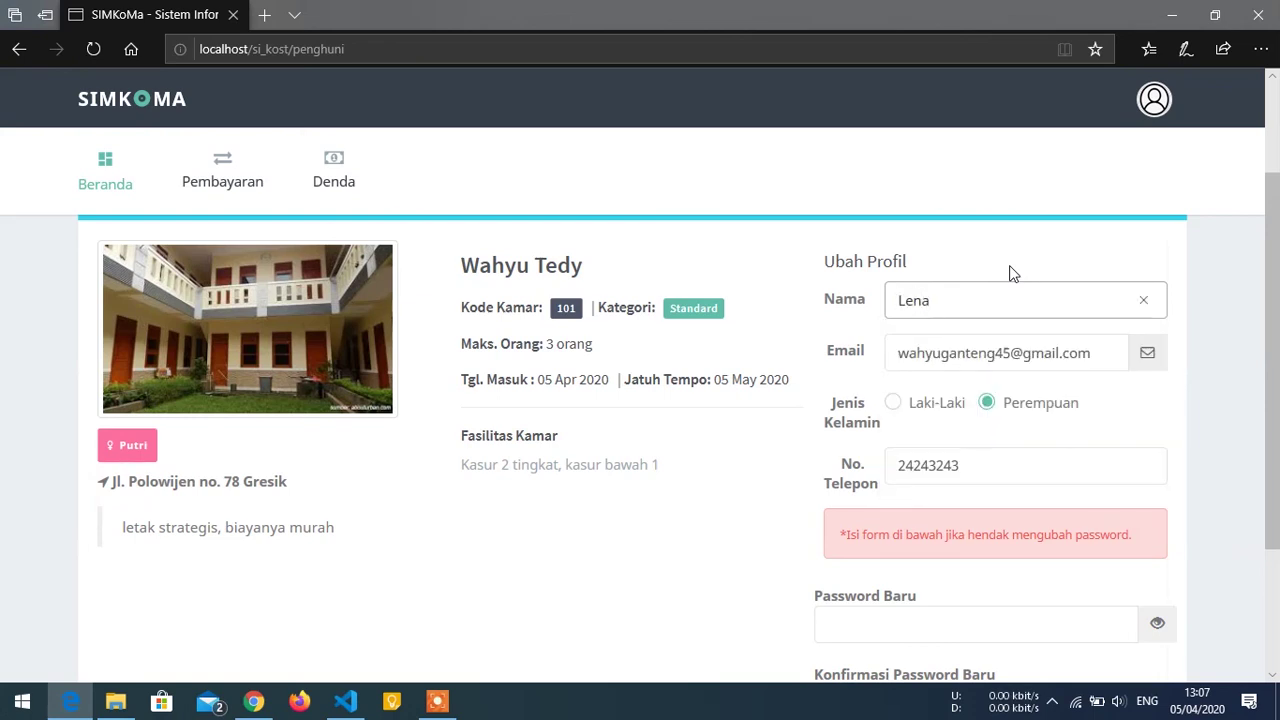
left_click(1010, 273)
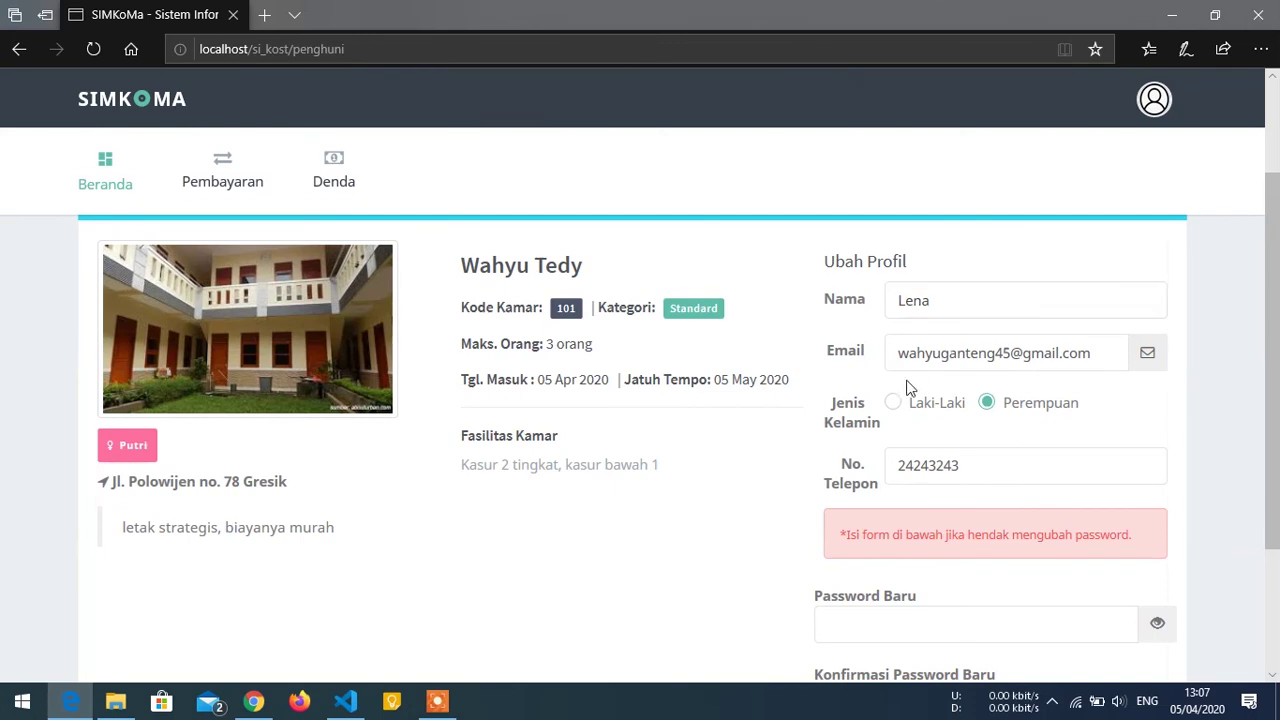
Replace the phone number with the new number, save with Ubah, and confirm the success dialog.
scroll(974, 426, "down", 1)
key("Tab")
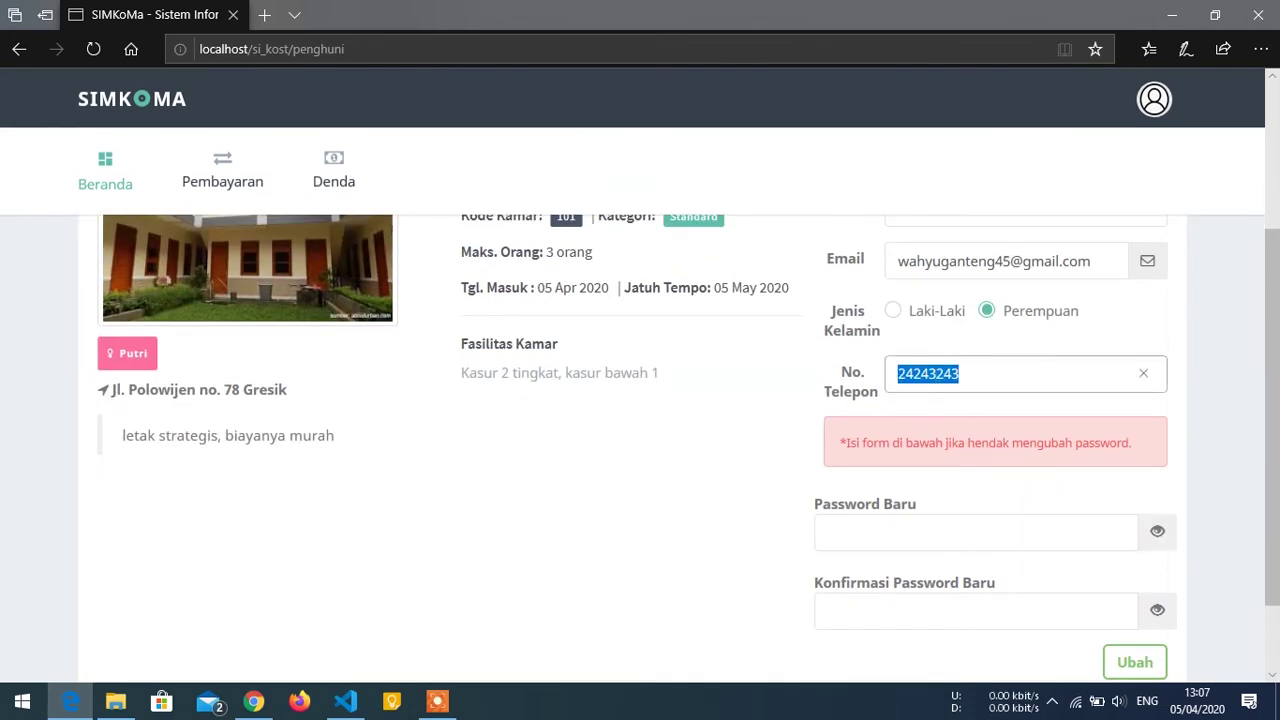
type("985564646")
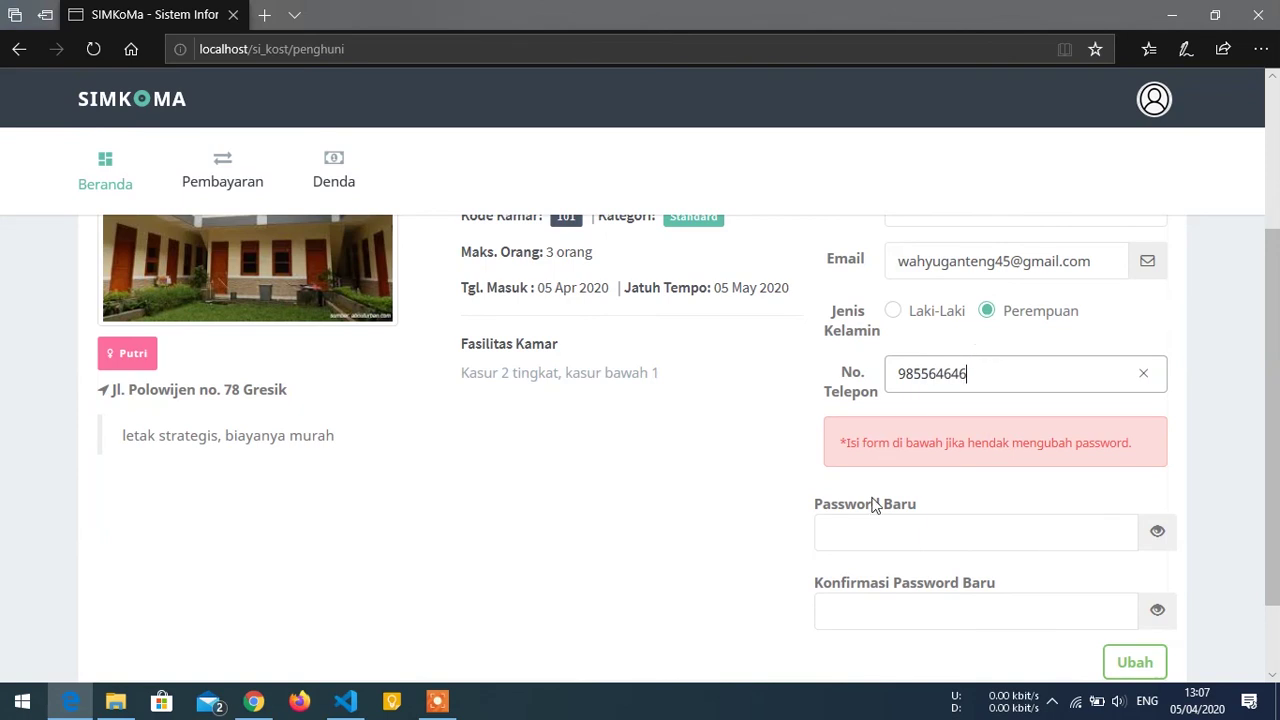
scroll(877, 506, "down", 1)
key("Tab")
left_click(1134, 571)
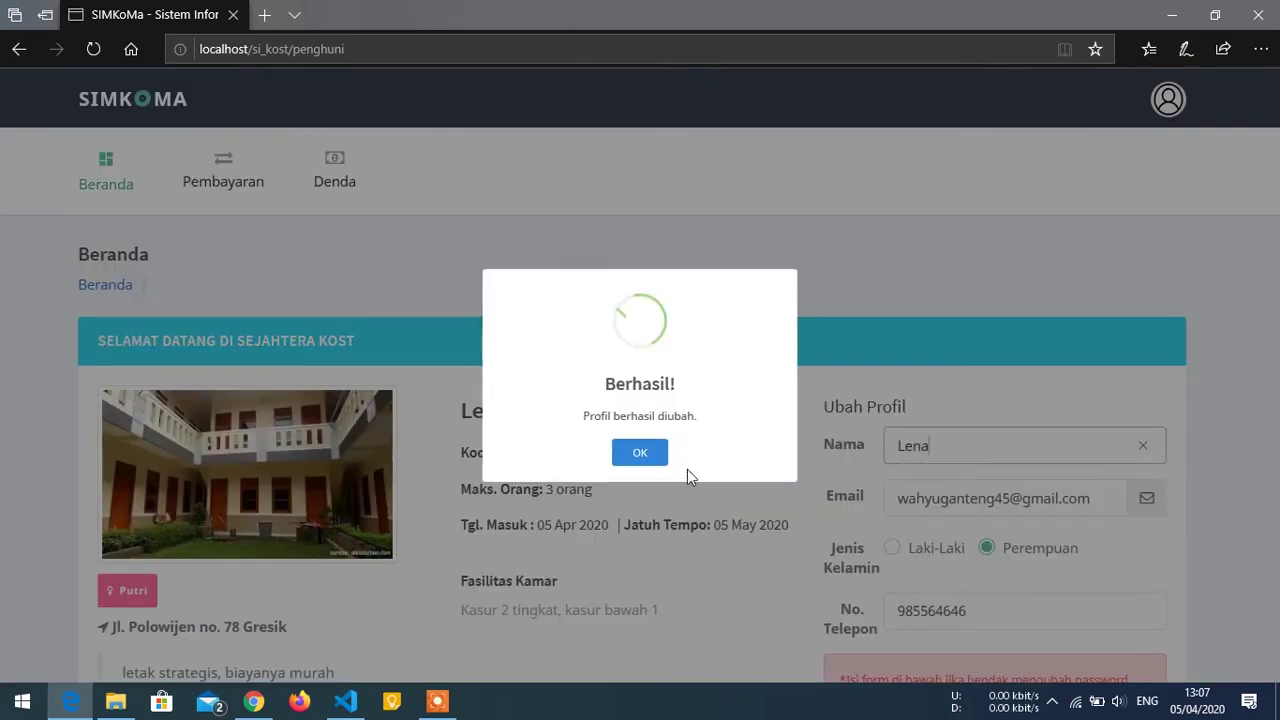
left_click(641, 455)
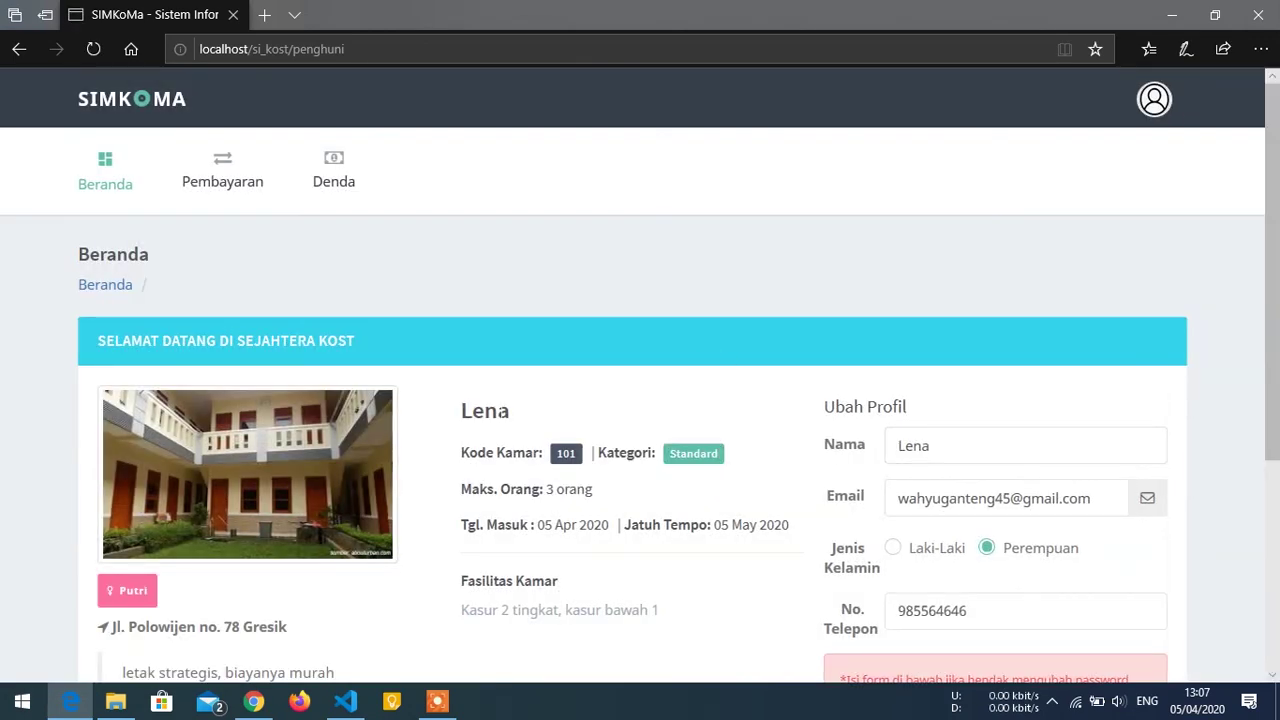
scroll(833, 495, "down", 2)
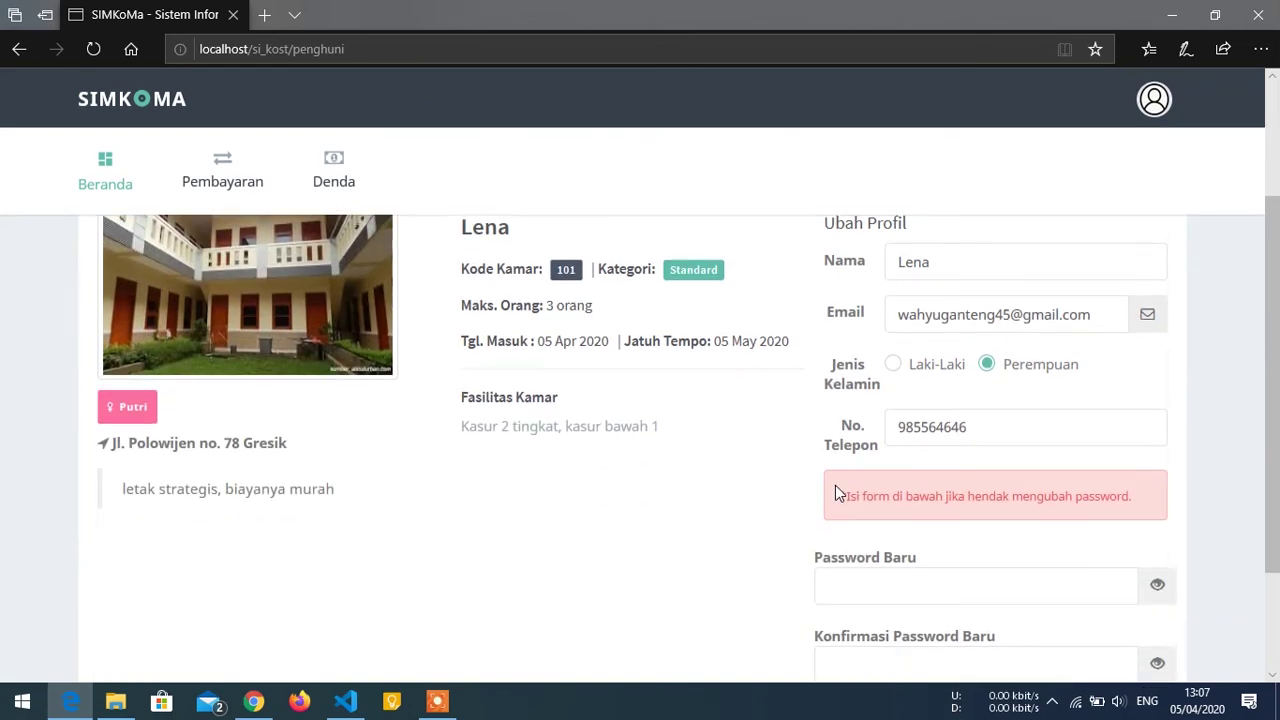
scroll(800, 483, "down", 2)
scroll(754, 480, "up", 4)
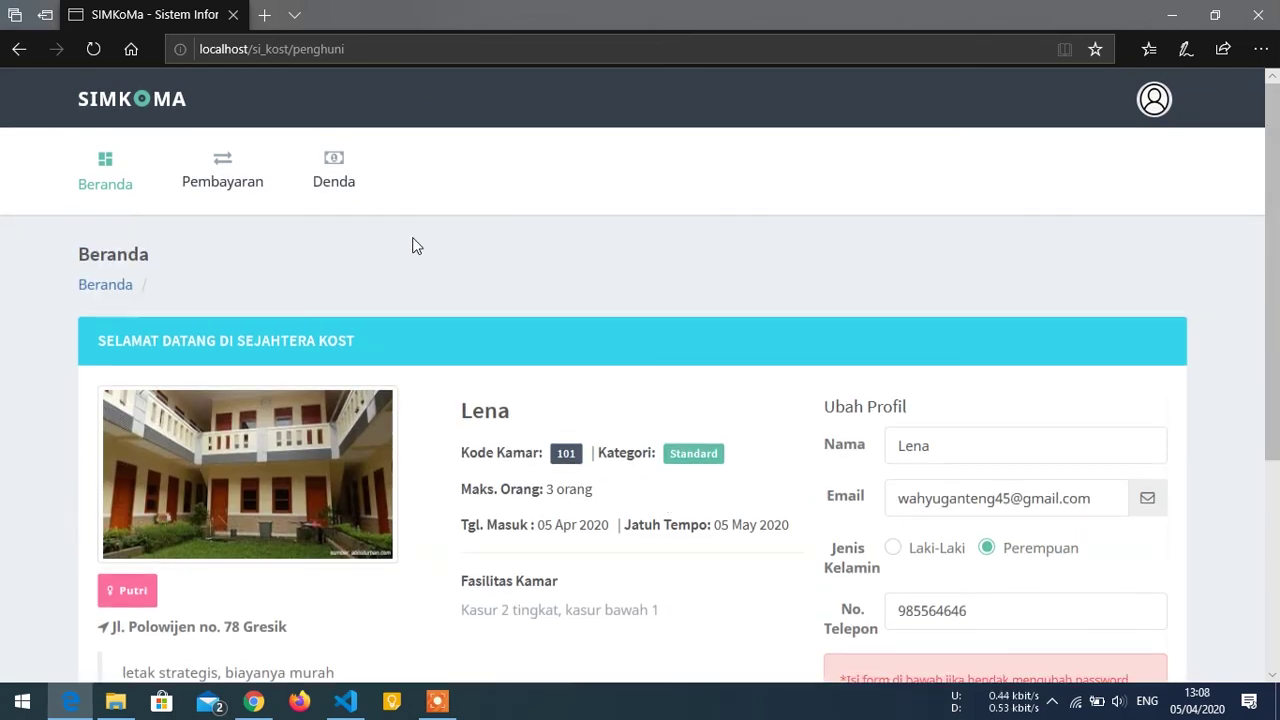
Open the tenant's Pembayaran history, check the admin's Transaksi page, then return to Edge.
left_click(225, 177)
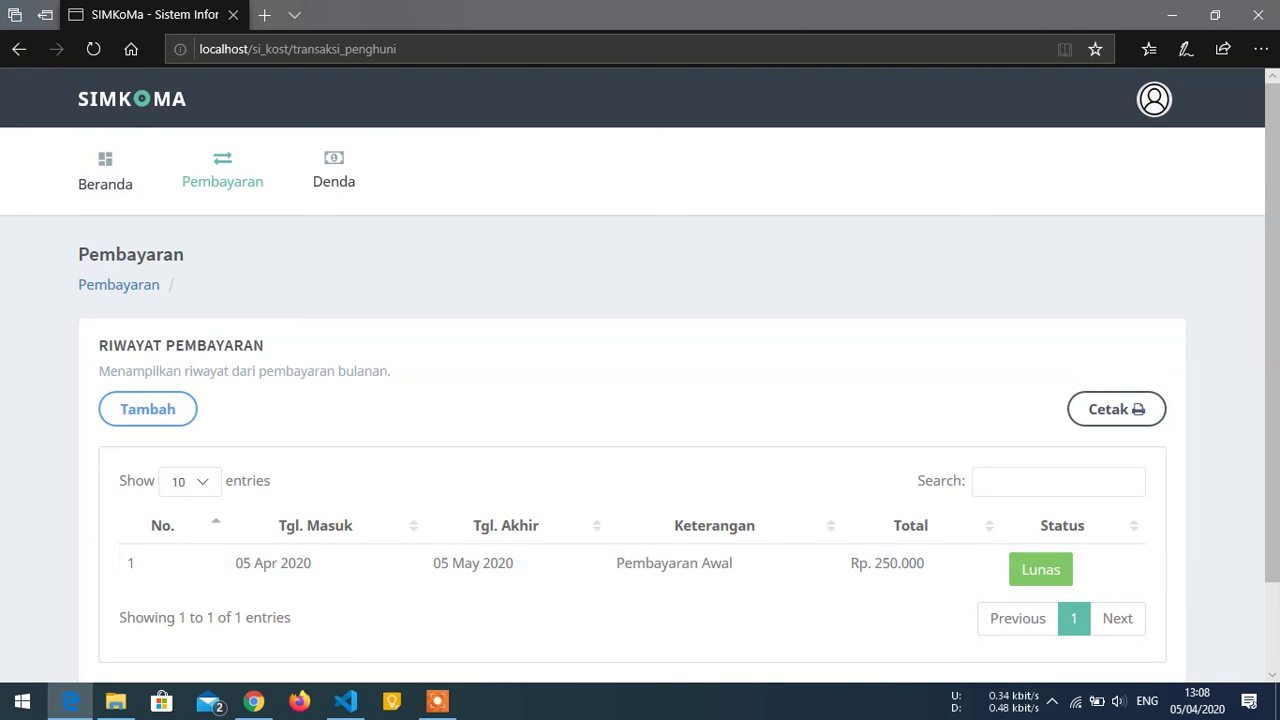
left_click(255, 698)
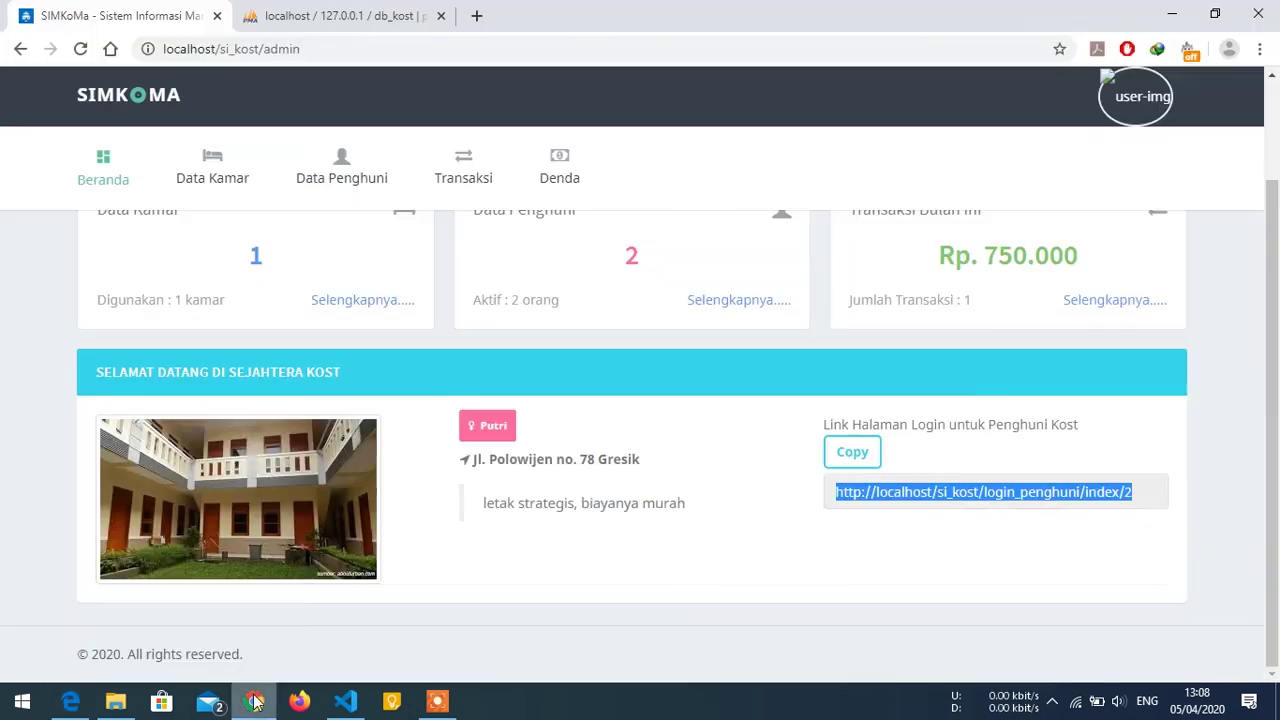
left_click(453, 172)
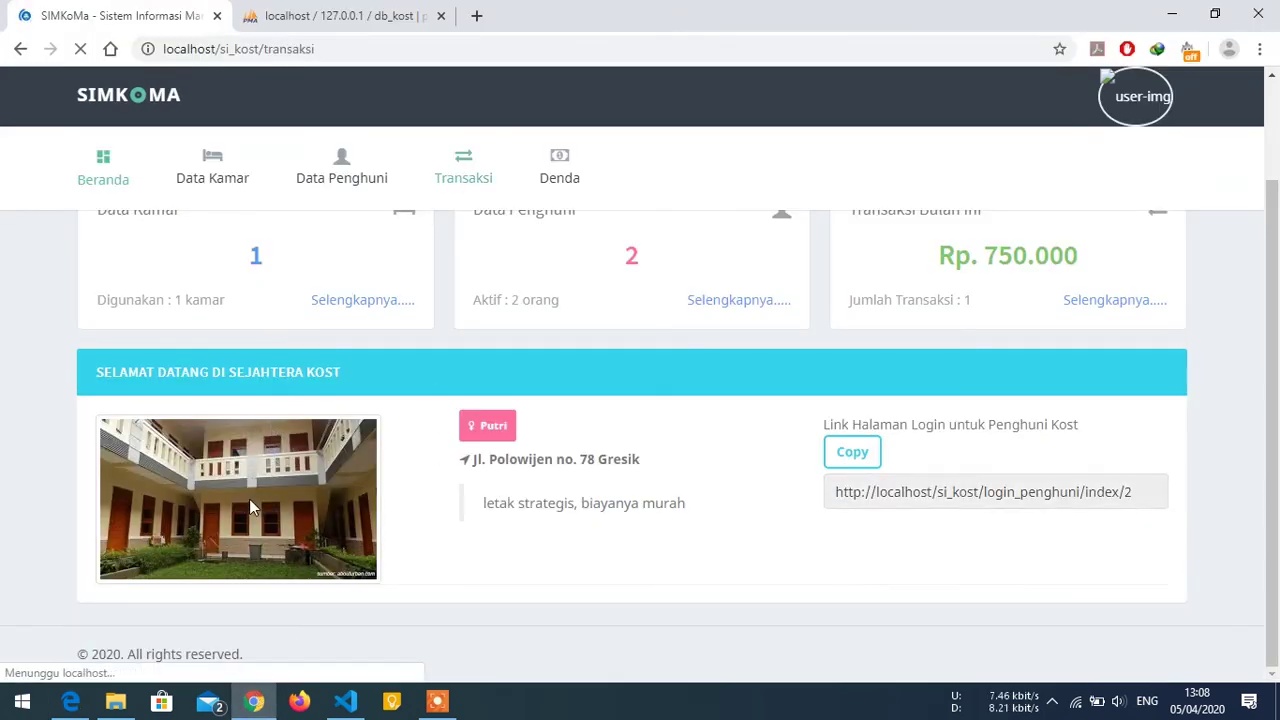
left_click(70, 701)
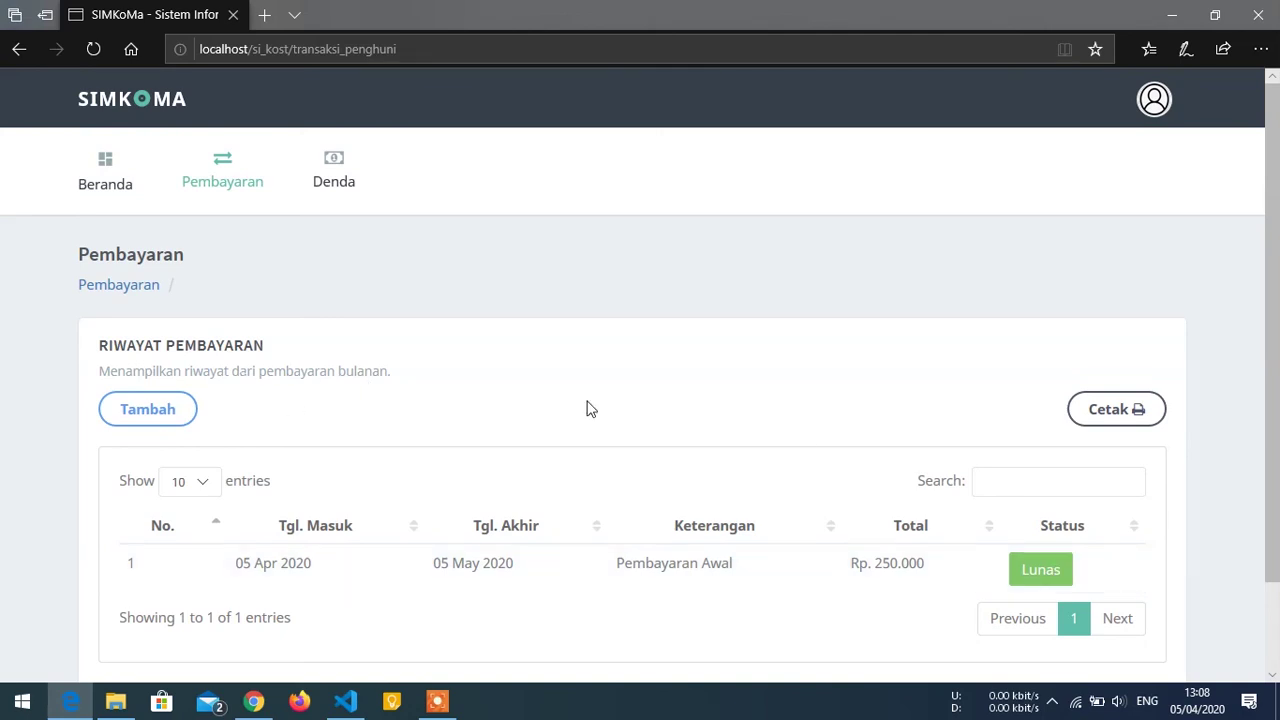
Print the payment history, check the empty Denda page, and return to the admin's Chrome window.
left_click(1130, 414)
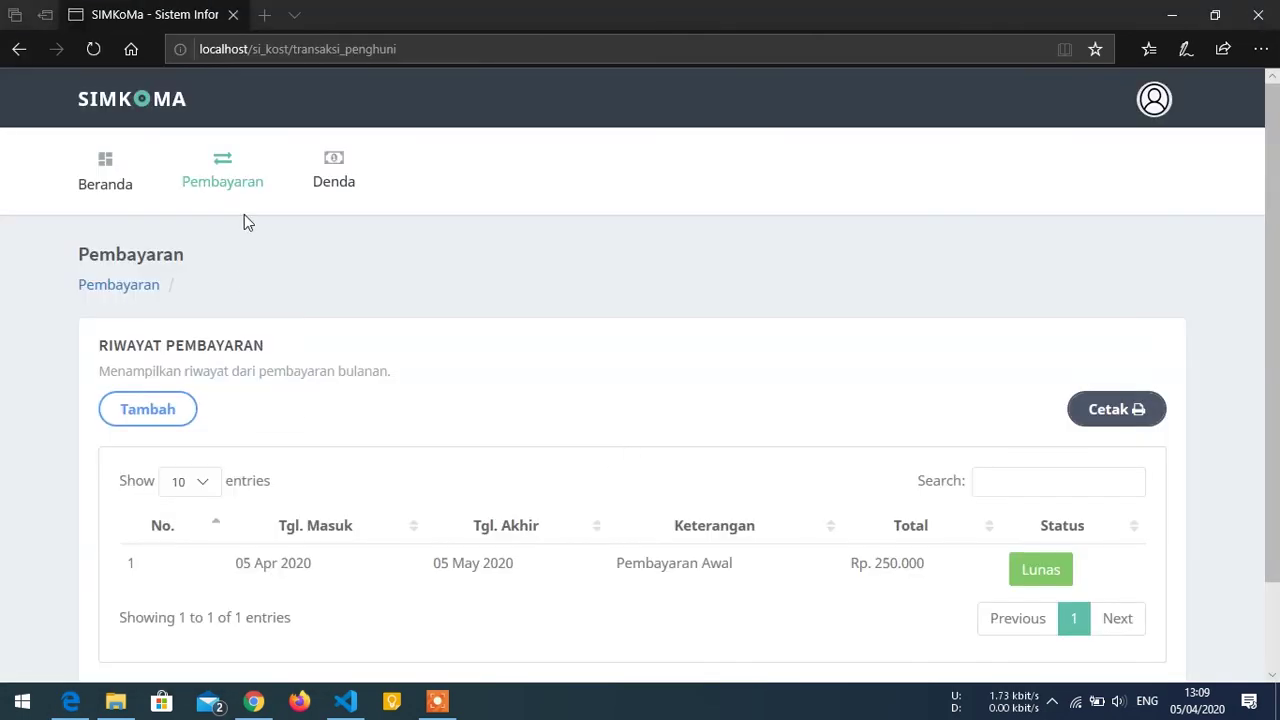
left_click(334, 165)
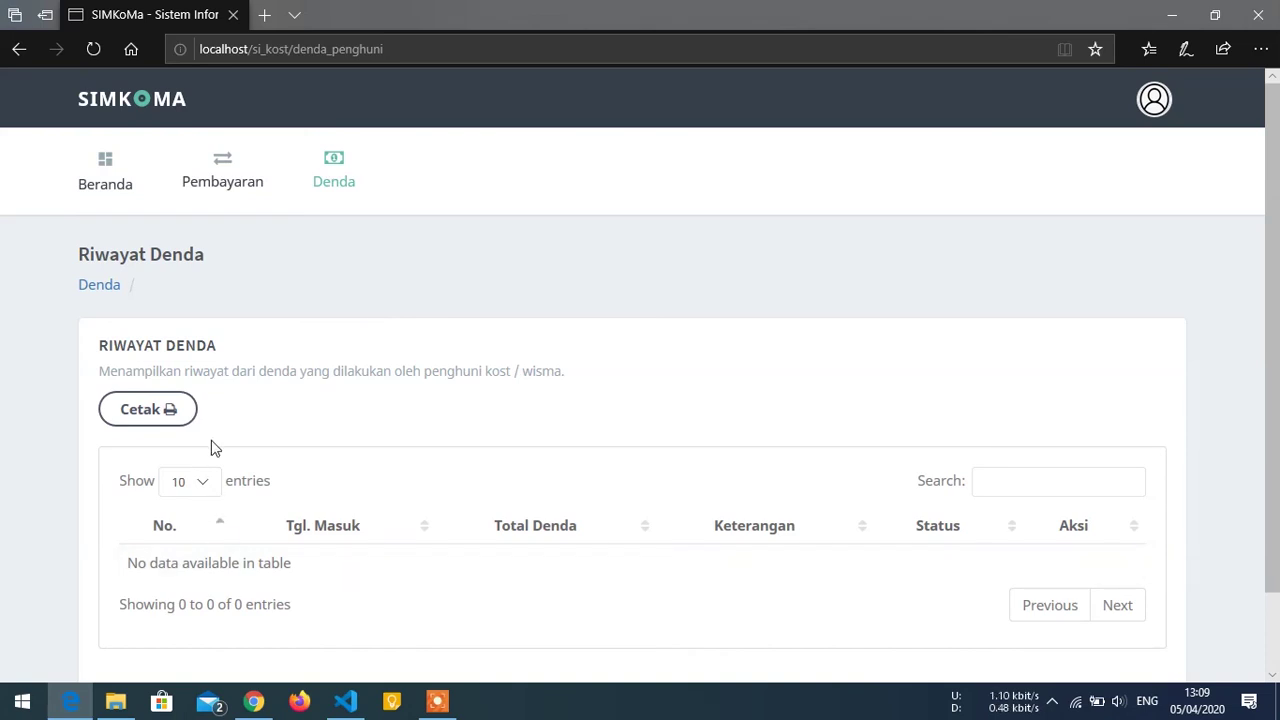
left_click(254, 701)
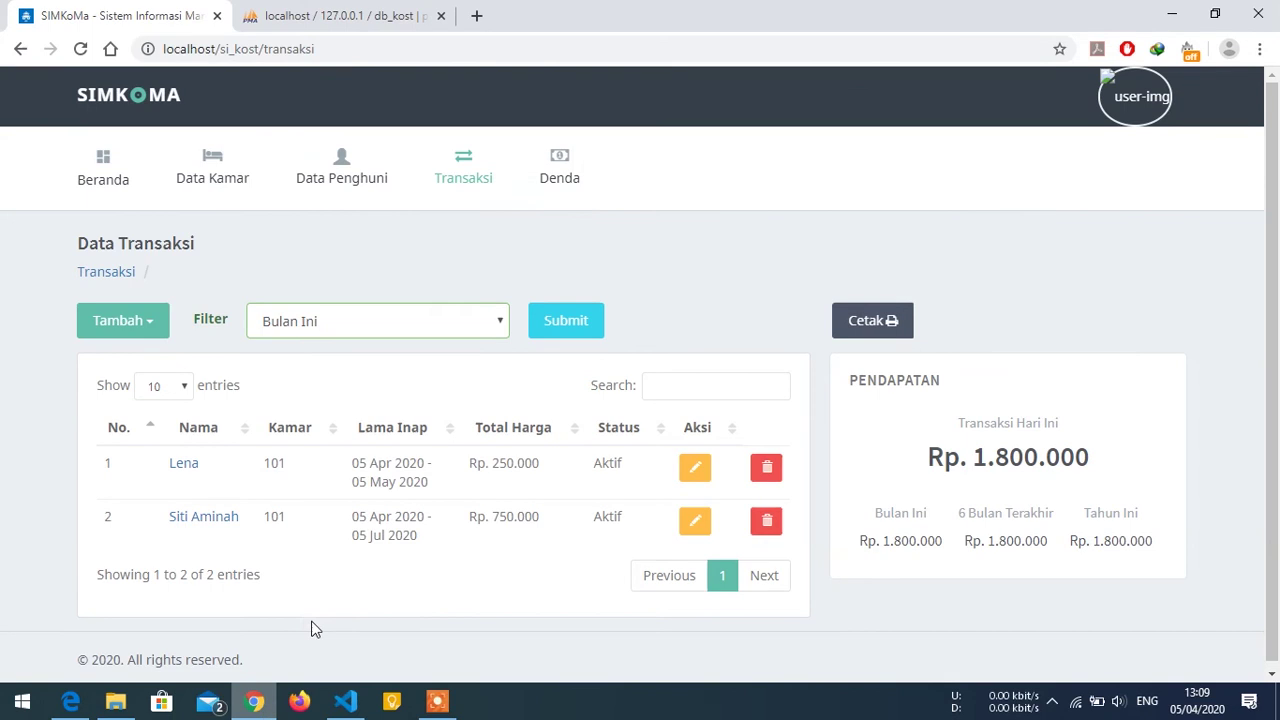
Start a new fine for the room 101 tenant, dated 05 Apr 2020.
left_click(558, 170)
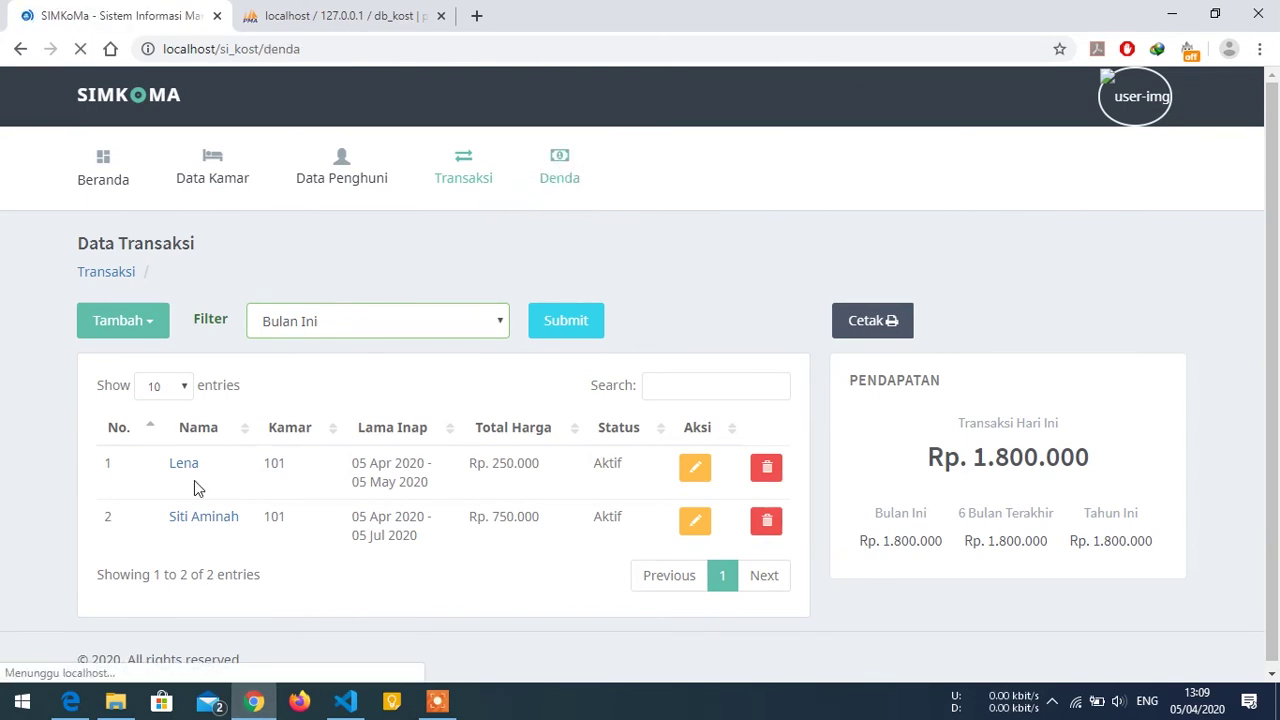
left_click(183, 484)
left_click(415, 224)
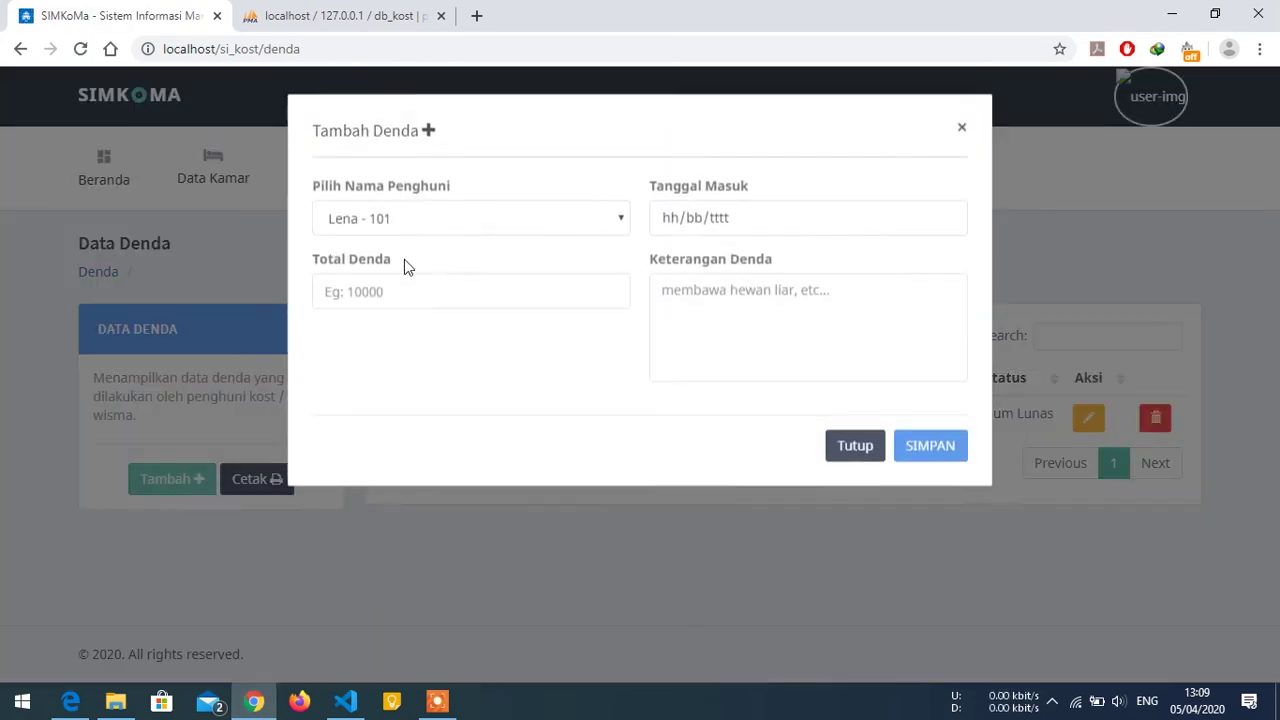
left_click(416, 226)
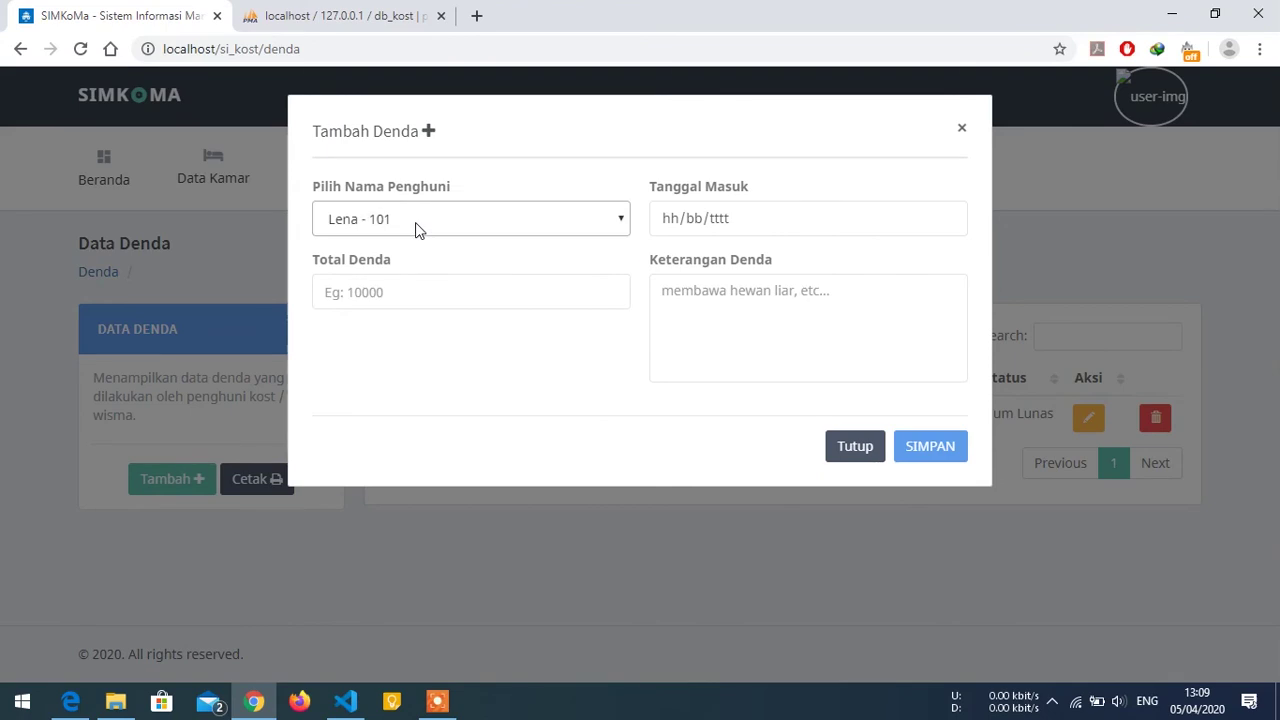
left_click(946, 218)
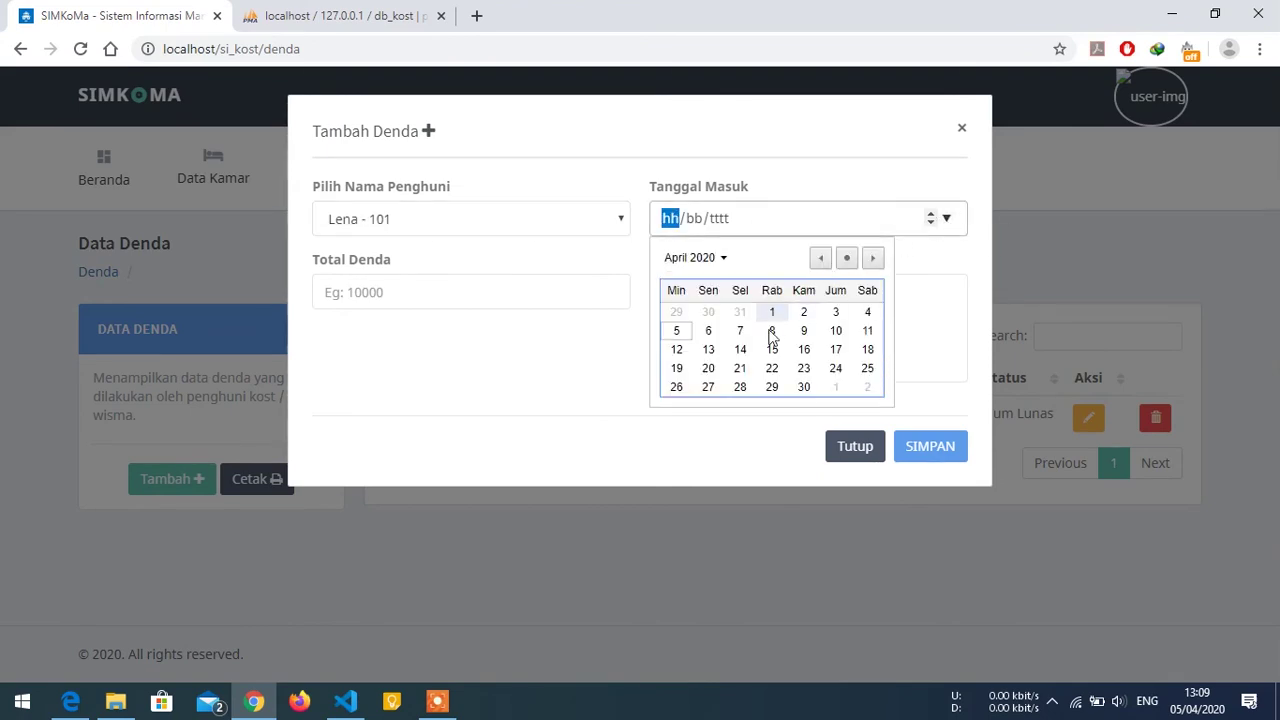
left_click(675, 331)
Enter Rp. 10.000 with the note 'Membawa hewan liar', save, and open the fine's edit form.
left_click(560, 292)
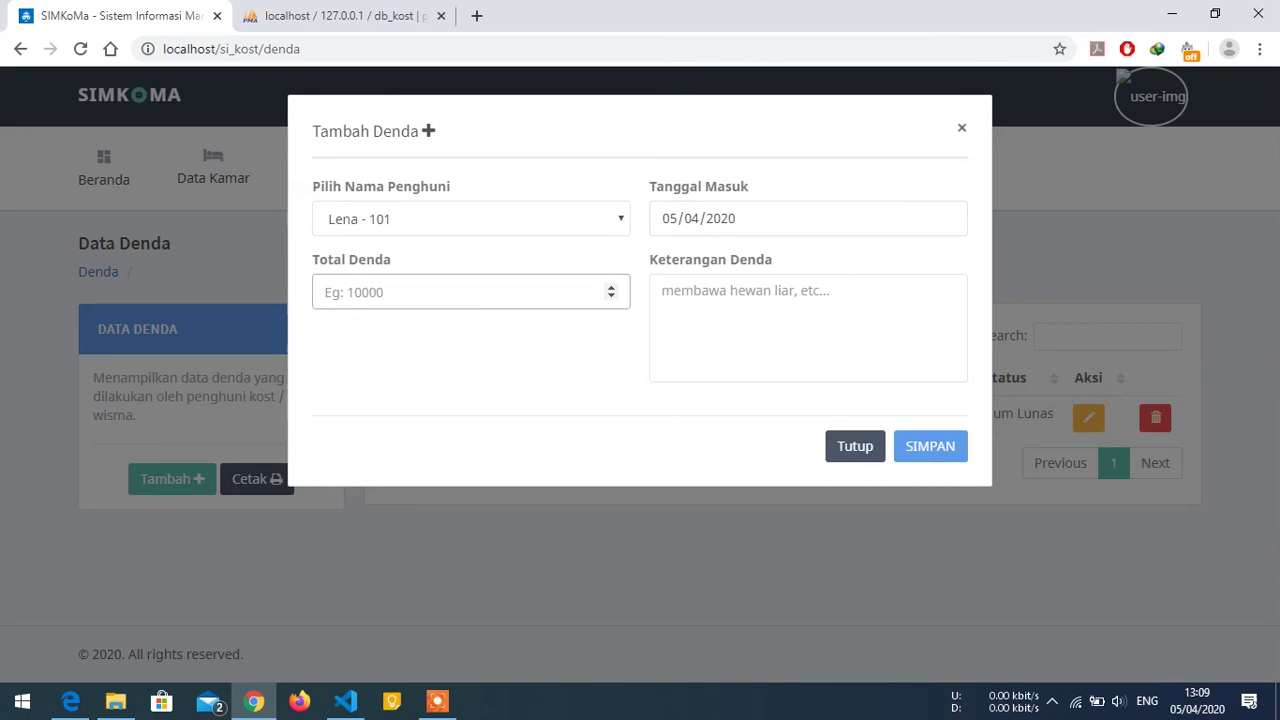
type("10000")
key("Tab")
left_click(760, 320)
type("Membawa hea")
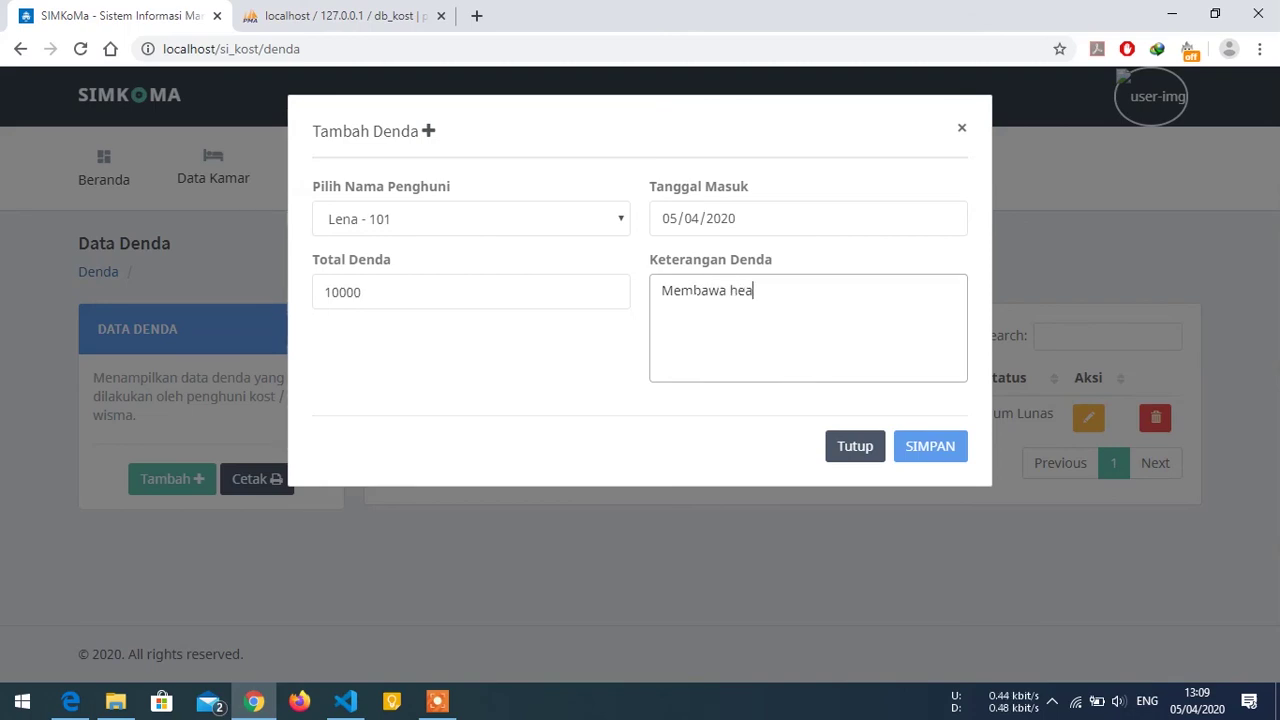
key("BackSpace")
type("wan liar")
left_click(928, 448)
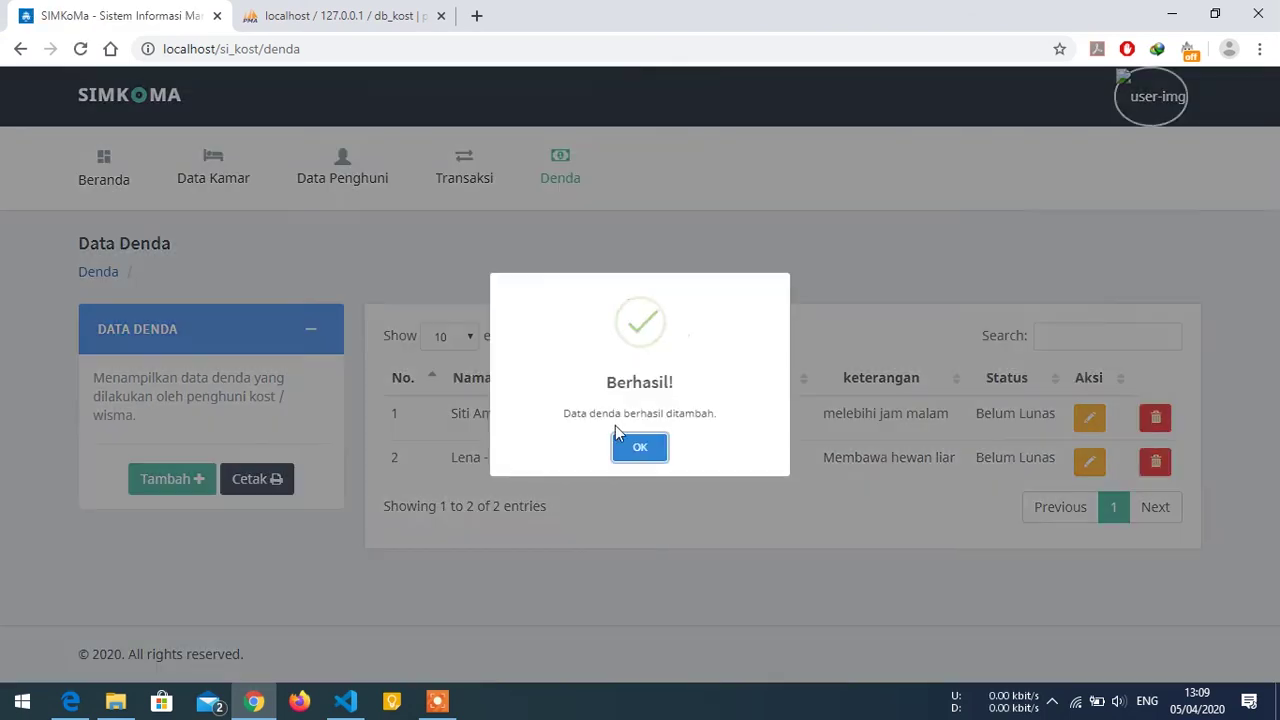
left_click(650, 446)
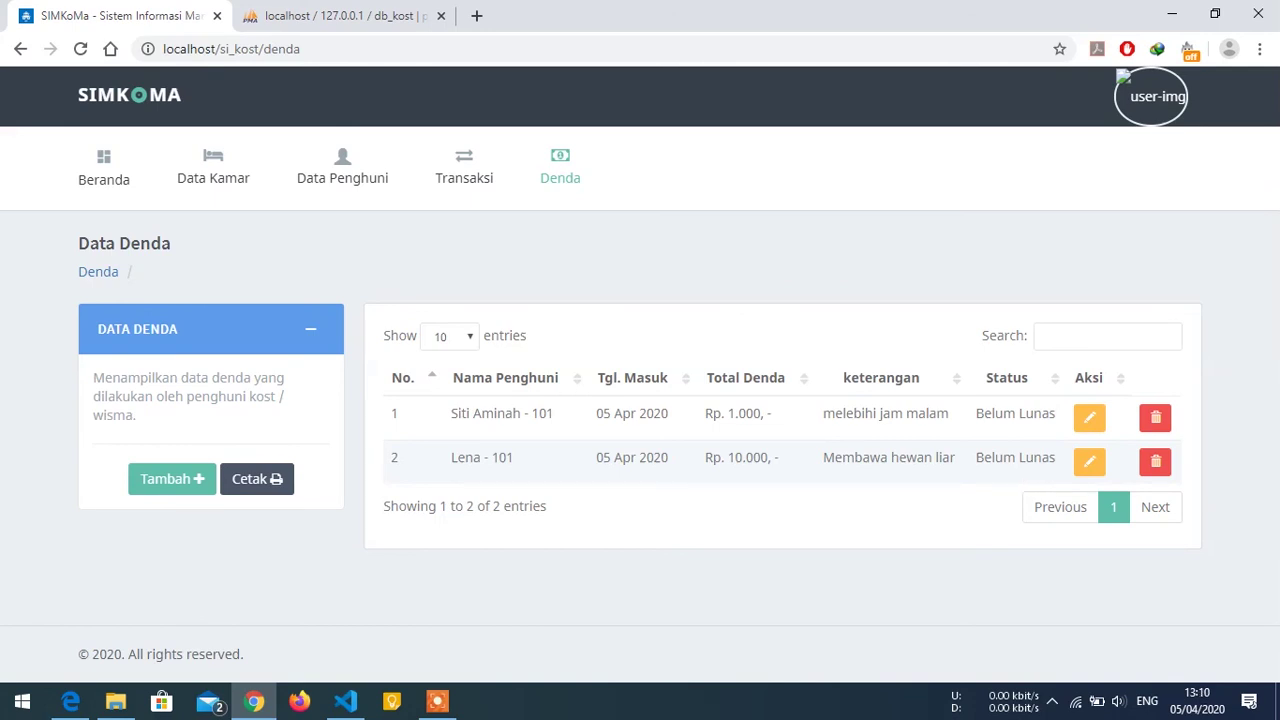
left_click(1084, 467)
In the fine's edit form, set the status to Lunas, then close without saving.
left_click(460, 362)
left_click(443, 394)
left_click(706, 290)
left_click(846, 447)
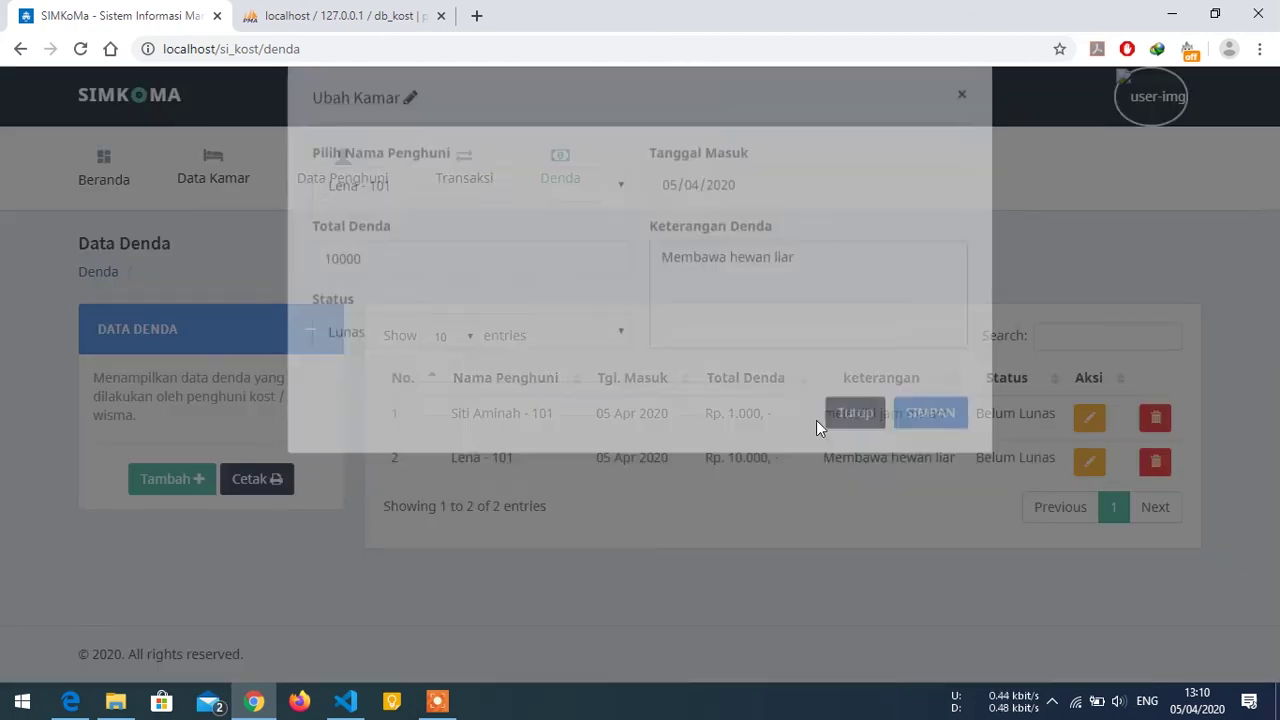
As the tenant, reload Riwayat Denda and pay the Rp. 10.000 fine.
left_click(72, 703)
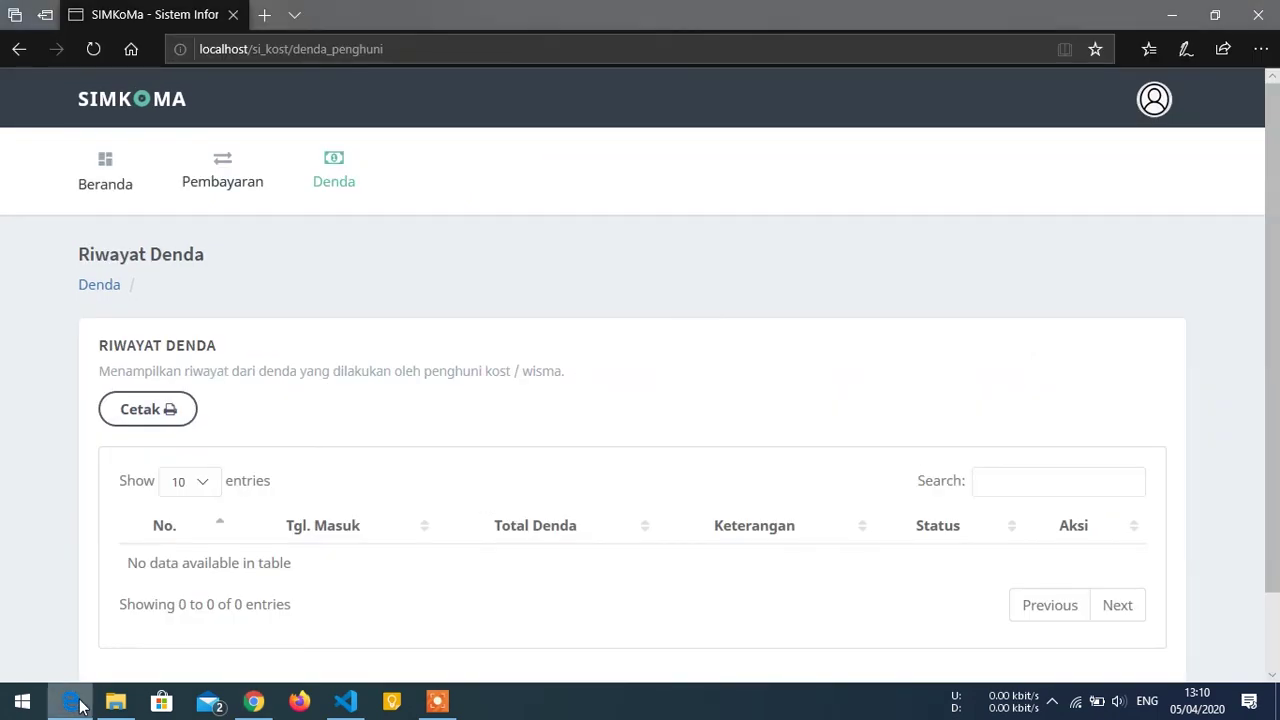
left_click(96, 49)
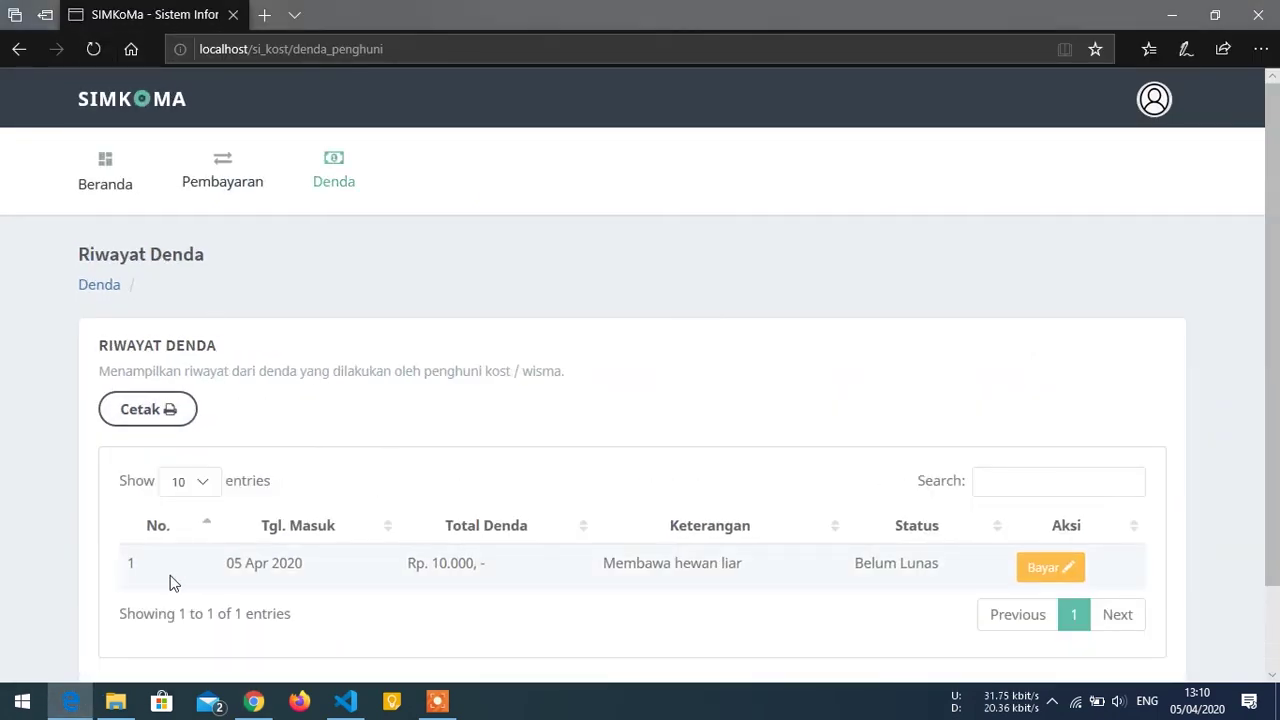
left_click(1050, 572)
left_click(363, 304)
left_click(940, 400)
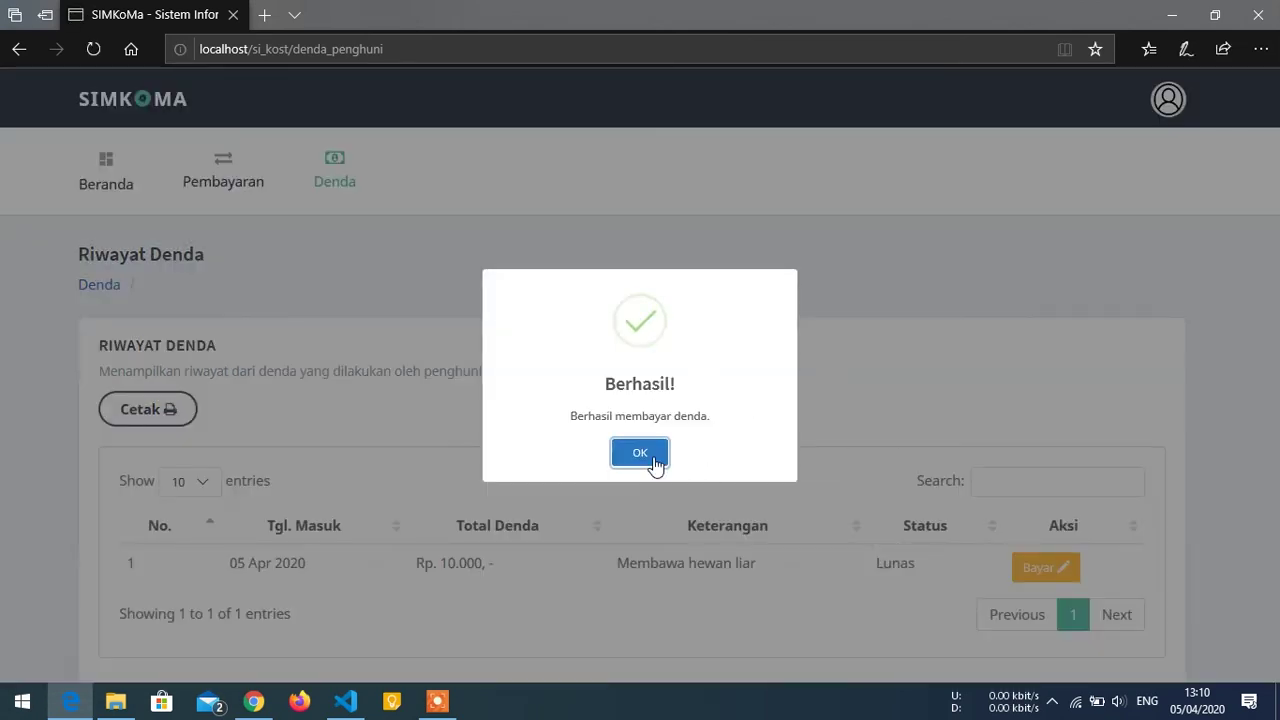
left_click(652, 455)
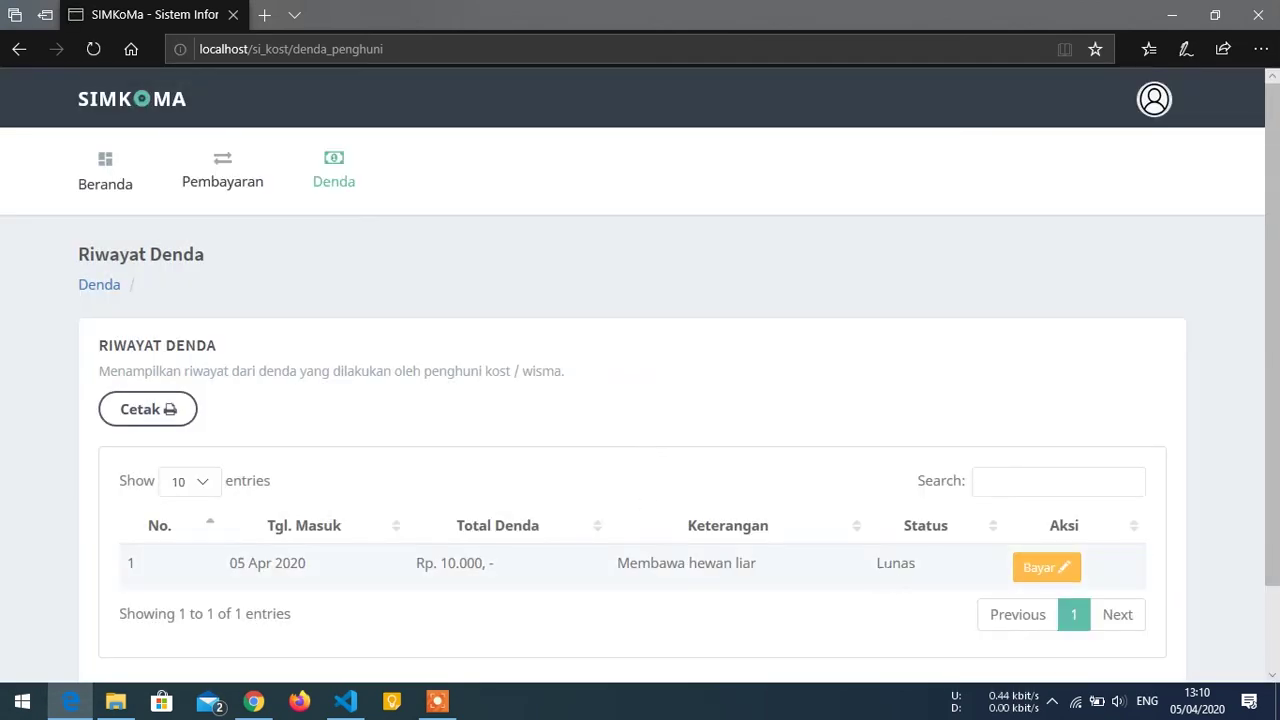